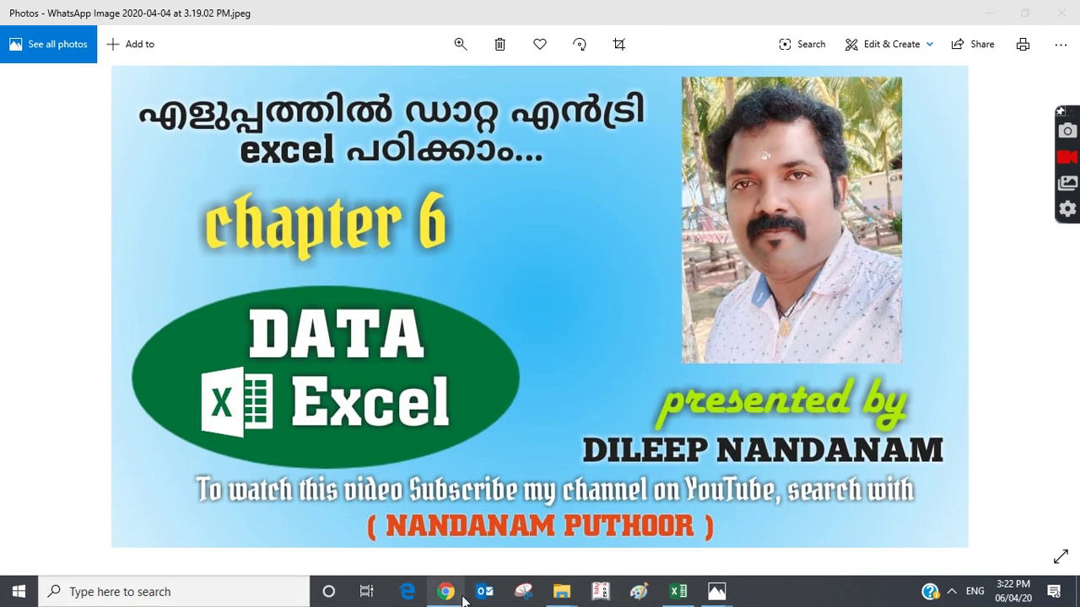
Switch from Photos to the YouTube Excel Insert Pivot Table chapter 3 video in Chrome
{"action": "left_click", "coordinate": [441, 553]}
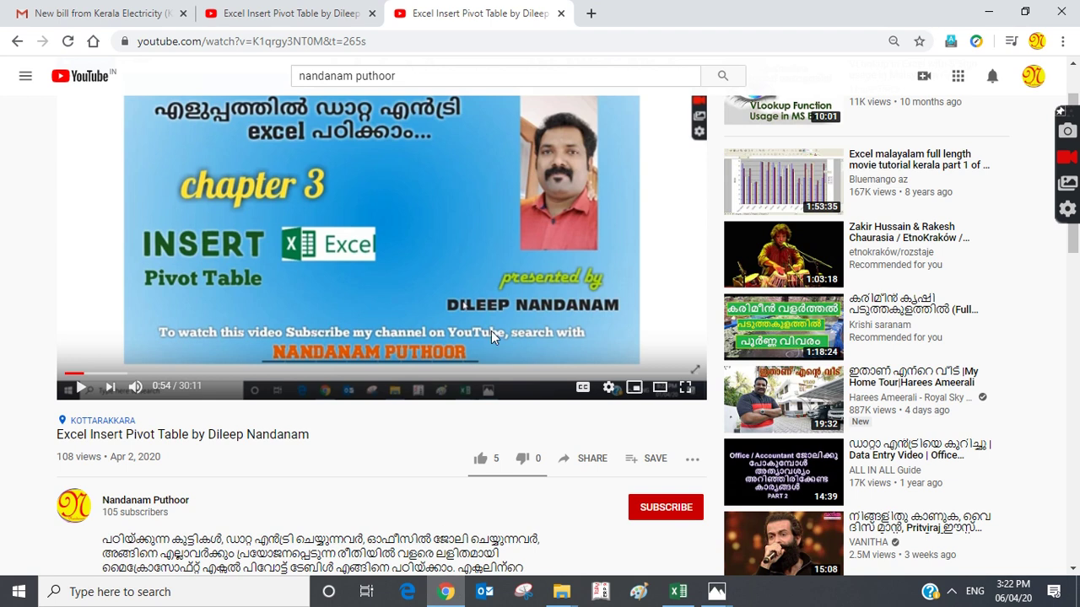
Like the pivot table video, subscribe to the channel, and return to the chapter 6 image in Photos
{"action": "left_click", "coordinate": [483, 467]}
{"action": "left_click", "coordinate": [682, 509]}
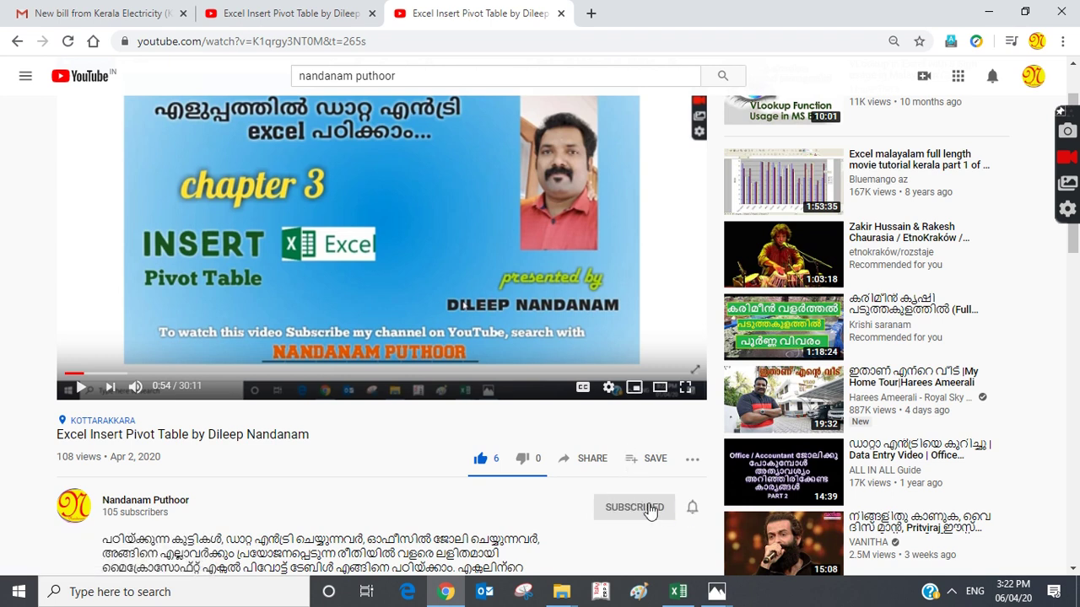
{"action": "mouse_move", "coordinate": [680, 598]}
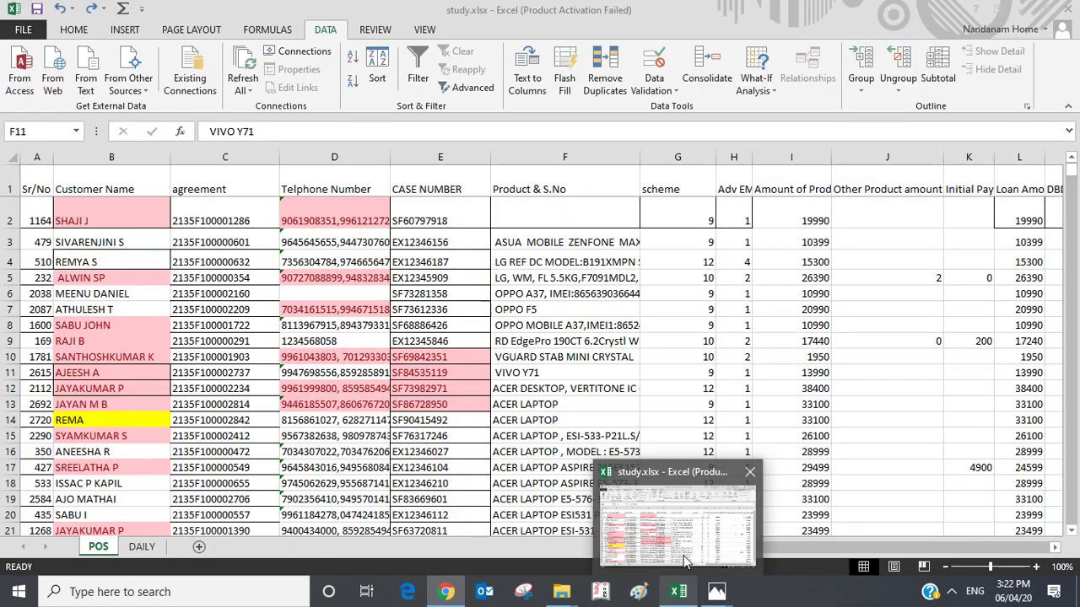
{"action": "mouse_move", "coordinate": [716, 593]}
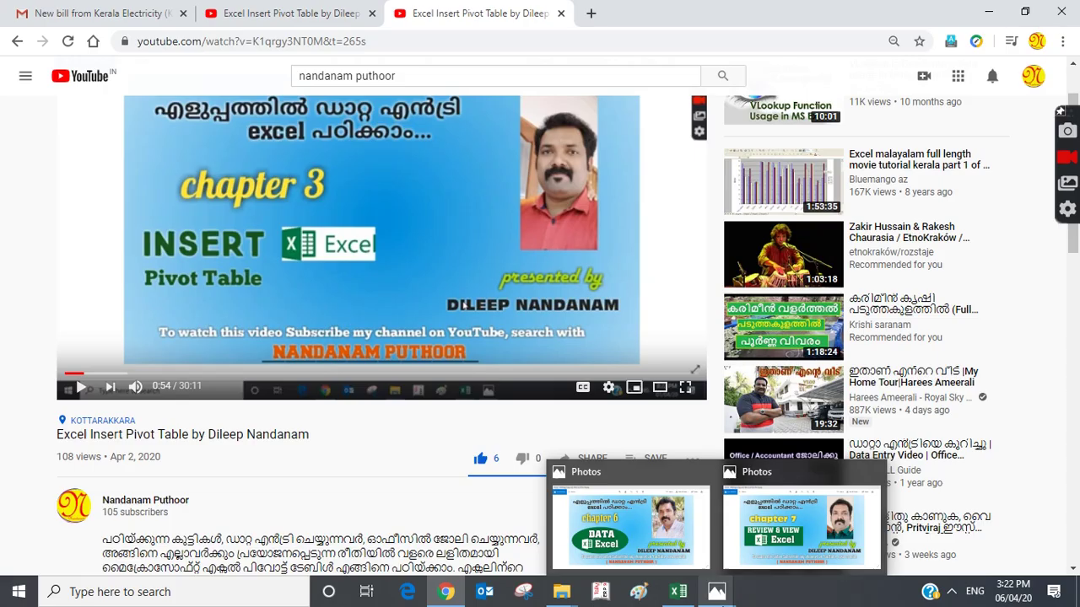
{"action": "left_click", "coordinate": [672, 524]}
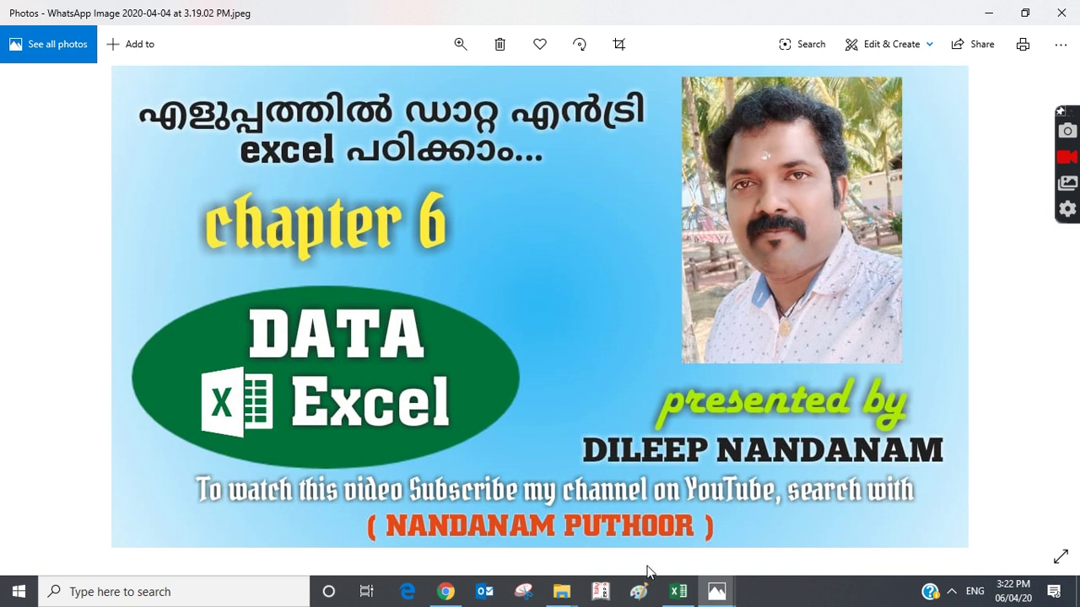
Bring study.xlsx to the front and select cells in the Telphone Number and CASE NUMBER columns
{"action": "left_click", "coordinate": [678, 591]}
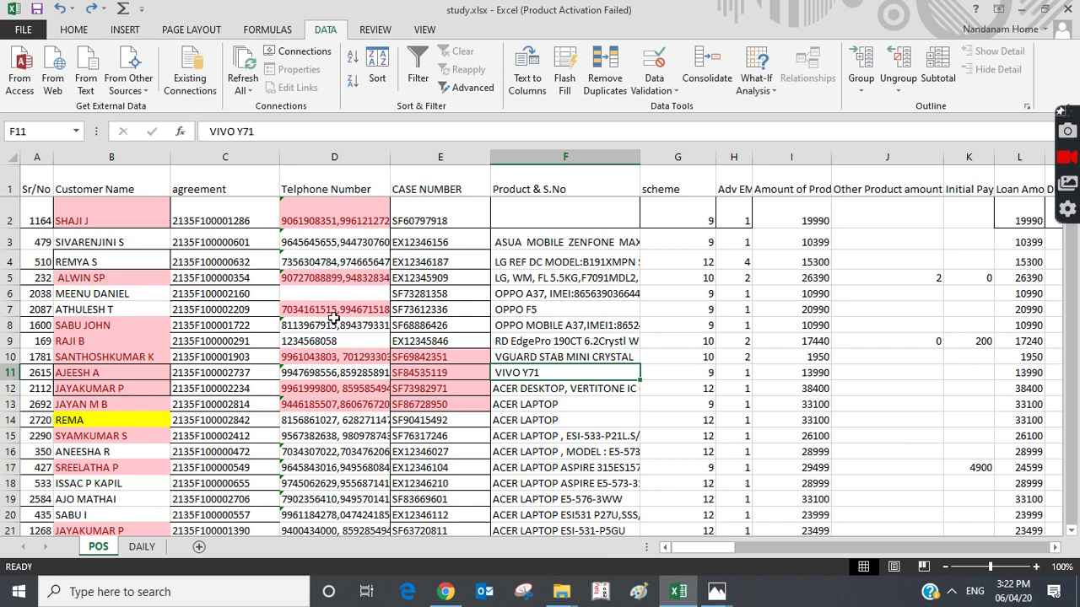
{"action": "left_click", "coordinate": [366, 262]}
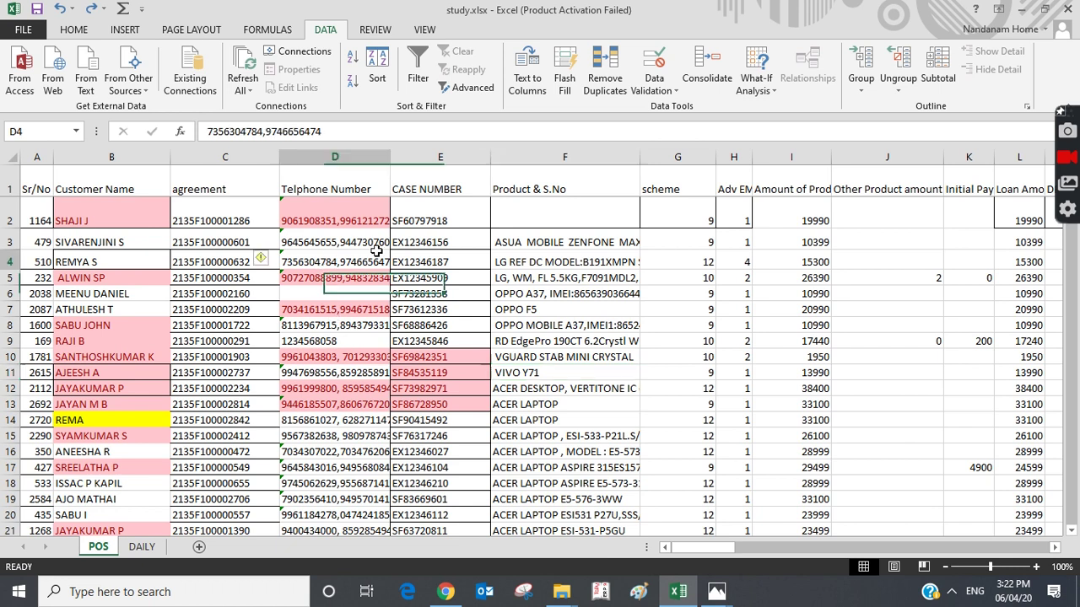
{"action": "left_click", "coordinate": [466, 323]}
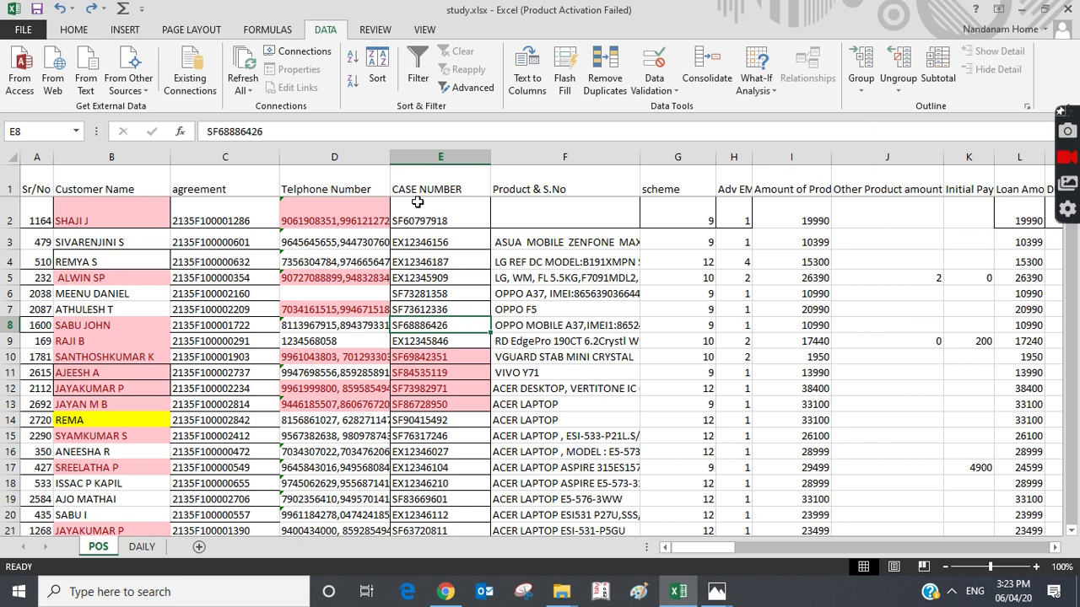
{"action": "left_click", "coordinate": [446, 351]}
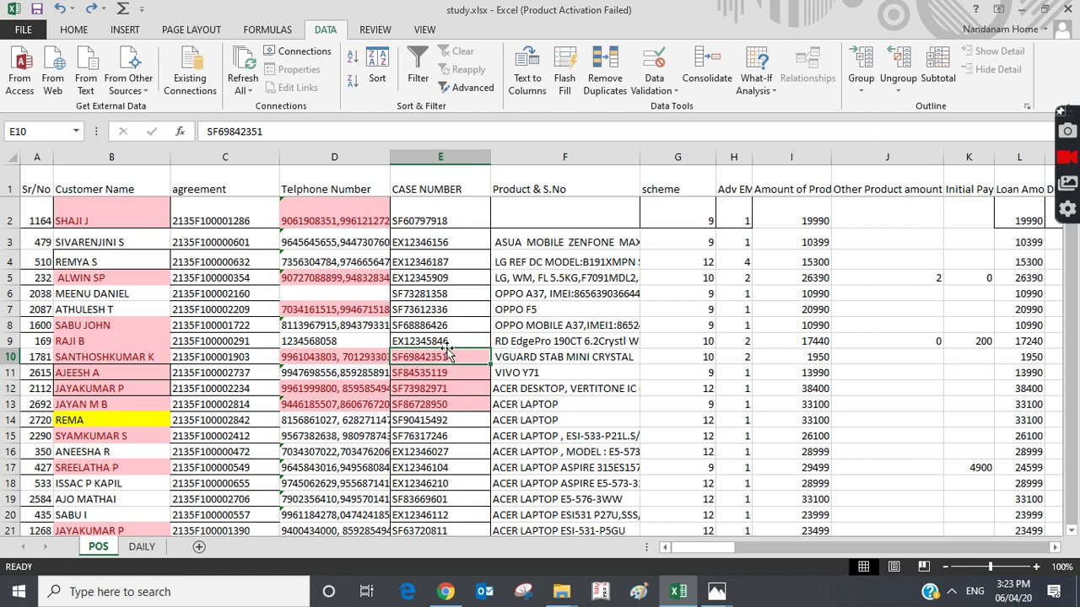
{"action": "left_click", "coordinate": [426, 290]}
{"action": "left_click_drag", "start_coordinate": [464, 342], "coordinate": [450, 245]}
{"action": "left_click", "coordinate": [478, 274]}
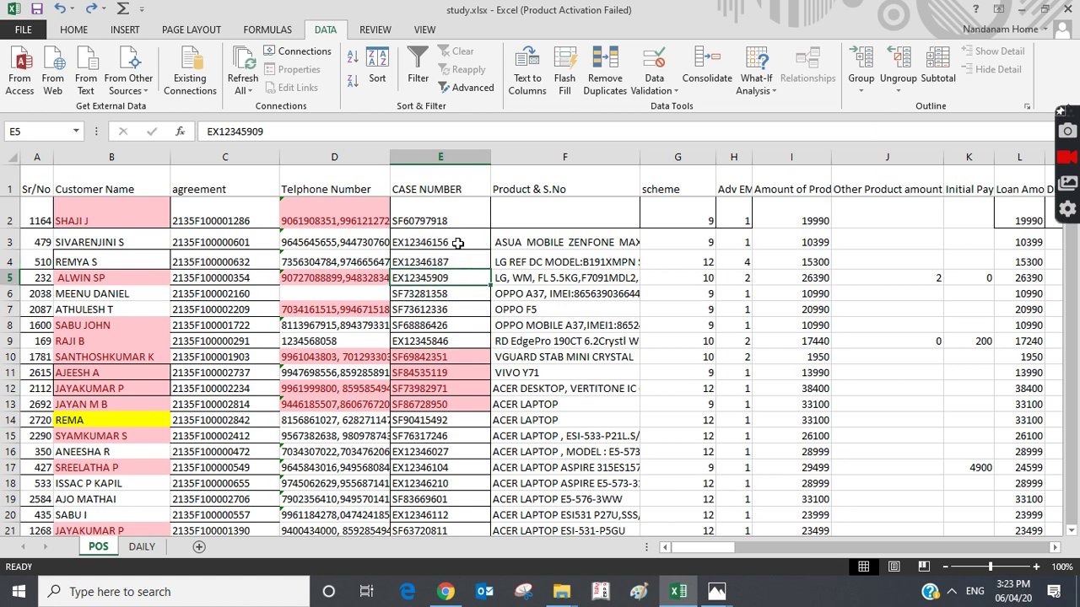
{"action": "left_click", "coordinate": [456, 242]}
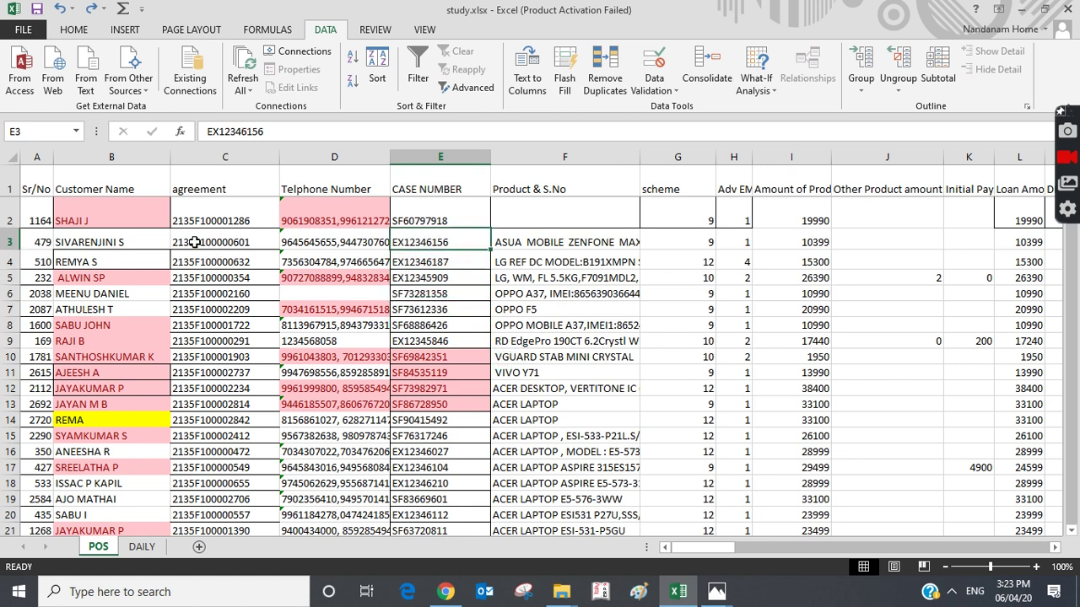
Select the whole Sr/No column, then cells A1 through A10 one by one
{"action": "left_click", "coordinate": [38, 159]}
{"action": "left_click_drag", "start_coordinate": [38, 160], "coordinate": [38, 161]}
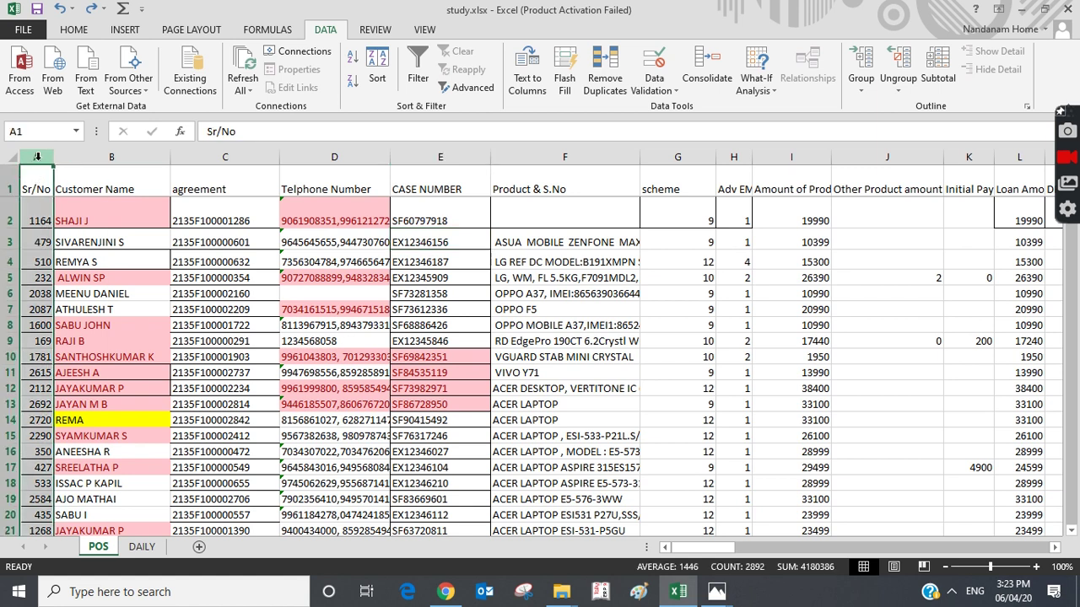
{"action": "left_click", "coordinate": [42, 220]}
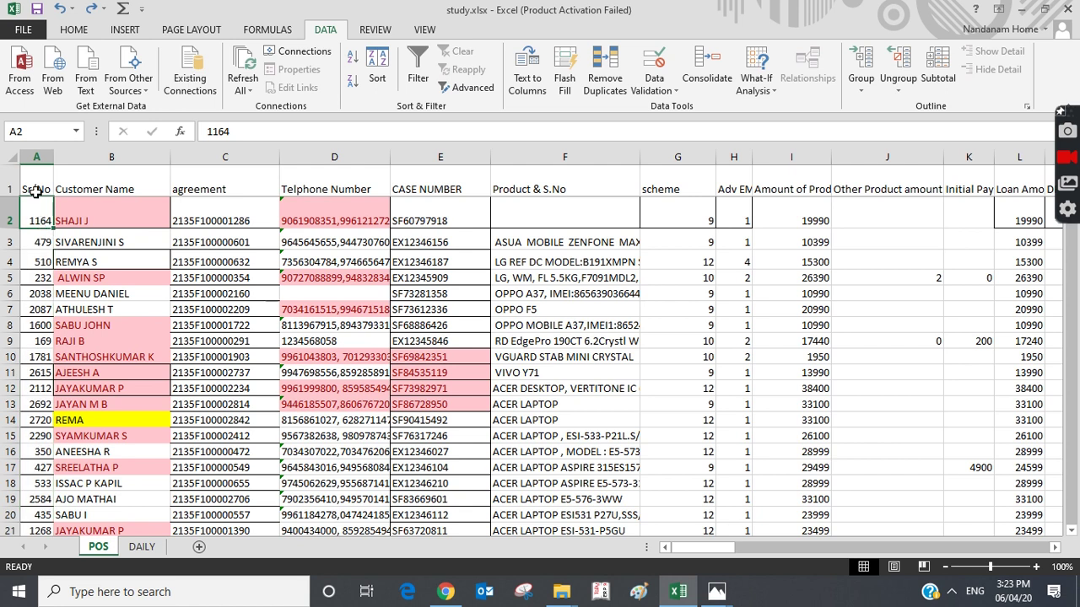
{"action": "left_click", "coordinate": [36, 190]}
{"action": "left_click", "coordinate": [40, 216]}
{"action": "left_click", "coordinate": [42, 242]}
{"action": "left_click", "coordinate": [42, 262]}
{"action": "left_click", "coordinate": [42, 278]}
{"action": "left_click", "coordinate": [43, 293]}
{"action": "left_click", "coordinate": [42, 325]}
{"action": "left_click", "coordinate": [42, 356]}
Select Customer Name cells B2 to B12, cell C8, then the whole Customer Name column
{"action": "left_click", "coordinate": [90, 218]}
{"action": "left_click", "coordinate": [88, 241]}
{"action": "left_click", "coordinate": [83, 218]}
{"action": "left_click", "coordinate": [88, 245]}
{"action": "left_click", "coordinate": [81, 221]}
{"action": "left_click", "coordinate": [83, 254]}
{"action": "left_click", "coordinate": [93, 291]}
{"action": "left_click", "coordinate": [92, 326]}
{"action": "left_click", "coordinate": [89, 341]}
{"action": "left_click", "coordinate": [89, 388]}
{"action": "left_click", "coordinate": [207, 326]}
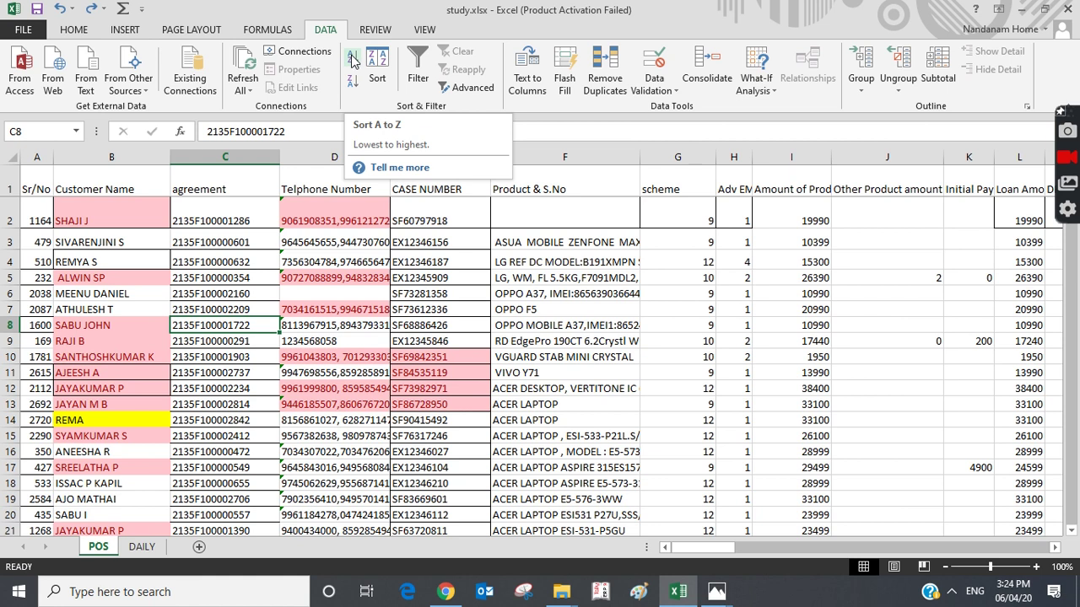
{"action": "left_click", "coordinate": [112, 151]}
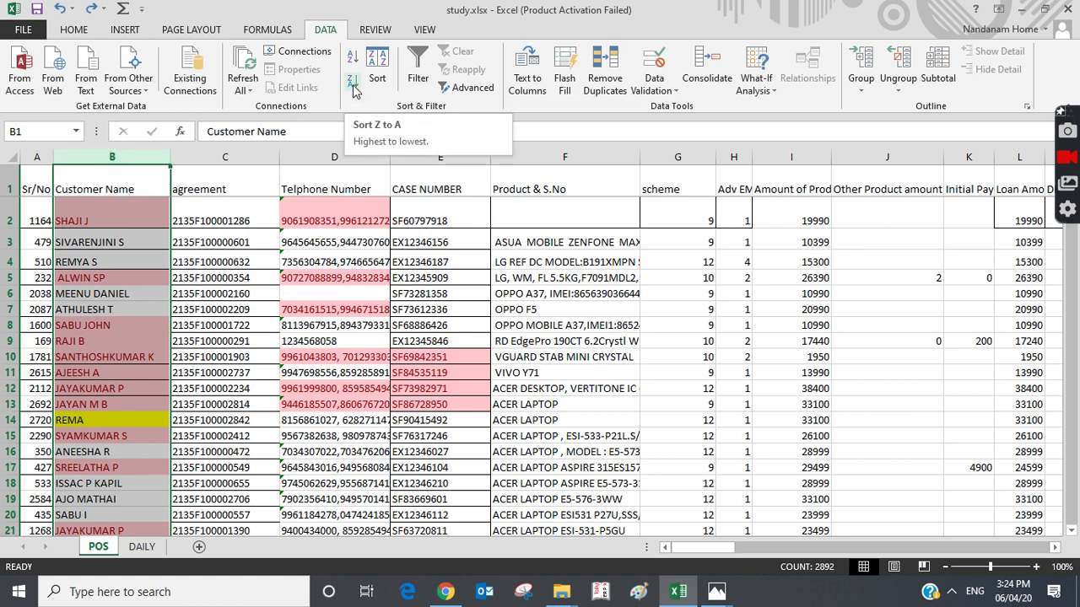
Open the Sort dialog for the table and remove the existing Column B sort level
{"action": "left_click", "coordinate": [403, 240]}
{"action": "left_click", "coordinate": [377, 67]}
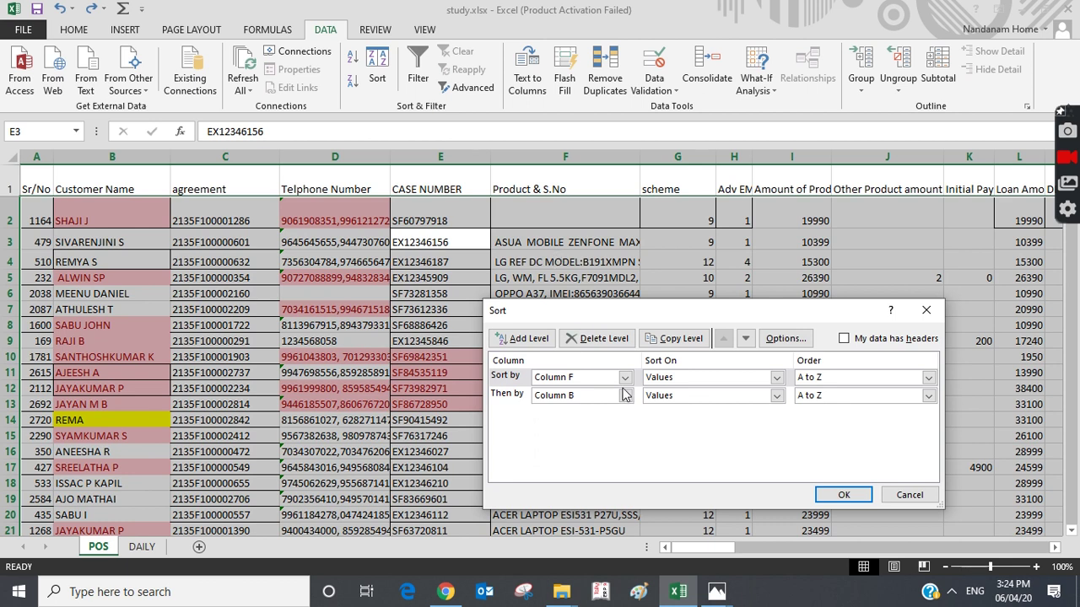
{"action": "left_click", "coordinate": [559, 400]}
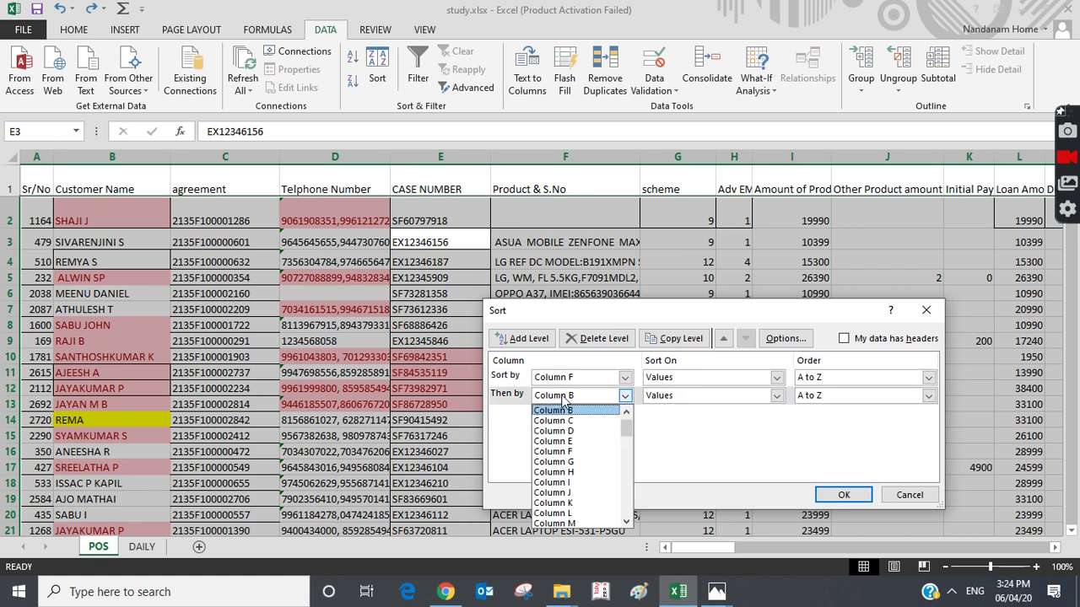
{"action": "left_click", "coordinate": [557, 409]}
{"action": "left_click", "coordinate": [595, 339]}
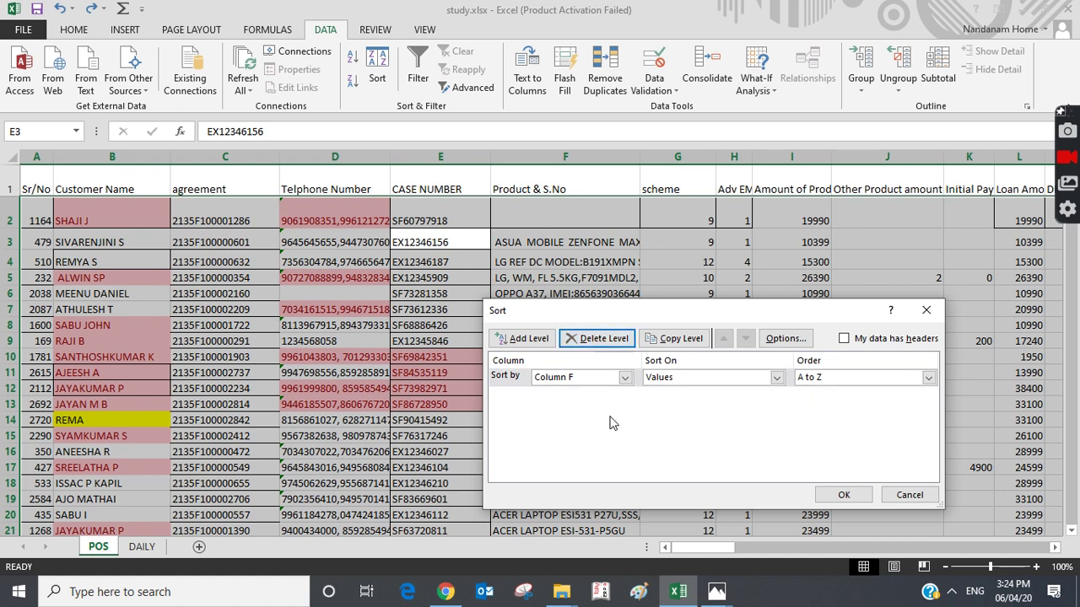
Sort by Column A smallest to largest as the single level and apply it
{"action": "left_click", "coordinate": [530, 341]}
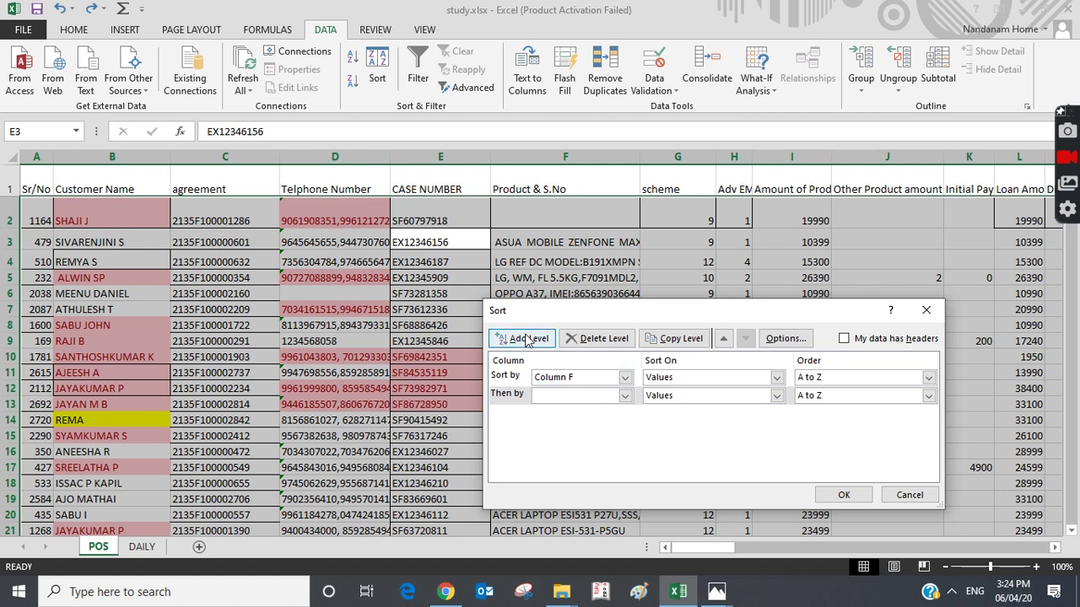
{"action": "left_click", "coordinate": [625, 378]}
{"action": "scroll", "coordinate": [579, 405], "scroll_direction": "up", "scroll_amount": 2}
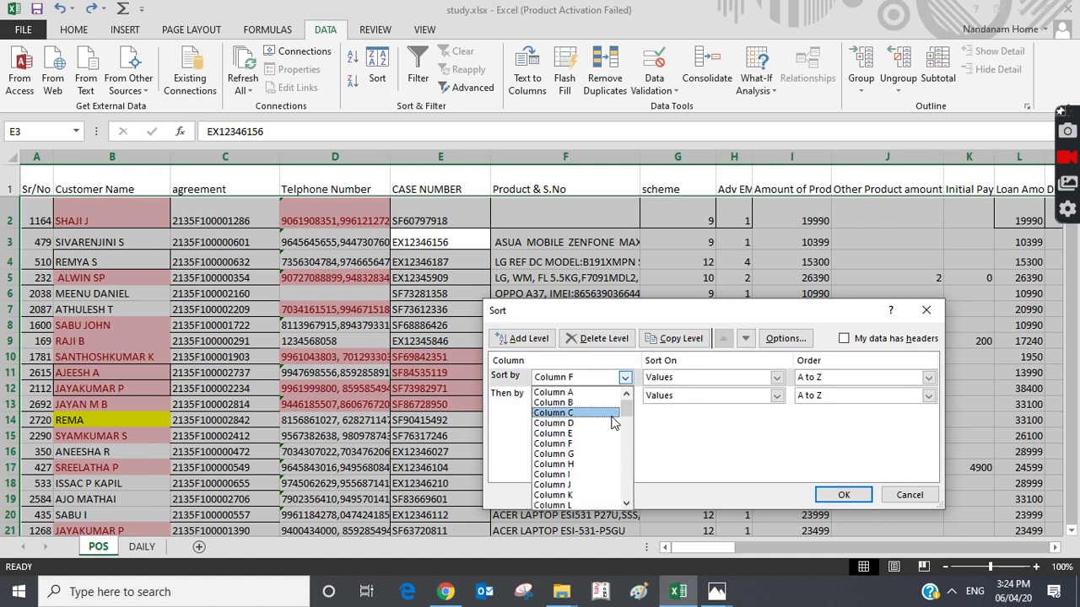
{"action": "left_click", "coordinate": [578, 394]}
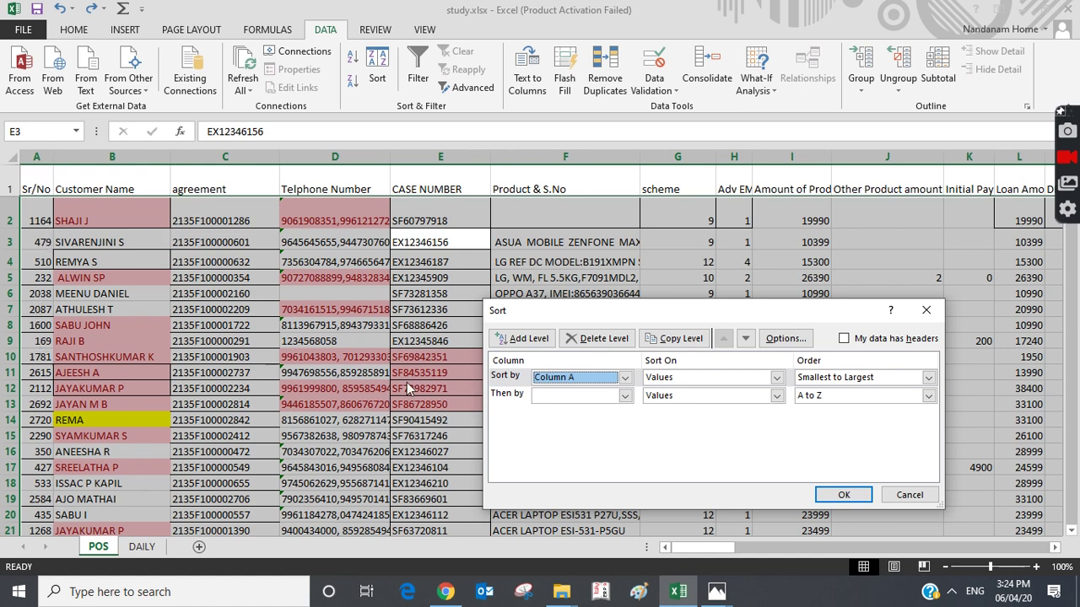
{"action": "left_click", "coordinate": [624, 395]}
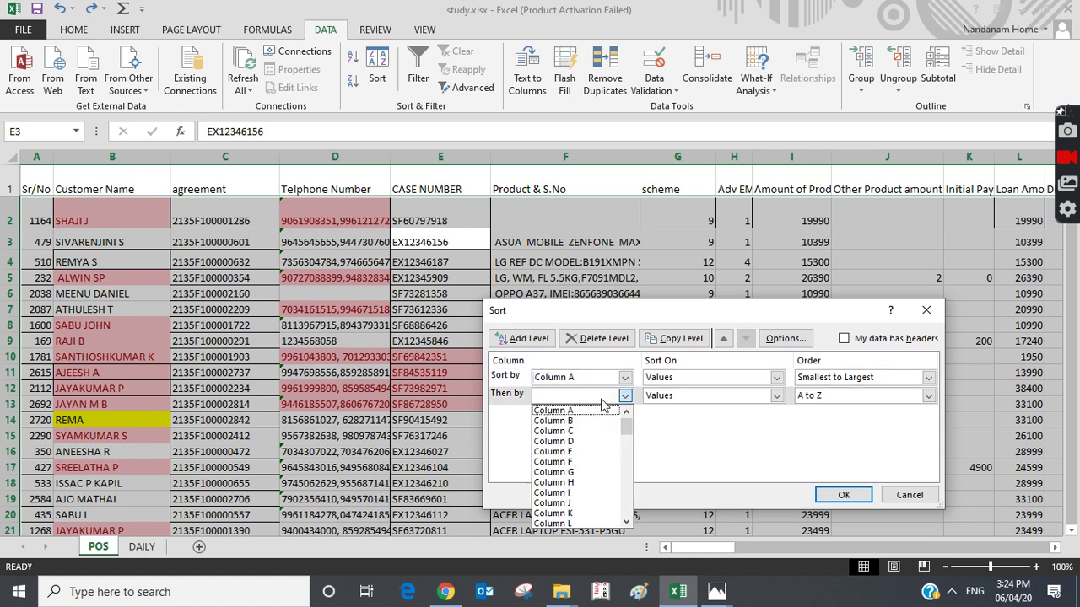
{"action": "left_click", "coordinate": [590, 349]}
{"action": "left_click", "coordinate": [590, 344]}
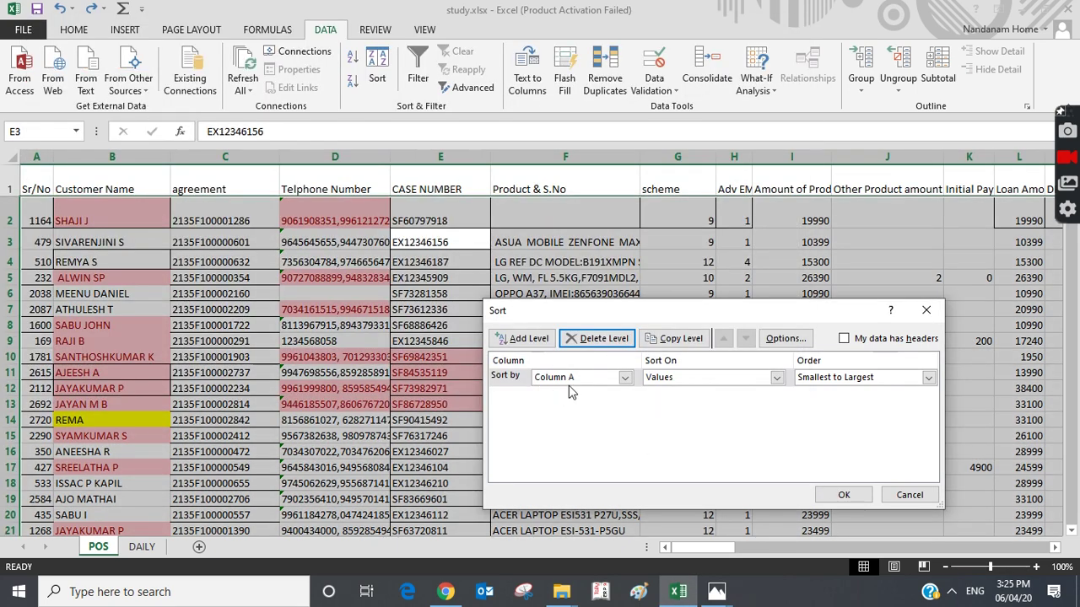
{"action": "left_click", "coordinate": [843, 496]}
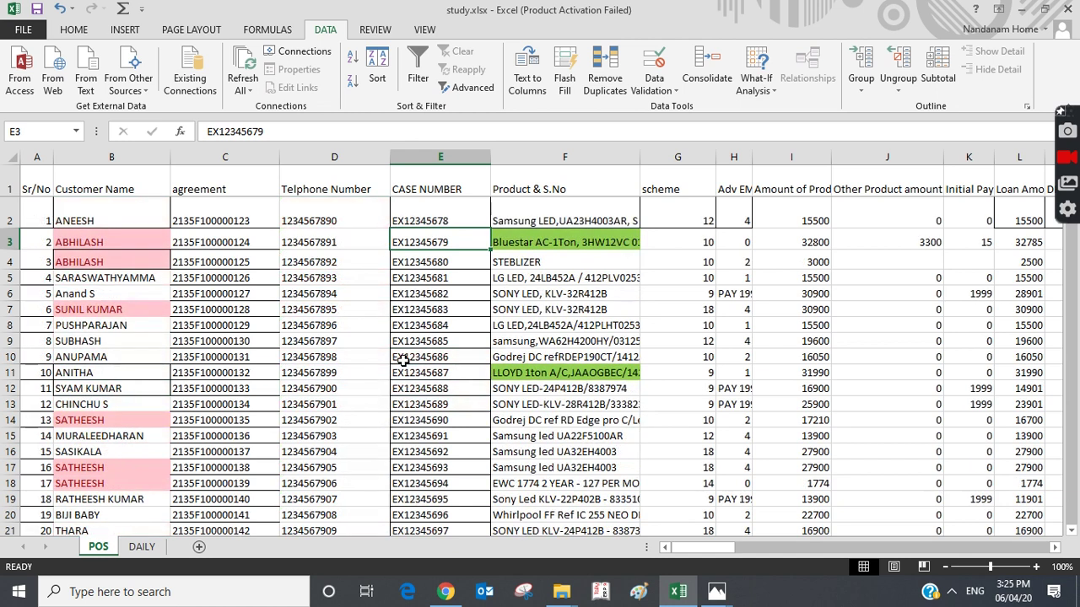
{"action": "left_click", "coordinate": [48, 225]}
{"action": "left_click", "coordinate": [39, 257]}
{"action": "left_click", "coordinate": [40, 281]}
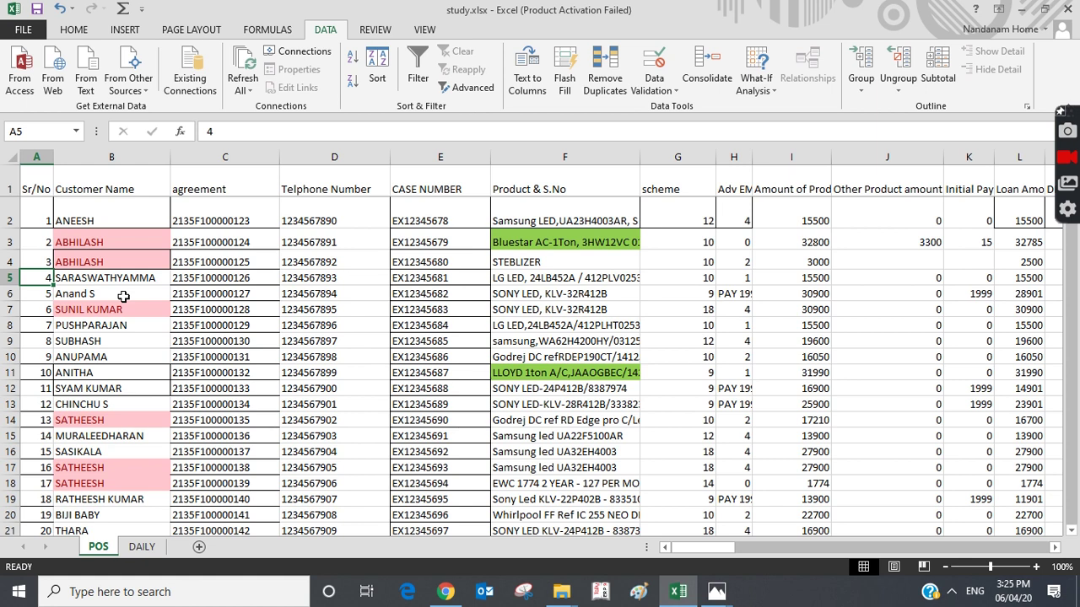
{"action": "left_click", "coordinate": [128, 192]}
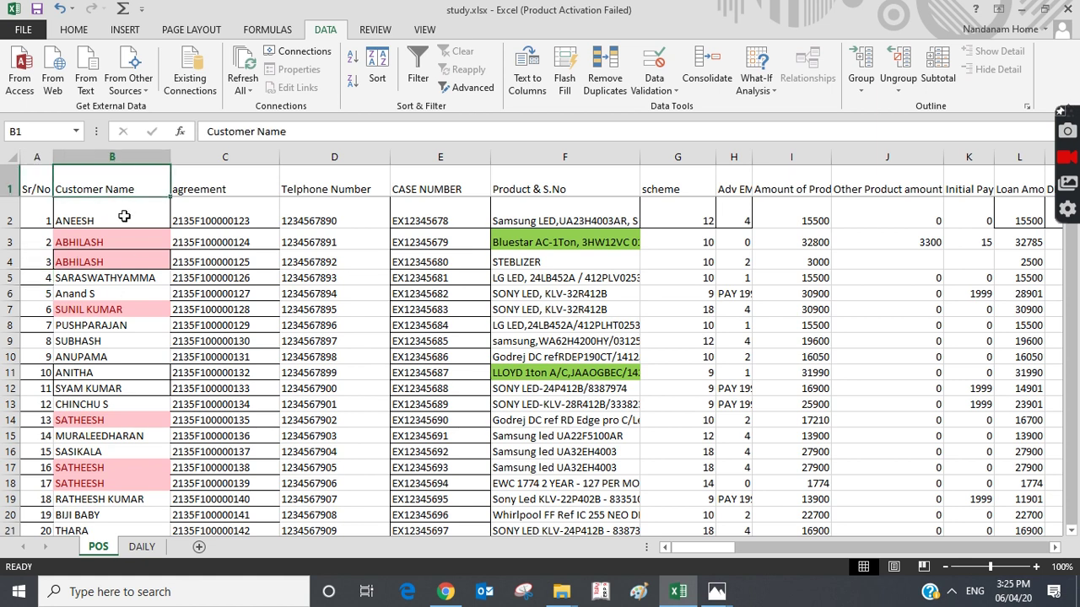
{"action": "left_click", "coordinate": [125, 218]}
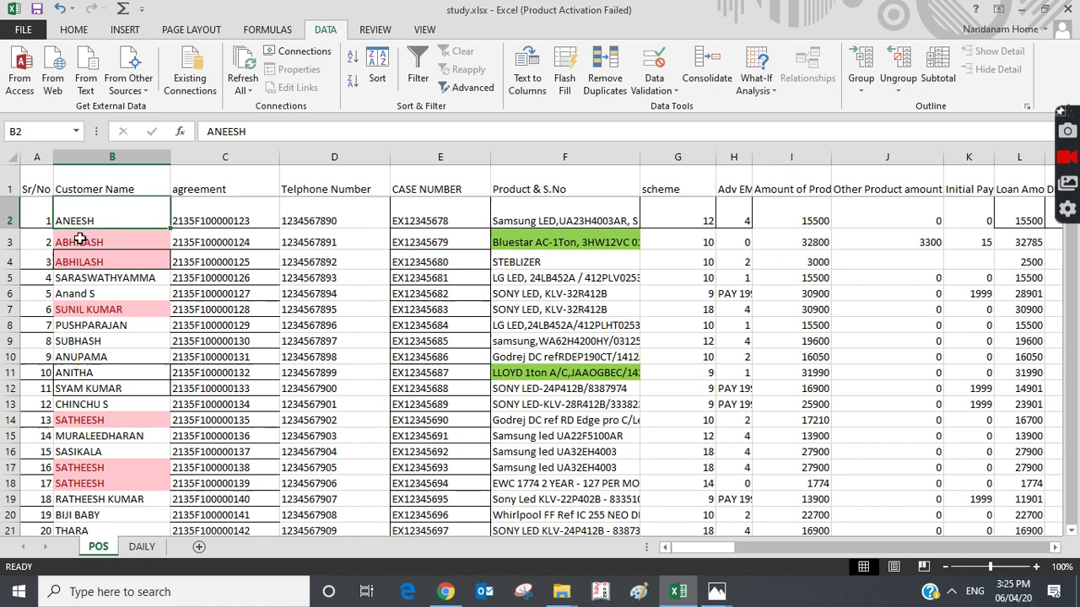
{"action": "left_click", "coordinate": [108, 259]}
{"action": "left_click", "coordinate": [377, 77]}
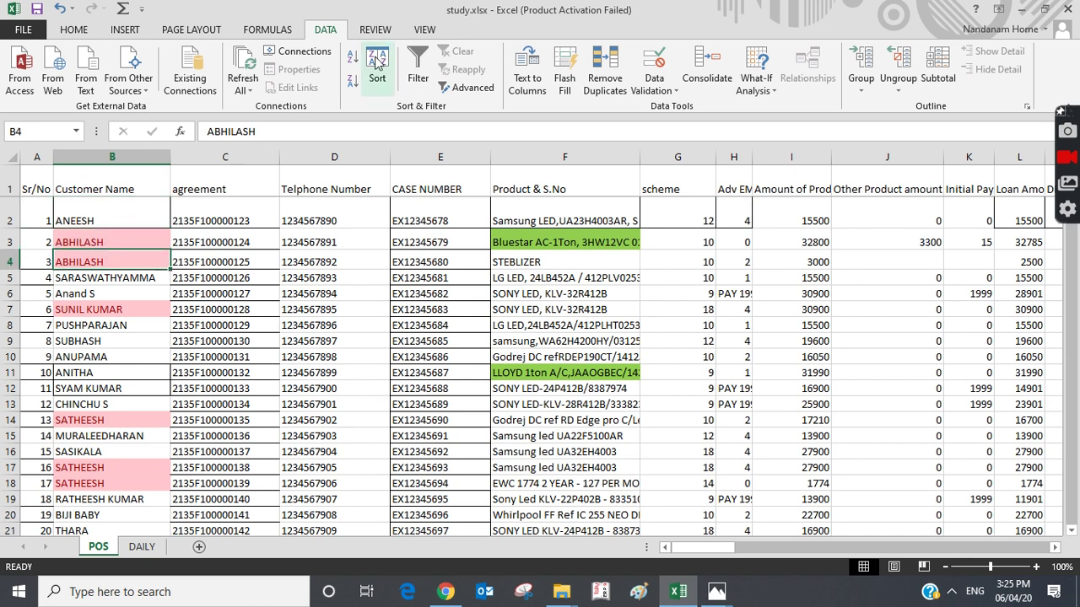
{"action": "left_click", "coordinate": [624, 377]}
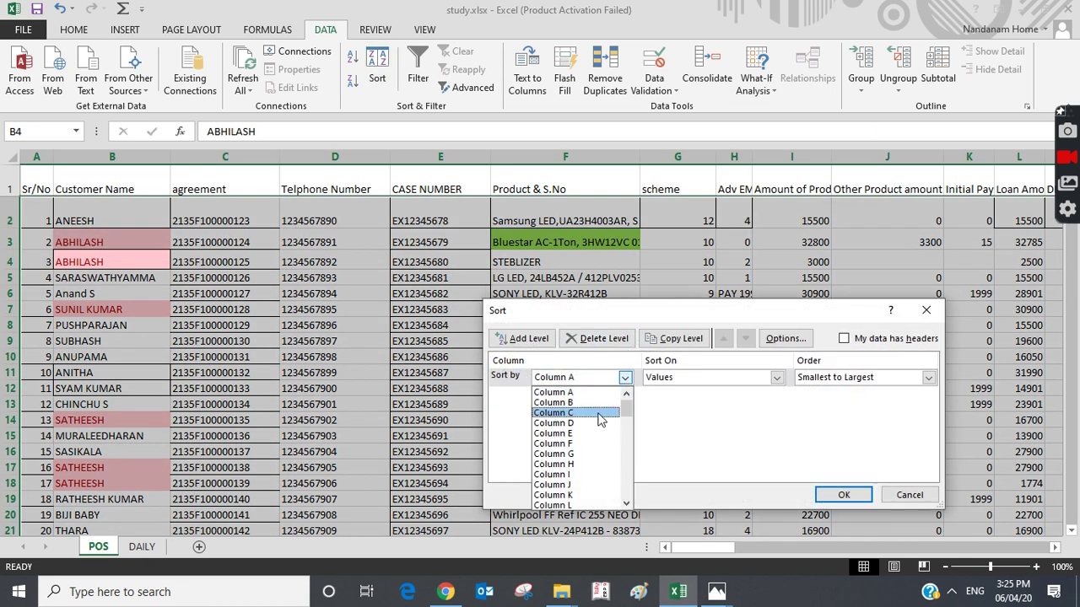
{"action": "left_click", "coordinate": [577, 403]}
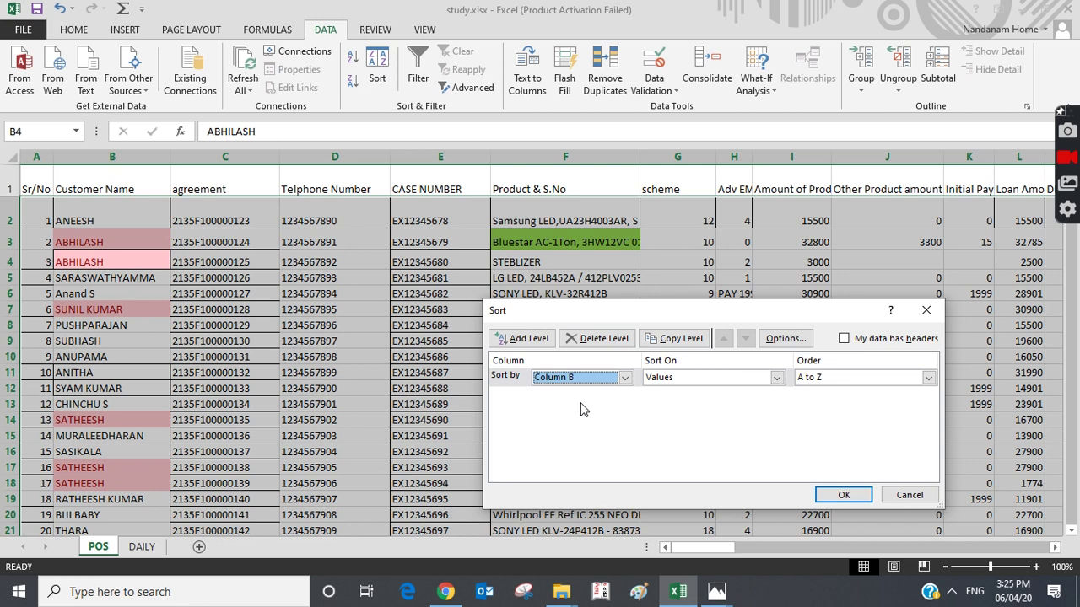
{"action": "left_click", "coordinate": [842, 495]}
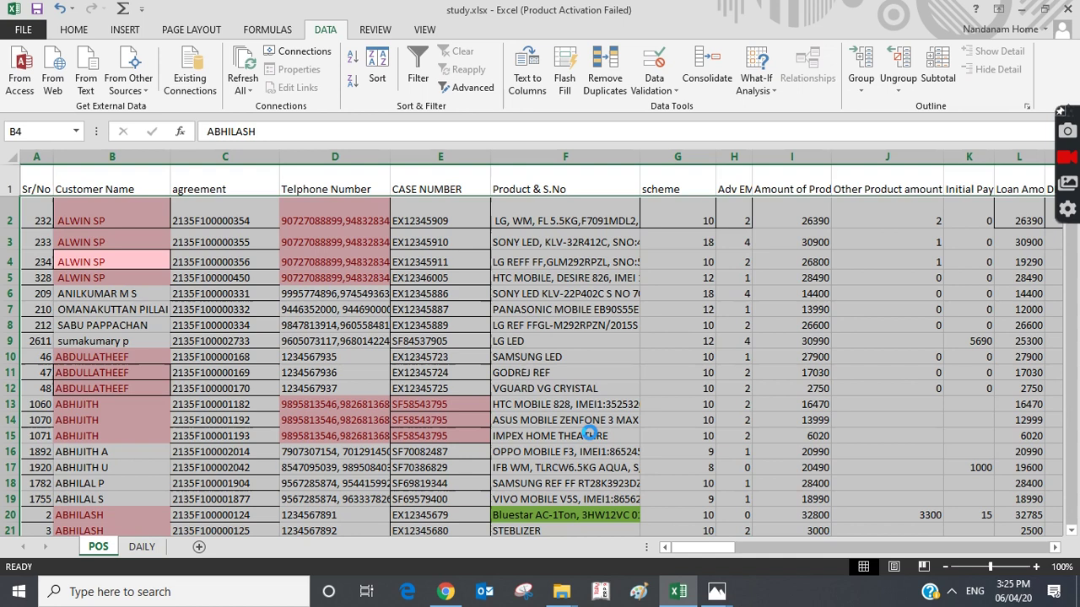
{"action": "left_click", "coordinate": [35, 221]}
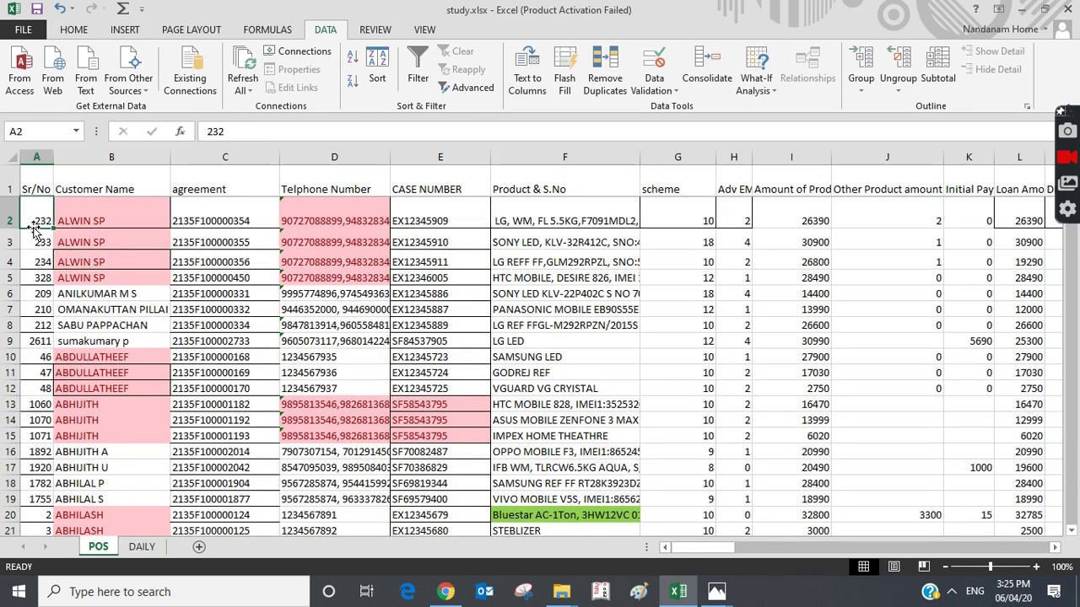
{"action": "left_click", "coordinate": [39, 246]}
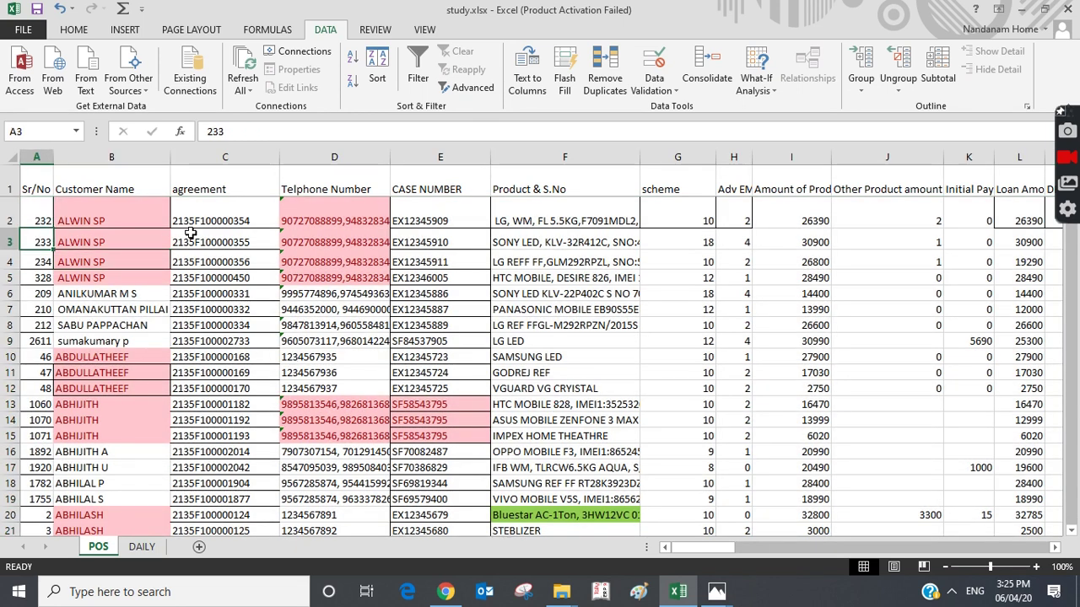
{"action": "left_click", "coordinate": [116, 220]}
{"action": "key", "text": "Down"}
{"action": "left_click", "coordinate": [113, 261]}
{"action": "scroll", "coordinate": [118, 284], "scroll_direction": "down", "scroll_amount": 11}
{"action": "scroll", "coordinate": [118, 287], "scroll_direction": "down", "scroll_amount": 8}
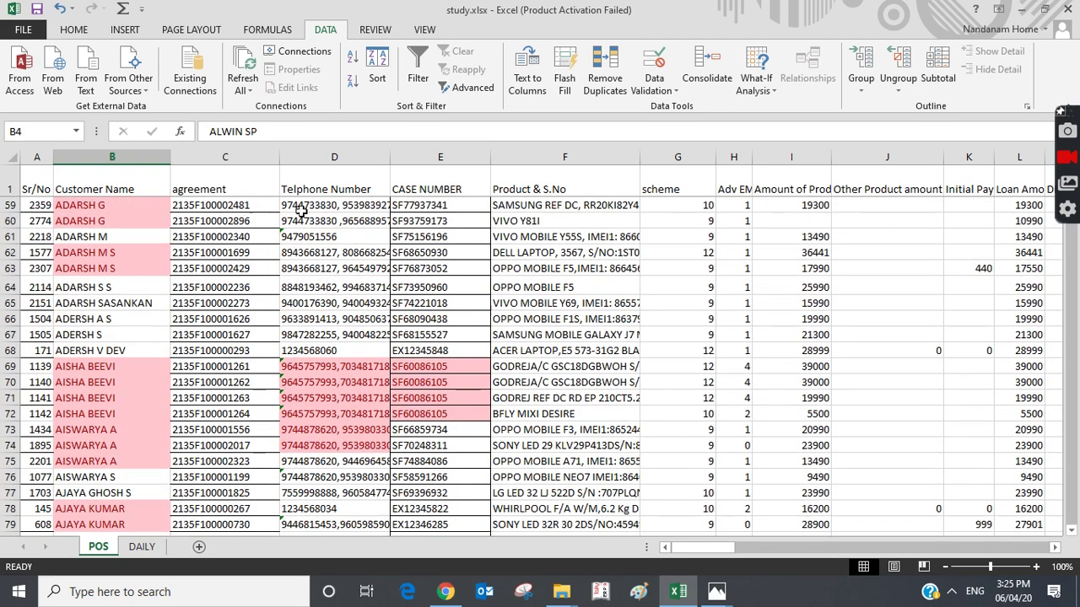
Set sort levels: Column A smallest to largest, then Column B A to Z
{"action": "left_click", "coordinate": [379, 66]}
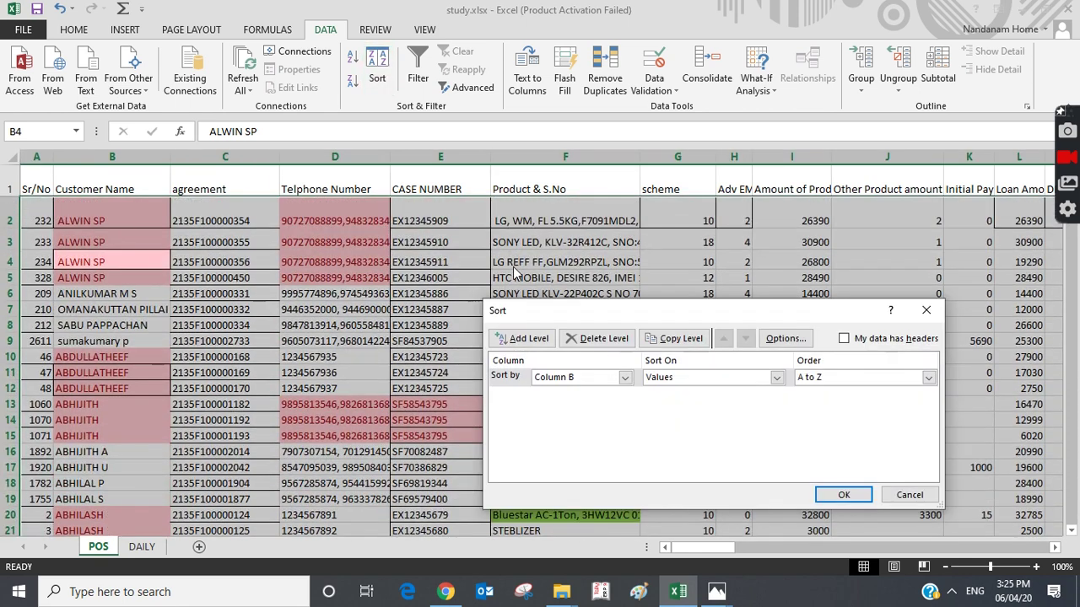
{"action": "left_click", "coordinate": [625, 377]}
{"action": "scroll", "coordinate": [582, 414], "scroll_direction": "up", "scroll_amount": 1}
{"action": "left_click", "coordinate": [553, 392]}
{"action": "left_click", "coordinate": [517, 338]}
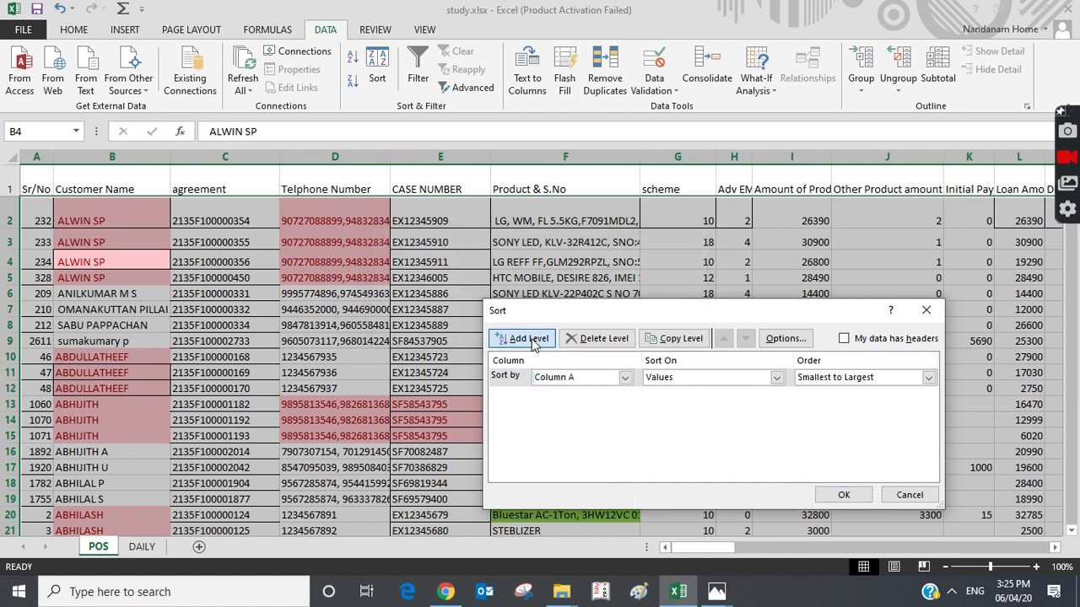
{"action": "left_click", "coordinate": [624, 395]}
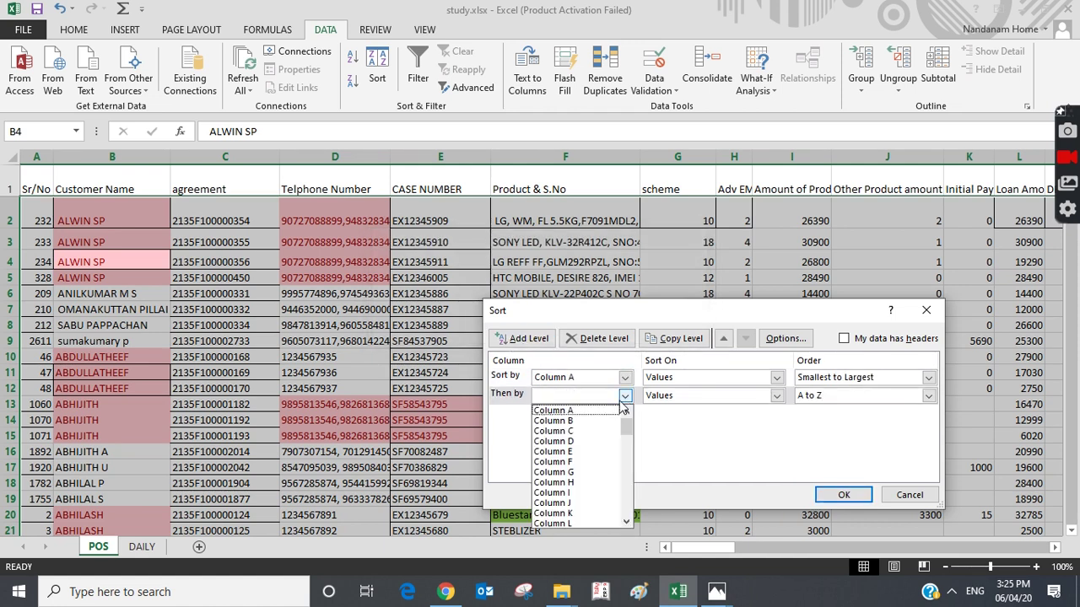
{"action": "left_click", "coordinate": [582, 421]}
Add a third sort level on Column C A to Z and apply the sort
{"action": "left_click", "coordinate": [535, 341]}
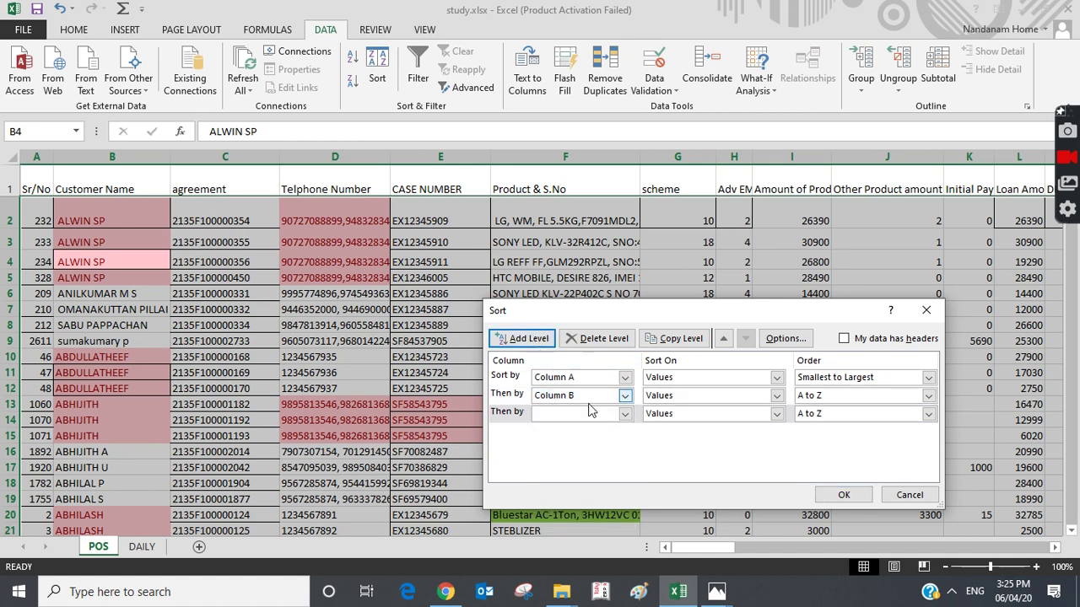
{"action": "left_click", "coordinate": [624, 414]}
{"action": "left_click", "coordinate": [577, 450]}
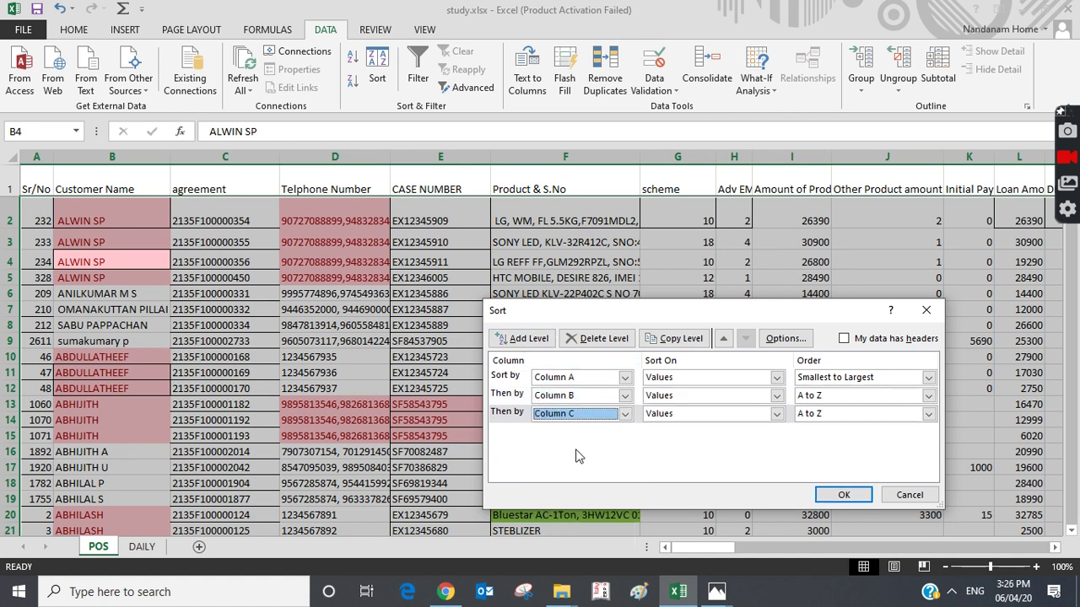
{"action": "left_click", "coordinate": [844, 501]}
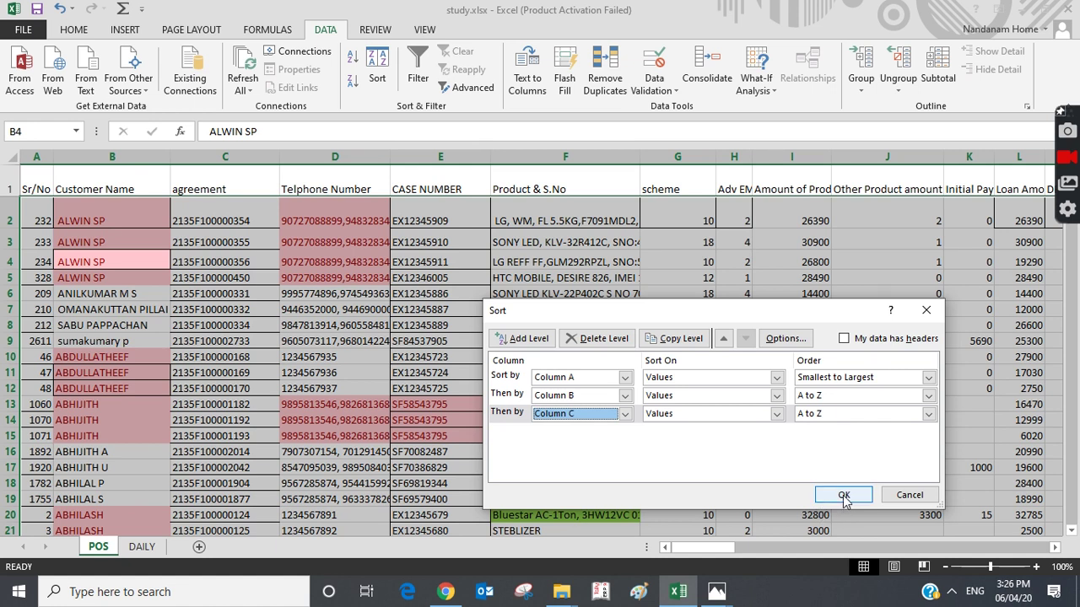
{"action": "left_click", "coordinate": [843, 497]}
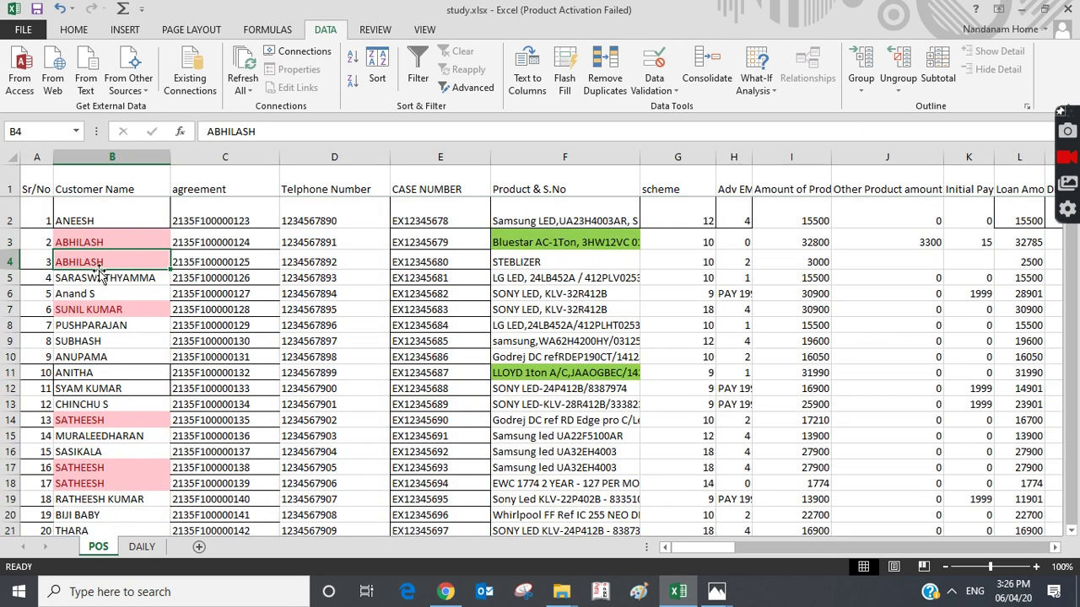
{"action": "left_click", "coordinate": [35, 220]}
{"action": "left_click", "coordinate": [36, 278]}
{"action": "left_click", "coordinate": [85, 242]}
{"action": "left_click", "coordinate": [78, 275]}
{"action": "left_click", "coordinate": [86, 305]}
{"action": "left_click_drag", "start_coordinate": [226, 221], "coordinate": [245, 325]}
{"action": "left_click_drag", "start_coordinate": [333, 221], "coordinate": [333, 325]}
{"action": "left_click_drag", "start_coordinate": [455, 221], "coordinate": [578, 317]}
{"action": "left_click", "coordinate": [646, 310]}
{"action": "left_click", "coordinate": [566, 340]}
{"action": "left_click", "coordinate": [92, 221]}
{"action": "left_click", "coordinate": [595, 303]}
{"action": "left_click", "coordinate": [383, 291]}
{"action": "left_click", "coordinate": [677, 325]}
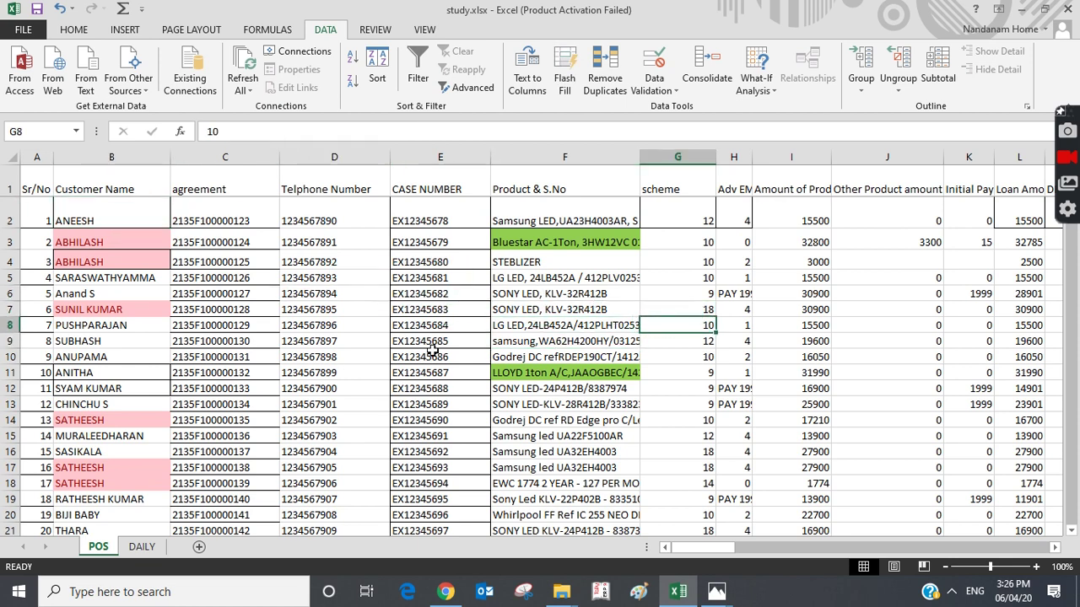
{"action": "scroll", "coordinate": [386, 342], "scroll_direction": "down", "scroll_amount": 5}
{"action": "scroll", "coordinate": [387, 343], "scroll_direction": "up", "scroll_amount": 5}
{"action": "left_click", "coordinate": [210, 190]}
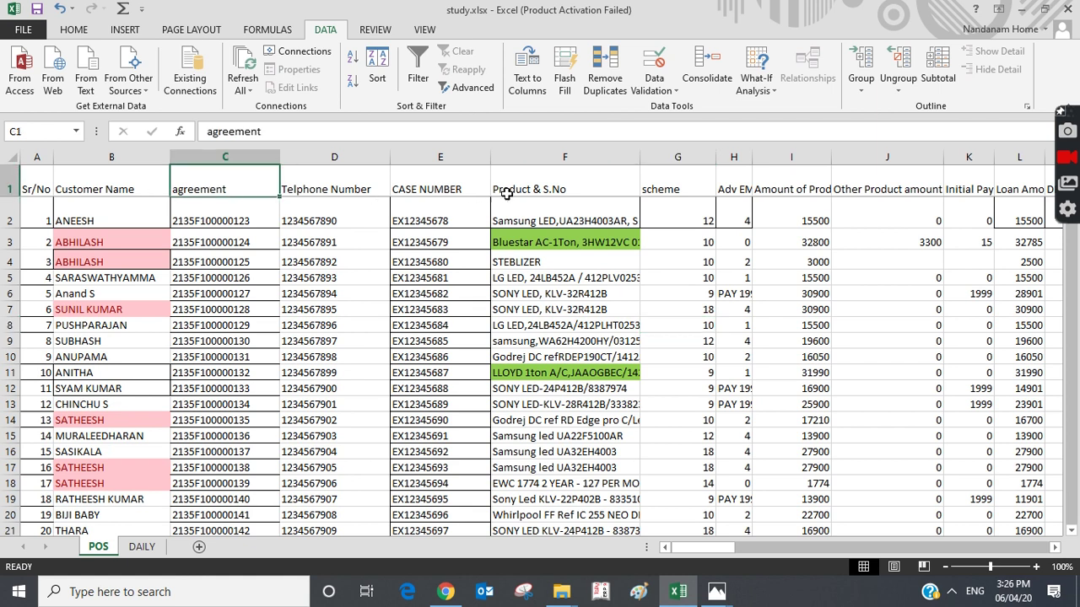
{"action": "left_click_drag", "start_coordinate": [580, 187], "coordinate": [53, 204]}
{"action": "left_click", "coordinate": [52, 218]}
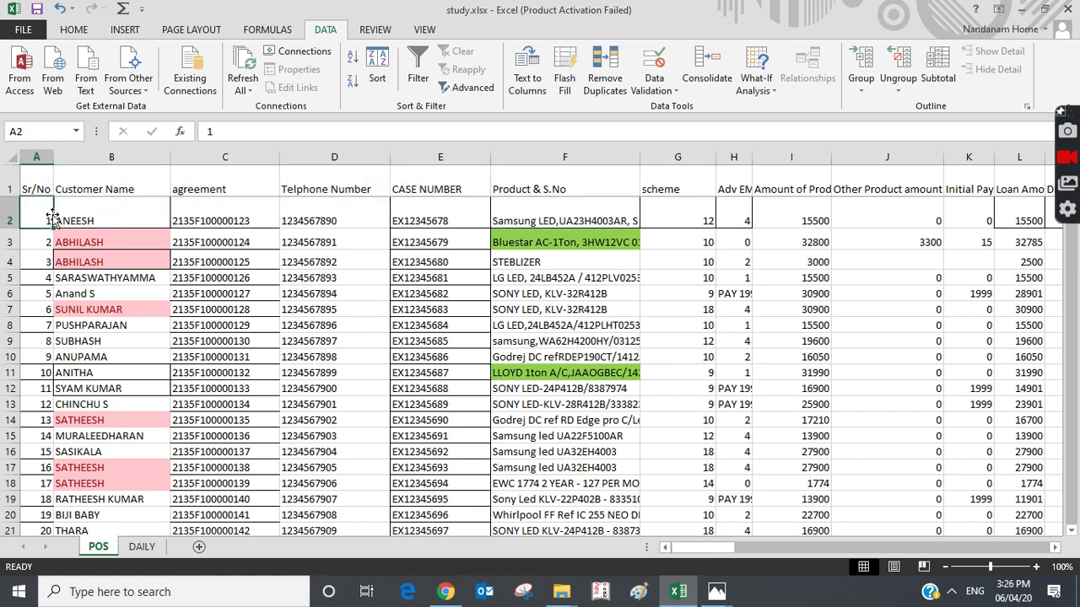
Turn on Filter and check the header dropdowns from Sr/No across to REMARKS in BR1
{"action": "left_click", "coordinate": [419, 65]}
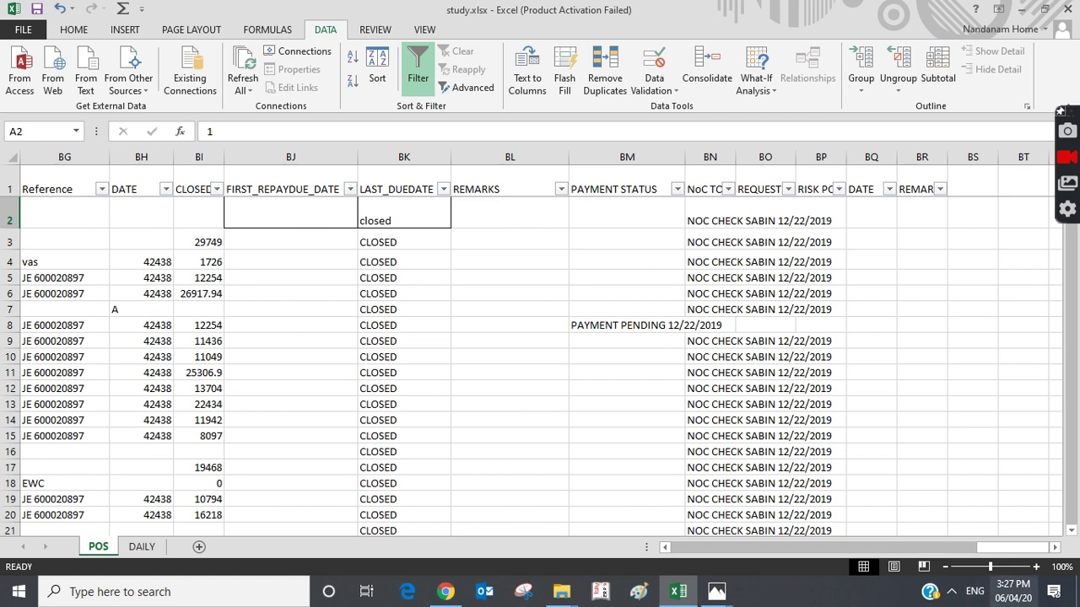
{"action": "left_click_drag", "start_coordinate": [991, 552], "coordinate": [623, 572]}
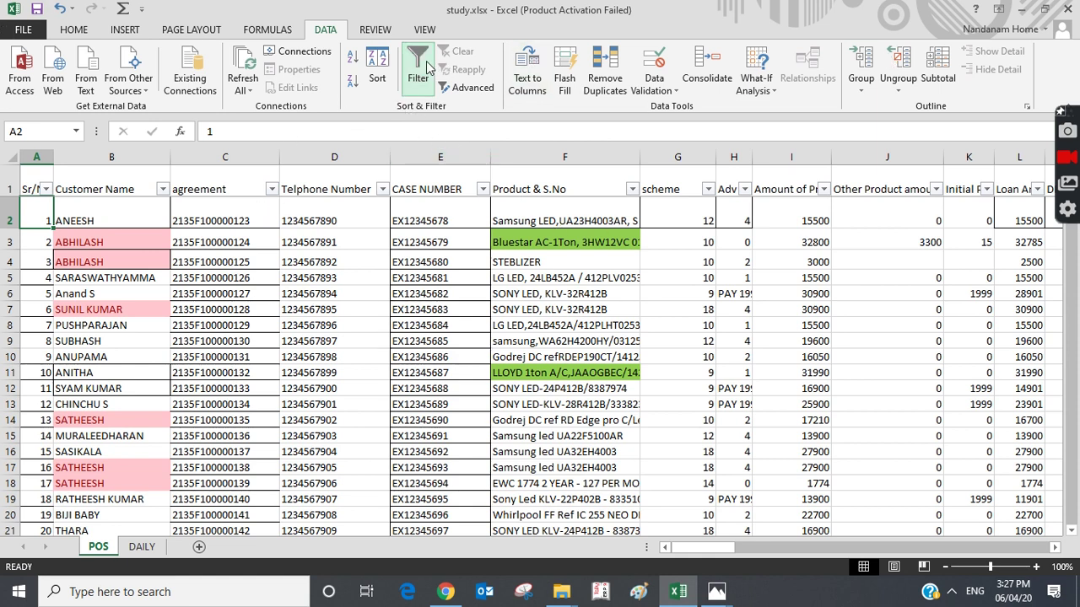
{"action": "left_click", "coordinate": [27, 175]}
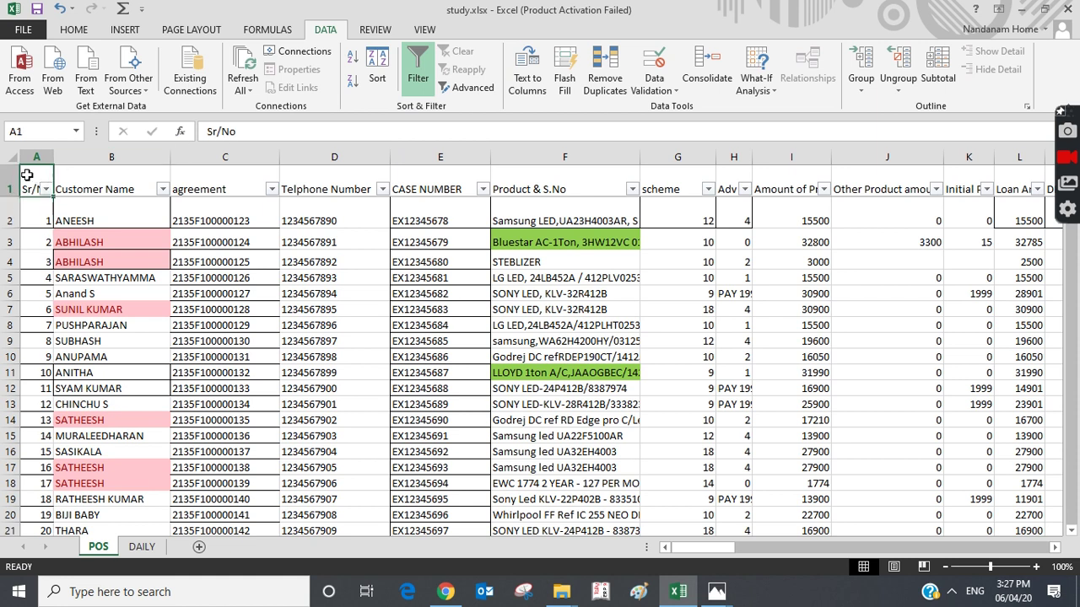
{"action": "left_click", "coordinate": [11, 187]}
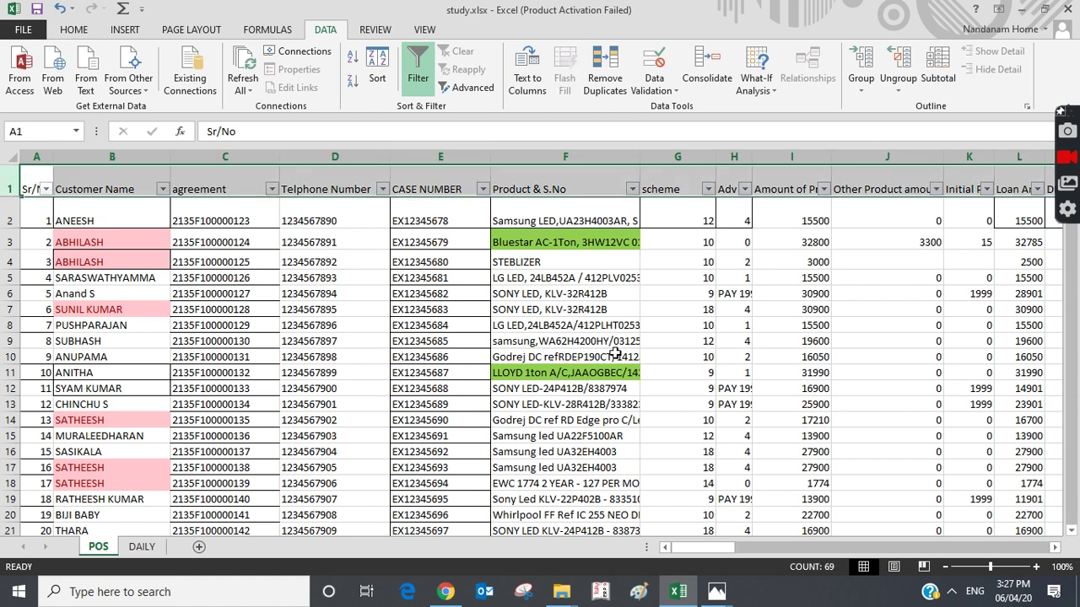
{"action": "left_click_drag", "start_coordinate": [714, 547], "coordinate": [1039, 550]}
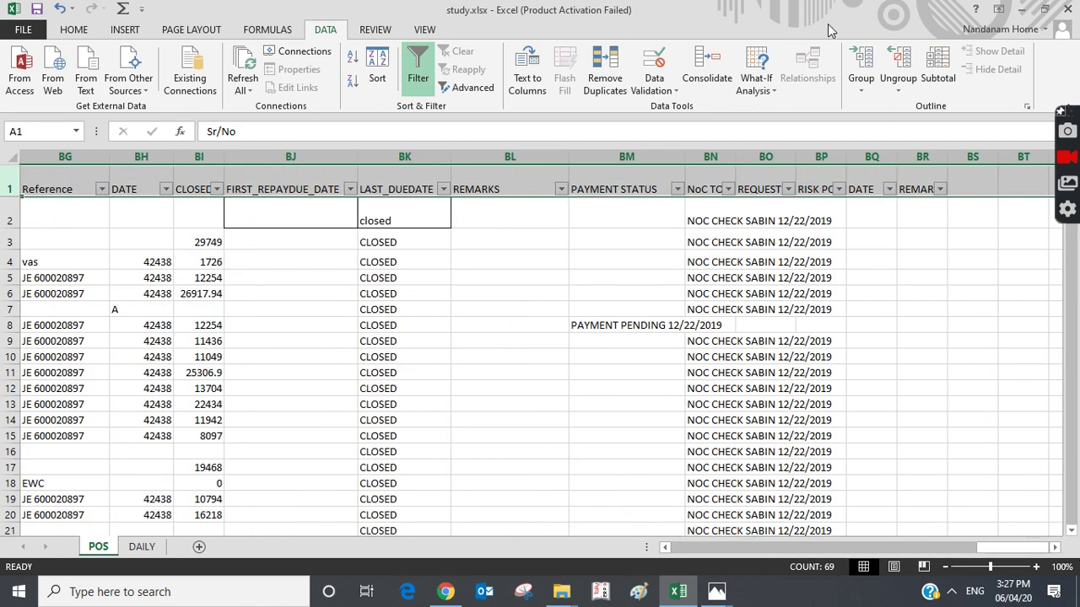
{"action": "left_click", "coordinate": [933, 176]}
{"action": "left_click_drag", "start_coordinate": [1012, 548], "coordinate": [673, 563]}
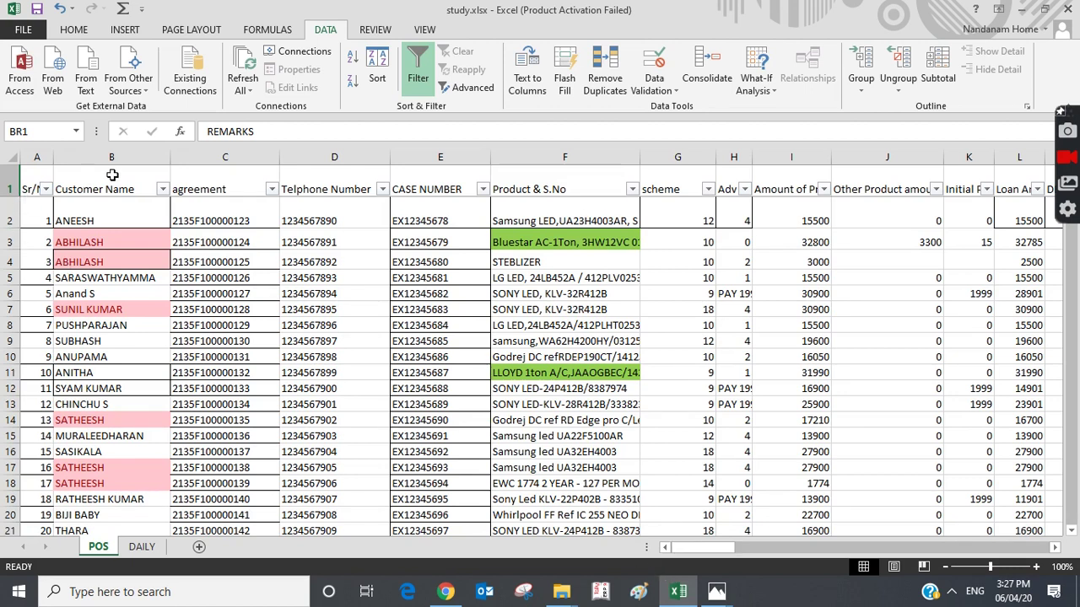
Toggle Filter off and back on, then recheck the header dropdowns from REMARKS to agreement
{"action": "left_click", "coordinate": [417, 69]}
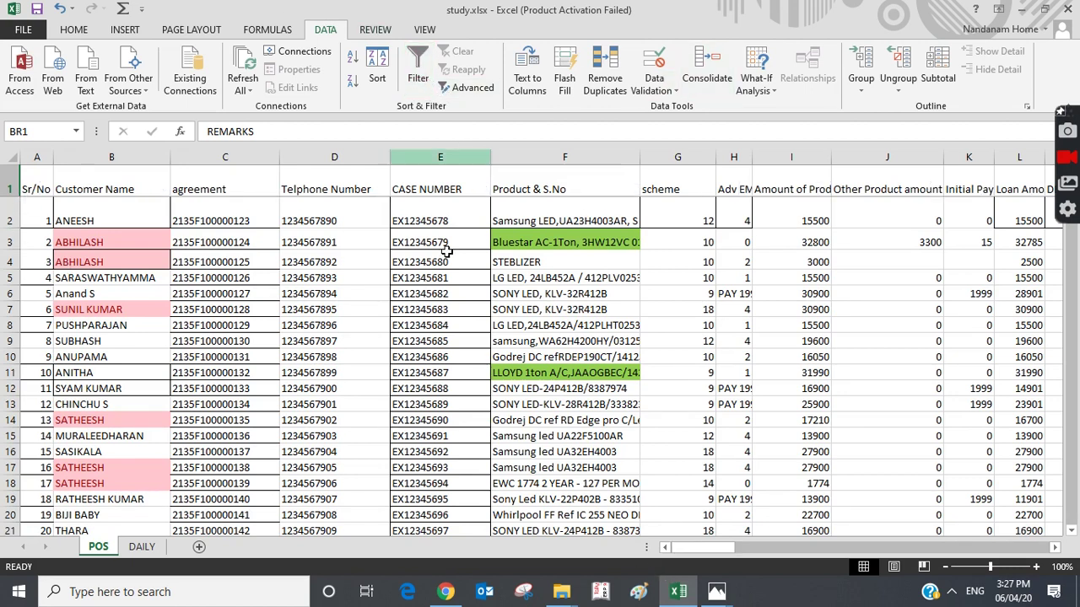
{"action": "left_click_drag", "start_coordinate": [438, 310], "coordinate": [438, 311]}
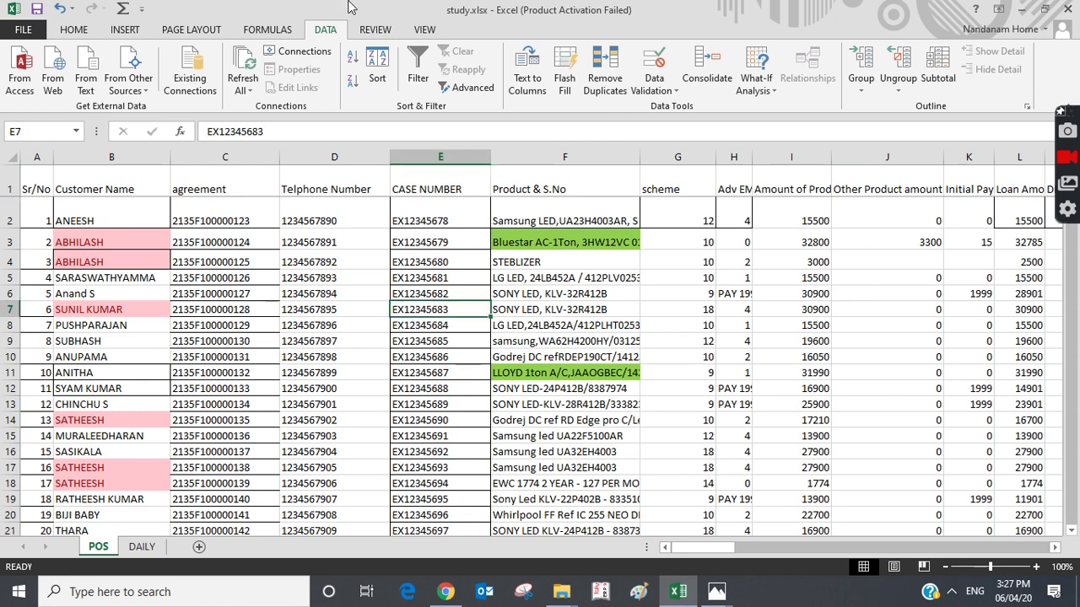
{"action": "left_click", "coordinate": [419, 78]}
{"action": "scroll", "coordinate": [382, 170], "scroll_direction": "right", "scroll_amount": 15}
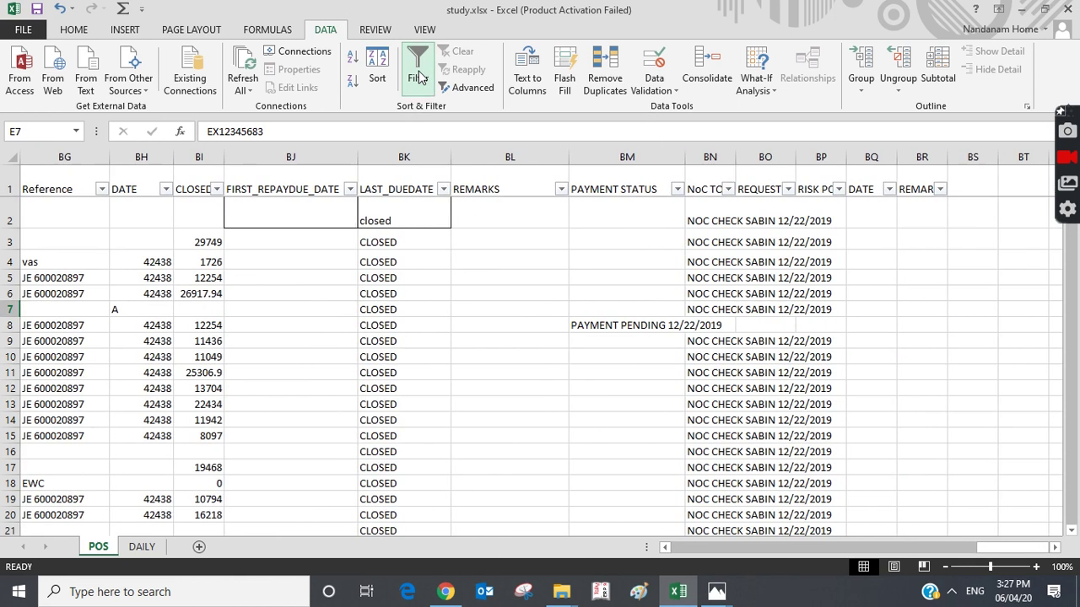
{"action": "left_click", "coordinate": [926, 183]}
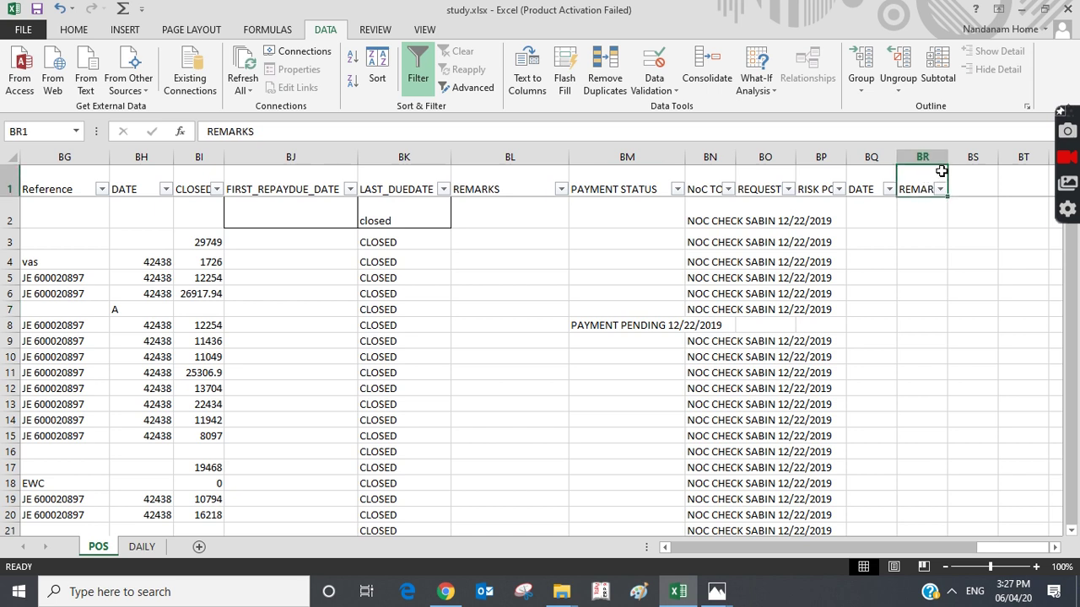
{"action": "left_click_drag", "start_coordinate": [1001, 554], "coordinate": [692, 549]}
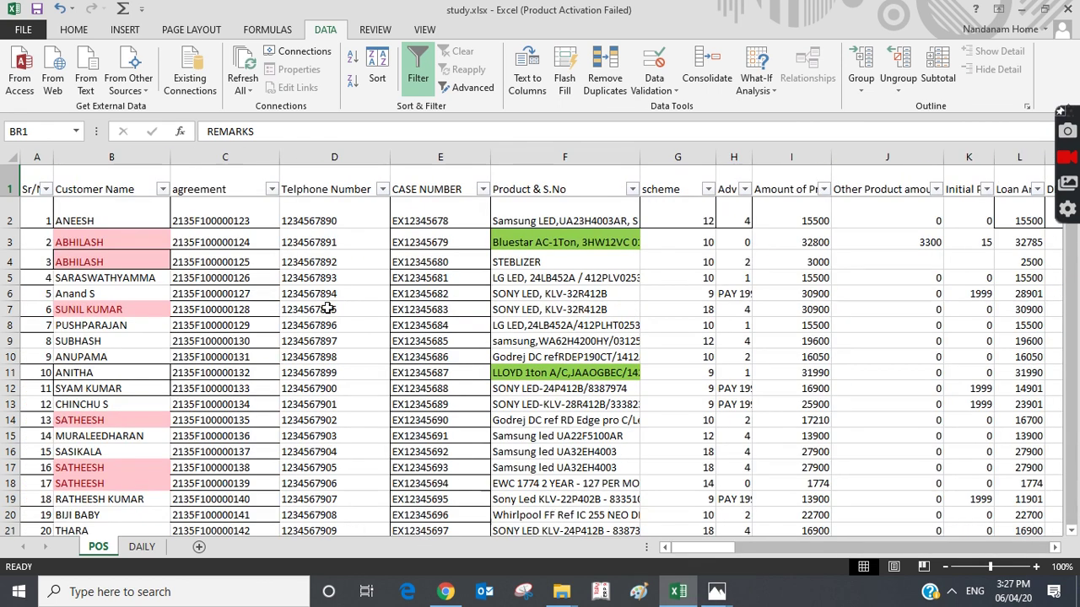
{"action": "left_click", "coordinate": [208, 183]}
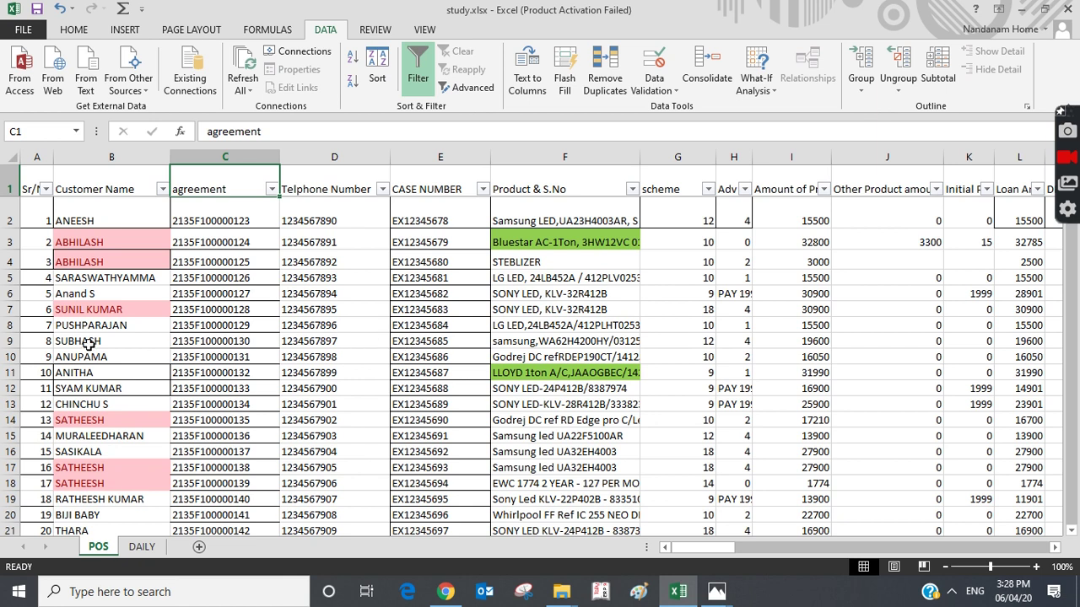
Try applying Filter to row 8 and then to cells C10 to E10
{"action": "left_click", "coordinate": [10, 325]}
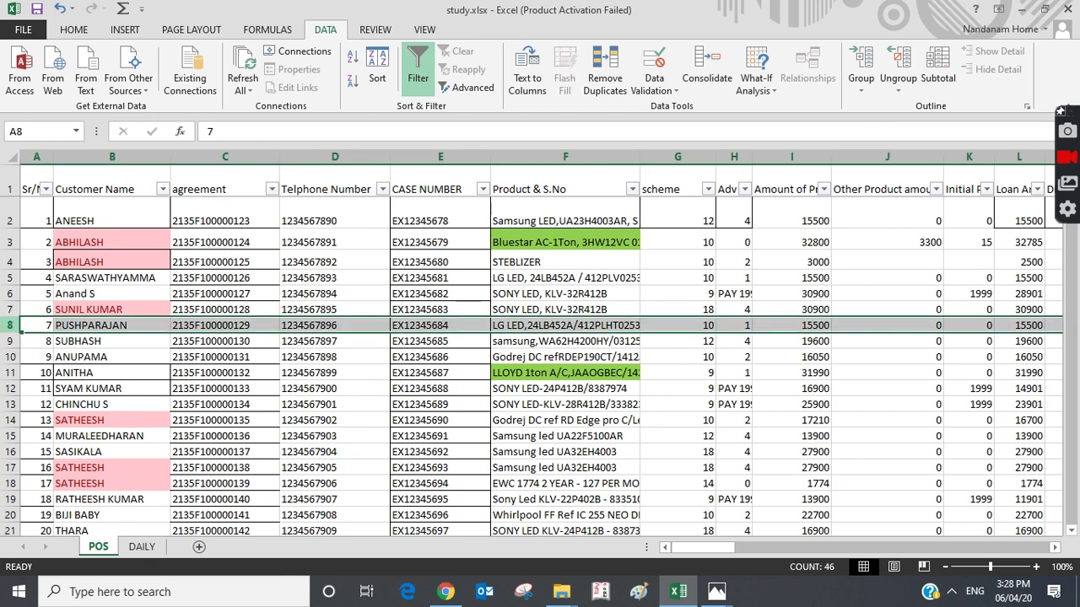
{"action": "left_click", "coordinate": [419, 69]}
{"action": "left_click", "coordinate": [419, 69]}
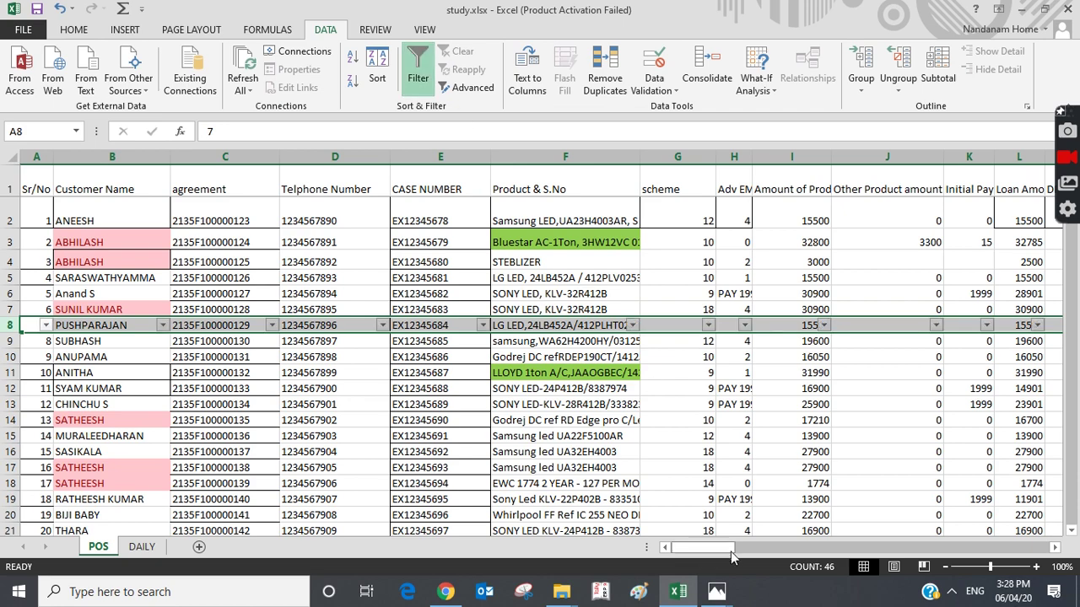
{"action": "left_click_drag", "start_coordinate": [713, 552], "coordinate": [494, 553]}
{"action": "left_click", "coordinate": [456, 406]}
{"action": "left_click_drag", "start_coordinate": [203, 358], "coordinate": [447, 350]}
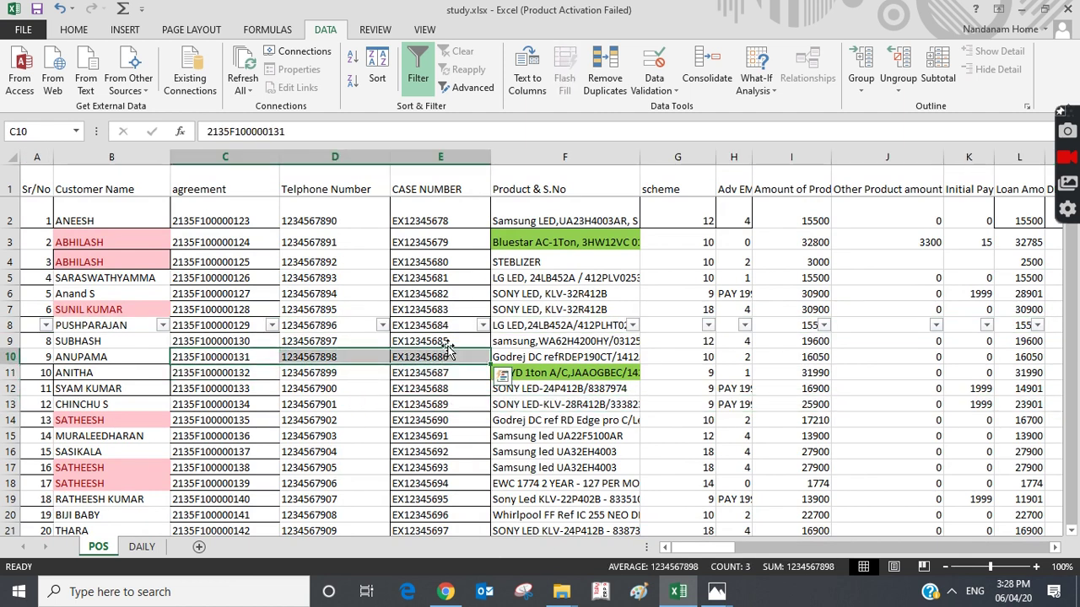
{"action": "left_click", "coordinate": [426, 60]}
{"action": "left_click", "coordinate": [426, 60]}
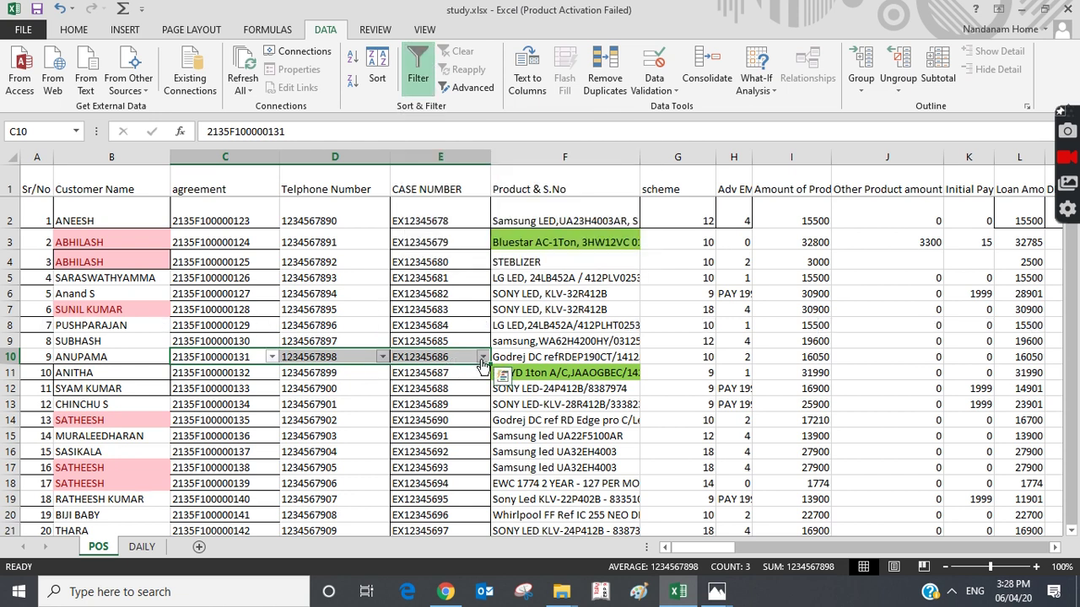
Try Filter on cells E6:E7, then reapply it to the whole table and select G7
{"action": "left_click", "coordinate": [411, 309]}
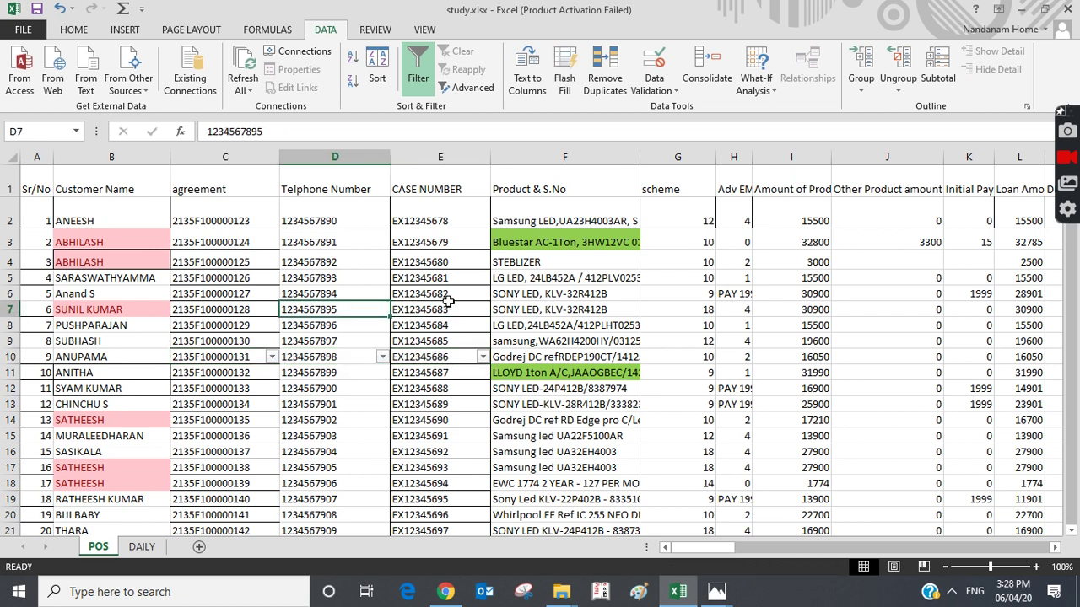
{"action": "left_click_drag", "start_coordinate": [446, 297], "coordinate": [444, 311]}
{"action": "left_click", "coordinate": [432, 62]}
{"action": "left_click", "coordinate": [427, 61]}
{"action": "left_click", "coordinate": [416, 69]}
{"action": "left_click", "coordinate": [434, 218]}
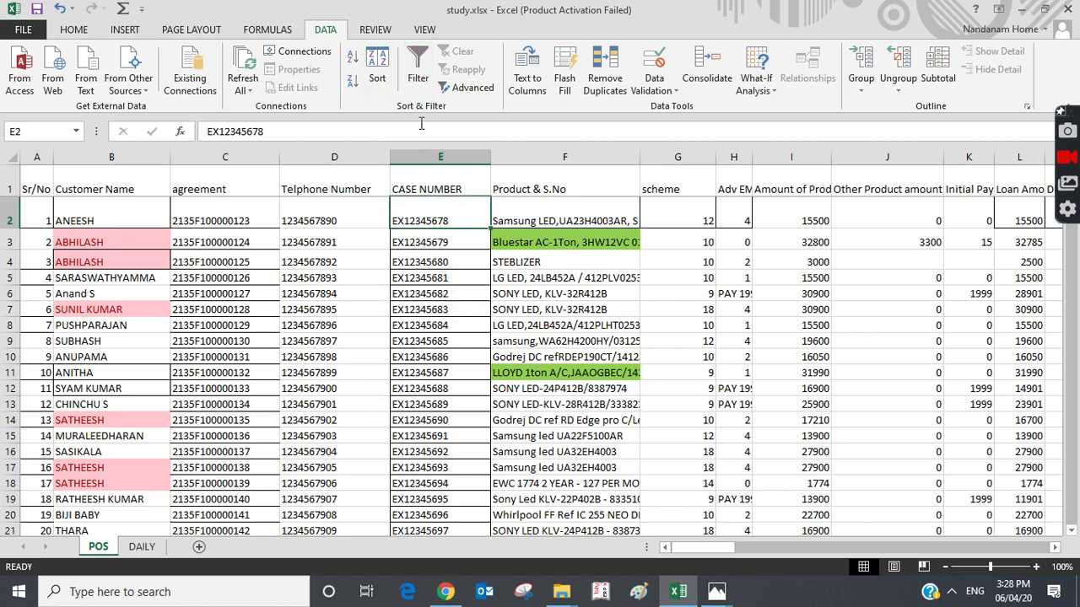
{"action": "left_click", "coordinate": [418, 67]}
{"action": "scroll", "coordinate": [1023, 519], "scroll_direction": "right", "scroll_amount": 15}
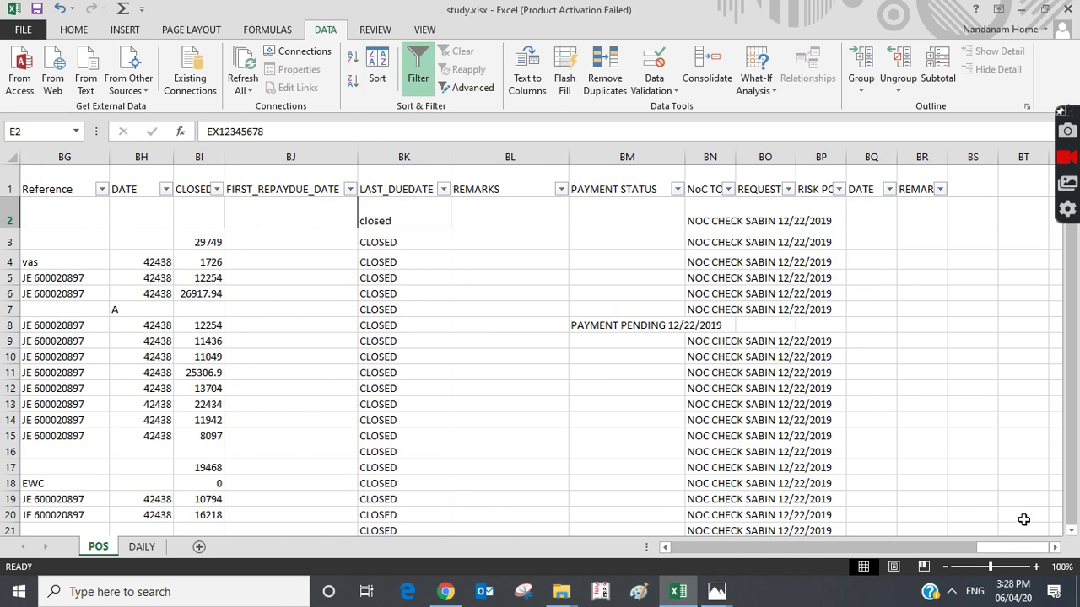
{"action": "left_click_drag", "start_coordinate": [1024, 548], "coordinate": [721, 547]}
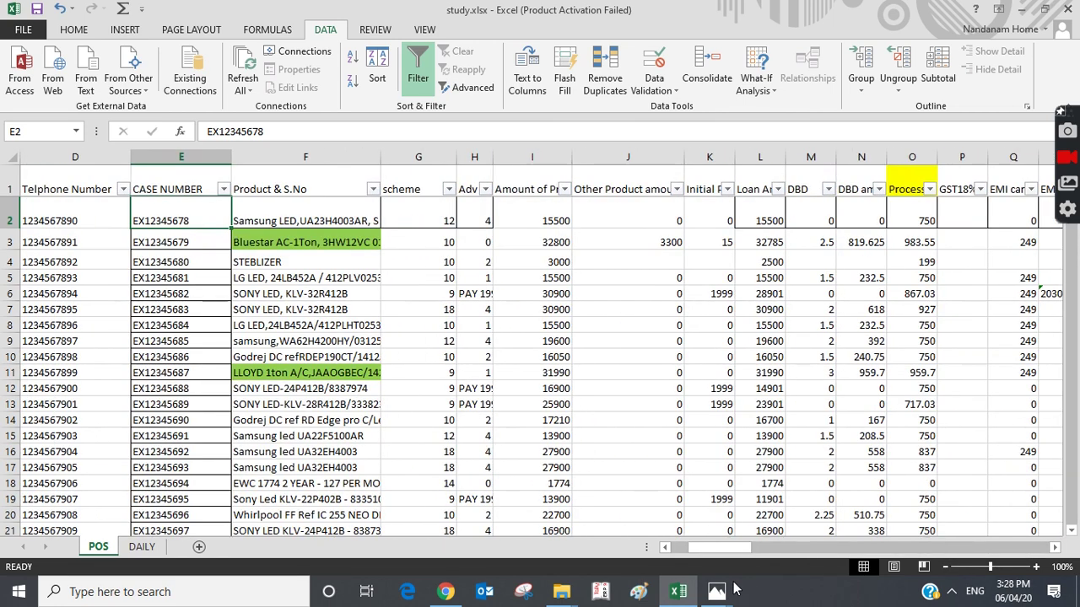
{"action": "left_click", "coordinate": [424, 309]}
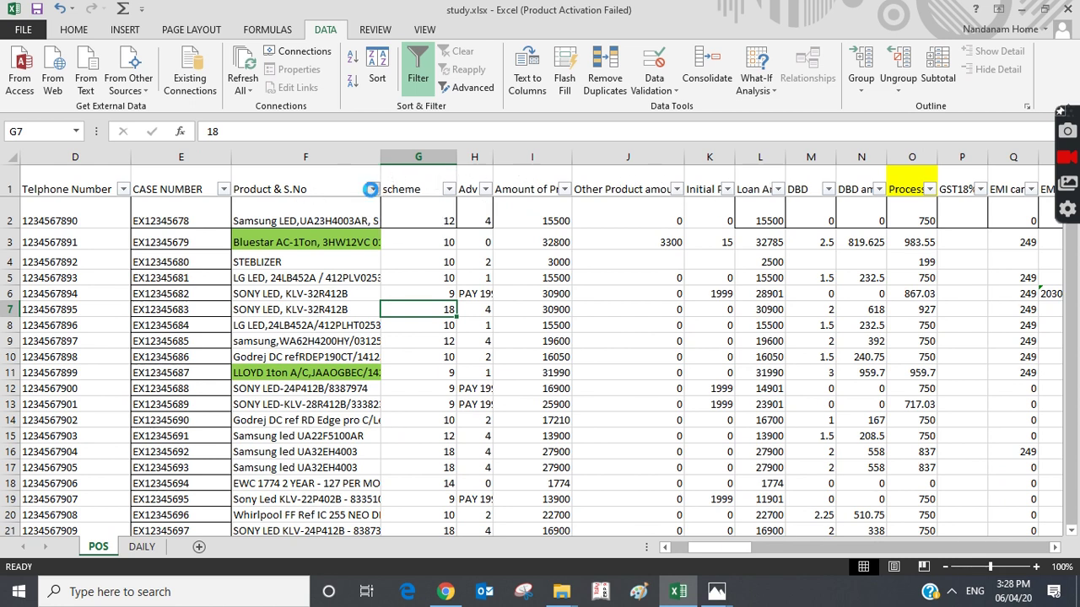
{"action": "left_click", "coordinate": [372, 189]}
{"action": "left_click", "coordinate": [448, 189]}
{"action": "left_click", "coordinate": [448, 189]}
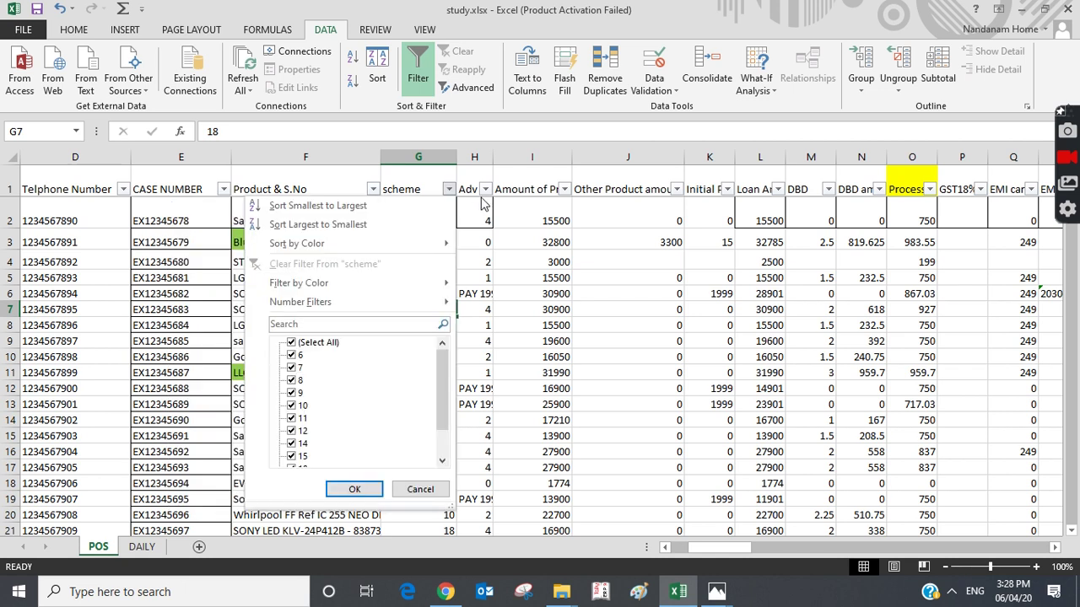
{"action": "left_click", "coordinate": [486, 193]}
{"action": "left_click", "coordinate": [564, 189]}
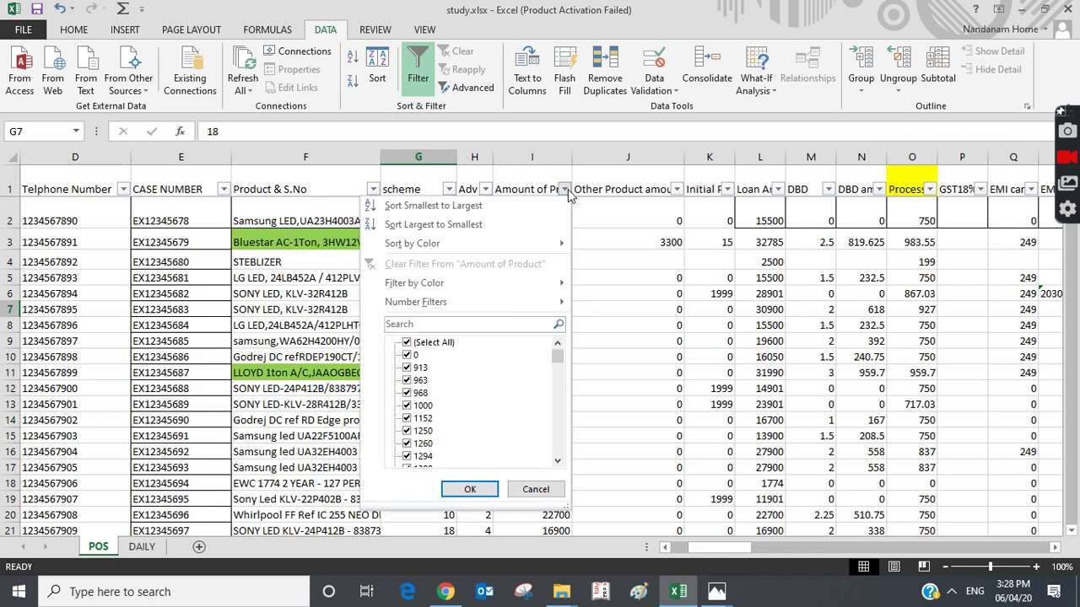
{"action": "left_click", "coordinate": [660, 258]}
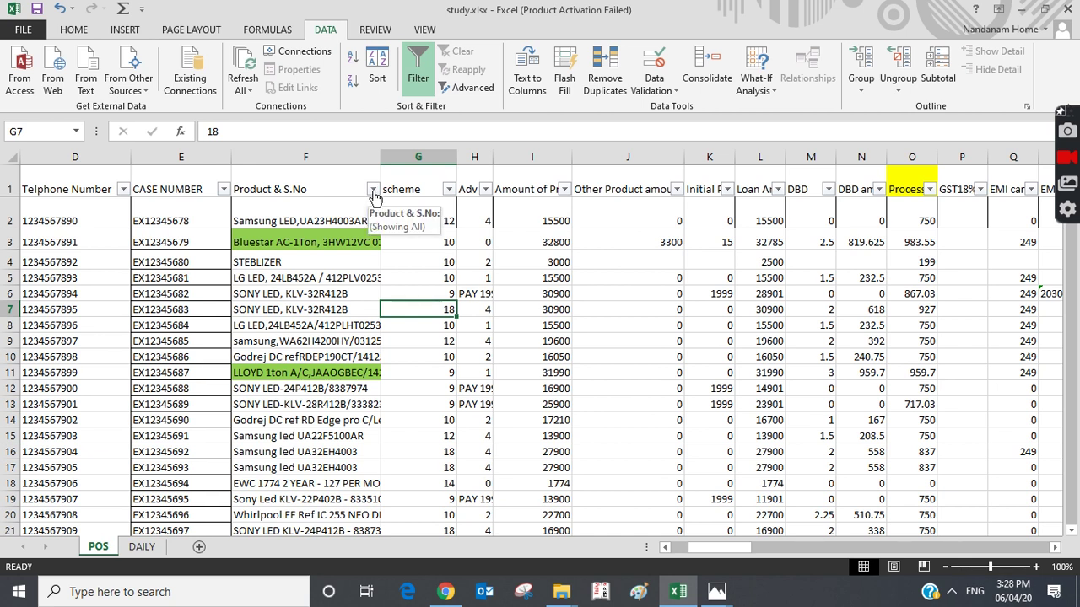
{"action": "left_click", "coordinate": [372, 191]}
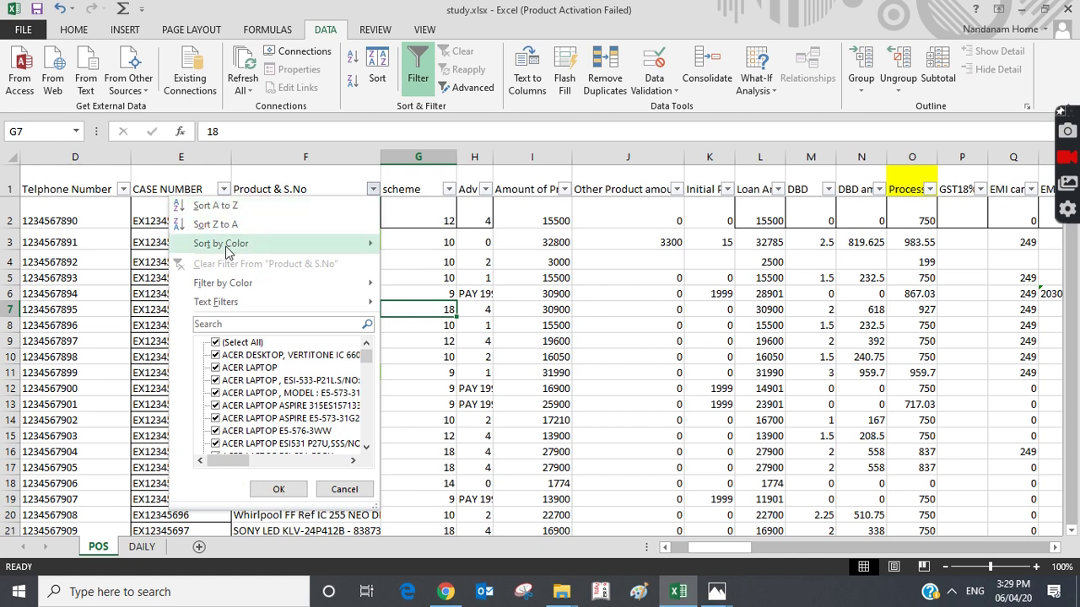
{"action": "mouse_move", "coordinate": [248, 293]}
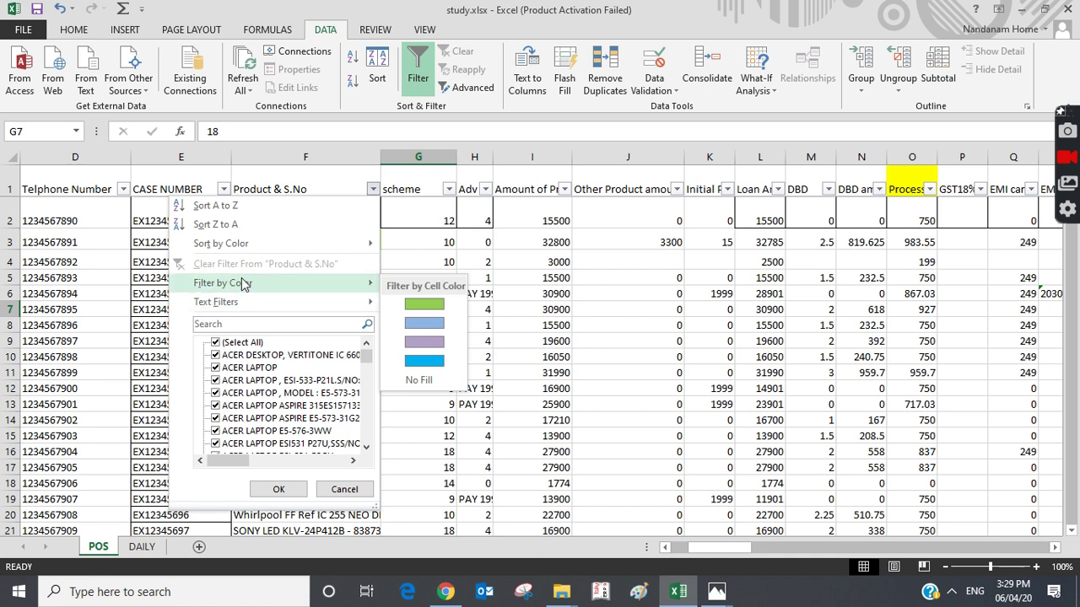
{"action": "left_click", "coordinate": [433, 306]}
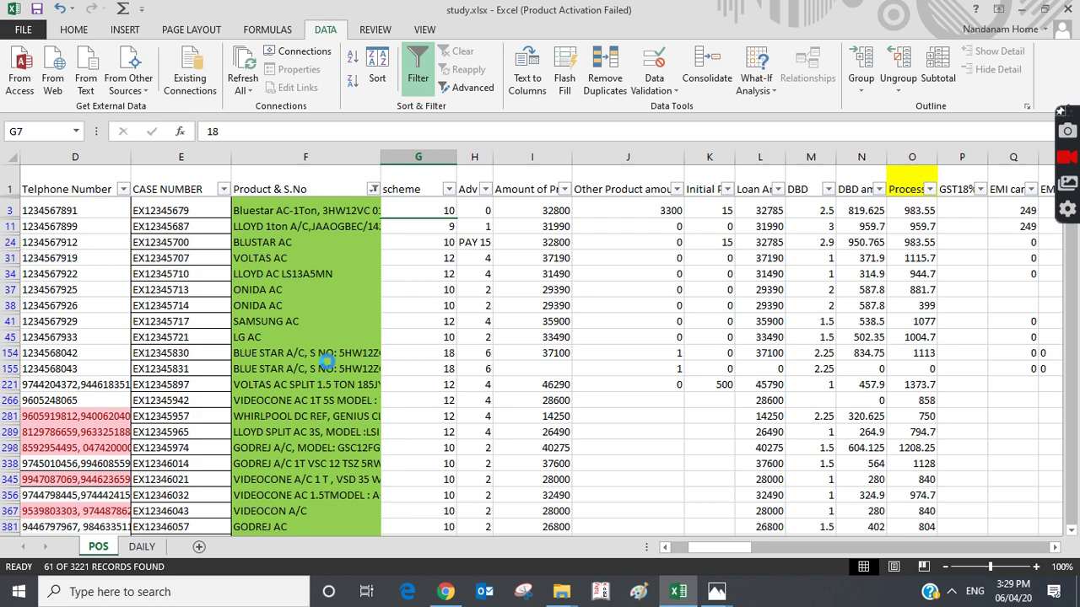
{"action": "scroll", "coordinate": [327, 361], "scroll_direction": "down", "scroll_amount": 15}
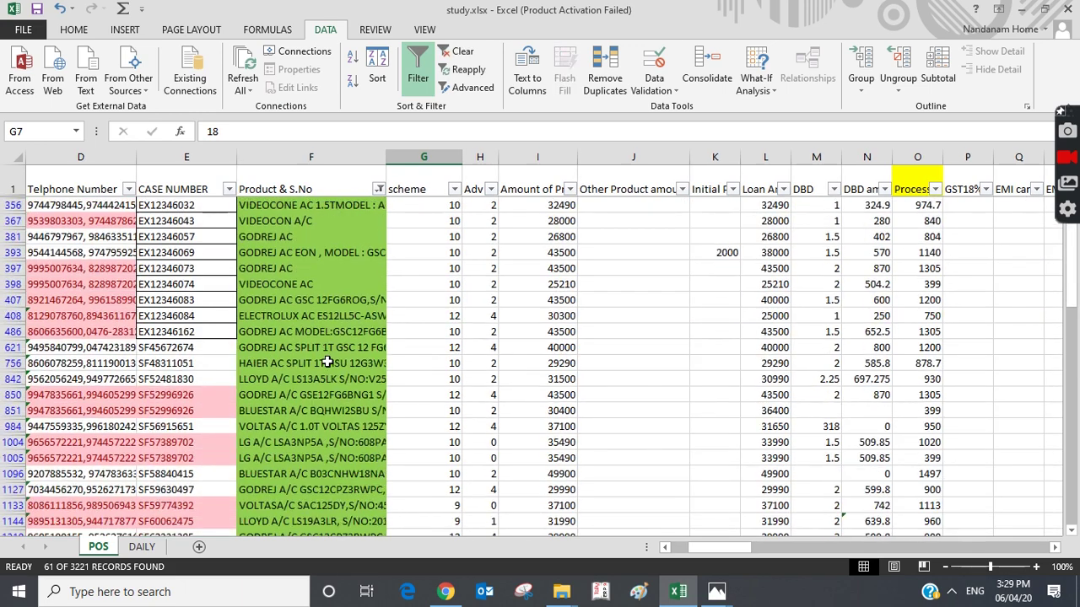
{"action": "scroll", "coordinate": [326, 361], "scroll_direction": "down", "scroll_amount": 4}
{"action": "scroll", "coordinate": [326, 361], "scroll_direction": "up", "scroll_amount": 9}
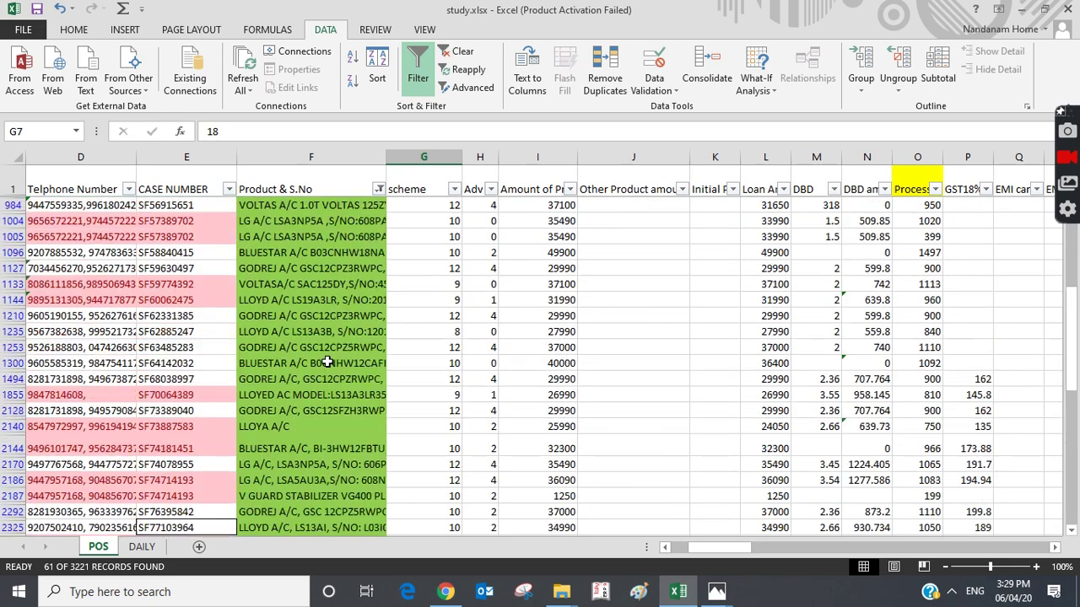
{"action": "scroll", "coordinate": [326, 361], "scroll_direction": "up", "scroll_amount": 7}
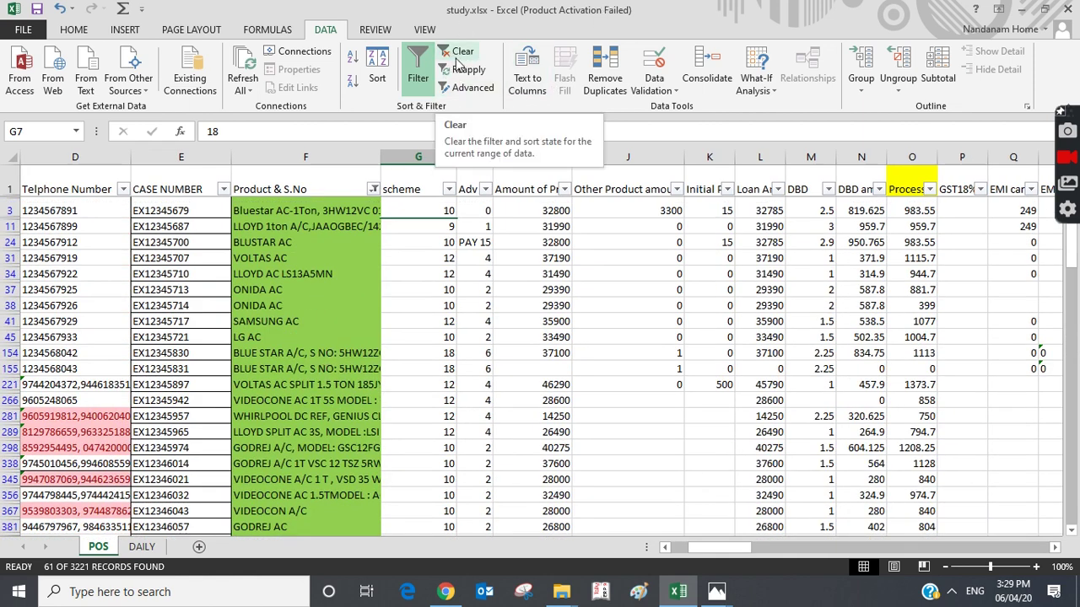
{"action": "left_click", "coordinate": [462, 52]}
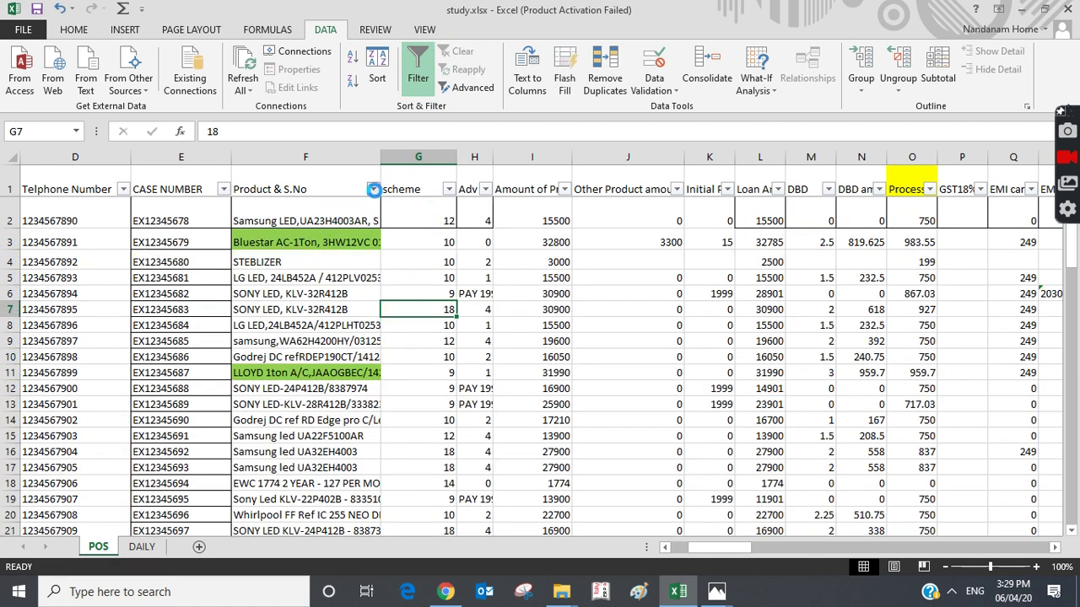
Browse Product & S.No's Filter by Color and Text Filters, then show scheme's Number Filters
{"action": "left_click", "coordinate": [372, 189]}
{"action": "mouse_move", "coordinate": [288, 290]}
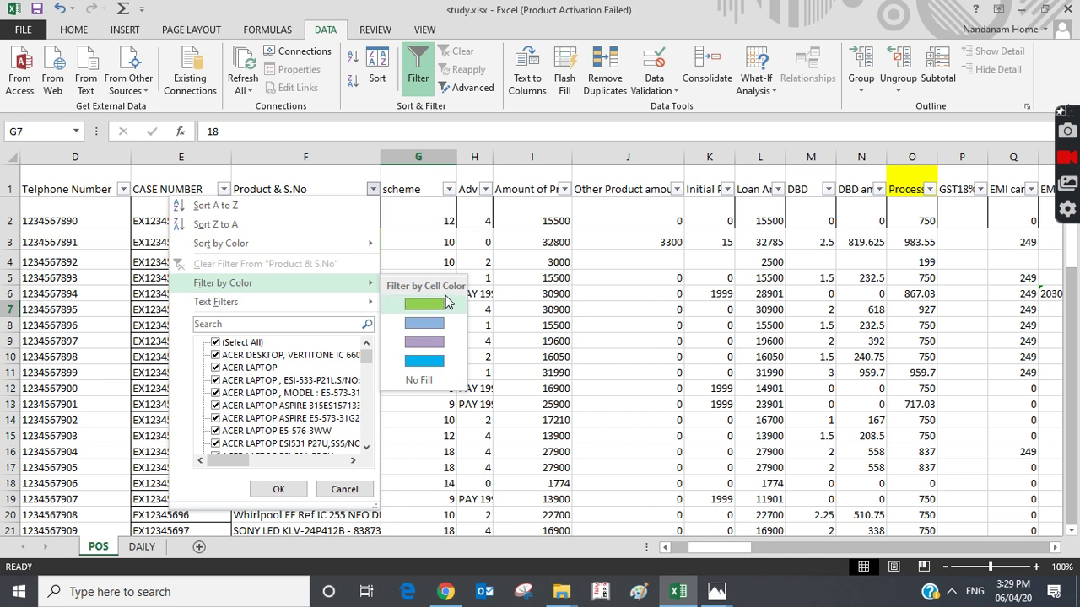
{"action": "mouse_move", "coordinate": [230, 310]}
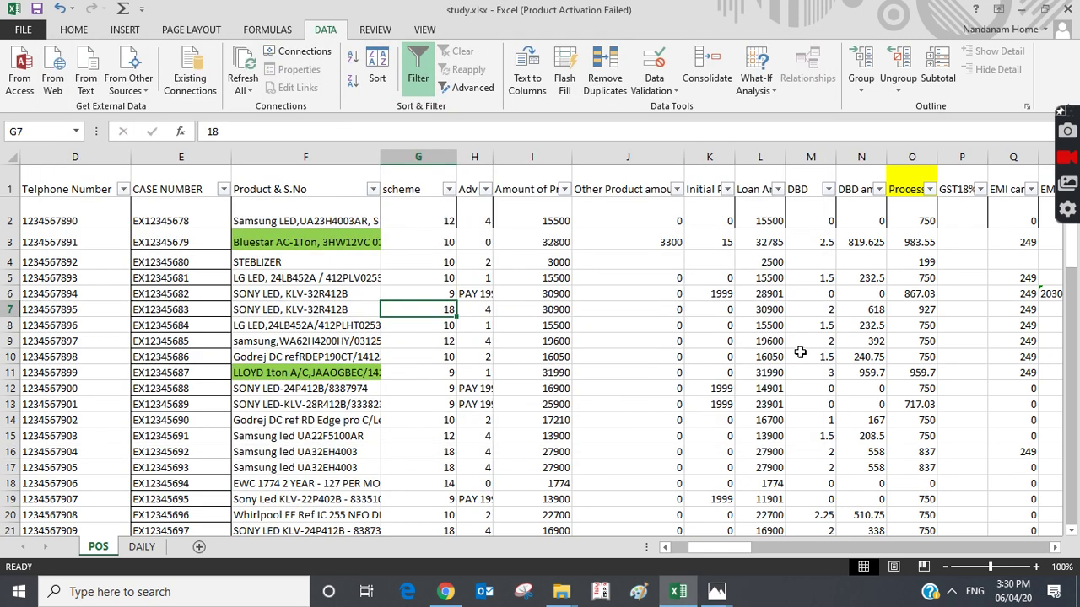
{"action": "left_click", "coordinate": [776, 342]}
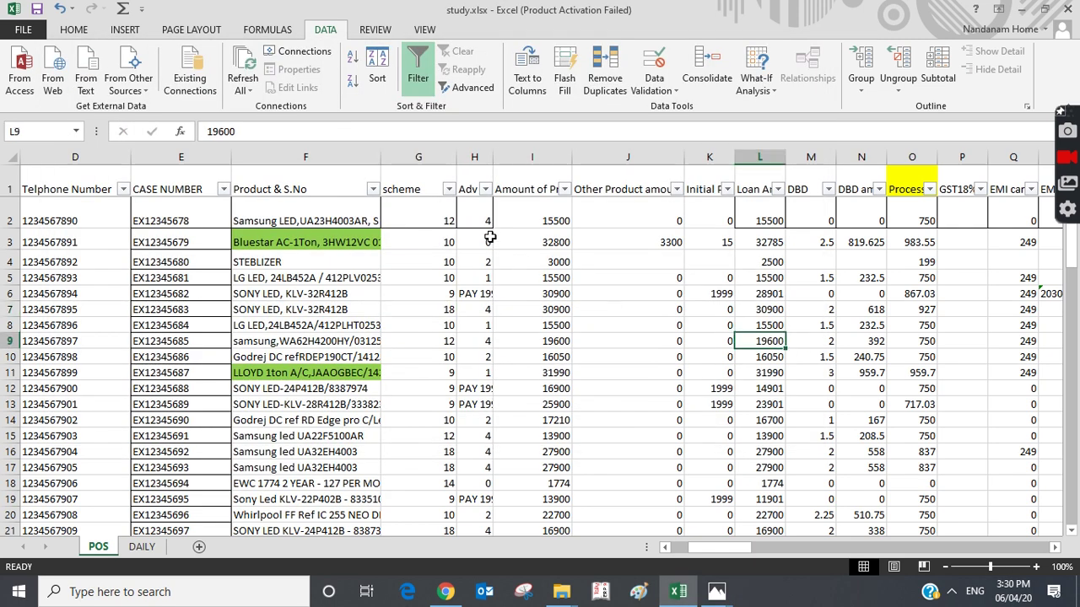
{"action": "left_click", "coordinate": [449, 189]}
{"action": "mouse_move", "coordinate": [353, 303]}
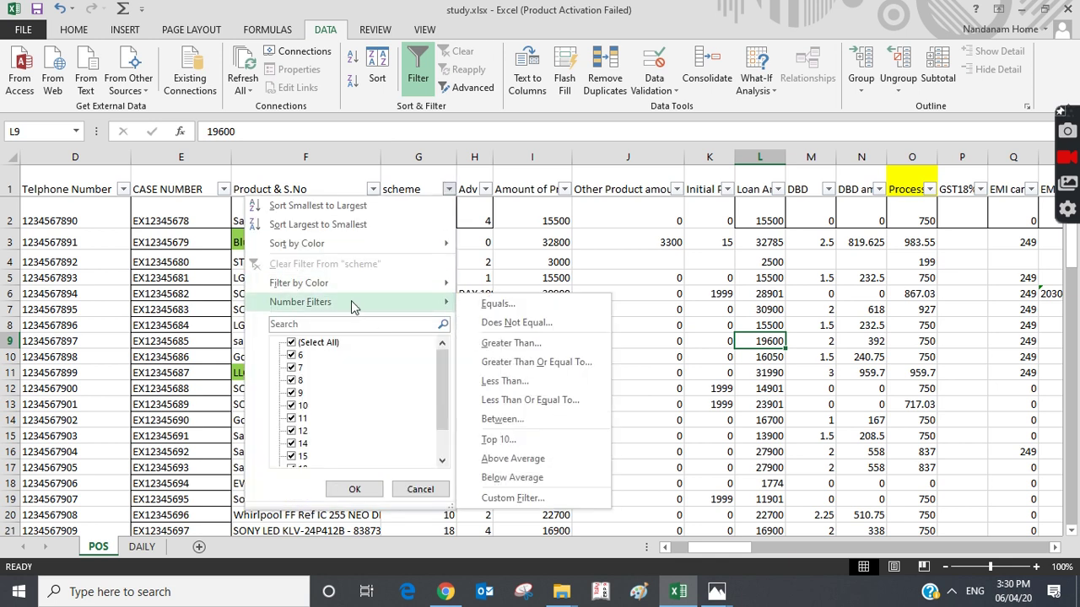
Filter the scheme column to values equal to 10
{"action": "left_click", "coordinate": [506, 304]}
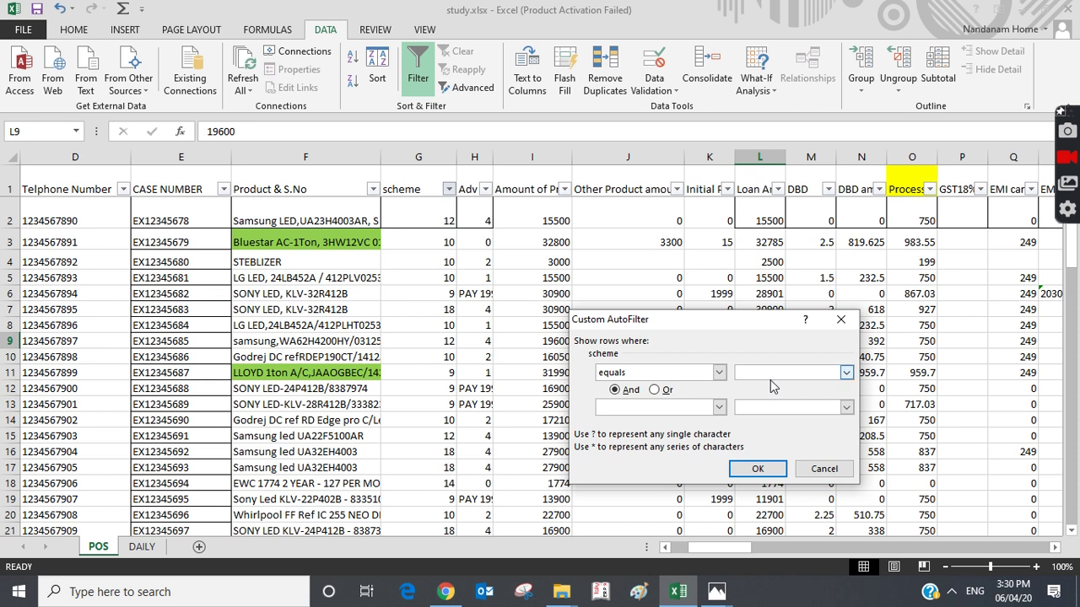
{"action": "type", "text": "10"}
{"action": "left_click", "coordinate": [753, 470]}
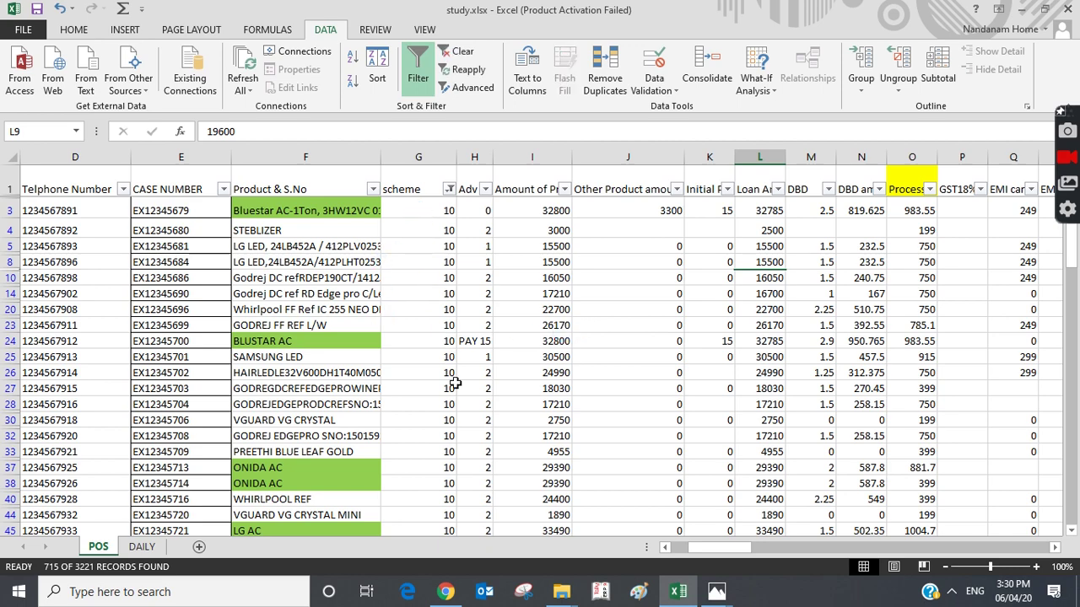
{"action": "scroll", "coordinate": [442, 364], "scroll_direction": "down", "scroll_amount": 8}
{"action": "scroll", "coordinate": [442, 365], "scroll_direction": "down", "scroll_amount": 6}
{"action": "scroll", "coordinate": [413, 363], "scroll_direction": "up", "scroll_amount": 15}
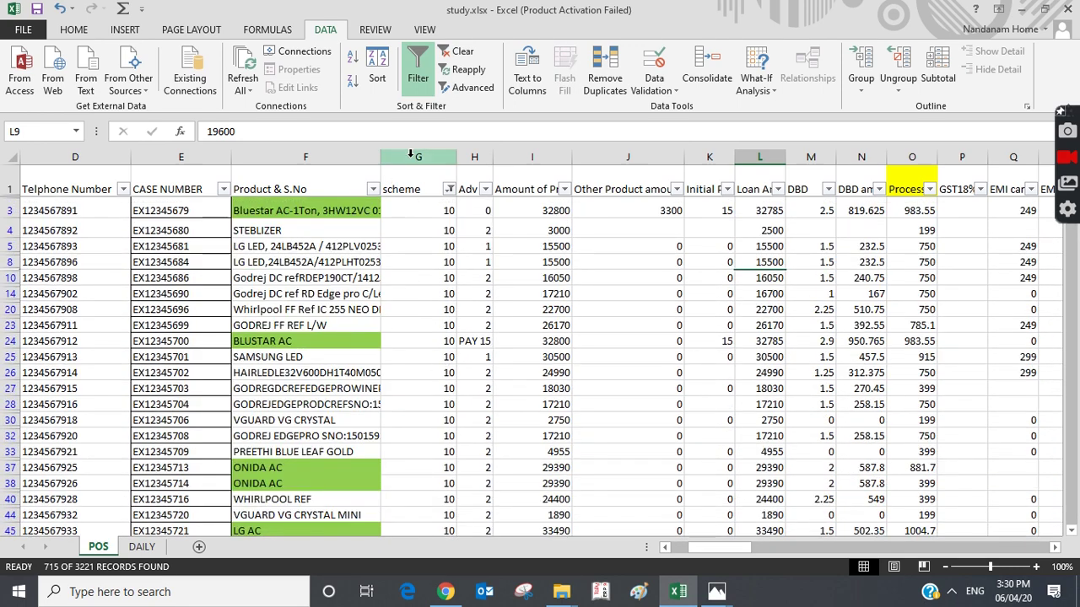
Change the scheme filter to Does Not Equal 10
{"action": "left_click", "coordinate": [450, 189]}
{"action": "mouse_move", "coordinate": [385, 303]}
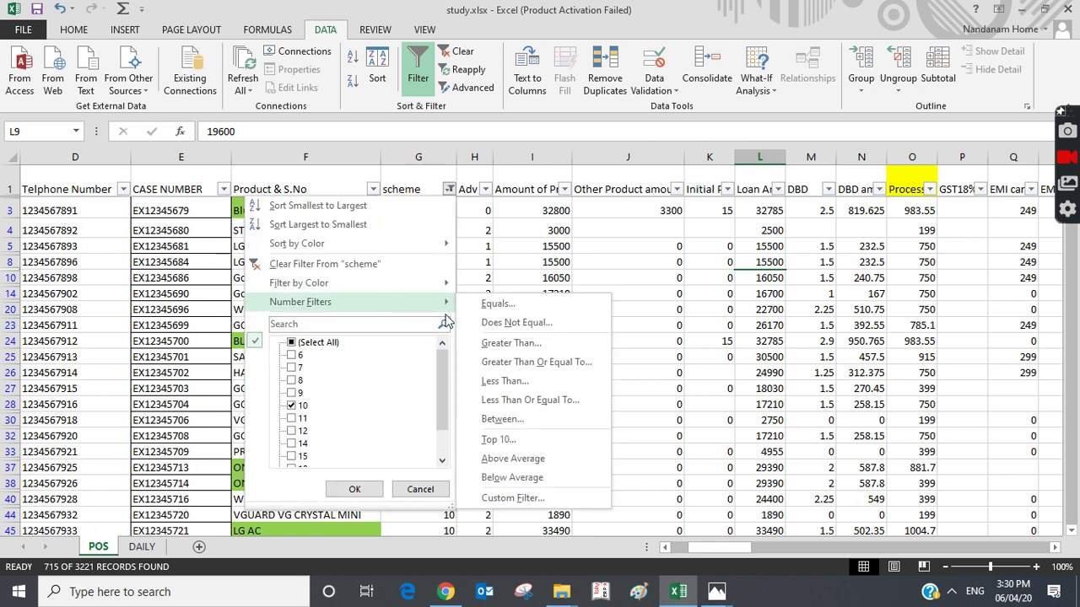
{"action": "left_click", "coordinate": [540, 323]}
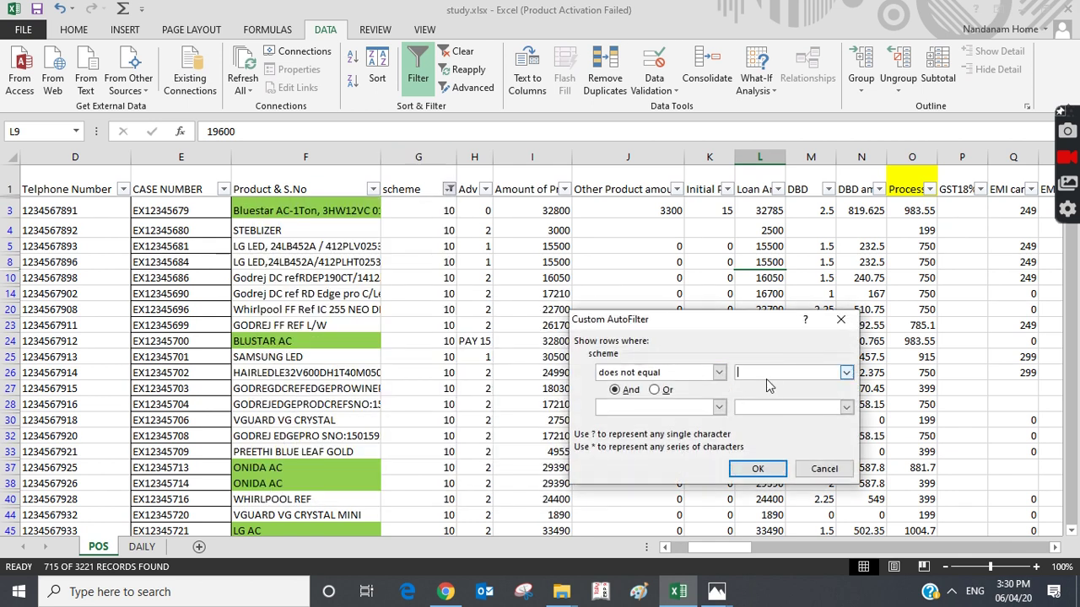
{"action": "left_click", "coordinate": [757, 469]}
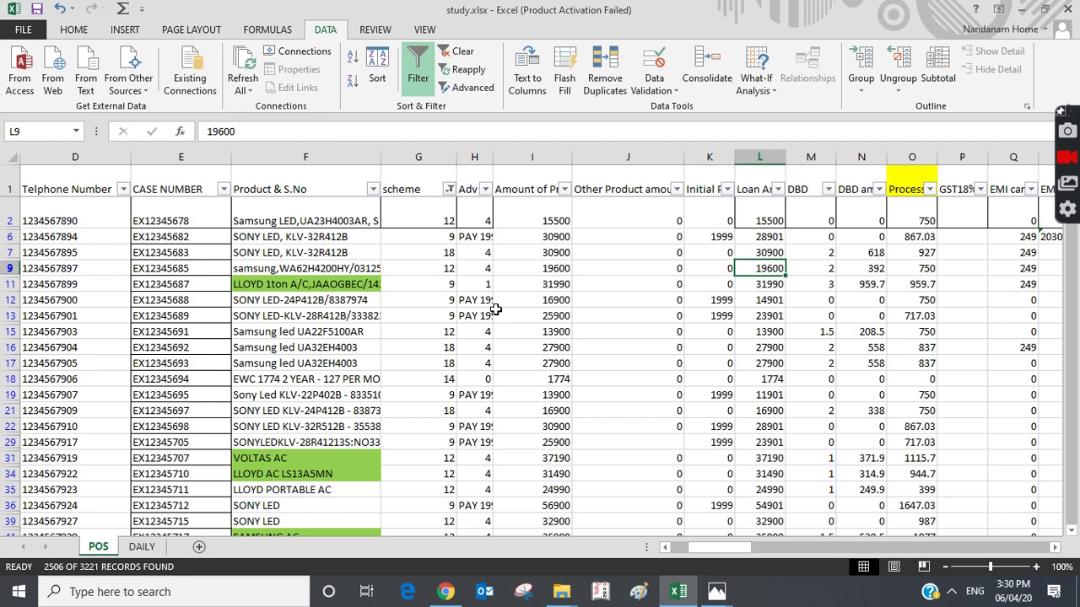
Change the scheme filter to Greater Than, leaving 607 of 3221 records
{"action": "left_click", "coordinate": [450, 189]}
{"action": "mouse_move", "coordinate": [361, 306]}
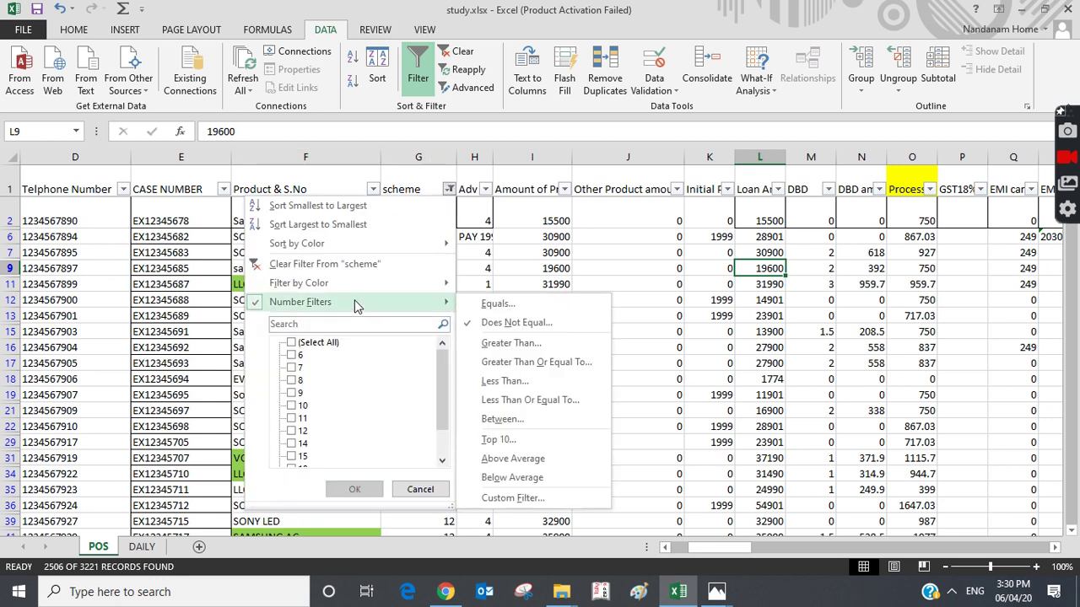
{"action": "left_click", "coordinate": [535, 346]}
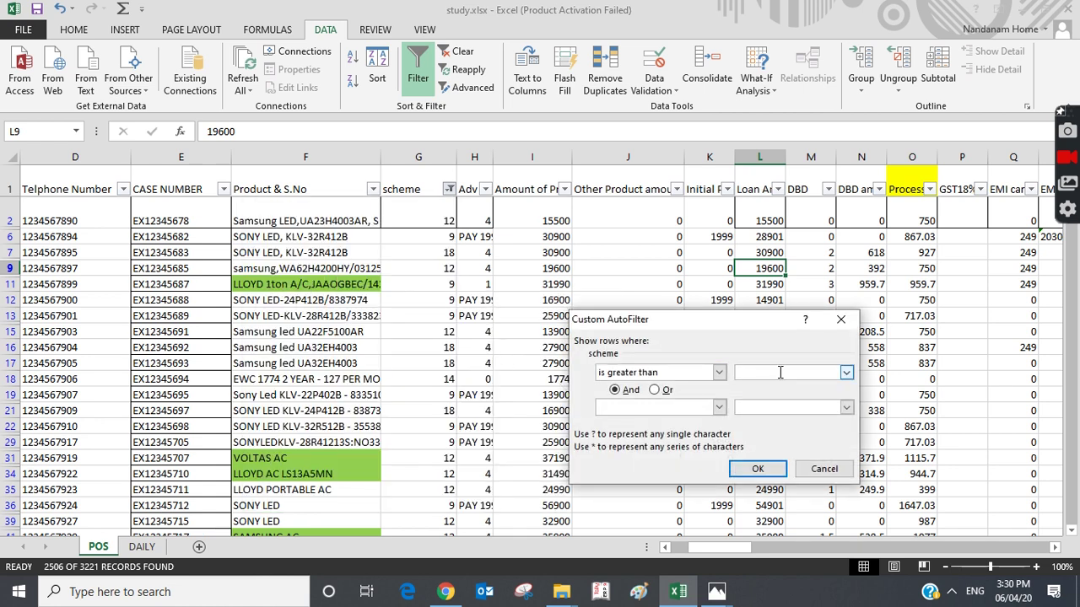
{"action": "left_click", "coordinate": [758, 468]}
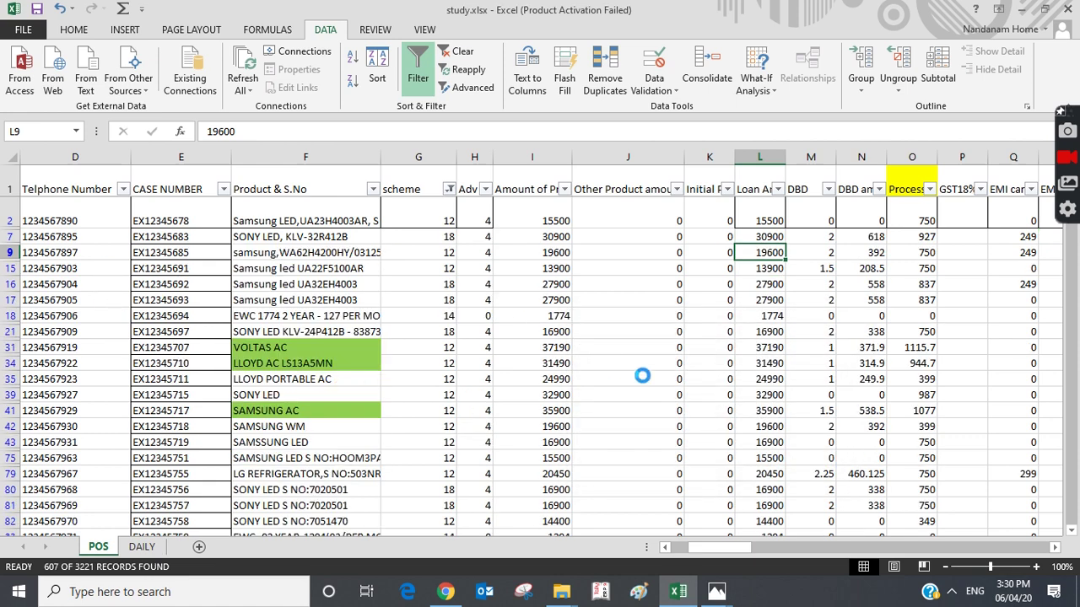
{"action": "scroll", "coordinate": [548, 402], "scroll_direction": "down", "scroll_amount": 3}
{"action": "scroll", "coordinate": [548, 402], "scroll_direction": "down", "scroll_amount": 3}
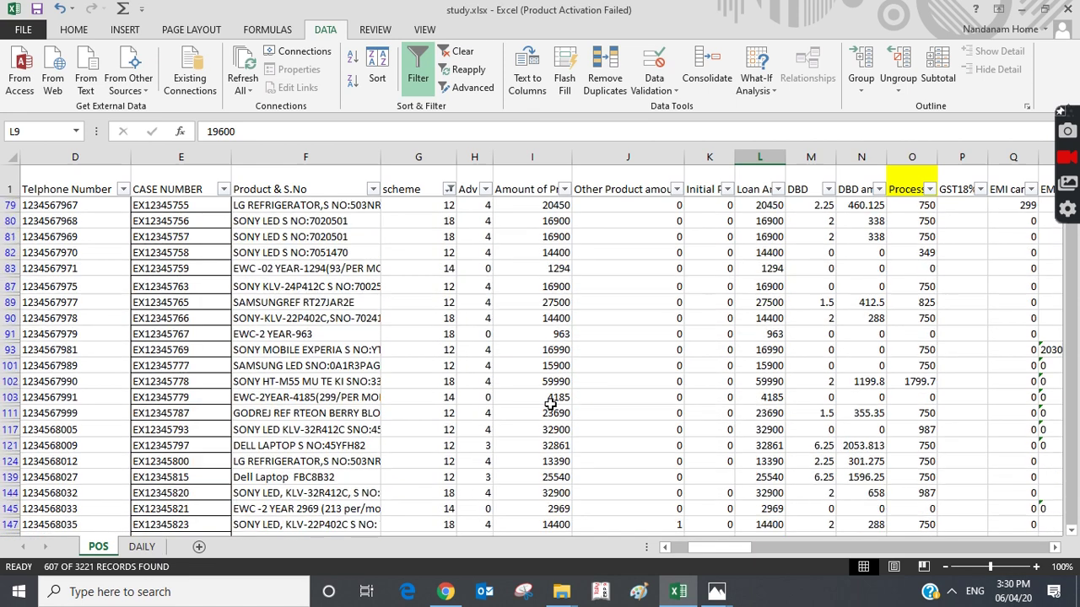
{"action": "left_click", "coordinate": [449, 189]}
{"action": "mouse_move", "coordinate": [380, 306]}
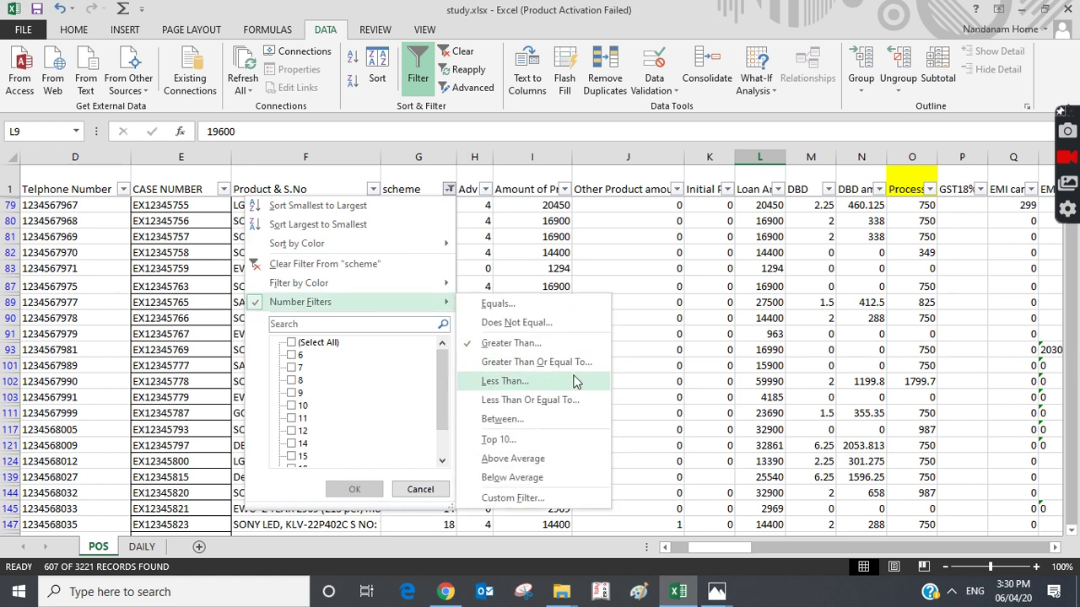
Start a greater-than-or-equal scheme filter and check the scheme values in rows 86 to 90
{"action": "left_click", "coordinate": [519, 363]}
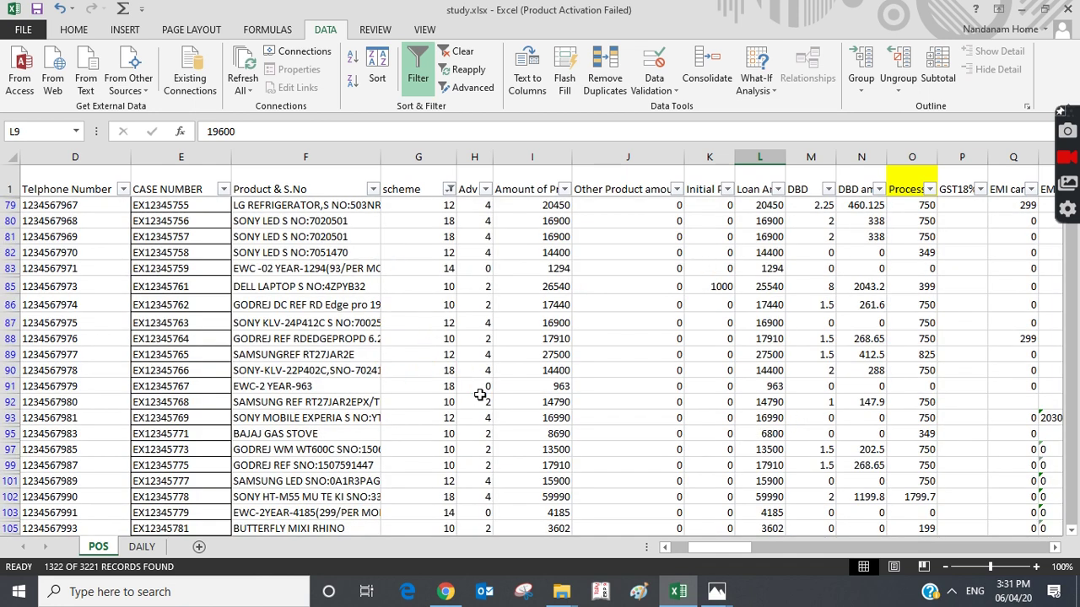
{"action": "left_click", "coordinate": [447, 328]}
{"action": "left_click", "coordinate": [448, 371]}
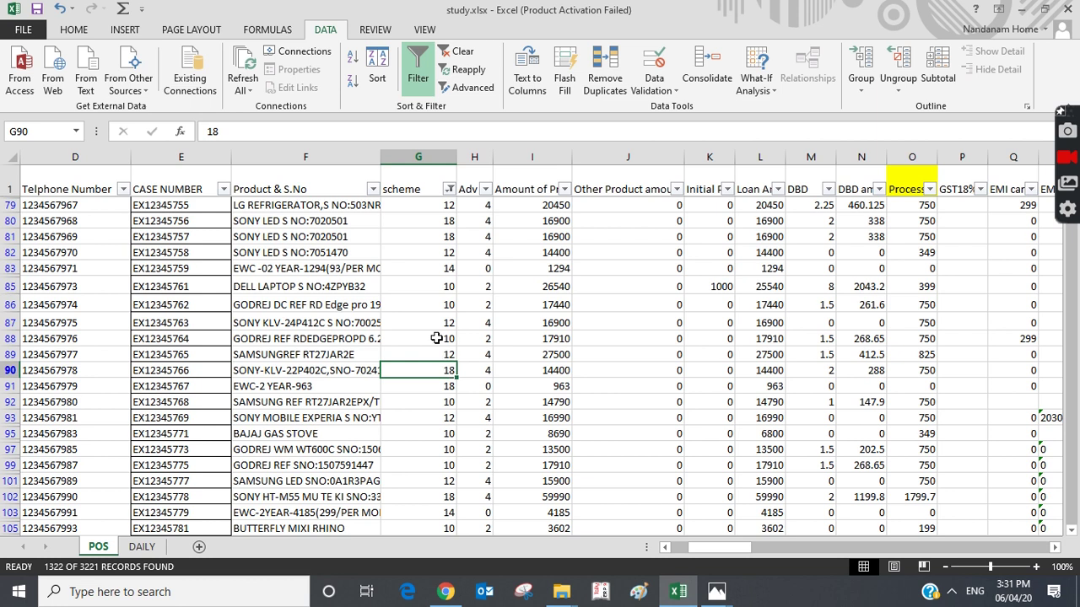
{"action": "left_click", "coordinate": [433, 317]}
{"action": "left_click", "coordinate": [439, 304]}
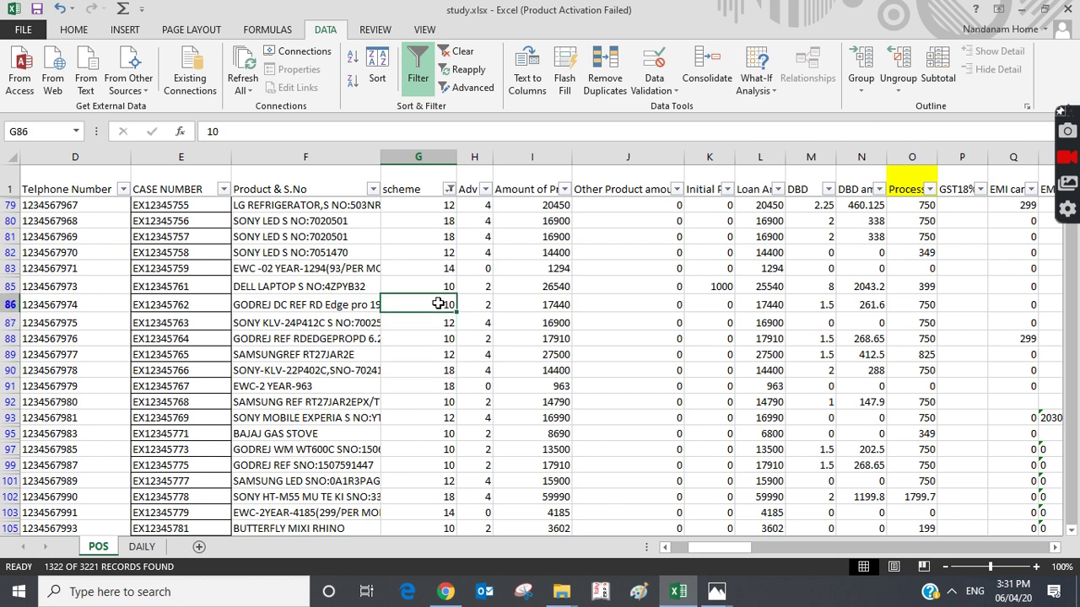
{"action": "left_click", "coordinate": [431, 321]}
{"action": "left_click", "coordinate": [427, 302]}
{"action": "left_click", "coordinate": [432, 320]}
{"action": "left_click", "coordinate": [427, 302]}
{"action": "left_click", "coordinate": [430, 334]}
{"action": "left_click", "coordinate": [428, 319]}
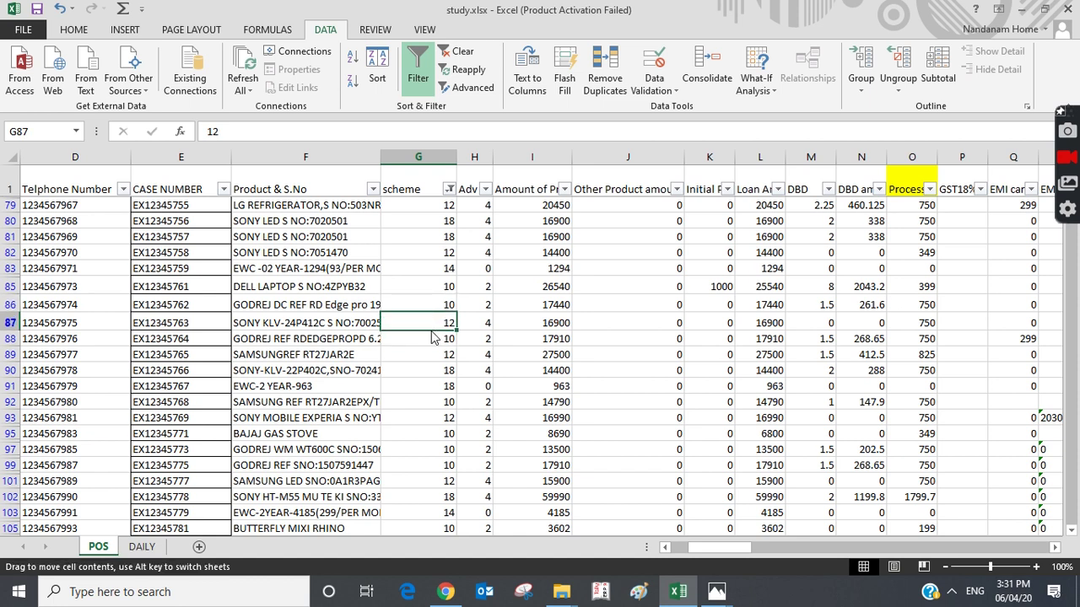
Filter scheme to values less than 10, showing 1561 of 3221 records
{"action": "left_click", "coordinate": [447, 191]}
{"action": "mouse_move", "coordinate": [387, 302]}
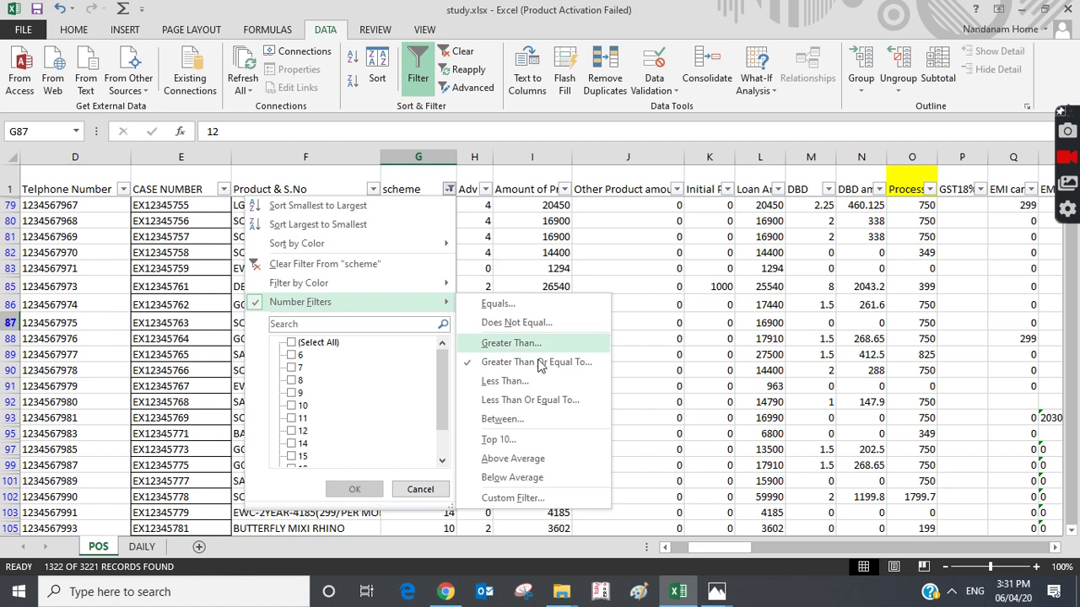
{"action": "left_click", "coordinate": [501, 381]}
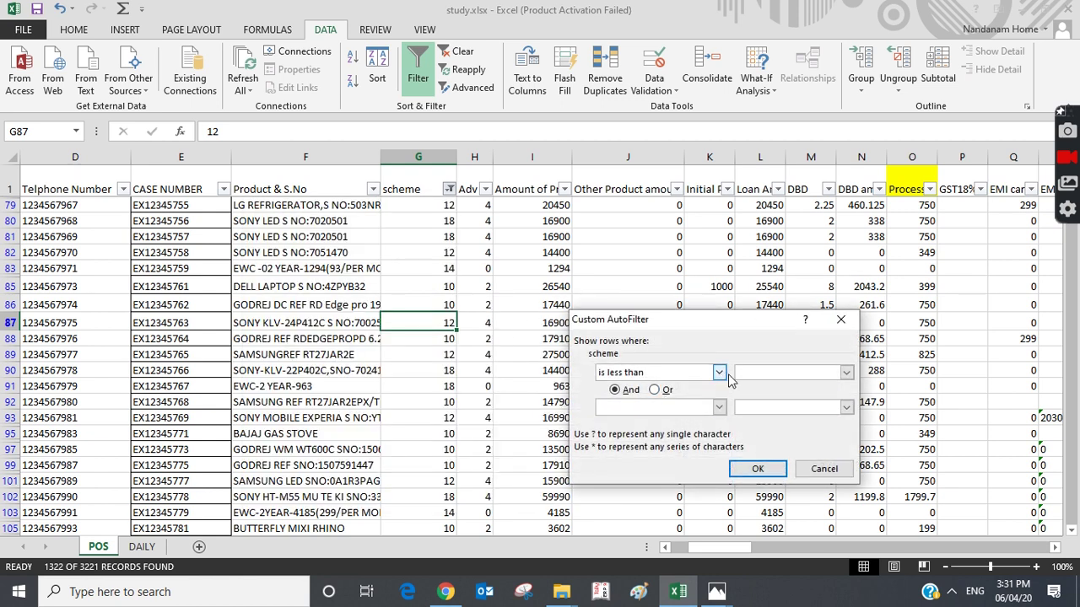
{"action": "type", "text": "10"}
{"action": "key", "text": "Return"}
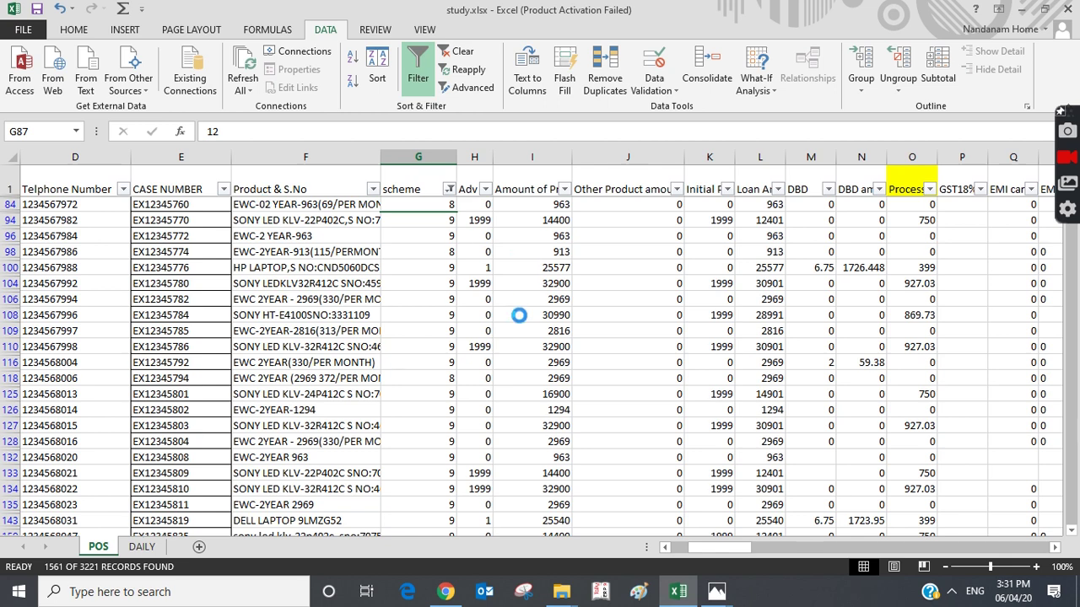
{"action": "scroll", "coordinate": [515, 341], "scroll_direction": "down", "scroll_amount": 2}
{"action": "scroll", "coordinate": [515, 341], "scroll_direction": "down", "scroll_amount": 3}
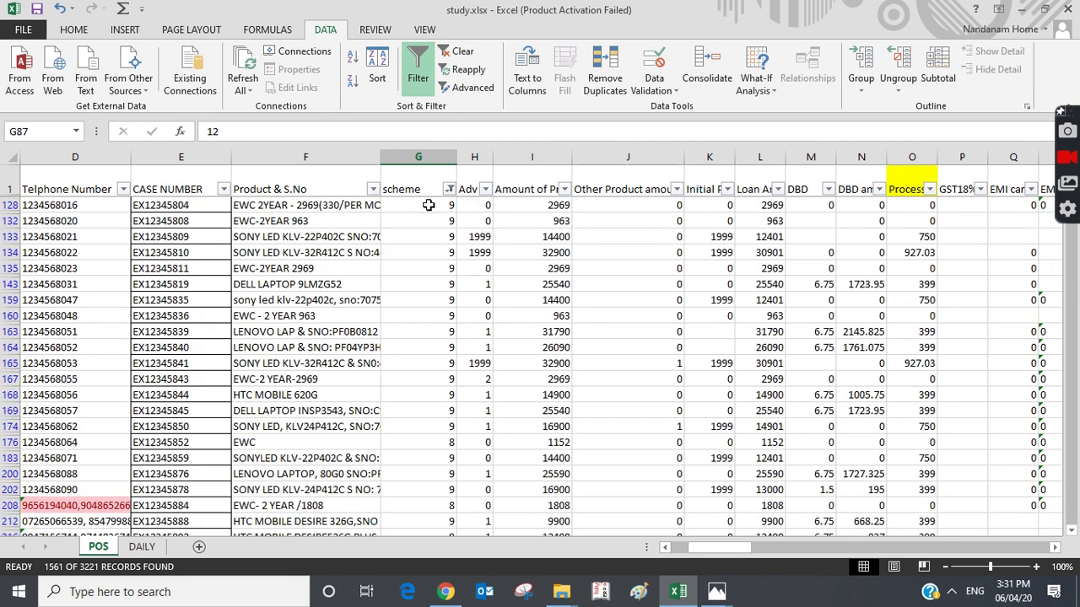
Filter the scheme column to values less than or equal to 10
{"action": "left_click", "coordinate": [450, 189]}
{"action": "mouse_move", "coordinate": [401, 304]}
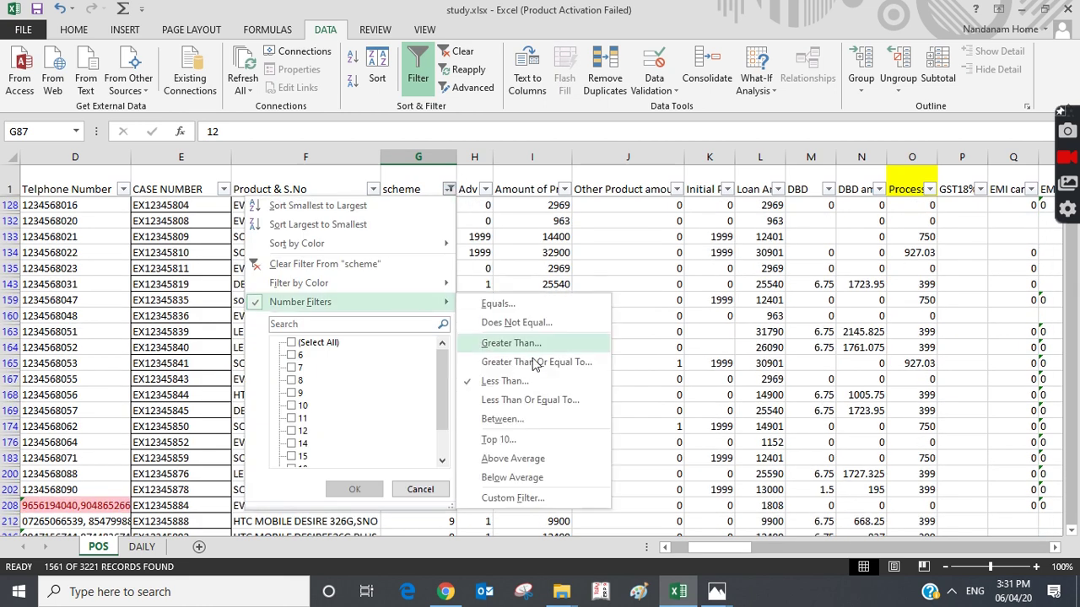
{"action": "left_click", "coordinate": [530, 400]}
{"action": "type", "text": "10"}
{"action": "key", "text": "Return"}
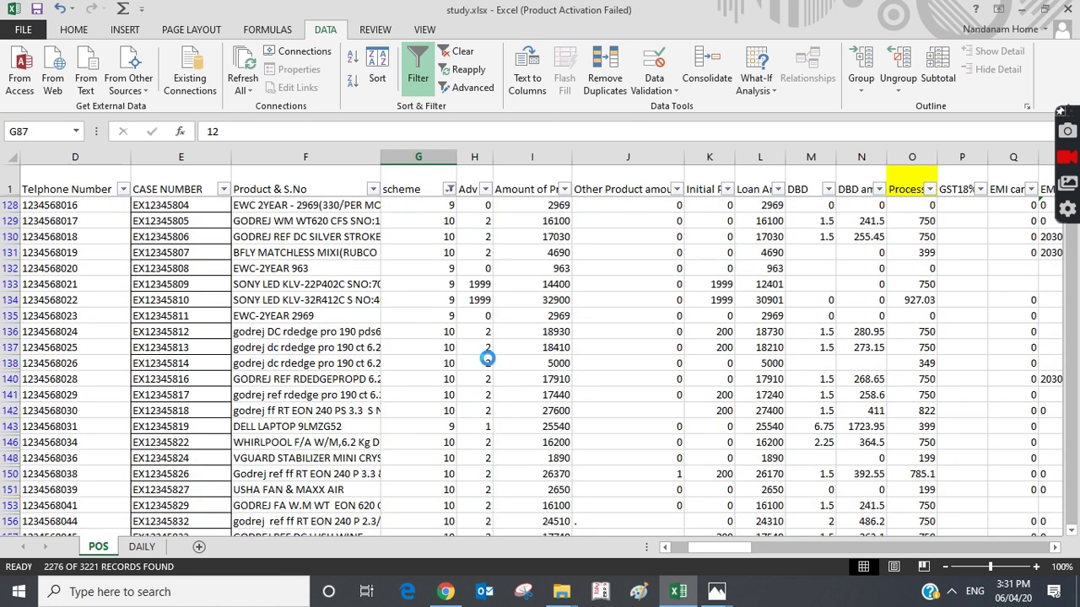
Change the scheme filter to Between 10 and 8, leaving no records visible
{"action": "left_click", "coordinate": [449, 190]}
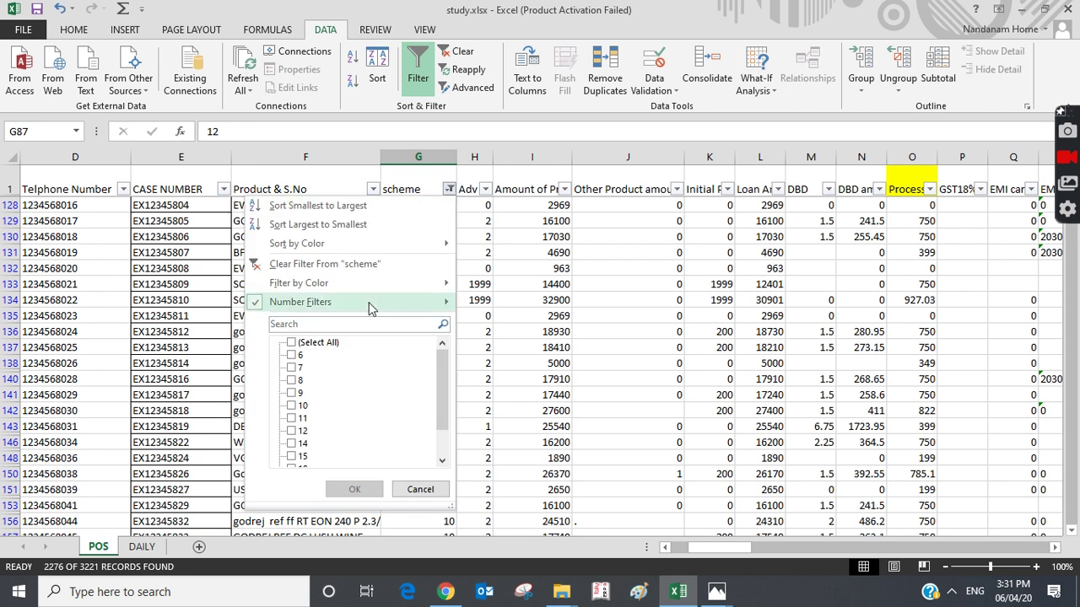
{"action": "mouse_move", "coordinate": [434, 302]}
{"action": "left_click", "coordinate": [528, 420]}
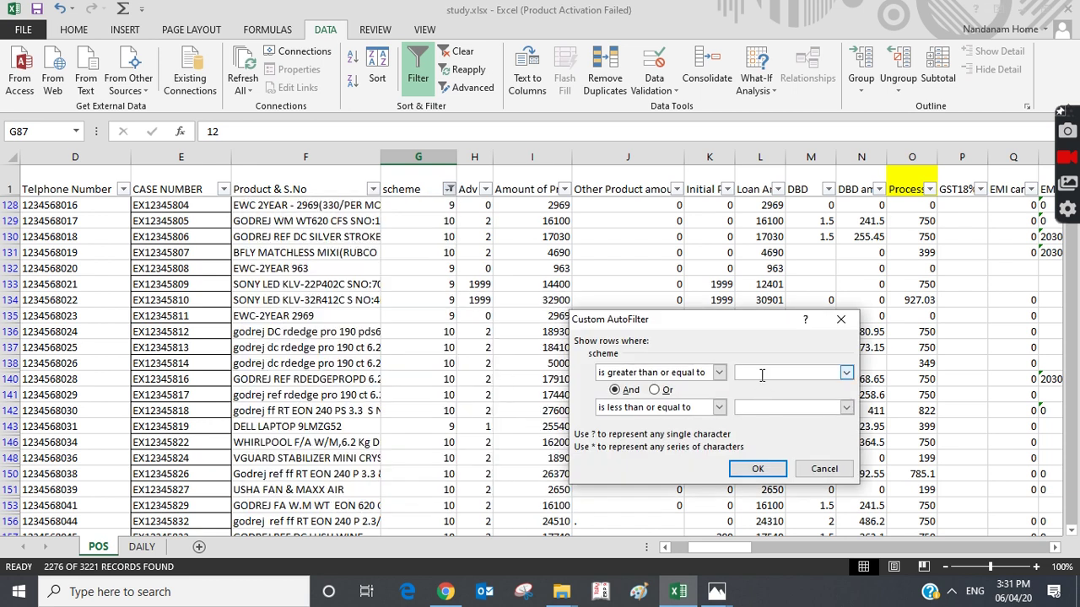
{"action": "type", "text": "10"}
{"action": "left_click", "coordinate": [746, 408]}
{"action": "type", "text": "8"}
{"action": "left_click", "coordinate": [746, 470]}
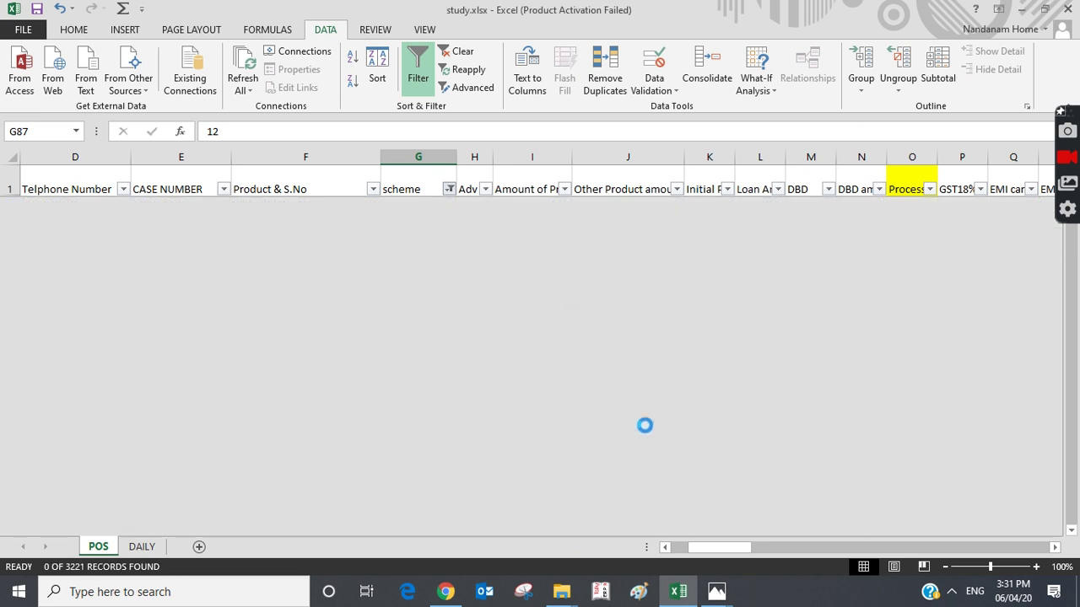
Delete the upper limit 8 from the scheme Between filter, then clear the scheme filter
{"action": "left_click", "coordinate": [455, 189]}
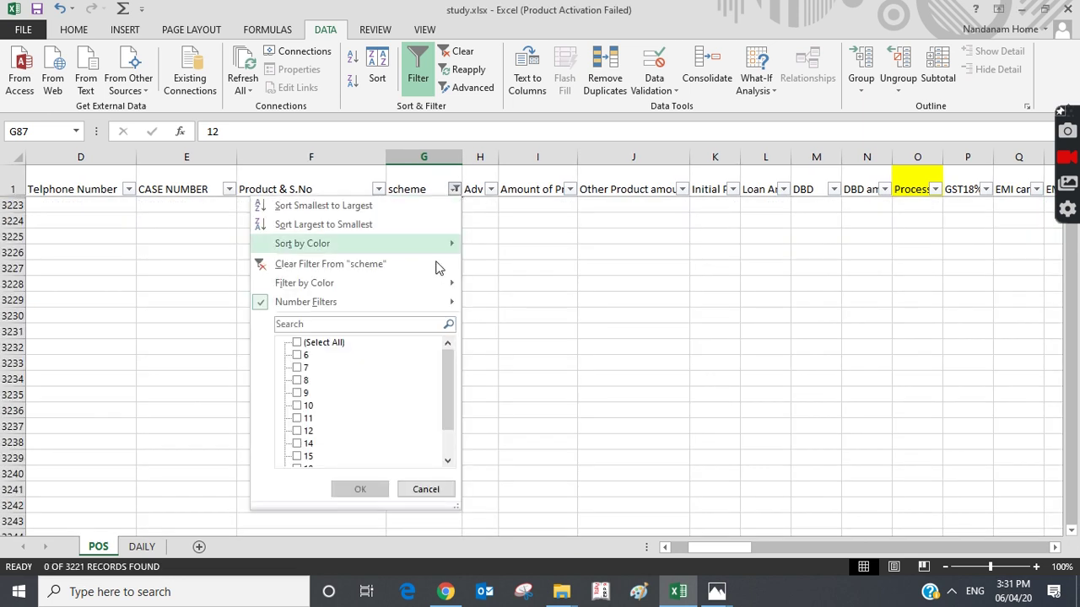
{"action": "mouse_move", "coordinate": [320, 304]}
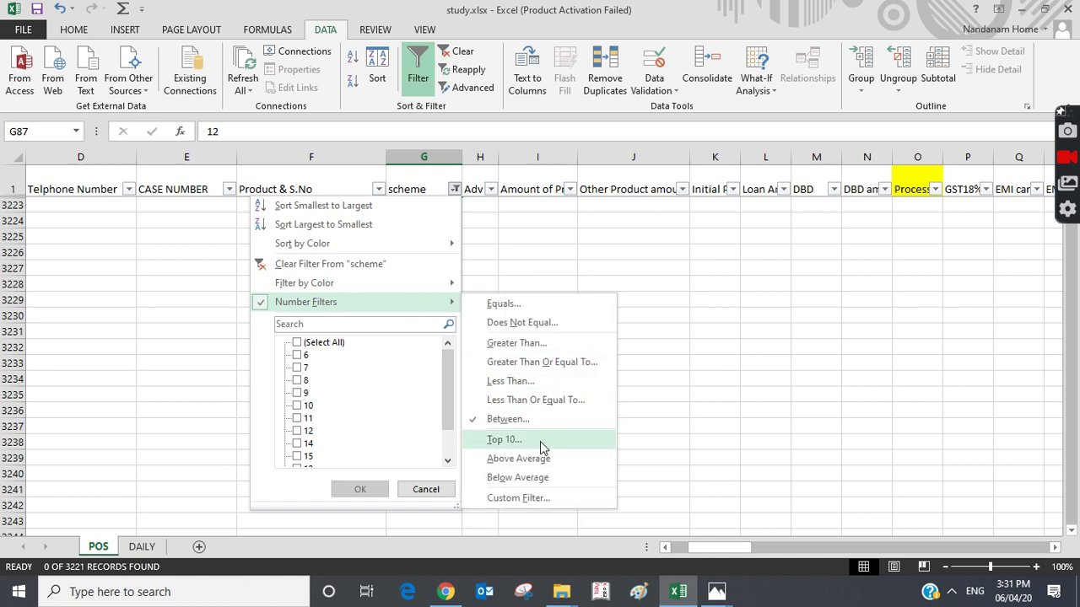
{"action": "left_click", "coordinate": [530, 420]}
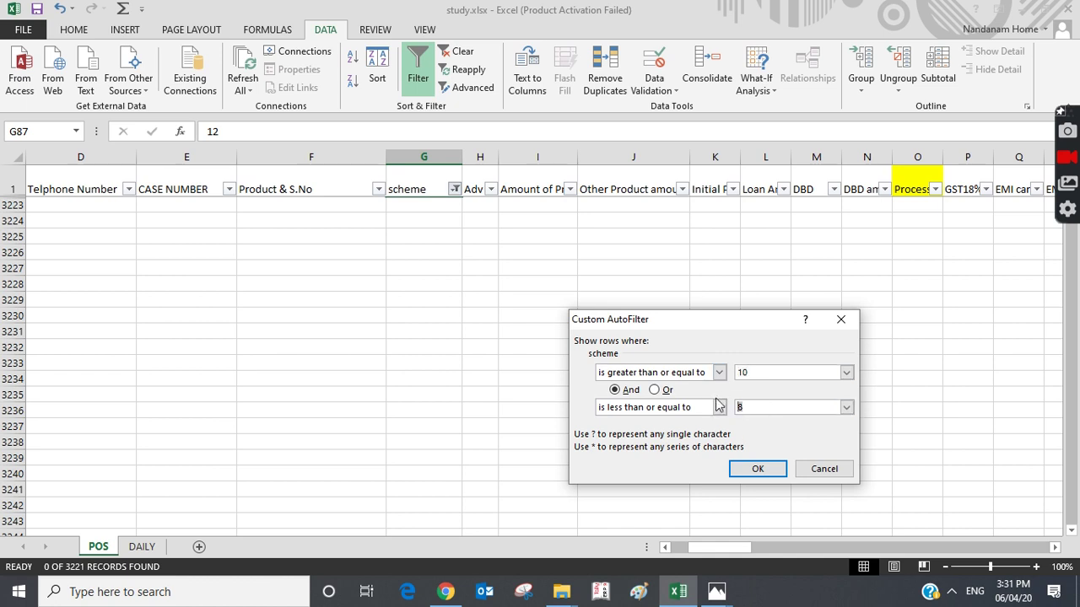
{"action": "key", "text": "BackSpace"}
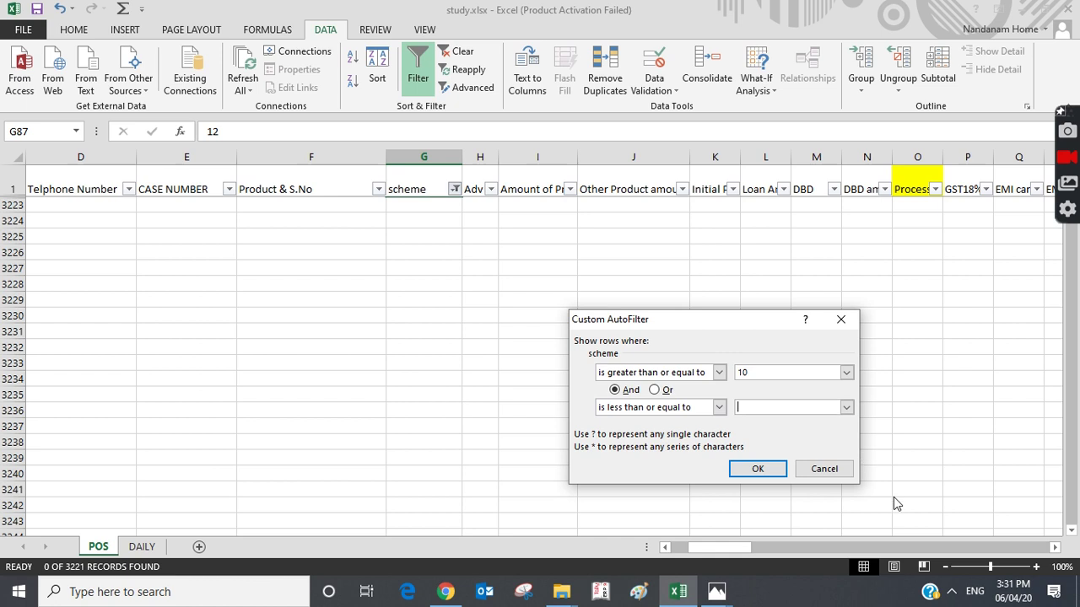
{"action": "left_click", "coordinate": [756, 469]}
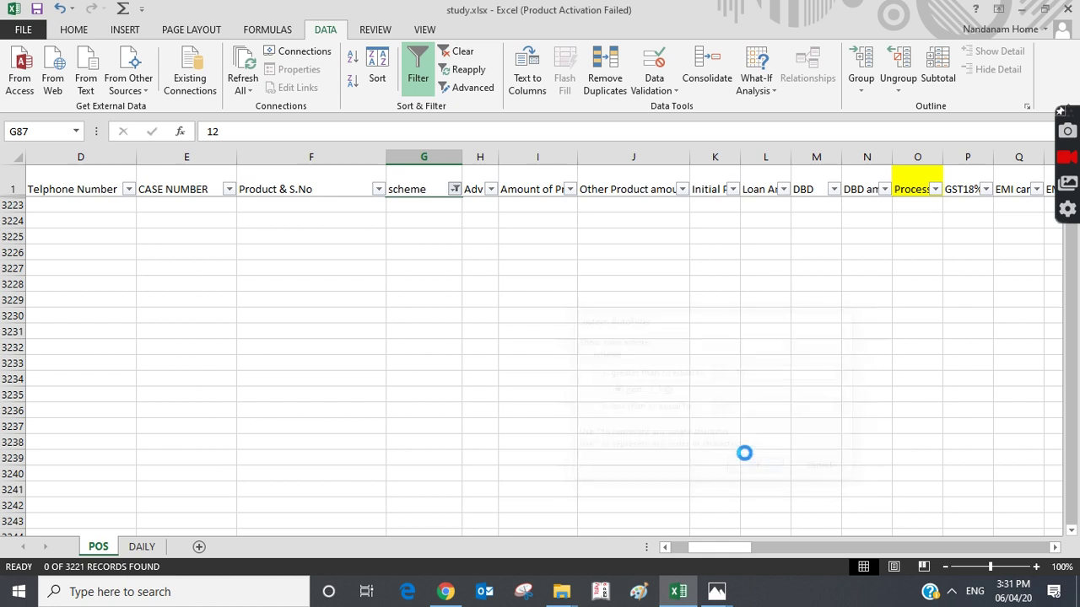
{"action": "left_click", "coordinate": [460, 51]}
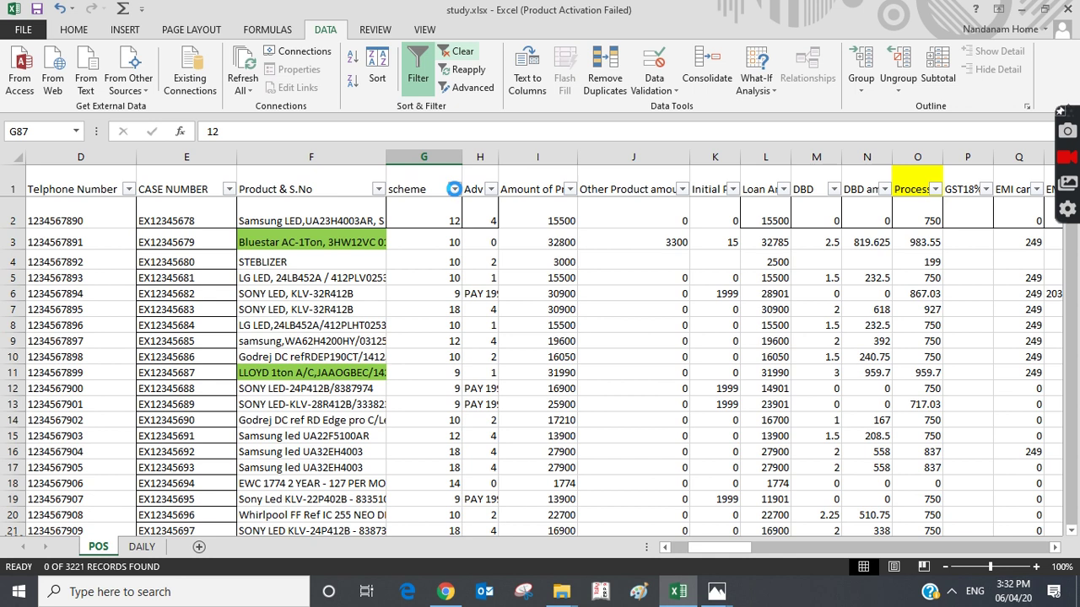
Filter the scheme column to values between 8 and 10
{"action": "left_click", "coordinate": [449, 190]}
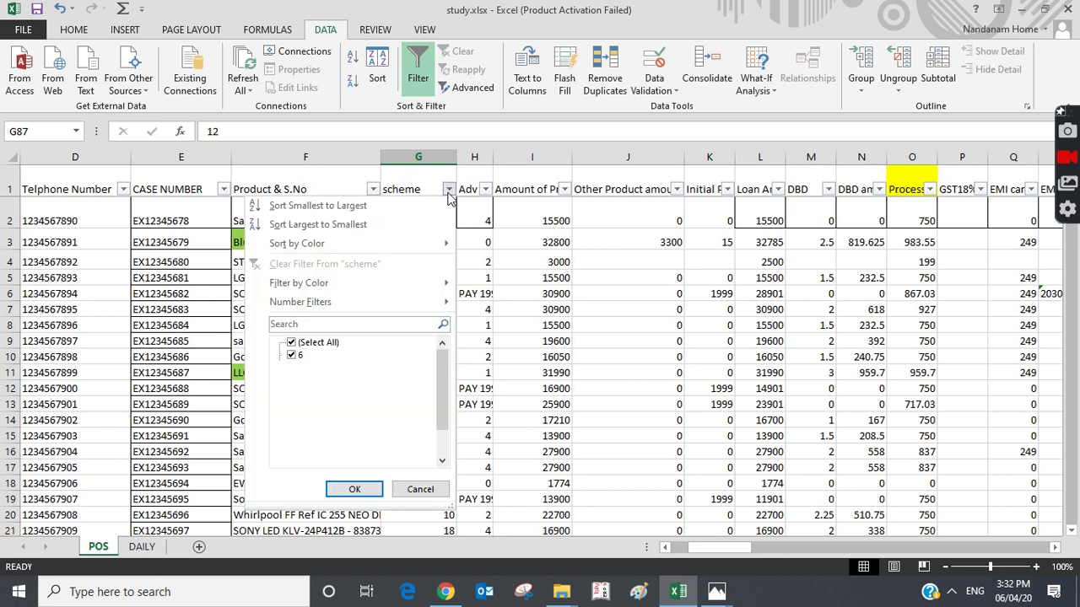
{"action": "mouse_move", "coordinate": [397, 301]}
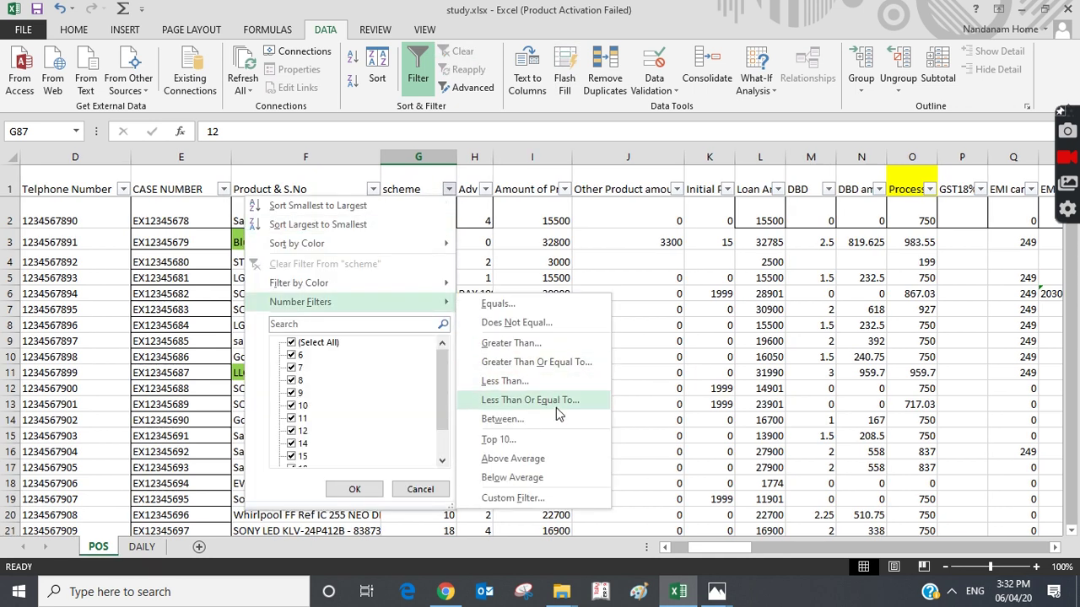
{"action": "left_click", "coordinate": [529, 418]}
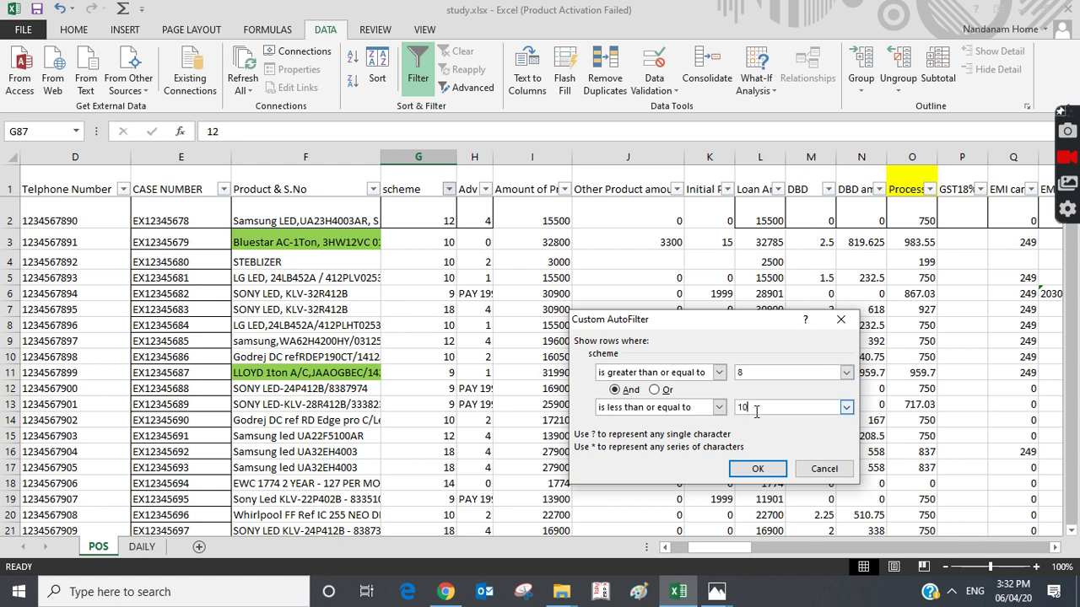
{"action": "left_click", "coordinate": [757, 469]}
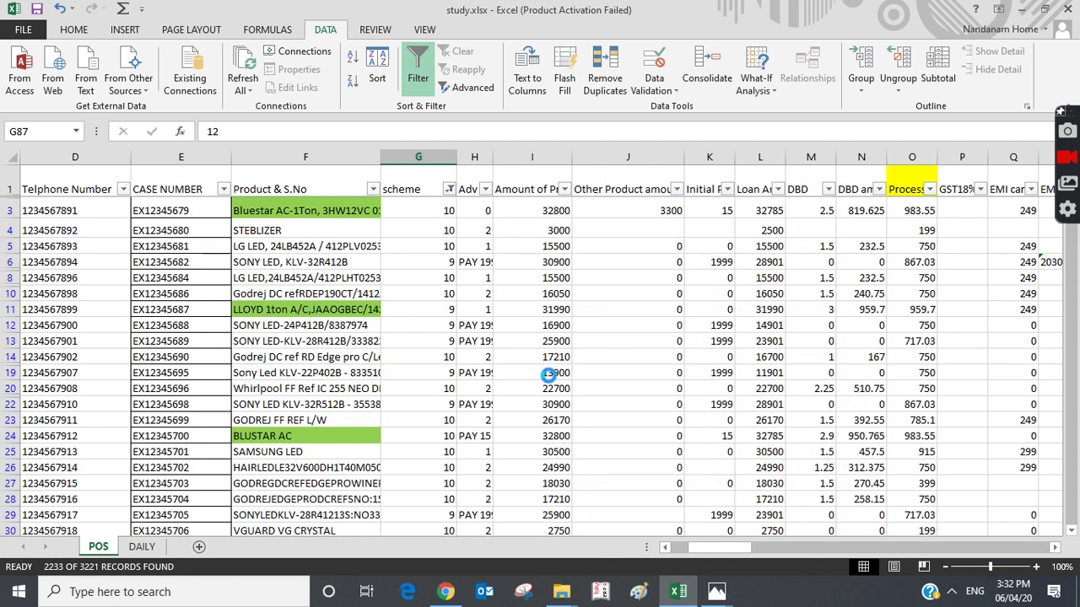
Select the scheme values G3:G23 to check their count and sum
{"action": "left_click", "coordinate": [442, 212]}
{"action": "left_click", "coordinate": [440, 434]}
{"action": "scroll", "coordinate": [439, 434], "scroll_direction": "down", "scroll_amount": 8}
{"action": "scroll", "coordinate": [436, 435], "scroll_direction": "up", "scroll_amount": 8}
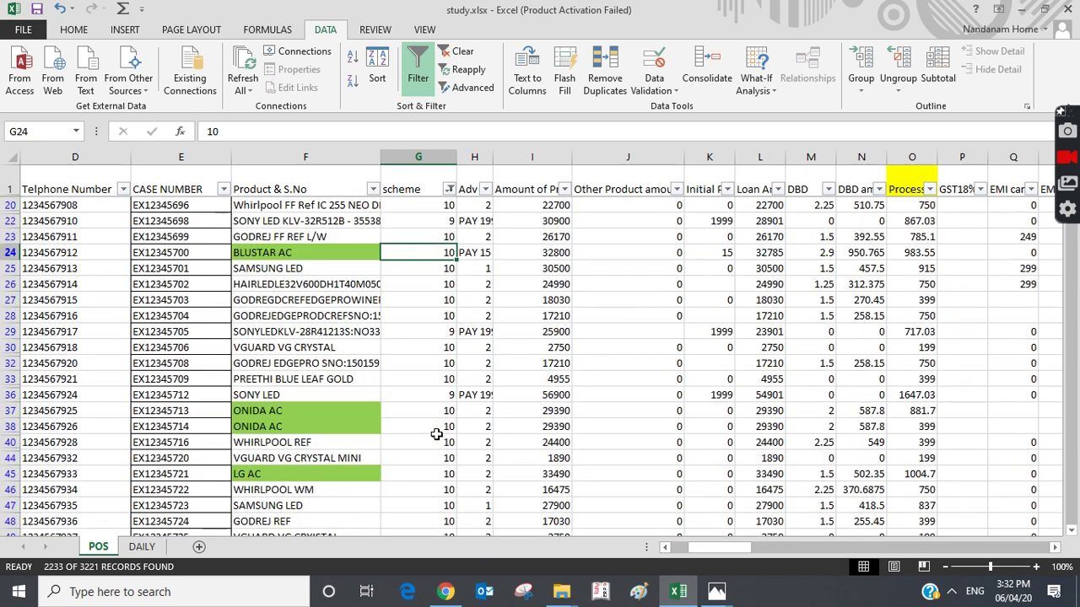
{"action": "left_click_drag", "start_coordinate": [422, 212], "coordinate": [429, 423]}
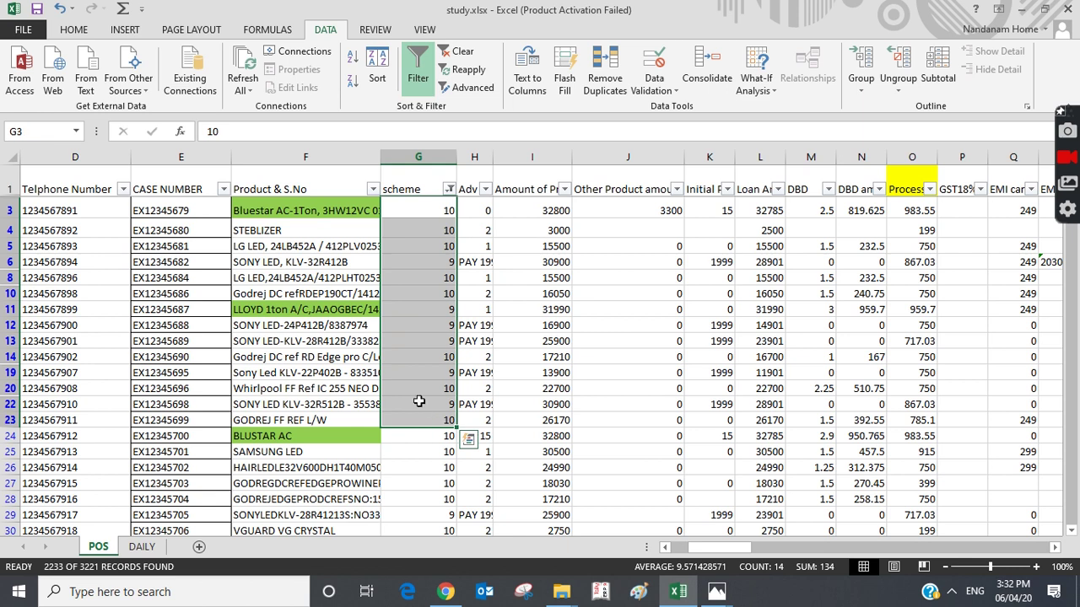
Try a 'contains' first condition in the scheme Custom Filter, close it, then clear the filter
{"action": "left_click", "coordinate": [450, 189]}
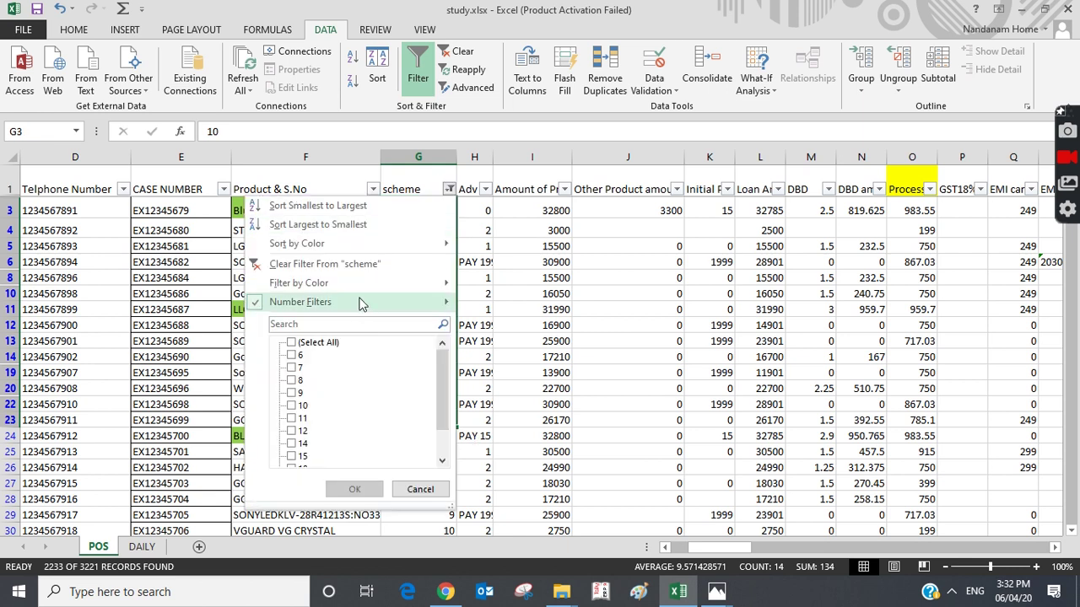
{"action": "mouse_move", "coordinate": [363, 301]}
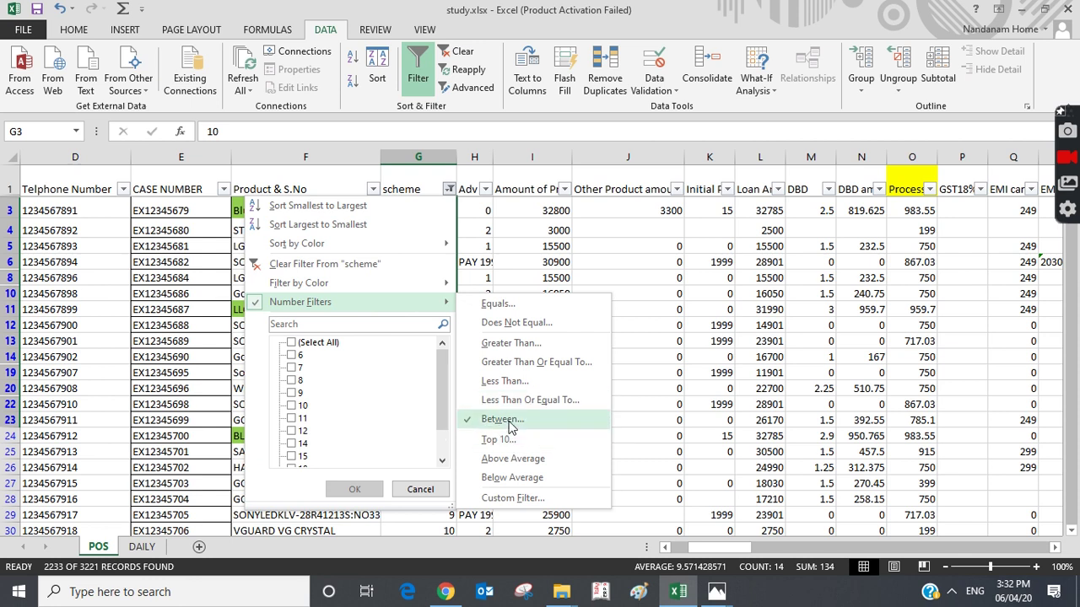
{"action": "left_click", "coordinate": [520, 499]}
{"action": "left_click", "coordinate": [718, 373]}
{"action": "scroll", "coordinate": [658, 417], "scroll_direction": "down", "scroll_amount": 3}
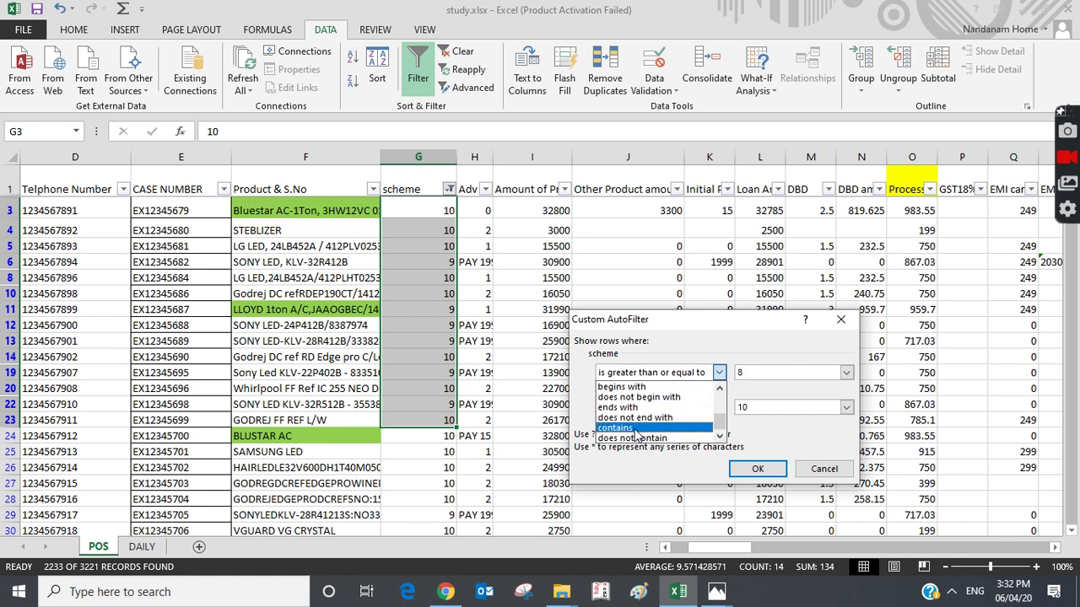
{"action": "left_click", "coordinate": [631, 428]}
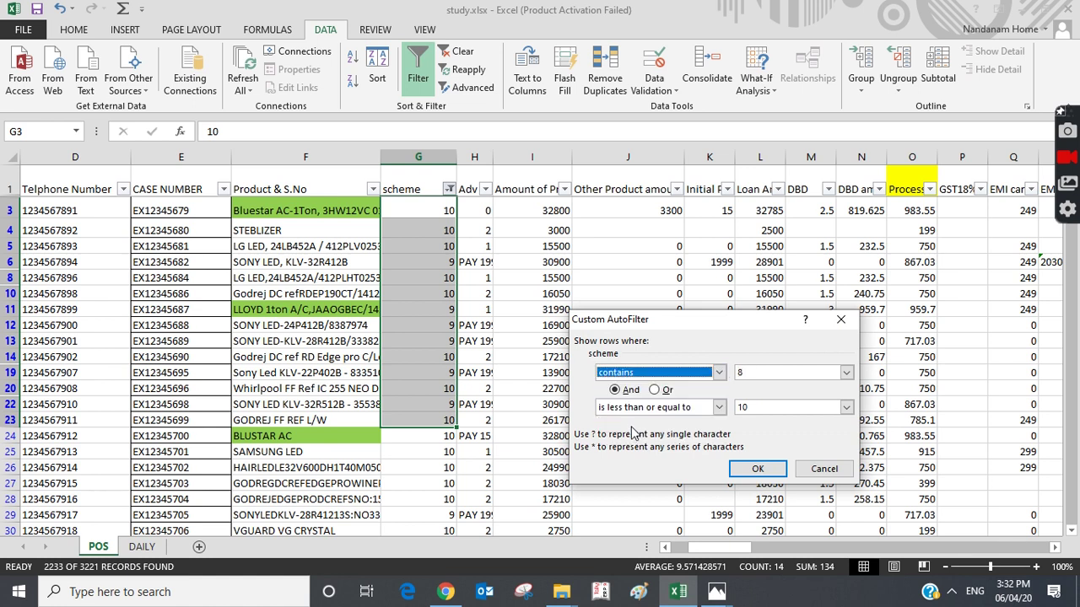
{"action": "left_click", "coordinate": [751, 459]}
{"action": "left_click", "coordinate": [840, 319]}
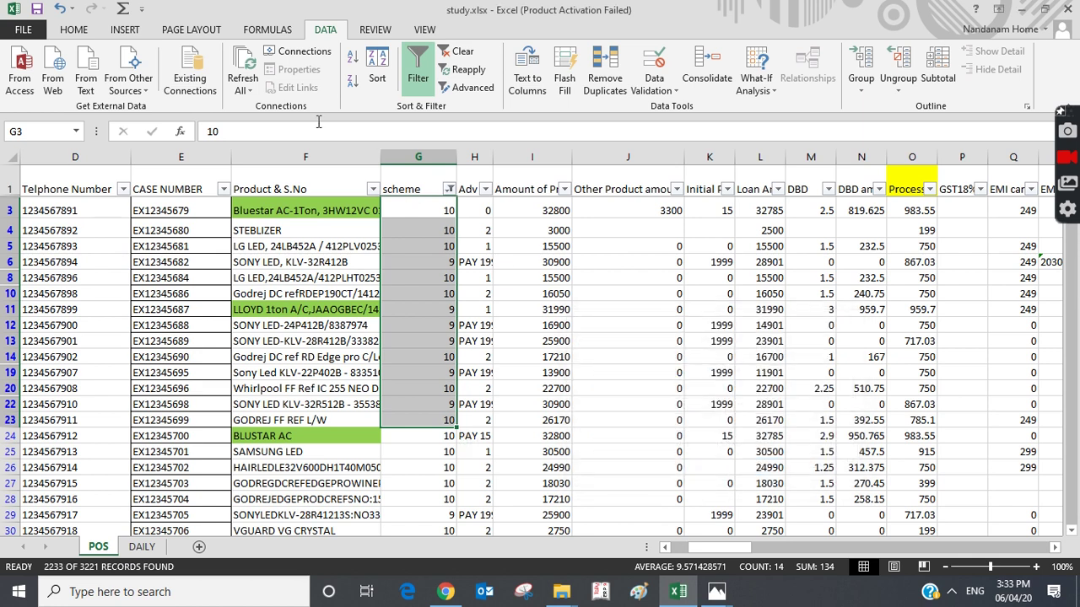
{"action": "left_click", "coordinate": [463, 53]}
Open and dismiss the scheme and Product & S.No filter options without changes
{"action": "left_click", "coordinate": [450, 190]}
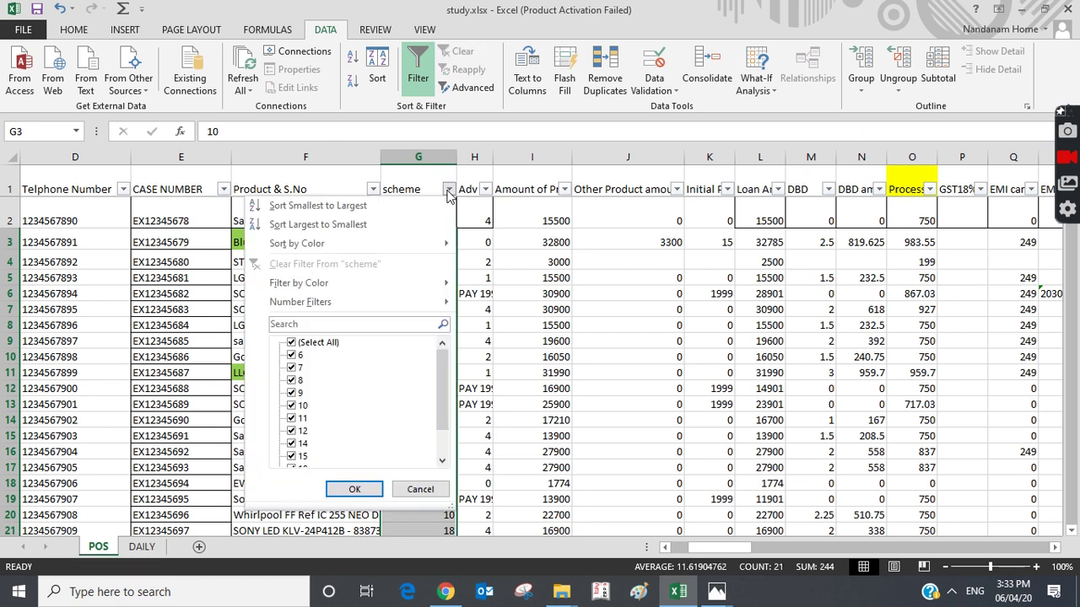
{"action": "left_click", "coordinate": [598, 326]}
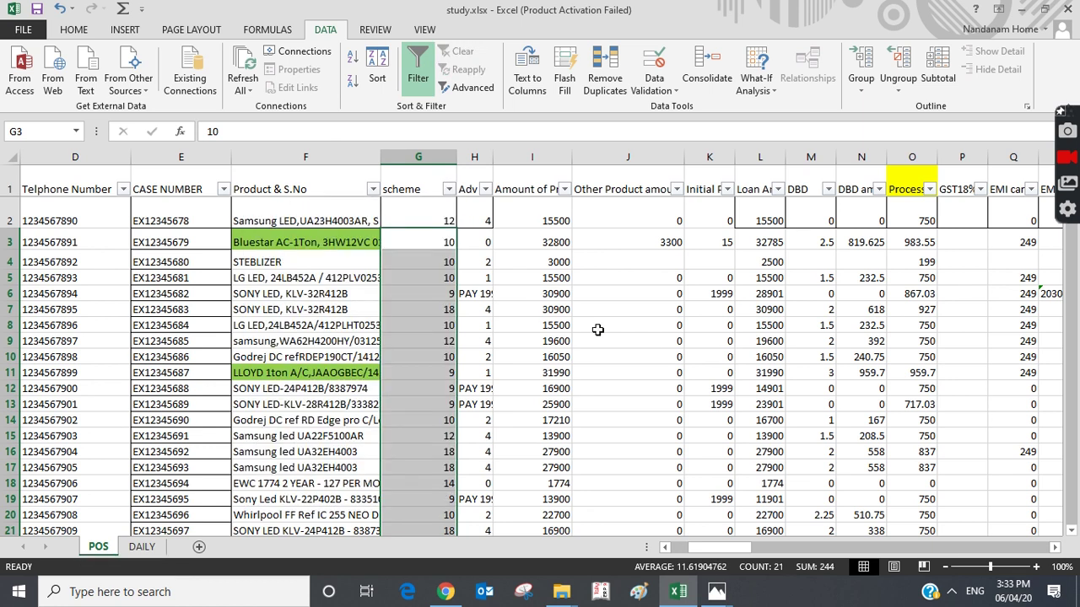
{"action": "left_click", "coordinate": [372, 189]}
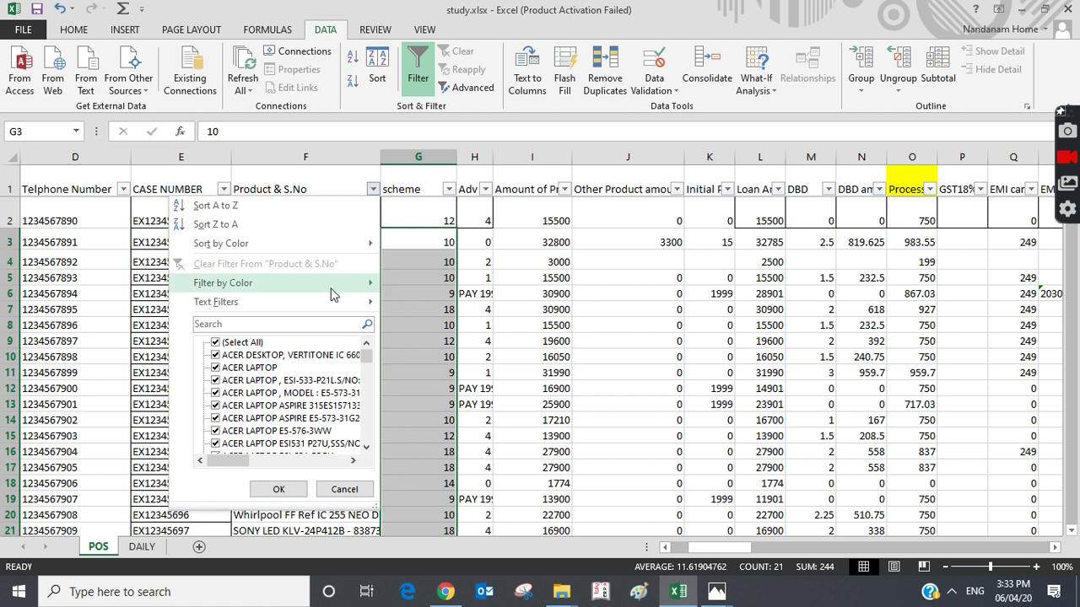
{"action": "mouse_move", "coordinate": [324, 304]}
{"action": "left_click", "coordinate": [453, 384]}
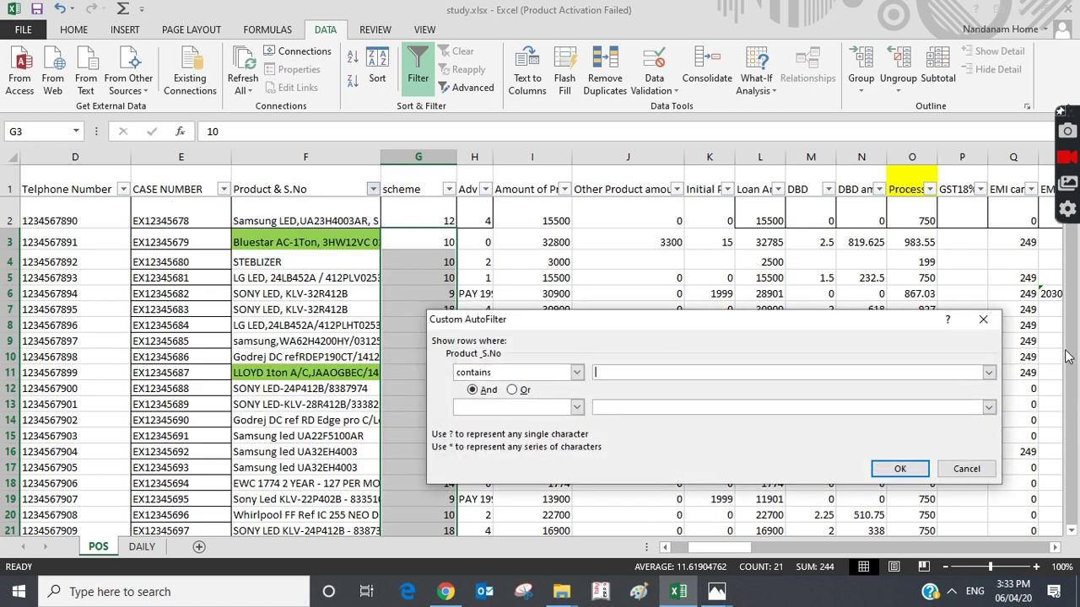
{"action": "left_click", "coordinate": [982, 319]}
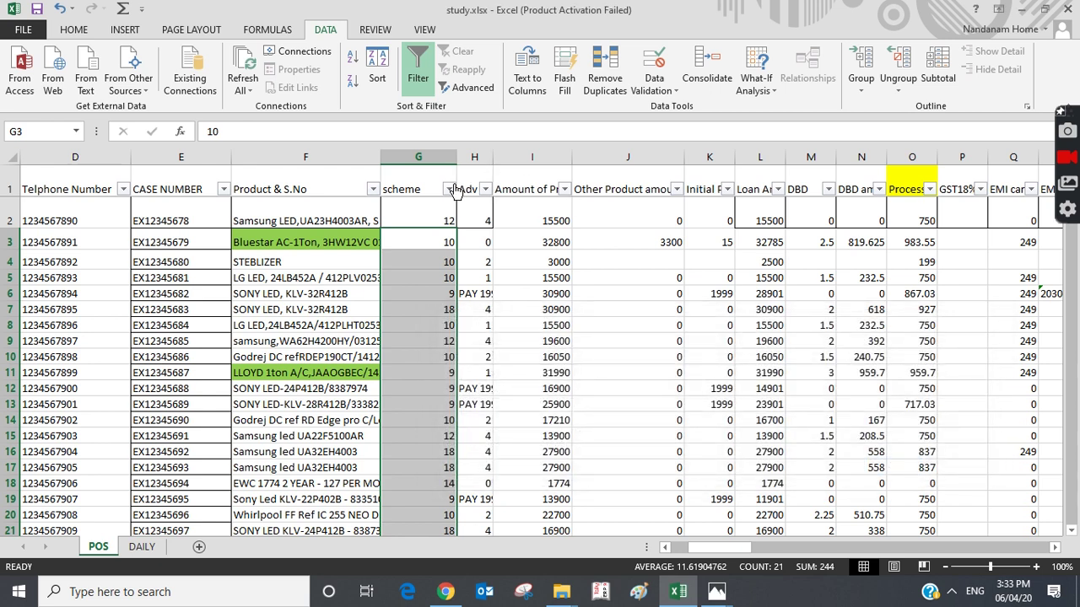
{"action": "left_click", "coordinate": [452, 189]}
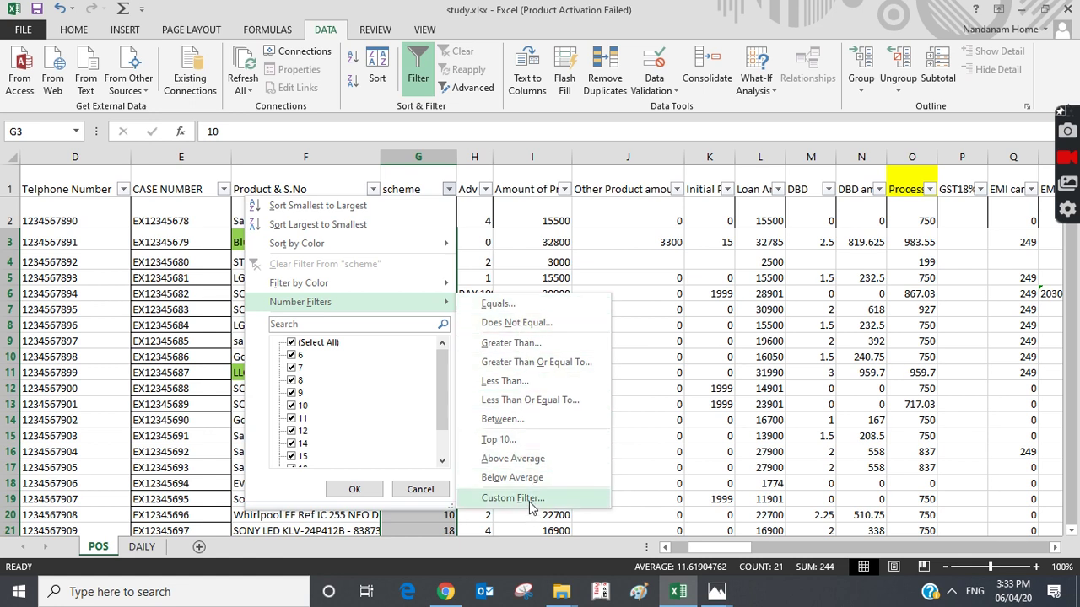
{"action": "left_click", "coordinate": [706, 386]}
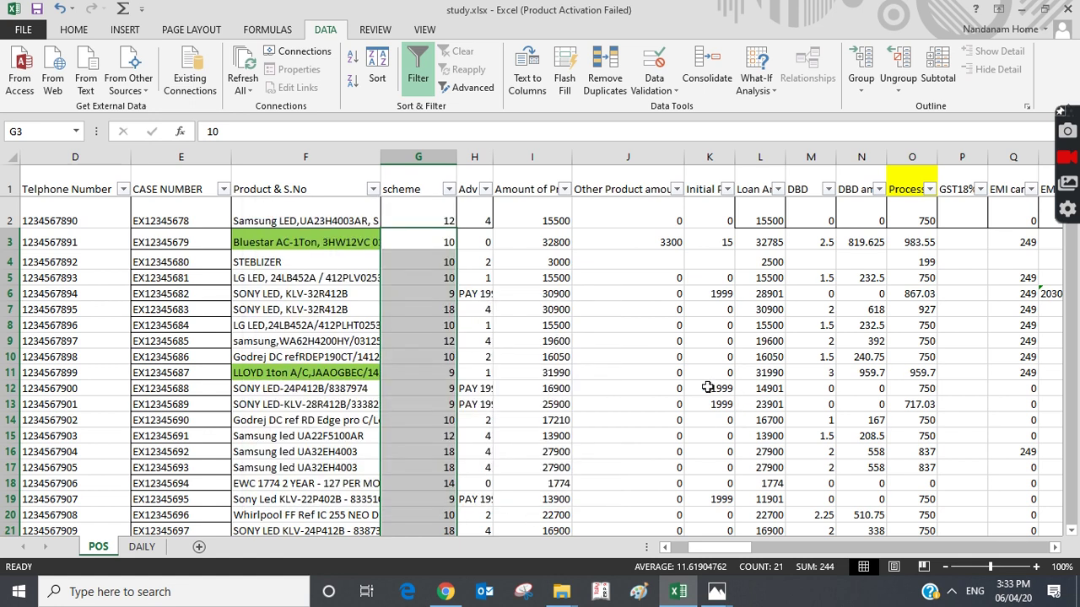
Filter Product & S.No to entries containing 'klv', showing the 126 Sony KLV rows
{"action": "left_click", "coordinate": [372, 189]}
{"action": "mouse_move", "coordinate": [294, 302]}
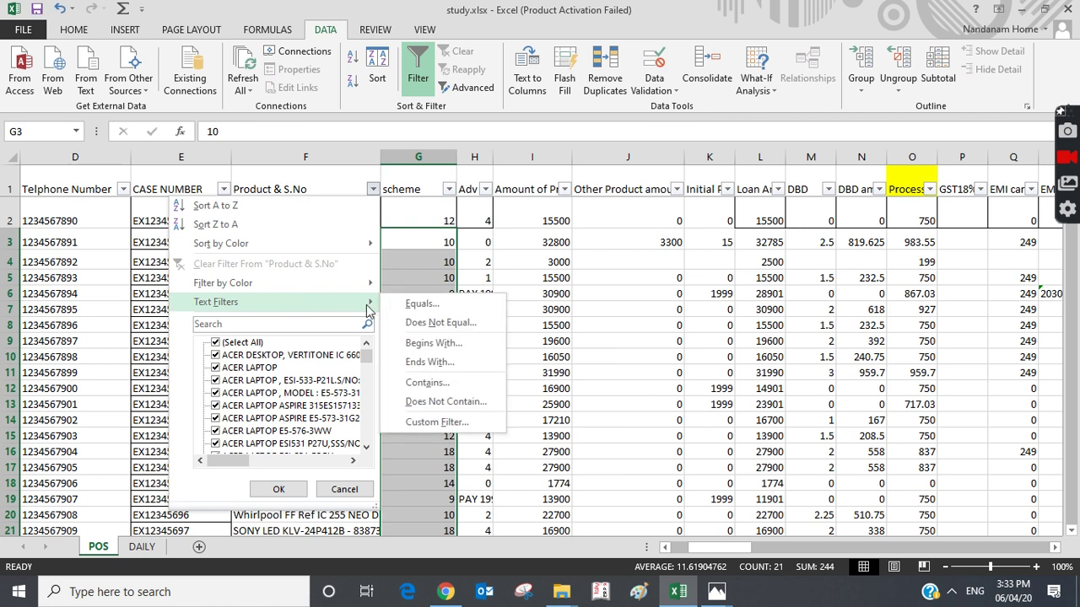
{"action": "left_click", "coordinate": [432, 390]}
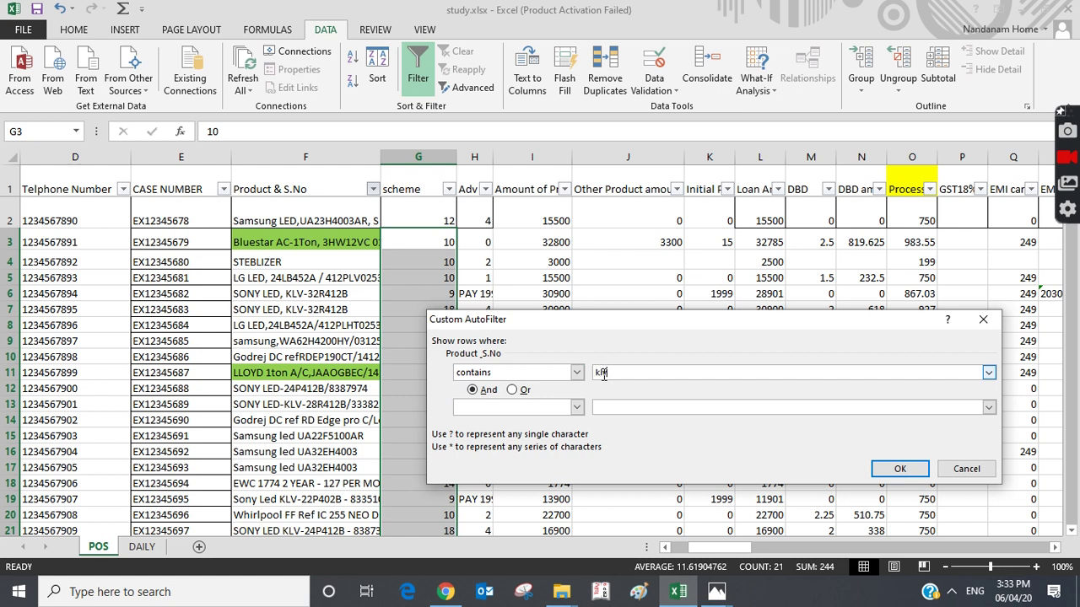
{"action": "type", "text": "klv"}
{"action": "key", "text": "Return"}
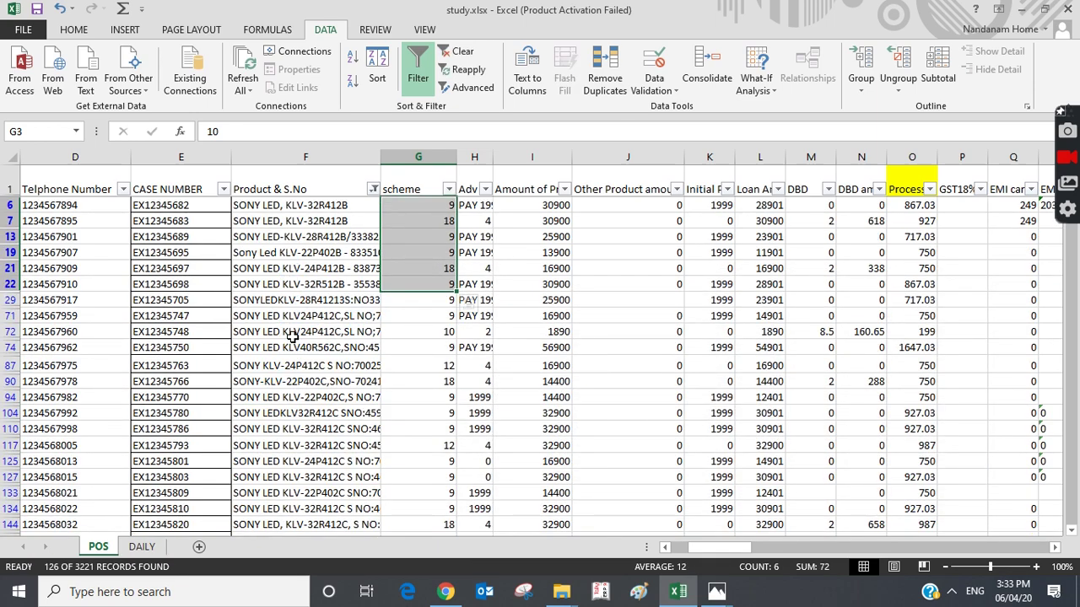
{"action": "scroll", "coordinate": [310, 451], "scroll_direction": "down", "scroll_amount": 3}
{"action": "scroll", "coordinate": [311, 454], "scroll_direction": "down", "scroll_amount": 9}
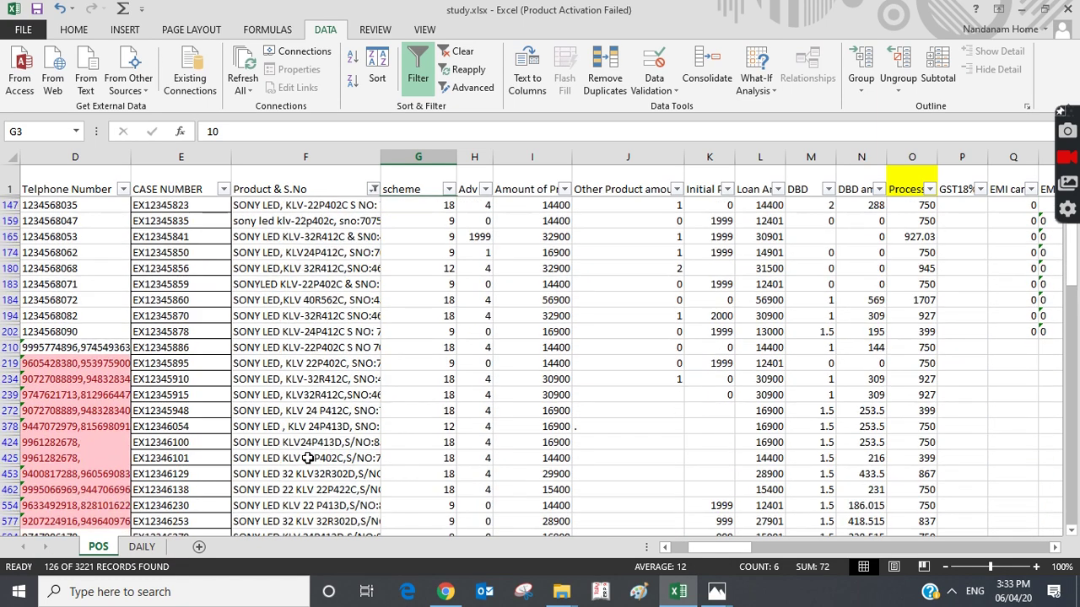
{"action": "scroll", "coordinate": [309, 458], "scroll_direction": "down", "scroll_amount": 15}
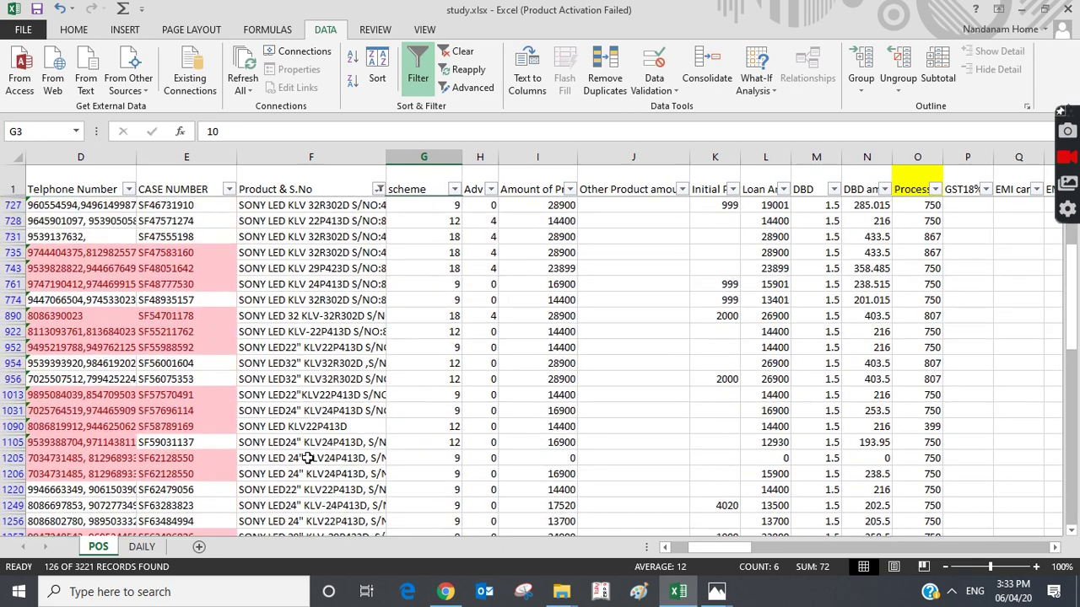
{"action": "scroll", "coordinate": [312, 458], "scroll_direction": "up", "scroll_amount": 4}
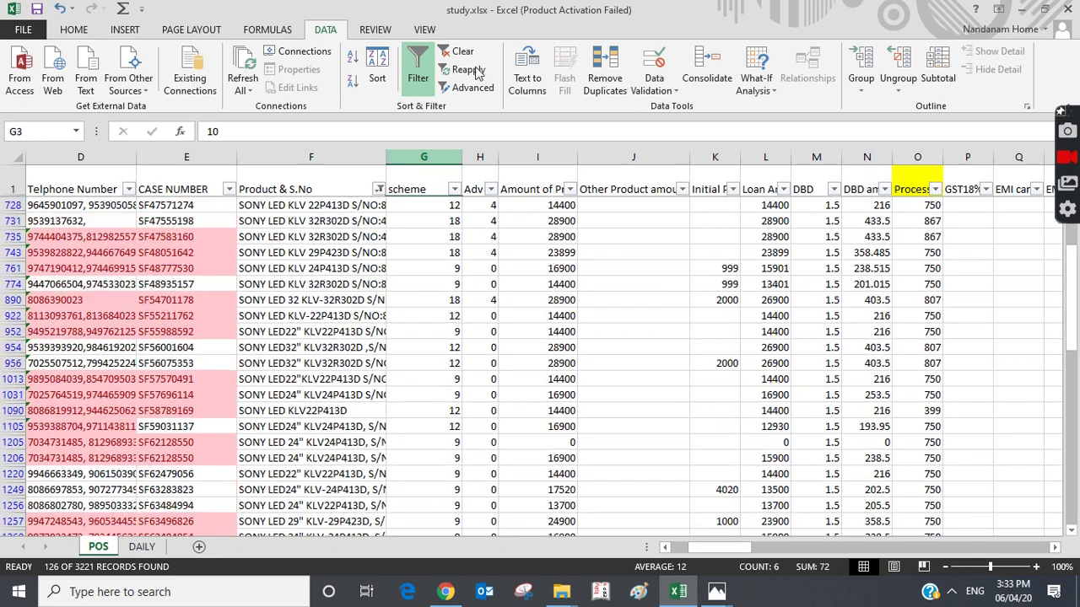
Change the Product & S.No contains filter from 'klv' to 'lg', listing 142 LG rows
{"action": "left_click", "coordinate": [379, 189]}
{"action": "mouse_move", "coordinate": [313, 302]}
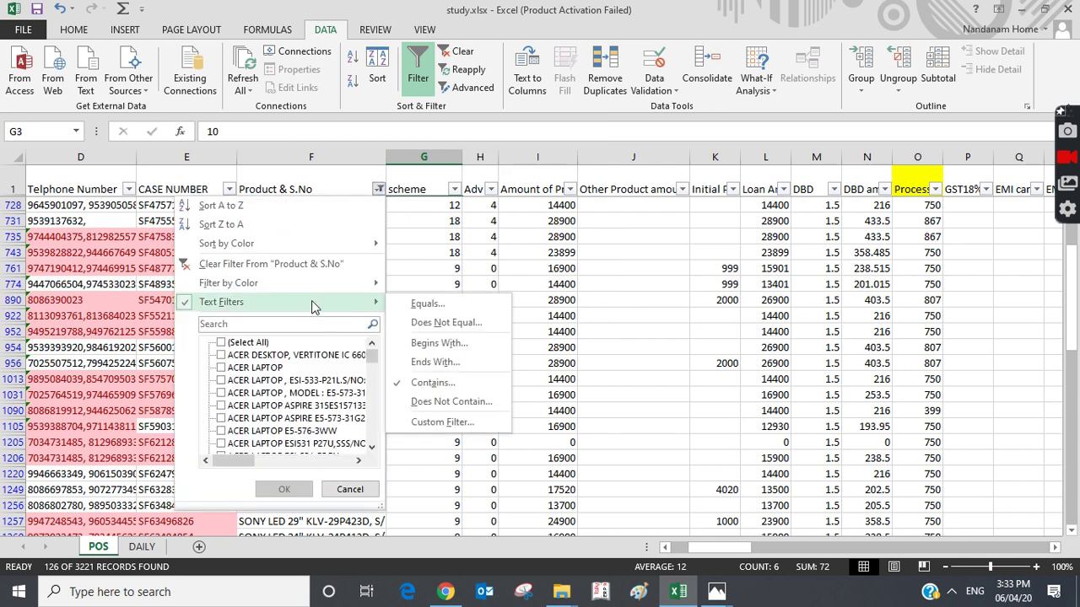
{"action": "left_click", "coordinate": [458, 384]}
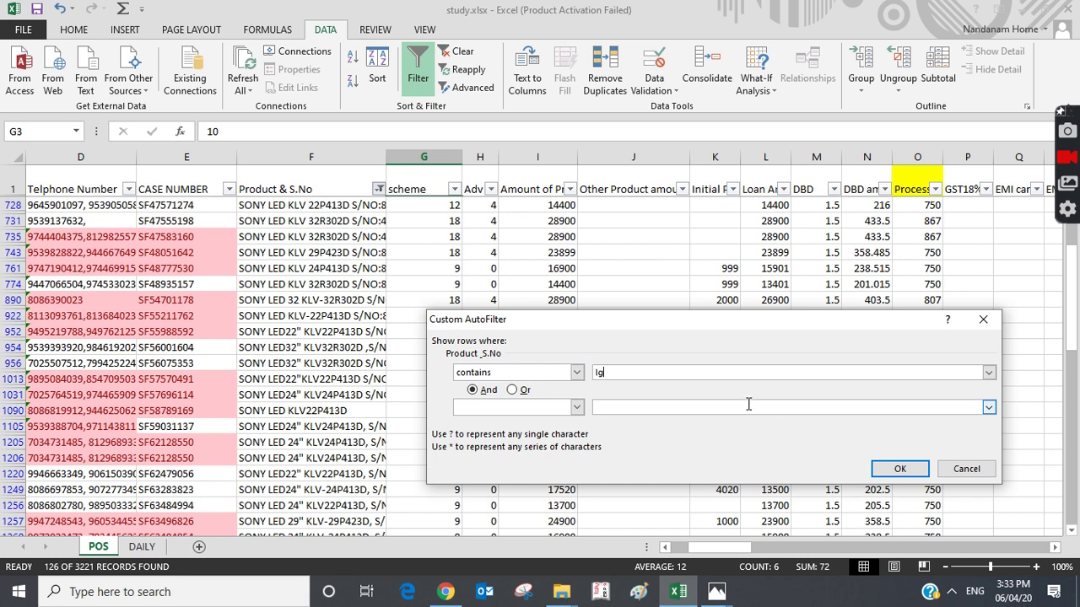
{"action": "key", "text": "Return"}
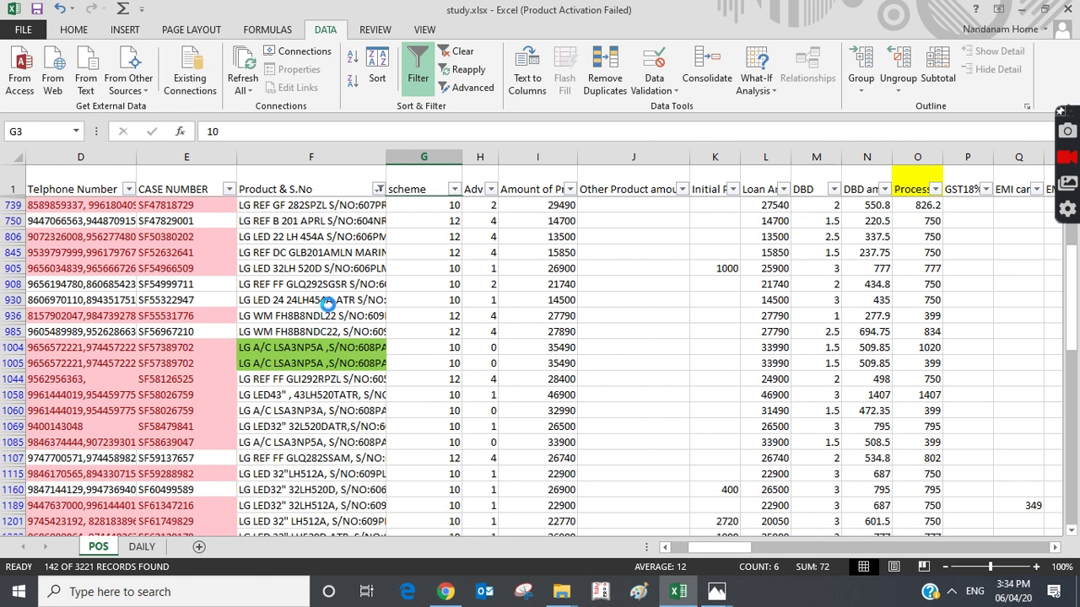
{"action": "scroll", "coordinate": [327, 301], "scroll_direction": "down", "scroll_amount": 1}
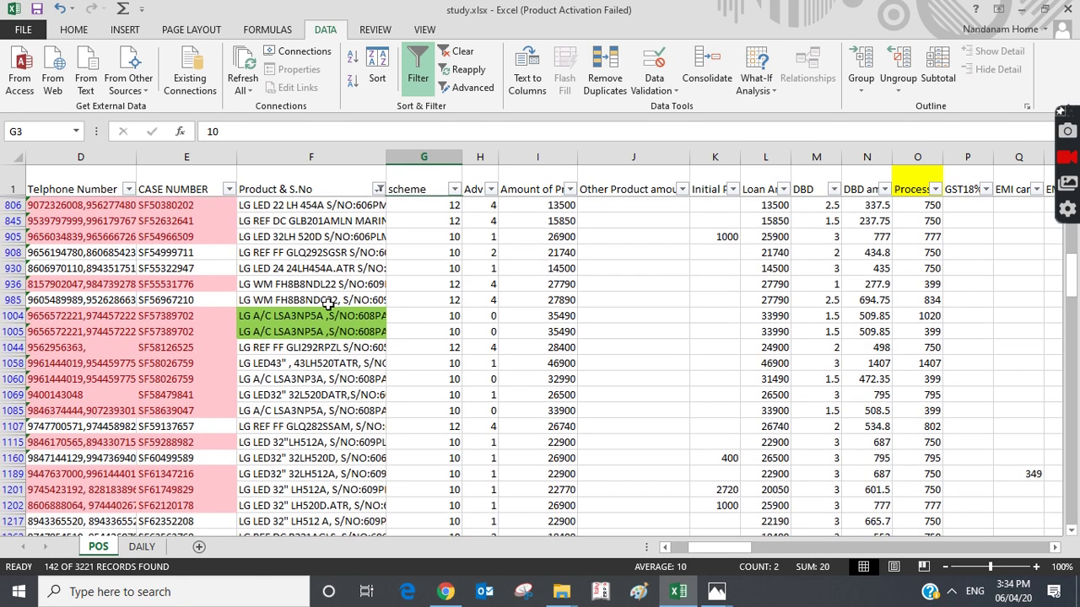
{"action": "scroll", "coordinate": [328, 301], "scroll_direction": "down", "scroll_amount": 10}
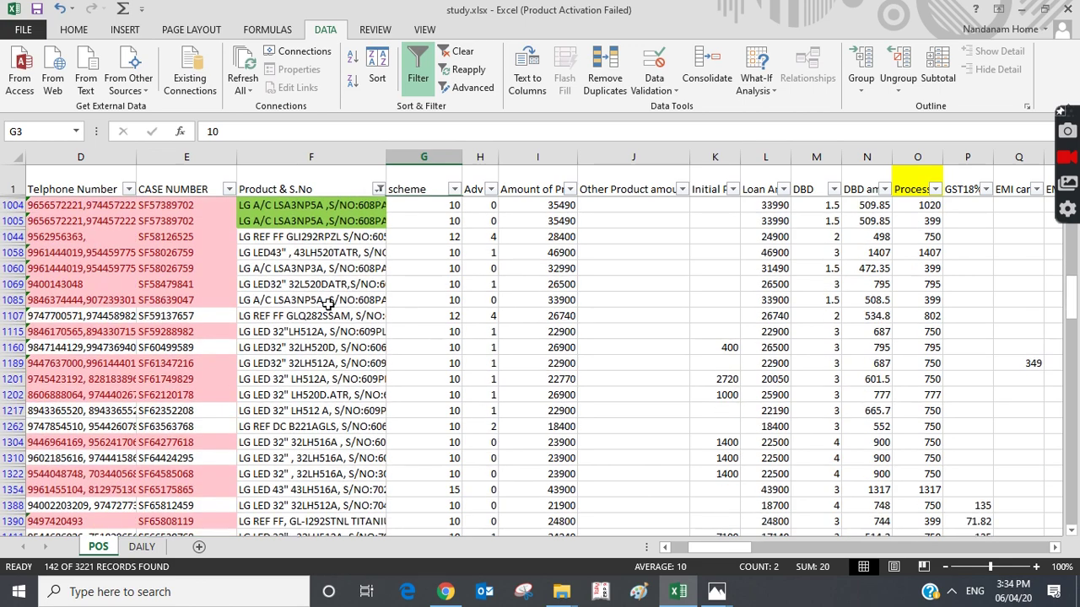
{"action": "scroll", "coordinate": [327, 301], "scroll_direction": "down", "scroll_amount": 4}
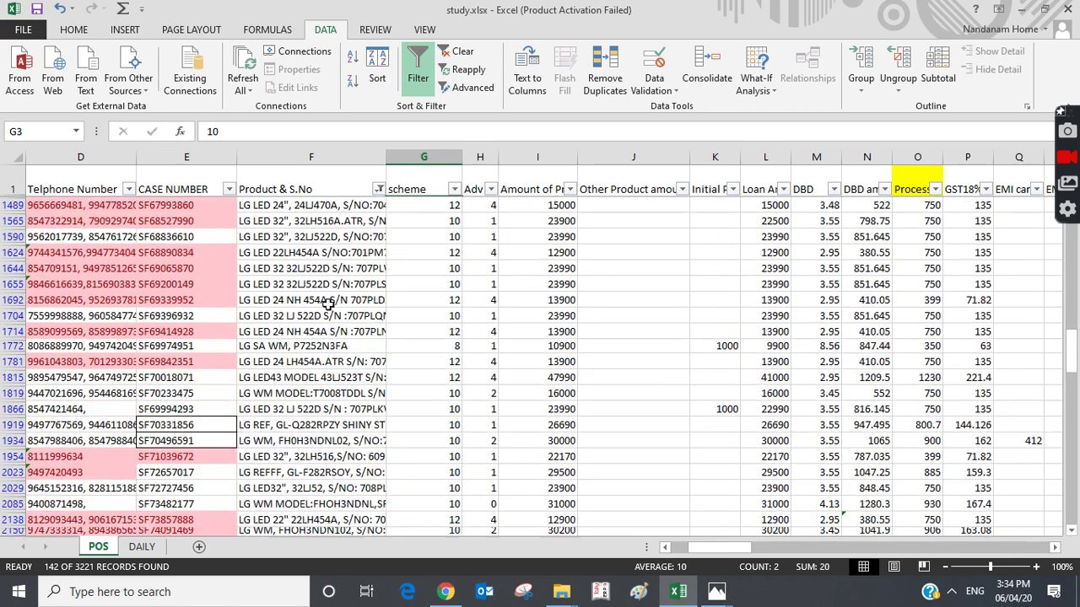
{"action": "scroll", "coordinate": [327, 304], "scroll_direction": "down", "scroll_amount": 10}
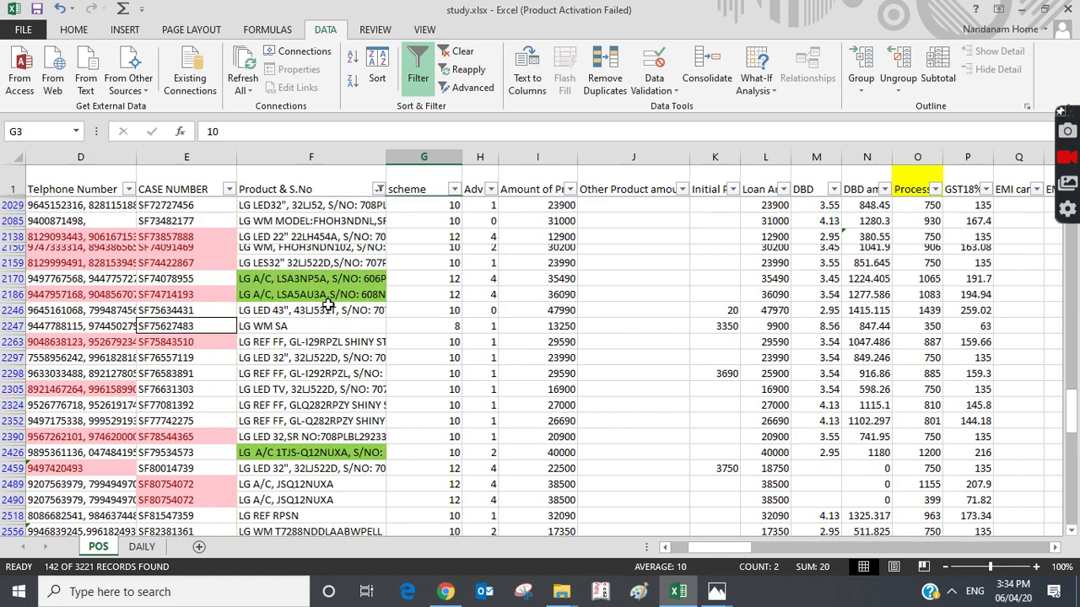
{"action": "scroll", "coordinate": [328, 304], "scroll_direction": "up", "scroll_amount": 2}
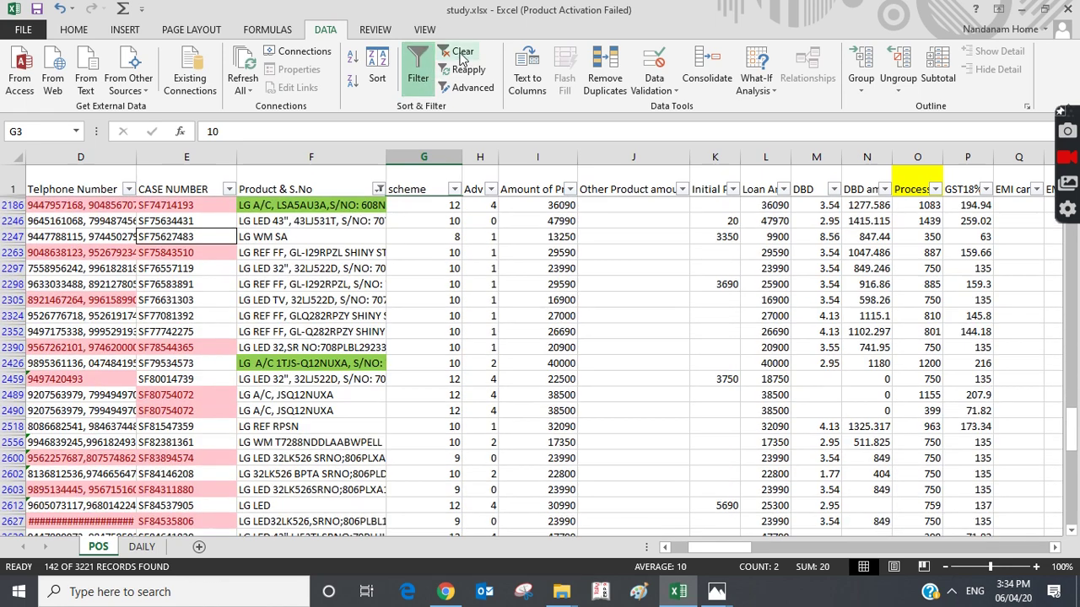
Clear the 'lg' filter so all rows show, then select the V GUARD STABILIZER VG400 PLUS cell
{"action": "left_click", "coordinate": [460, 52]}
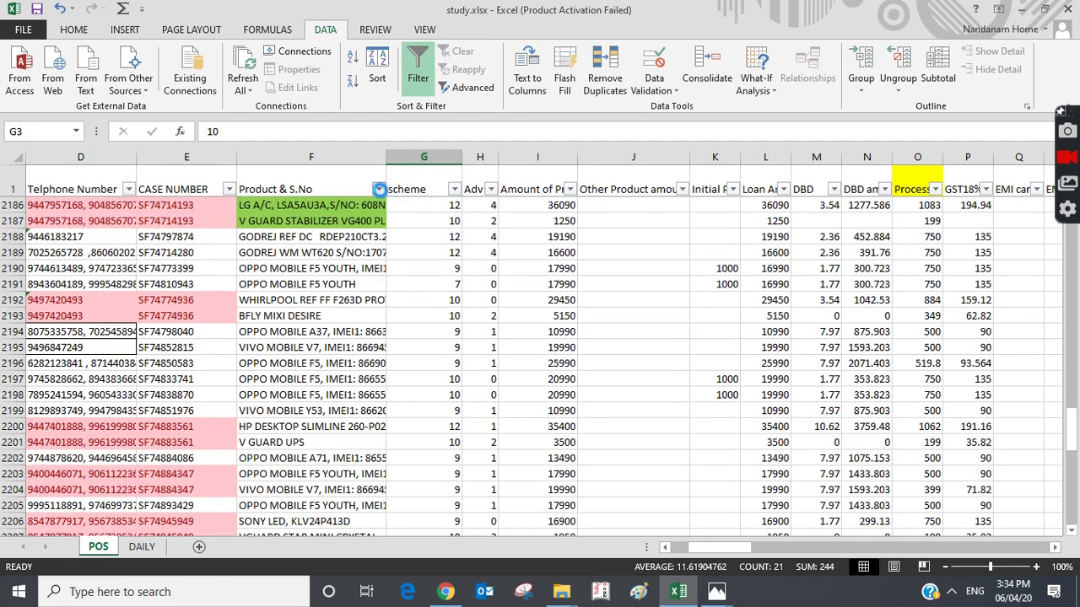
{"action": "left_click", "coordinate": [378, 189]}
{"action": "mouse_move", "coordinate": [337, 302]}
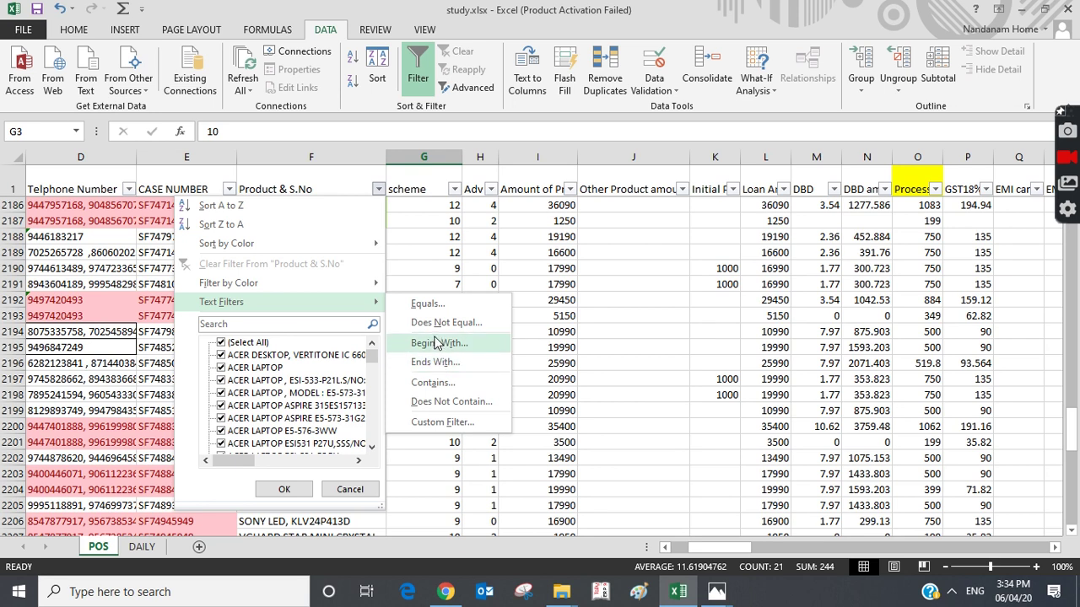
{"action": "left_click", "coordinate": [440, 207]}
{"action": "left_click", "coordinate": [439, 221]}
{"action": "left_click", "coordinate": [289, 222]}
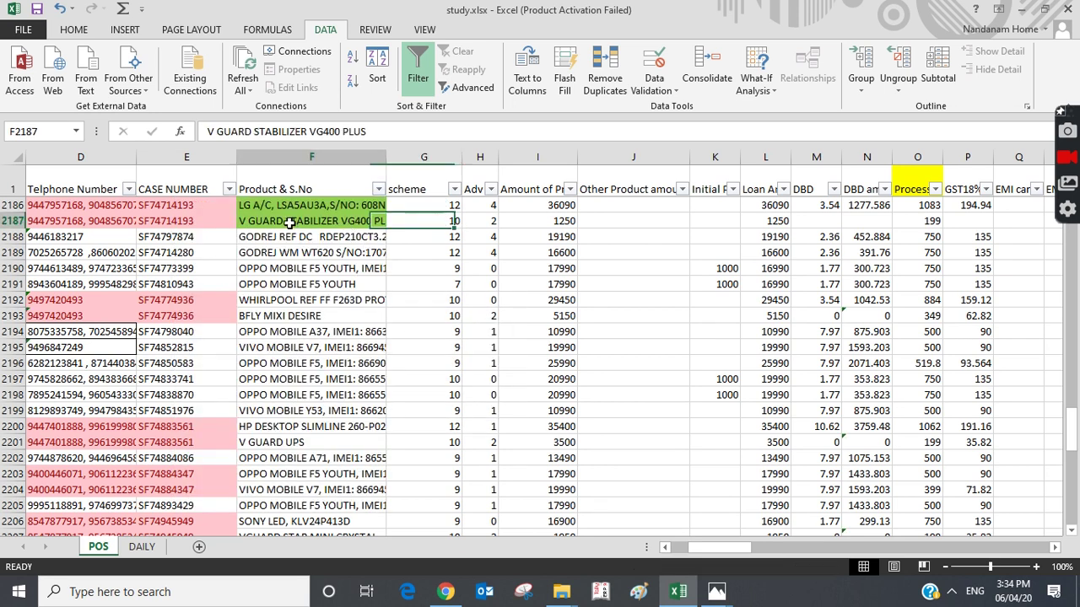
Browse the Product & S.No Custom Filter comparison conditions and close it without applying
{"action": "left_click", "coordinate": [377, 189]}
{"action": "mouse_move", "coordinate": [319, 310]}
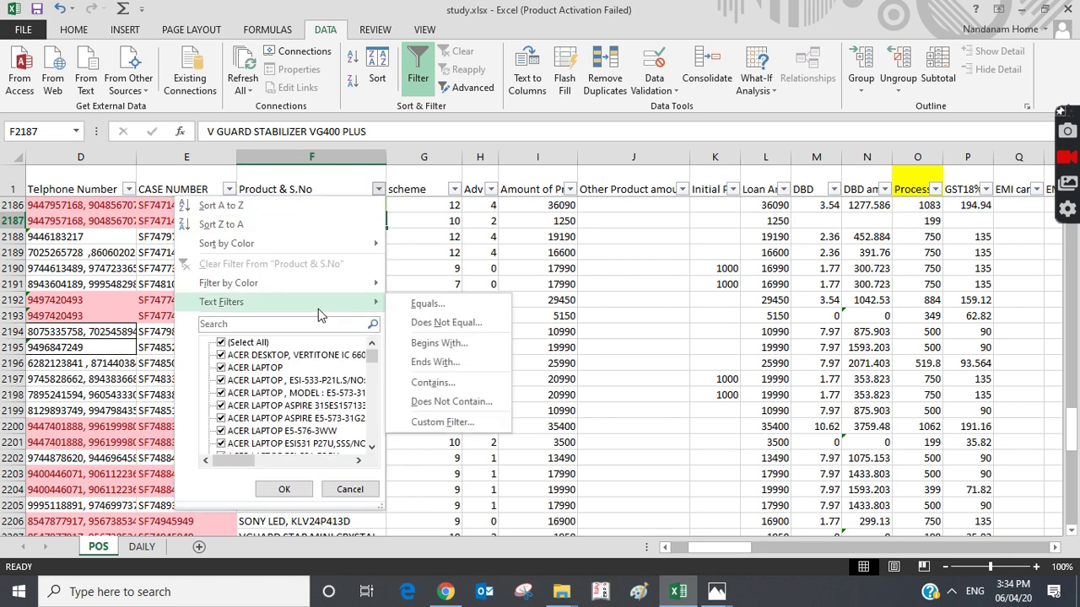
{"action": "left_click", "coordinate": [456, 423]}
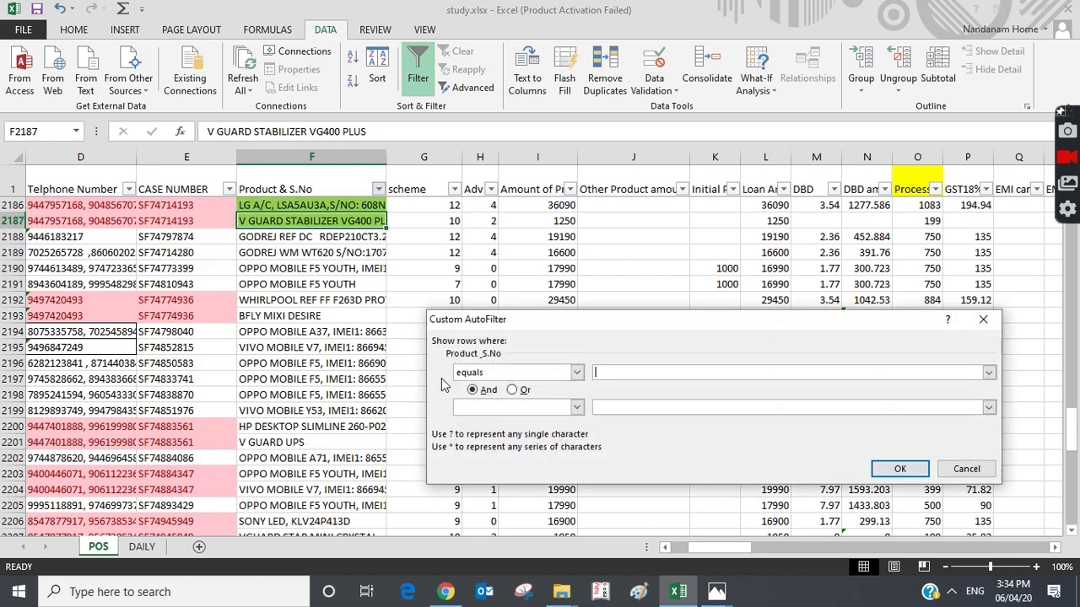
{"action": "left_click", "coordinate": [576, 372]}
{"action": "scroll", "coordinate": [549, 422], "scroll_direction": "down", "scroll_amount": 2}
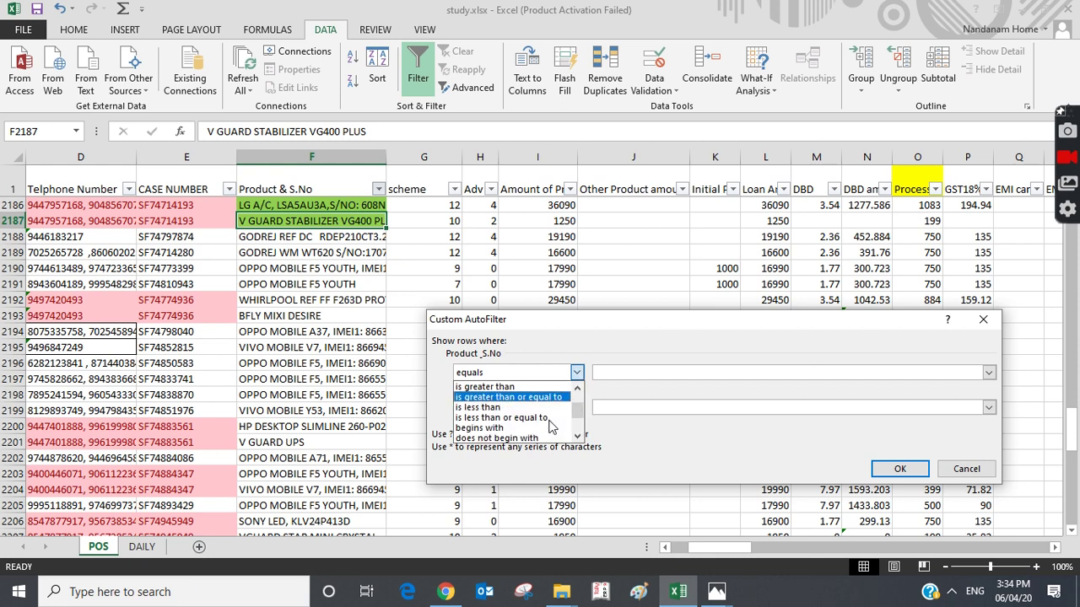
{"action": "scroll", "coordinate": [550, 425], "scroll_direction": "up", "scroll_amount": 2}
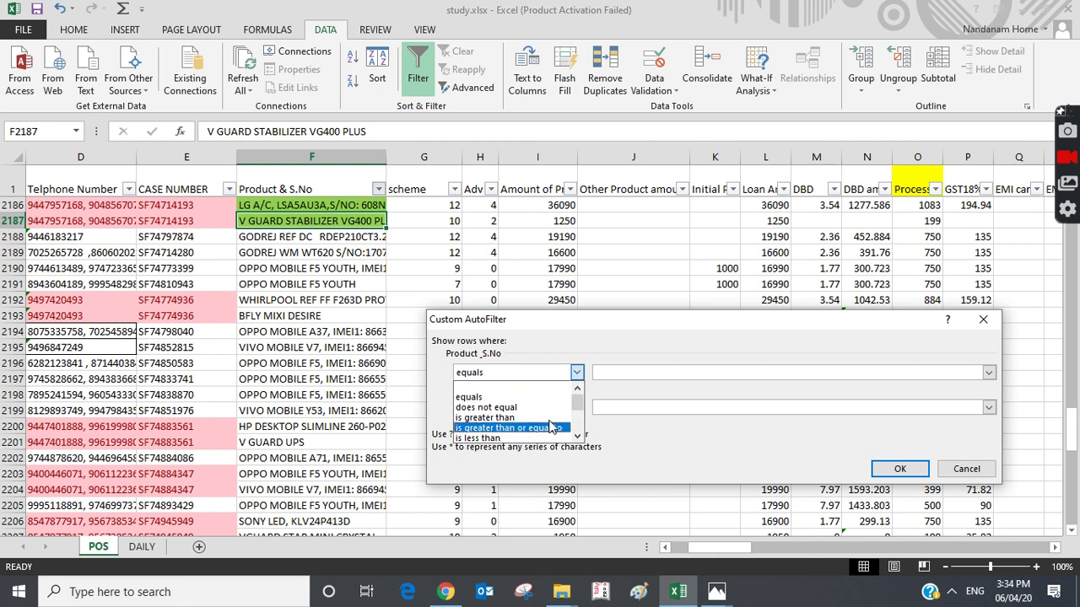
{"action": "scroll", "coordinate": [540, 430], "scroll_direction": "down", "scroll_amount": 2}
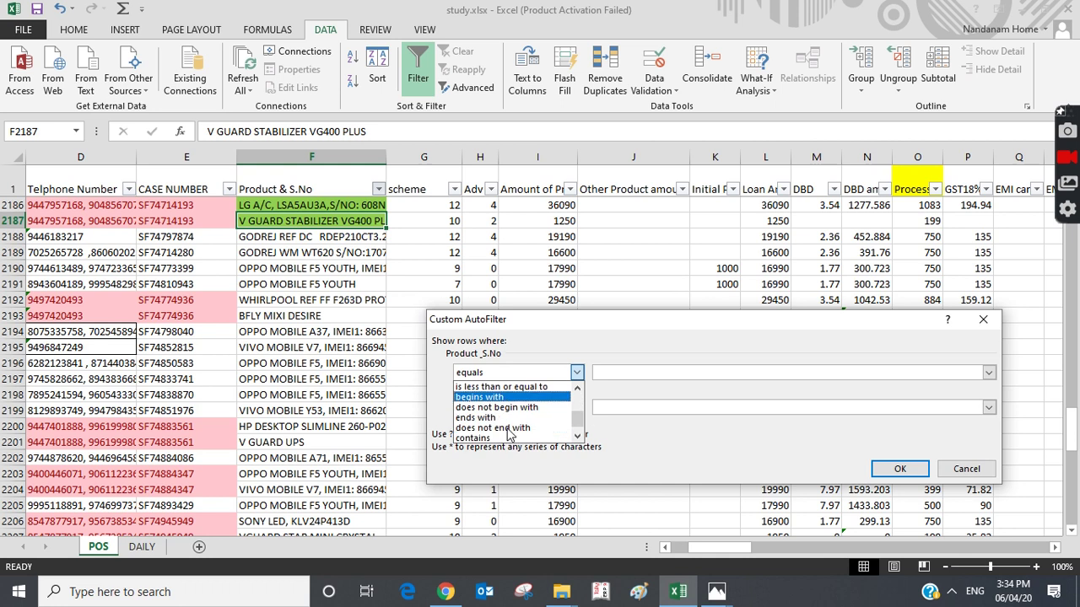
{"action": "left_click", "coordinate": [982, 319]}
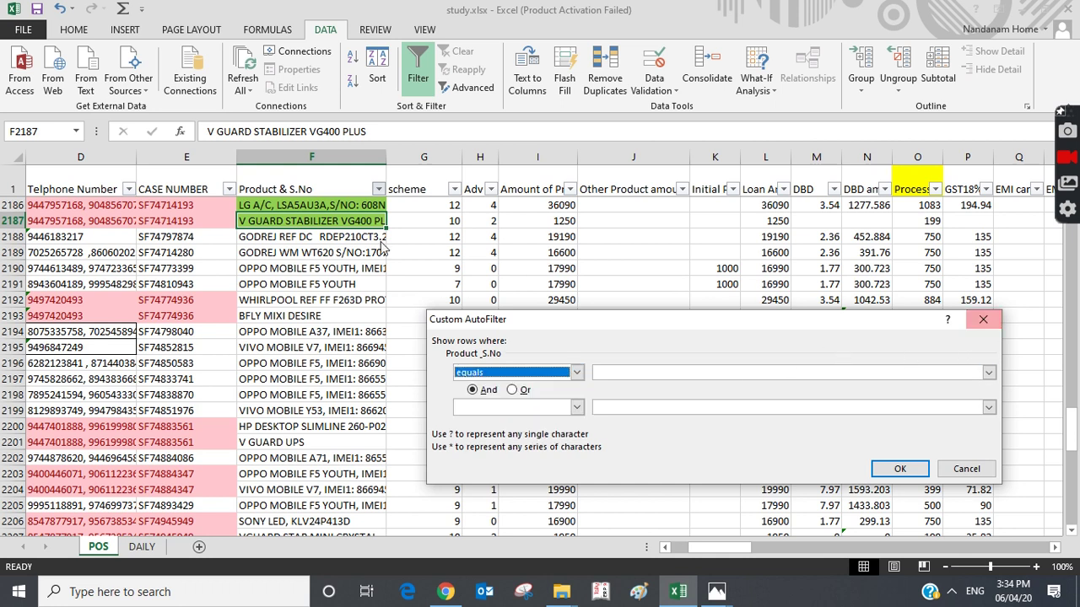
{"action": "left_click", "coordinate": [983, 319]}
{"action": "scroll", "coordinate": [391, 291], "scroll_direction": "up", "scroll_amount": 7}
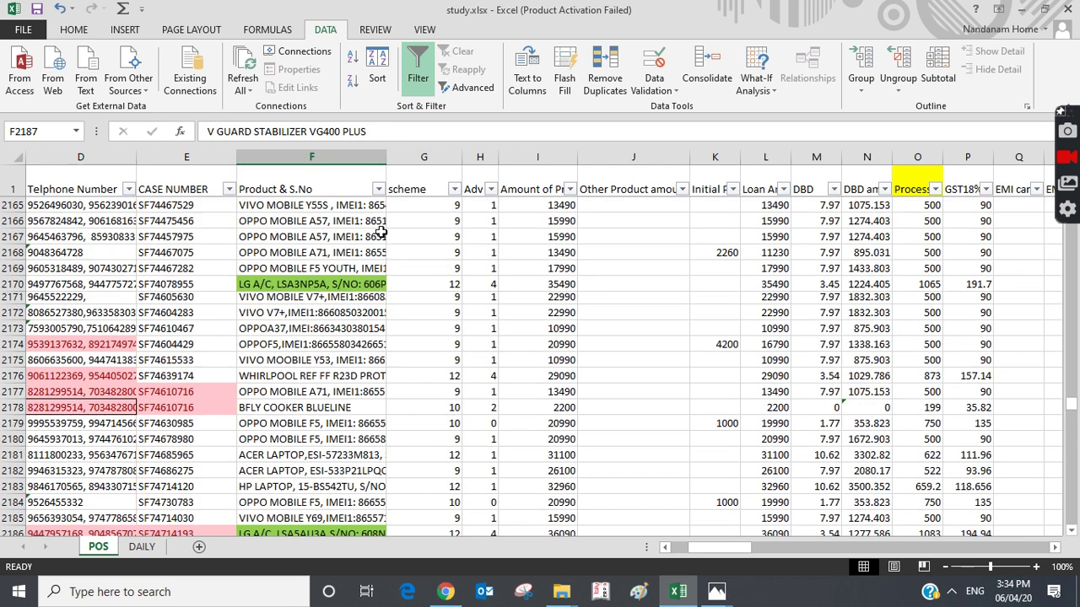
Dismiss the Product & S.No filter options and scroll back to the top of the sheet
{"action": "left_click", "coordinate": [378, 189]}
{"action": "left_click", "coordinate": [550, 290]}
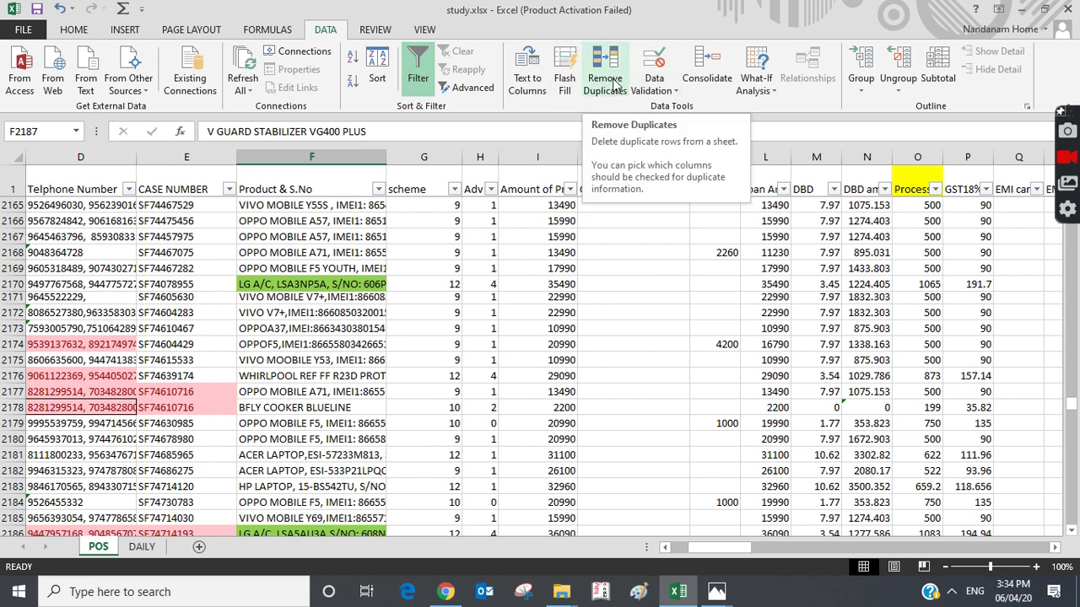
{"action": "left_click", "coordinate": [563, 357]}
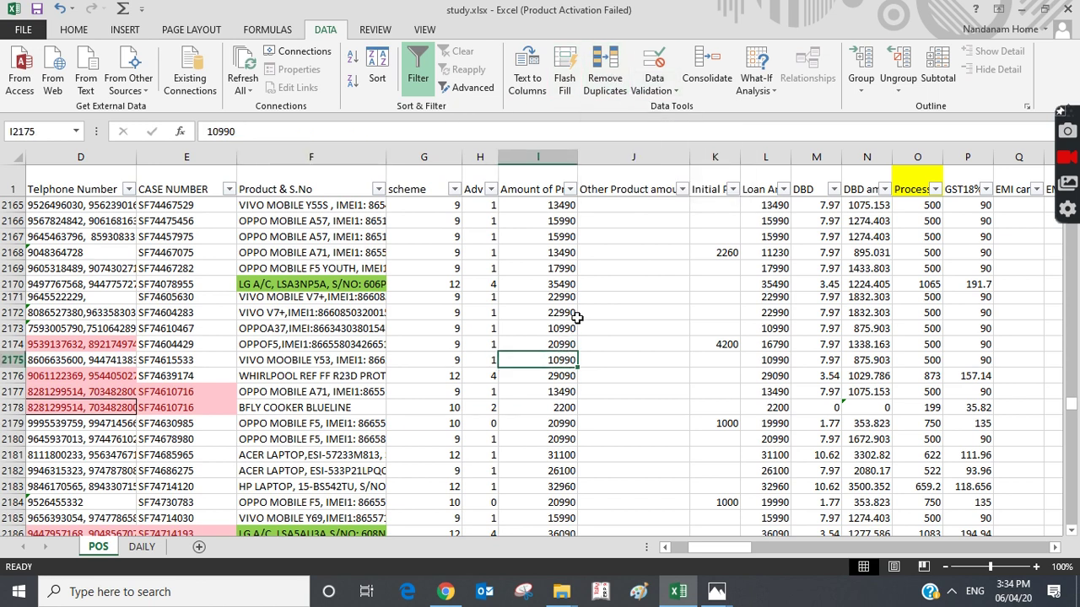
{"action": "scroll", "coordinate": [563, 323], "scroll_direction": "up", "scroll_amount": 4}
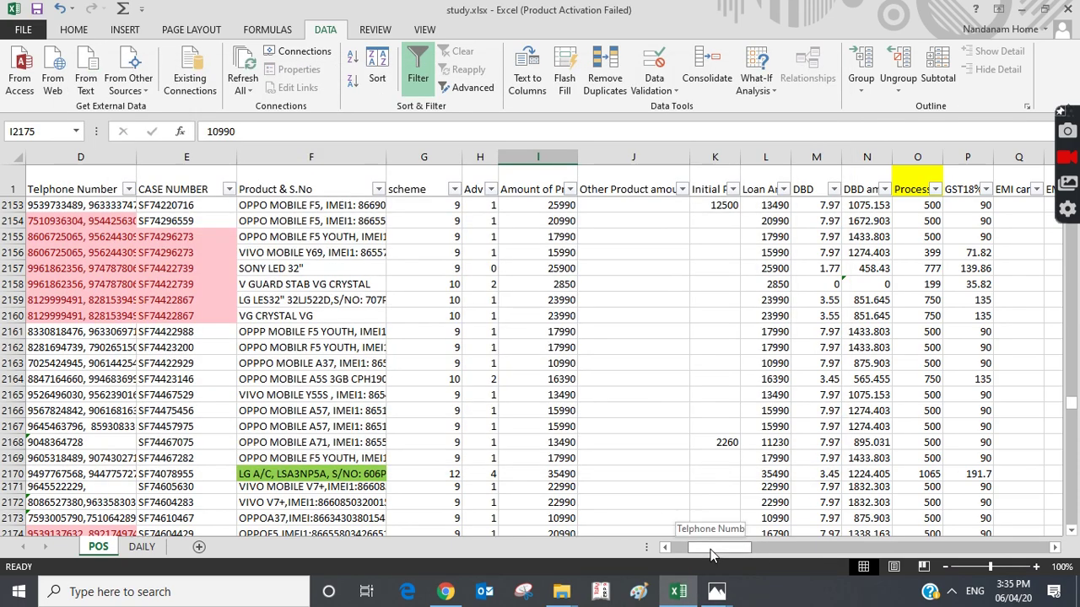
{"action": "left_click_drag", "start_coordinate": [709, 553], "coordinate": [693, 554]}
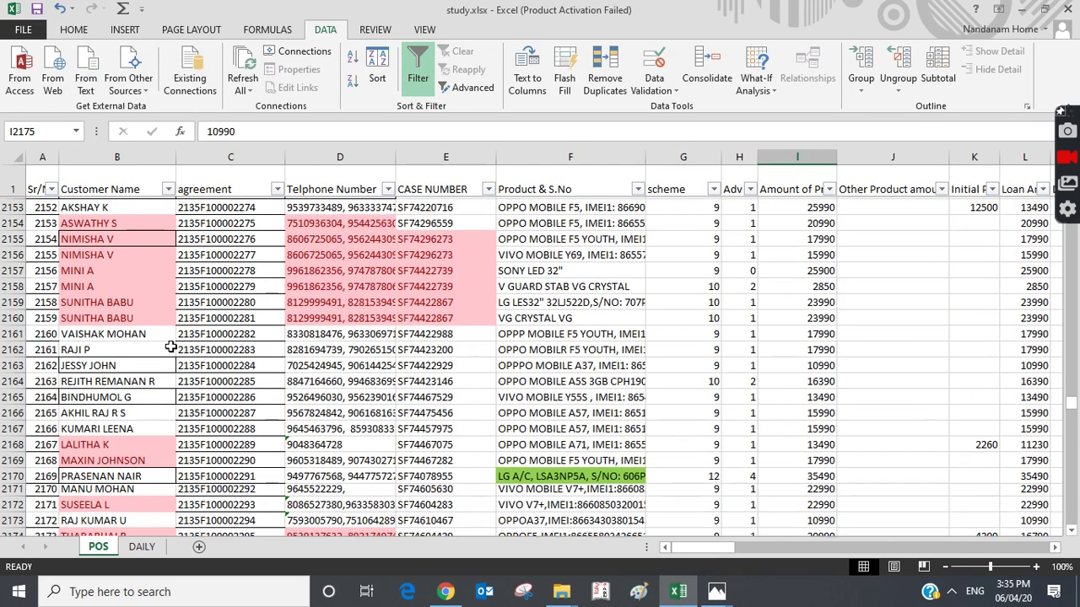
{"action": "scroll", "coordinate": [170, 347], "scroll_direction": "up", "scroll_amount": 12}
{"action": "scroll", "coordinate": [171, 347], "scroll_direction": "up", "scroll_amount": 14}
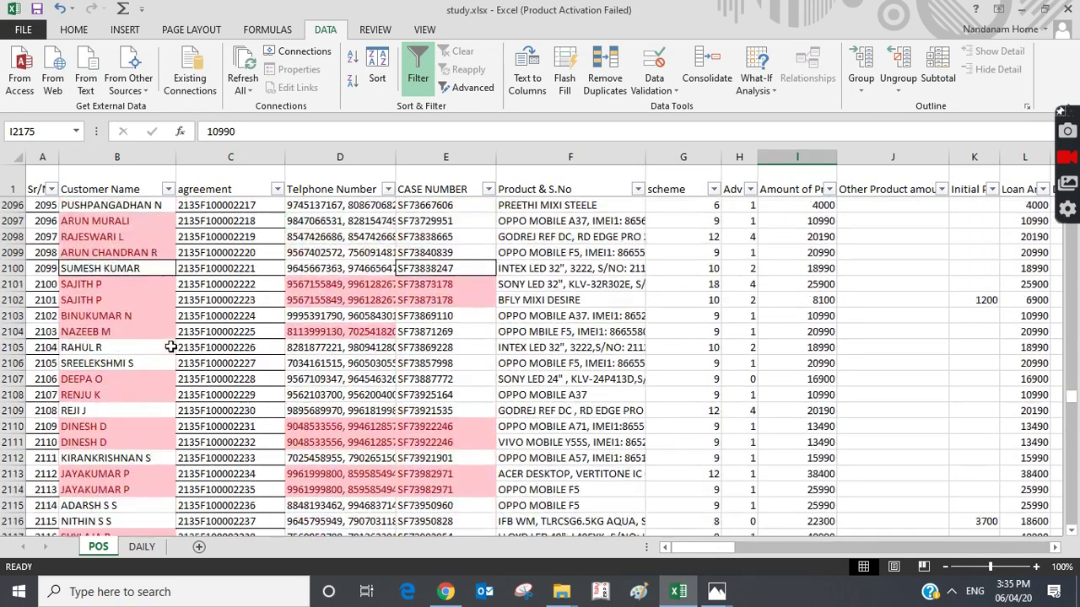
Select the Telphone Number column D1:D409 and copy it
{"action": "left_click", "coordinate": [341, 191]}
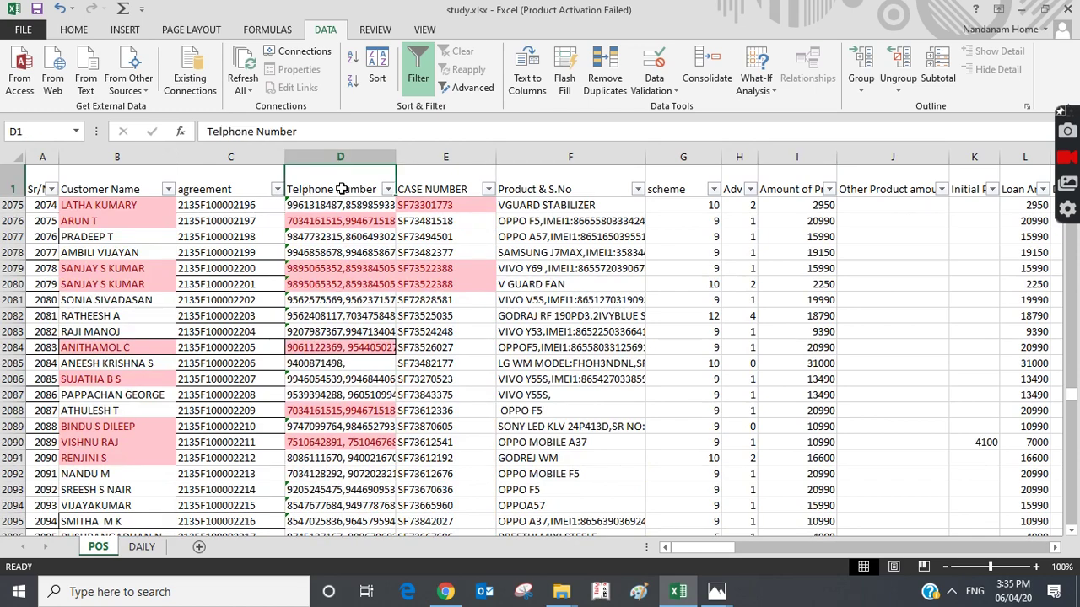
{"action": "key", "text": "ctrl+Down"}
{"action": "left_click_drag", "start_coordinate": [324, 179], "coordinate": [333, 490]}
{"action": "key", "text": "ctrl+c"}
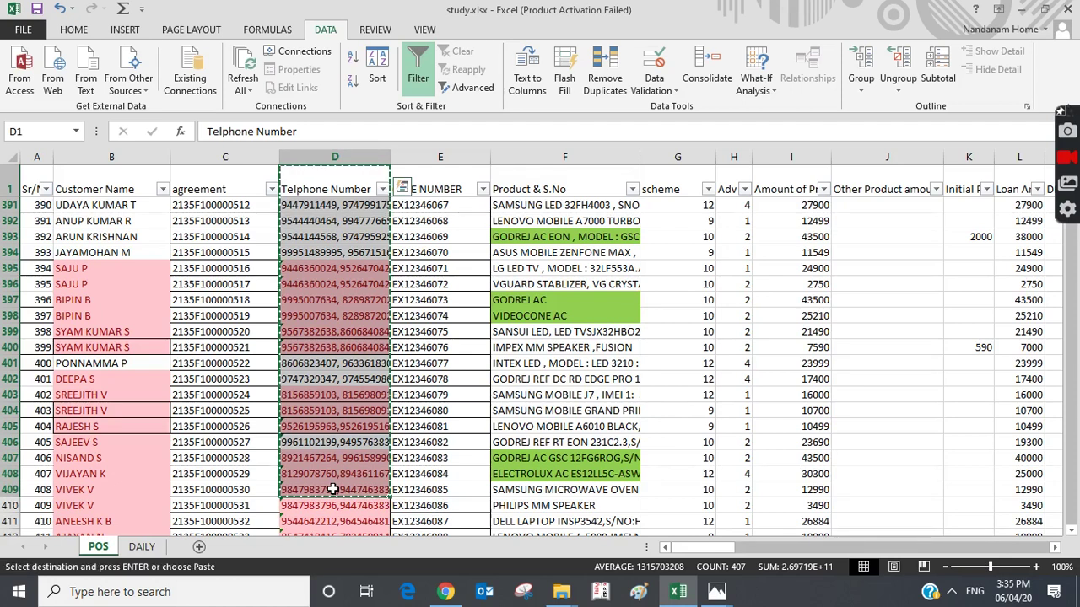
Paste the telephone numbers into column A of new workbook Book1 and widen column A
{"action": "key", "text": "ctrl+n"}
{"action": "key", "text": "ctrl+v"}
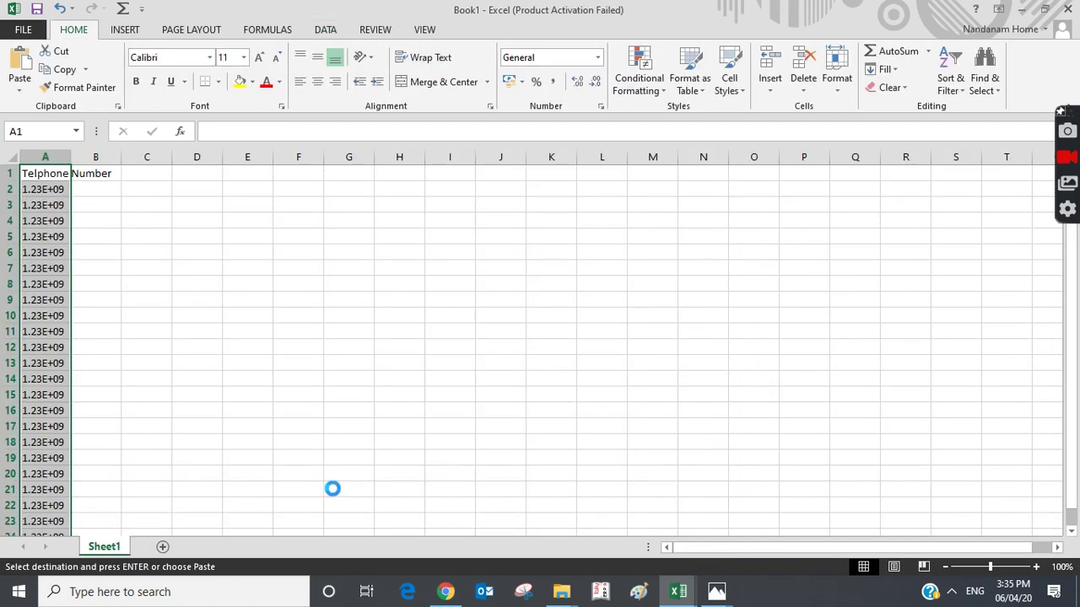
{"action": "left_click_drag", "start_coordinate": [73, 157], "coordinate": [354, 197]}
{"action": "scroll", "coordinate": [203, 314], "scroll_direction": "down", "scroll_amount": 13}
{"action": "scroll", "coordinate": [204, 314], "scroll_direction": "up", "scroll_amount": 11}
{"action": "left_click", "coordinate": [143, 161]}
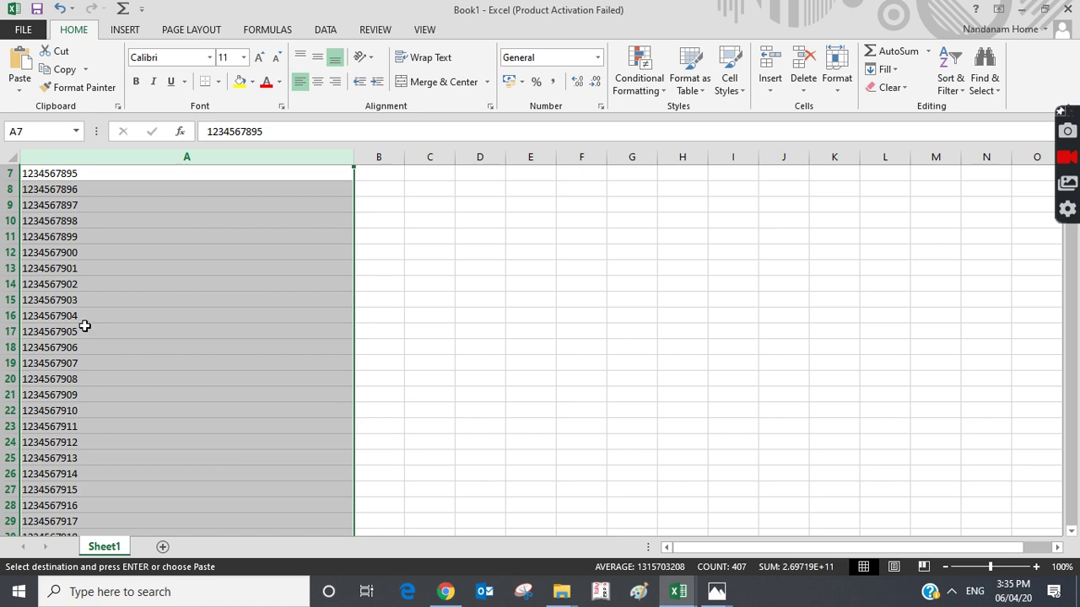
{"action": "scroll", "coordinate": [93, 324], "scroll_direction": "up", "scroll_amount": 2}
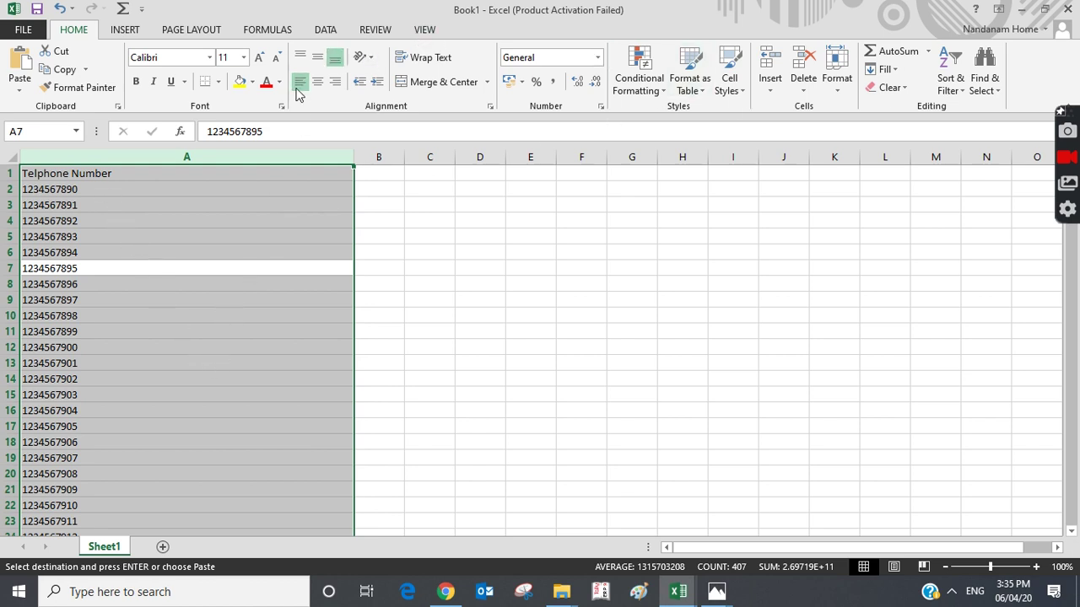
{"action": "left_click", "coordinate": [326, 32]}
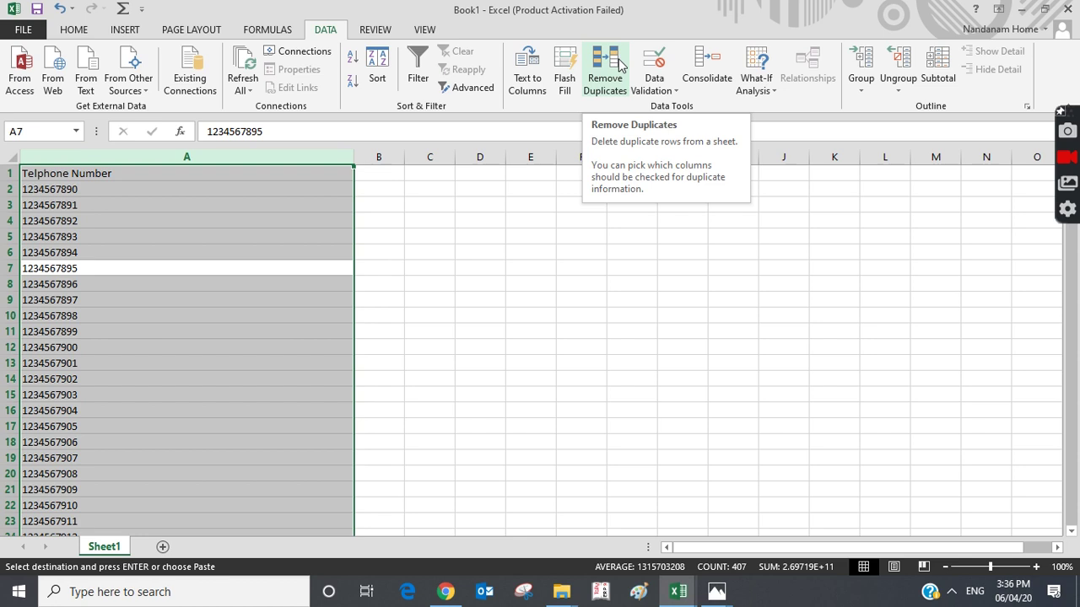
Remove duplicates on Telphone Number, dropping 54 and keeping 354 unique values
{"action": "left_click", "coordinate": [609, 75]}
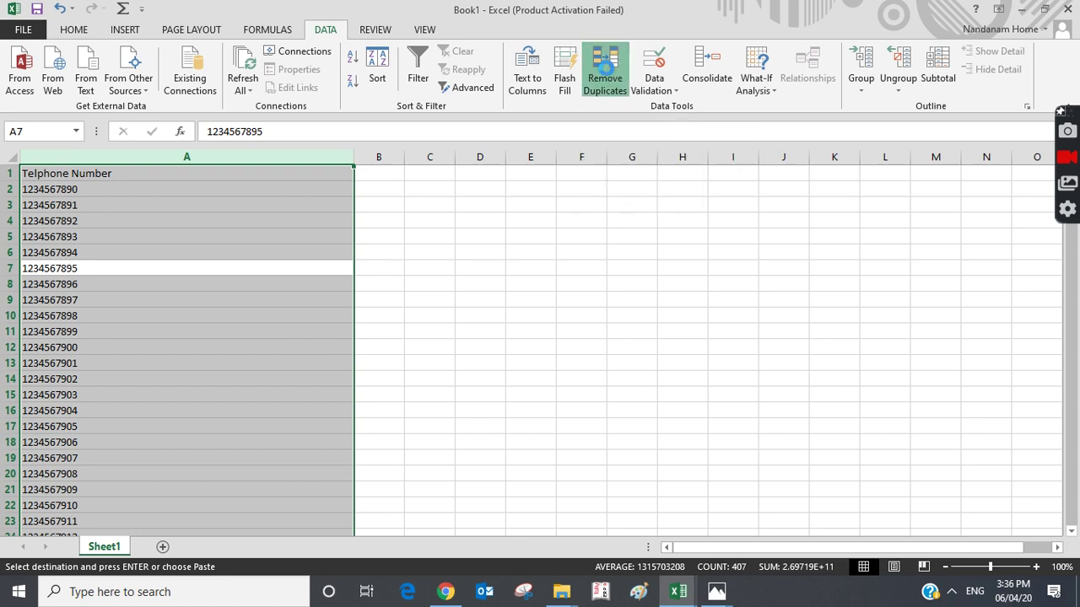
{"action": "left_click", "coordinate": [583, 358]}
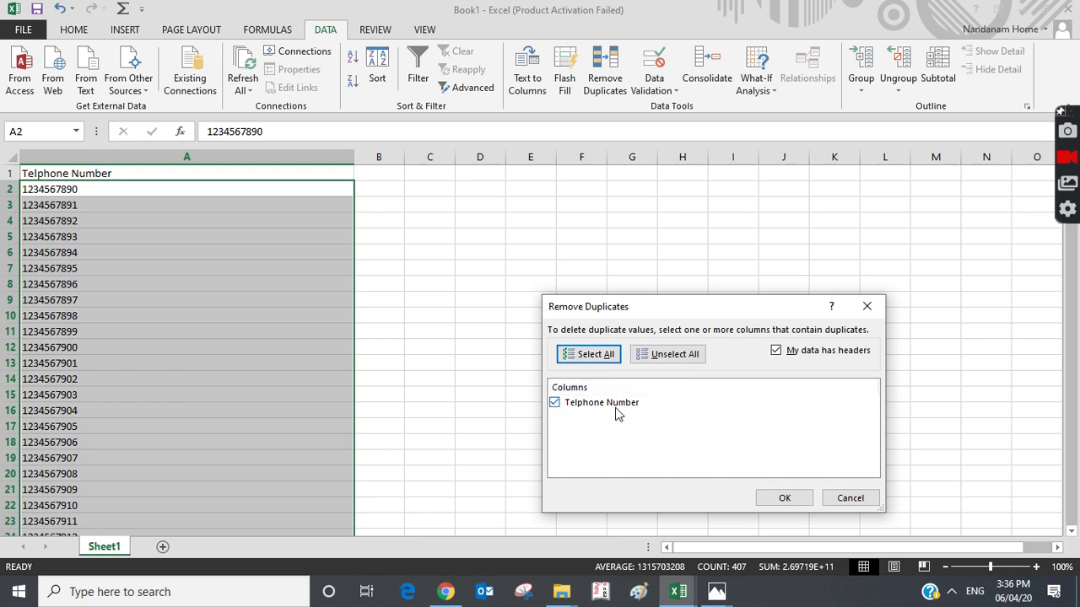
{"action": "left_click", "coordinate": [781, 499]}
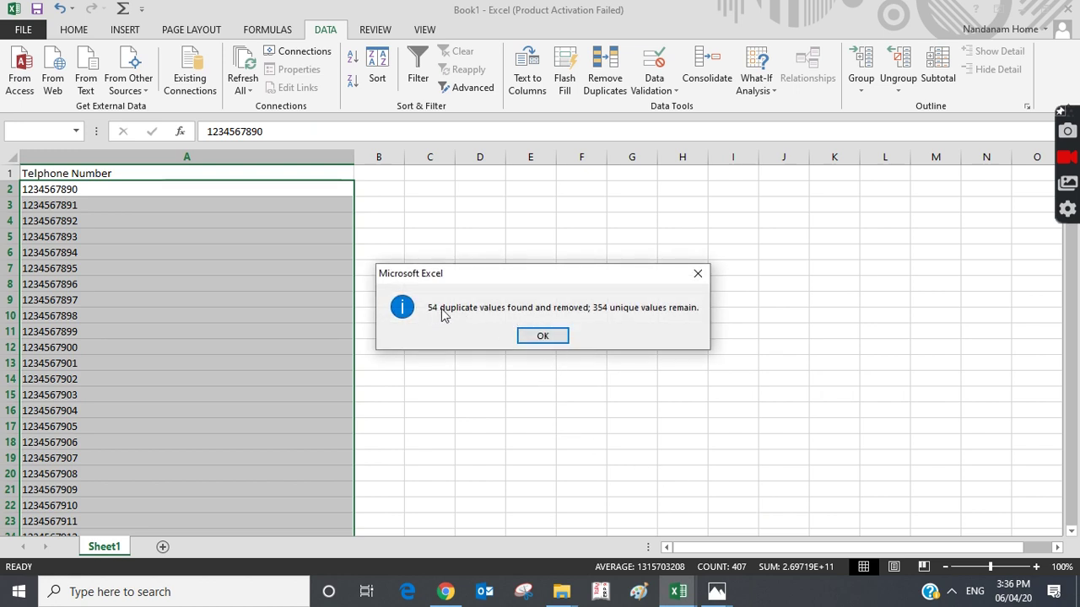
{"action": "left_click", "coordinate": [545, 335]}
Select column A and scroll through the remaining phone numbers to review them
{"action": "left_click", "coordinate": [181, 159]}
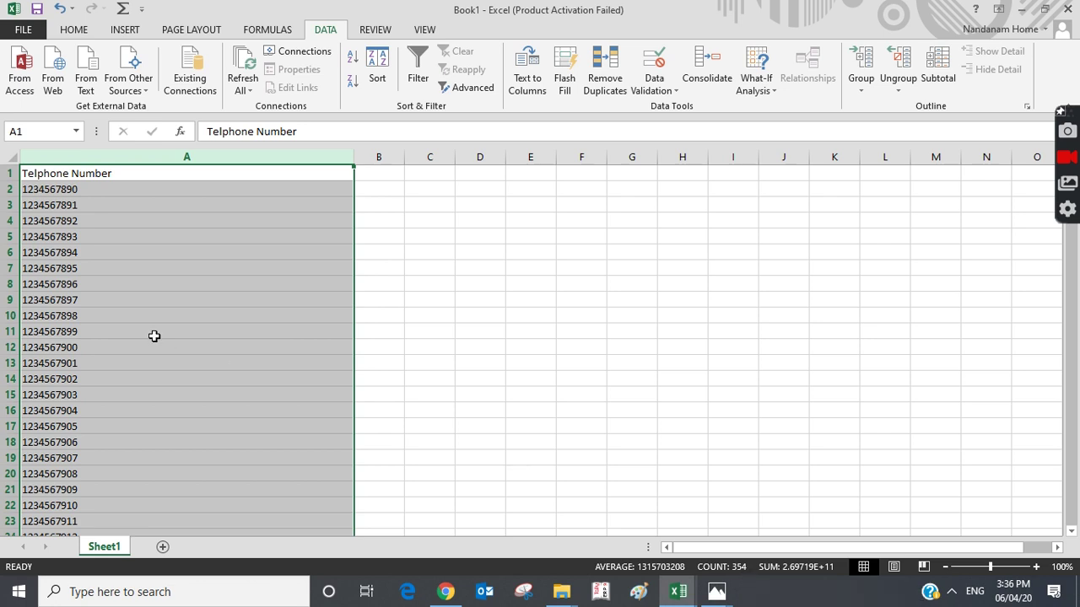
{"action": "scroll", "coordinate": [131, 330], "scroll_direction": "down", "scroll_amount": 20}
{"action": "scroll", "coordinate": [132, 331], "scroll_direction": "down", "scroll_amount": 20}
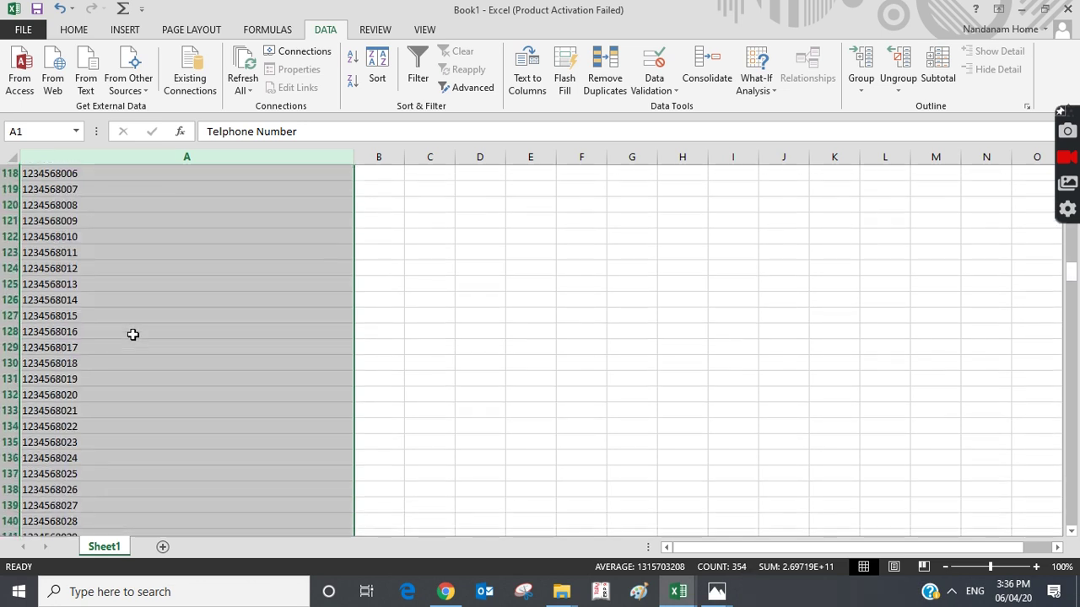
{"action": "scroll", "coordinate": [144, 363], "scroll_direction": "down", "scroll_amount": 20}
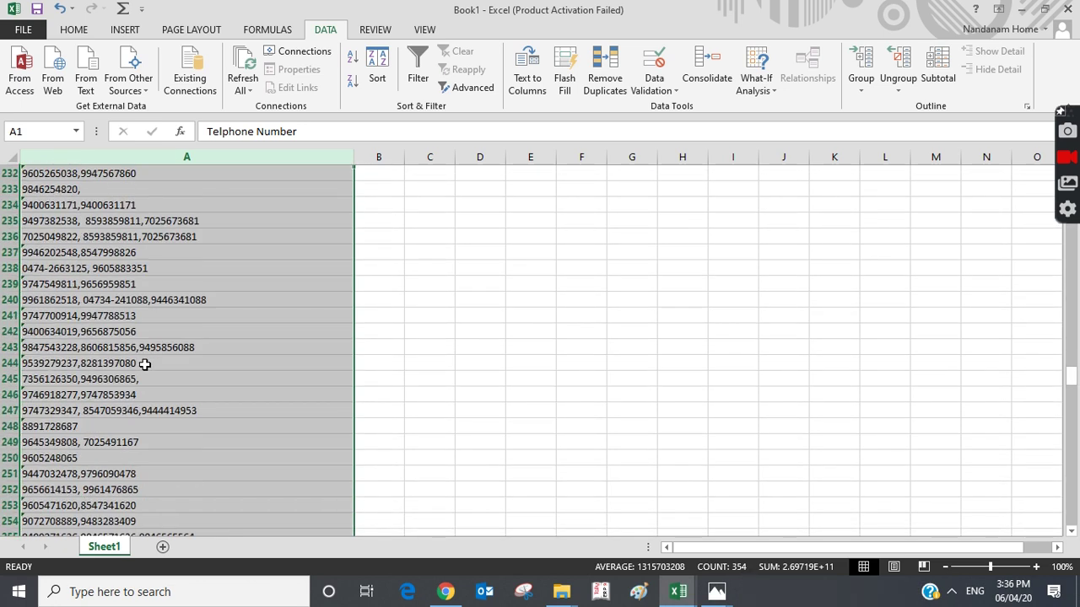
{"action": "scroll", "coordinate": [145, 364], "scroll_direction": "up", "scroll_amount": 20}
{"action": "scroll", "coordinate": [253, 319], "scroll_direction": "up", "scroll_amount": 15}
{"action": "scroll", "coordinate": [253, 319], "scroll_direction": "up", "scroll_amount": 20}
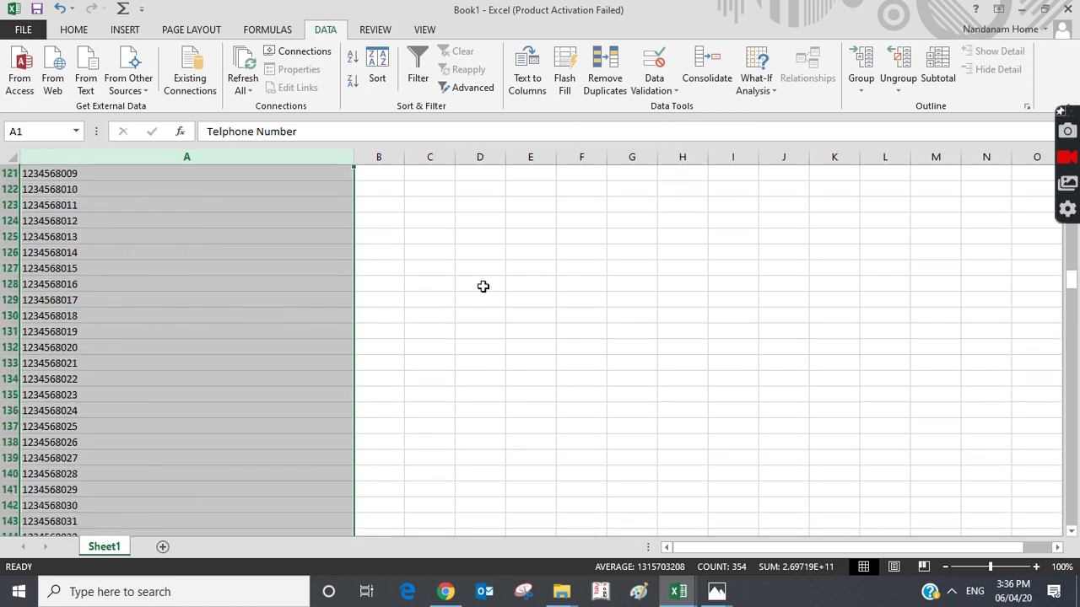
{"action": "left_click", "coordinate": [219, 283]}
{"action": "left_click", "coordinate": [563, 272]}
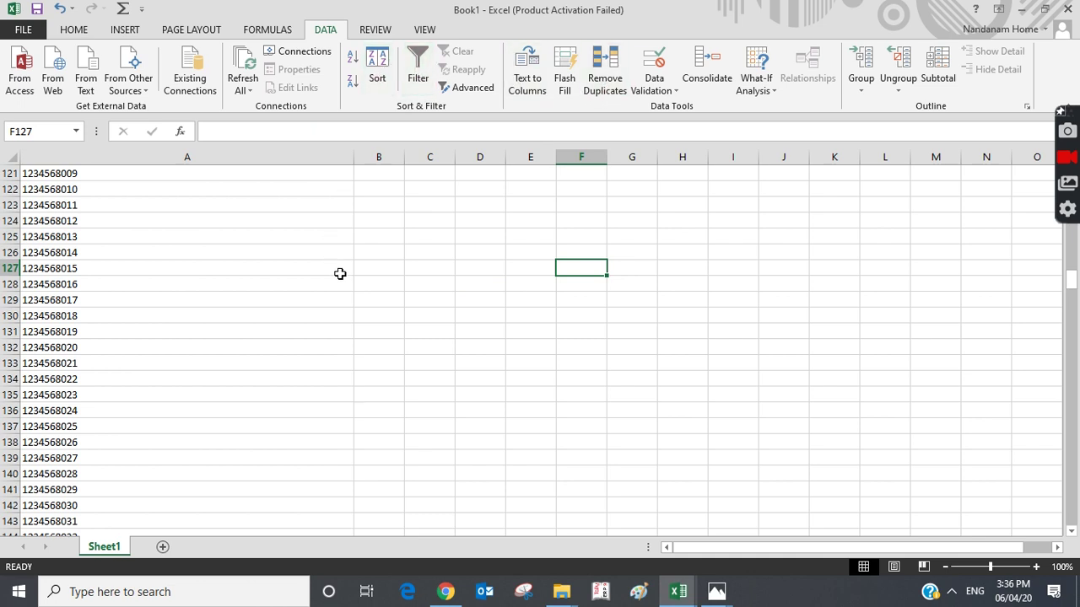
Return to study.xlsx, scroll up near row 148, and bring up the context menu for cell D150
{"action": "key", "text": "alt+Tab"}
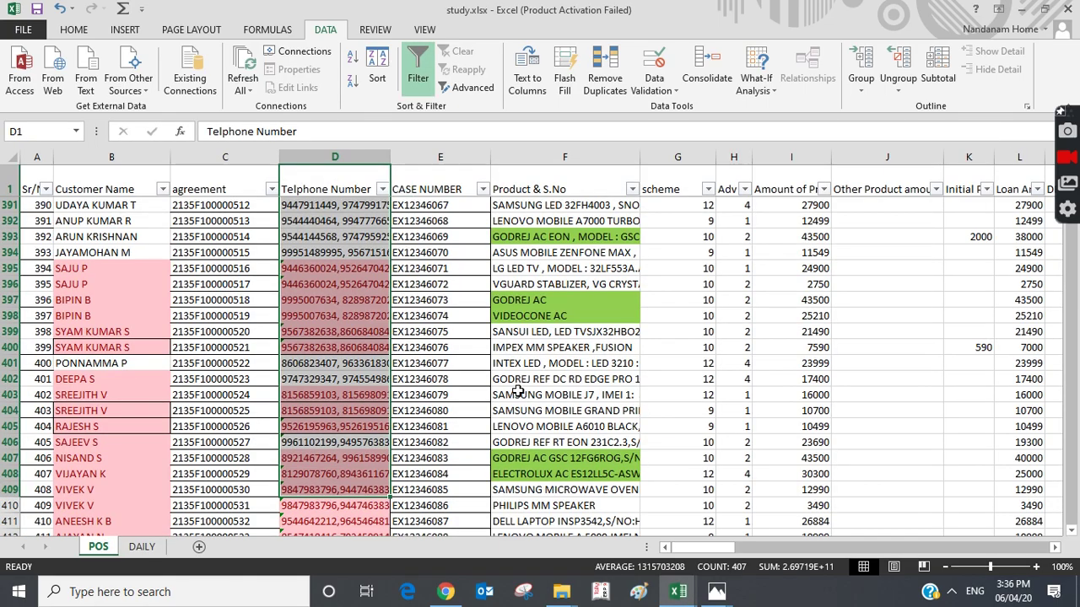
{"action": "scroll", "coordinate": [517, 392], "scroll_direction": "up", "scroll_amount": 20}
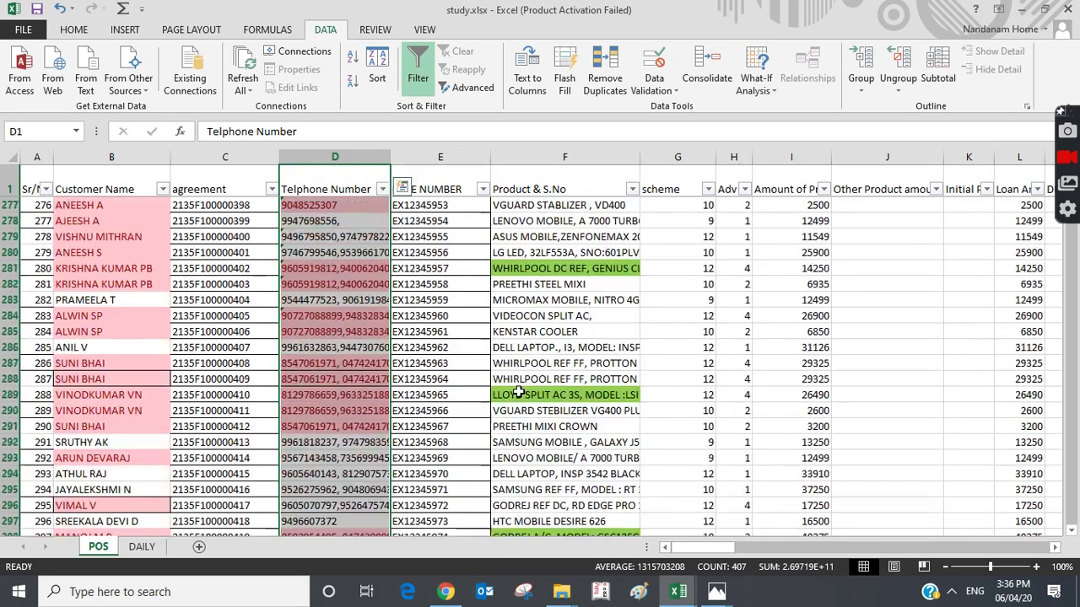
{"action": "scroll", "coordinate": [517, 392], "scroll_direction": "up", "scroll_amount": 20}
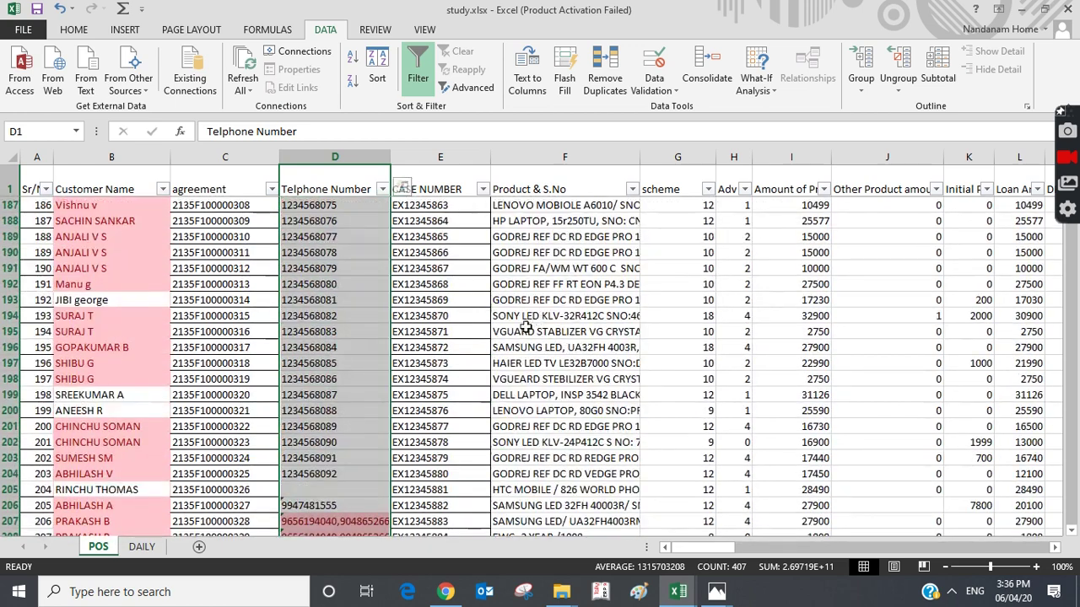
{"action": "scroll", "coordinate": [463, 313], "scroll_direction": "up", "scroll_amount": 6}
{"action": "left_click", "coordinate": [548, 252]}
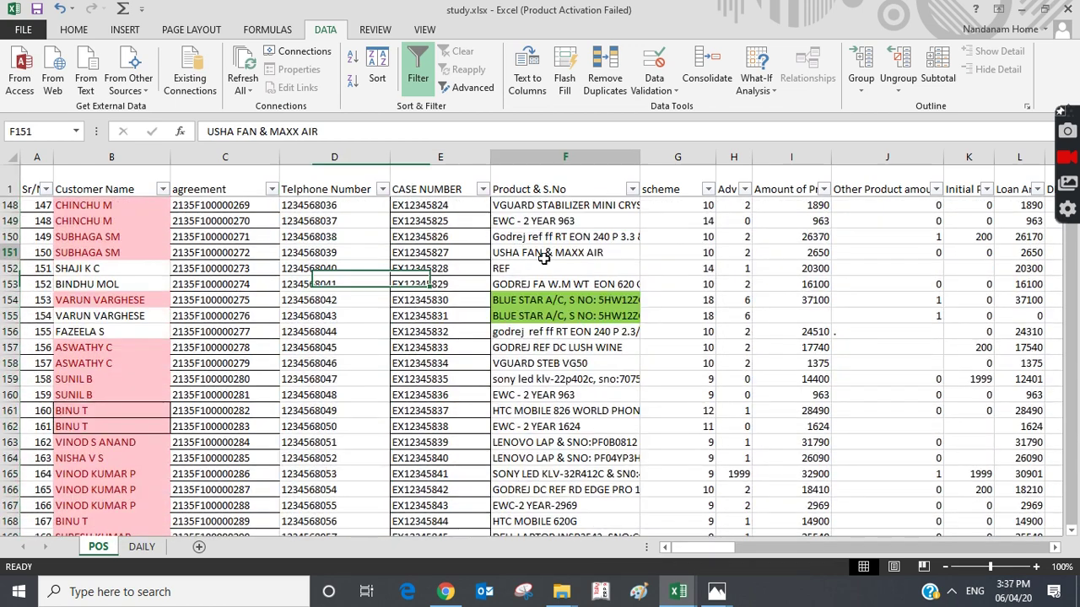
{"action": "left_click", "coordinate": [361, 233]}
{"action": "right_click", "coordinate": [361, 234]}
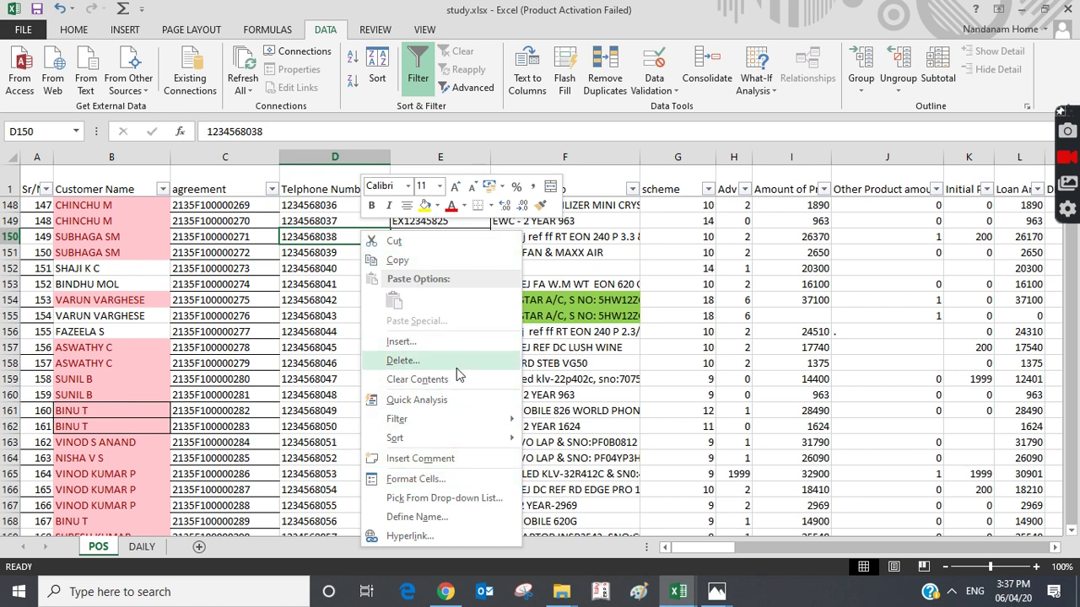
Dismiss the D150 menu without choosing anything and select the whole scheme column G
{"action": "left_click", "coordinate": [628, 387]}
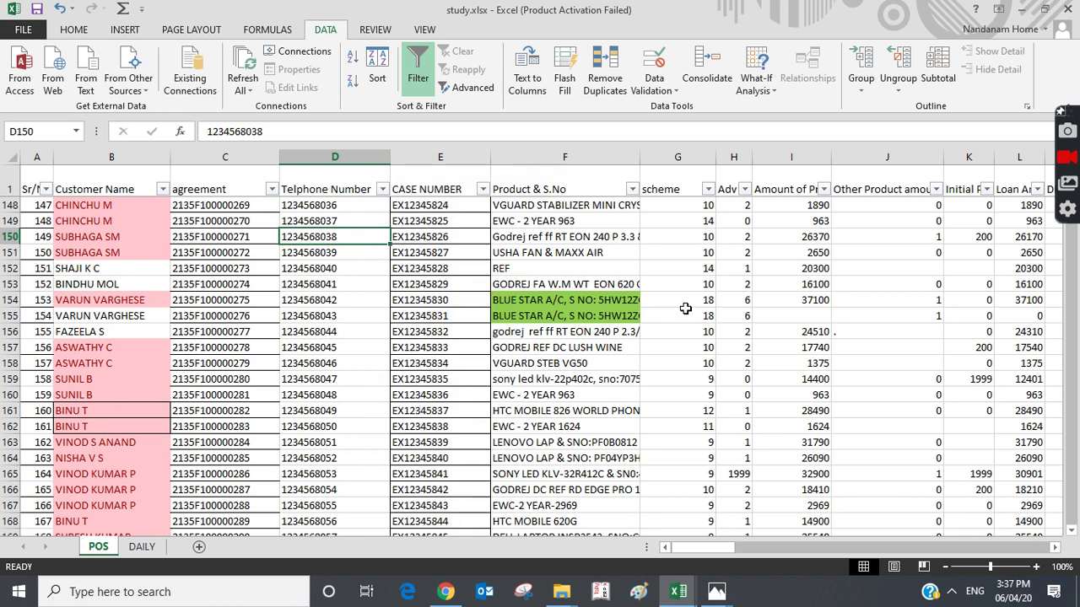
{"action": "left_click", "coordinate": [676, 155]}
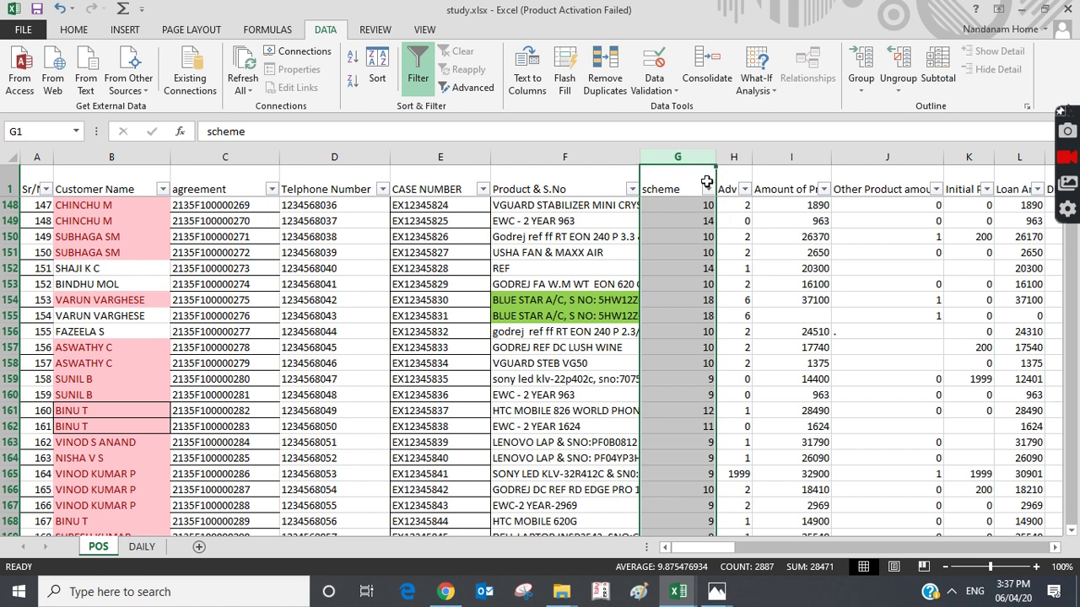
{"action": "left_click", "coordinate": [732, 156]}
{"action": "left_click", "coordinate": [690, 157]}
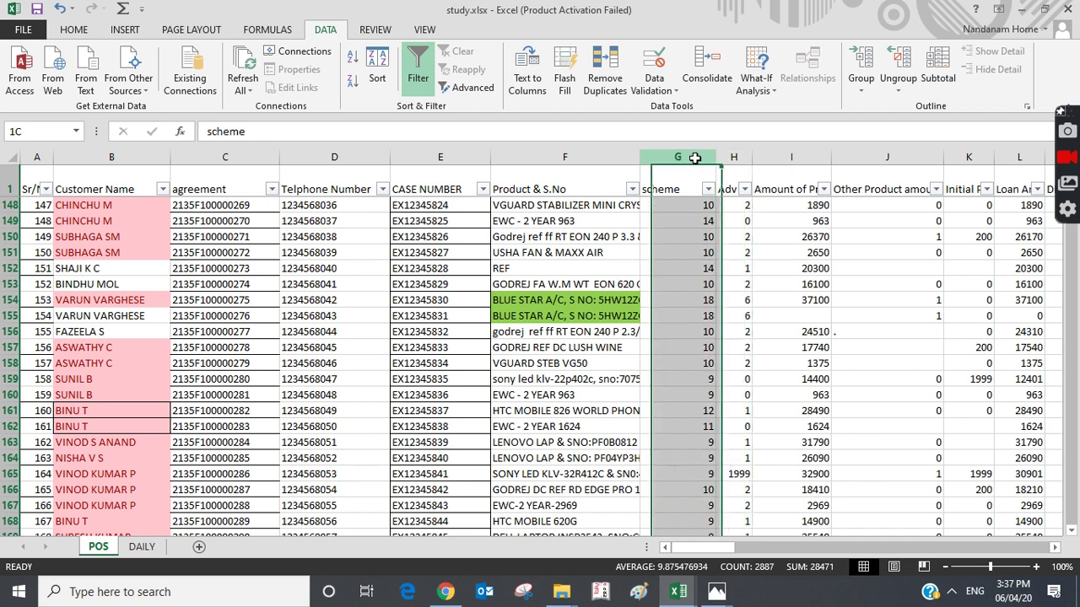
{"action": "left_click", "coordinate": [729, 156]}
{"action": "mouse_move", "coordinate": [726, 156]}
{"action": "left_mouse_down"}
{"action": "mouse_move", "coordinate": [699, 157]}
{"action": "mouse_move", "coordinate": [733, 156]}
{"action": "left_mouse_up"}
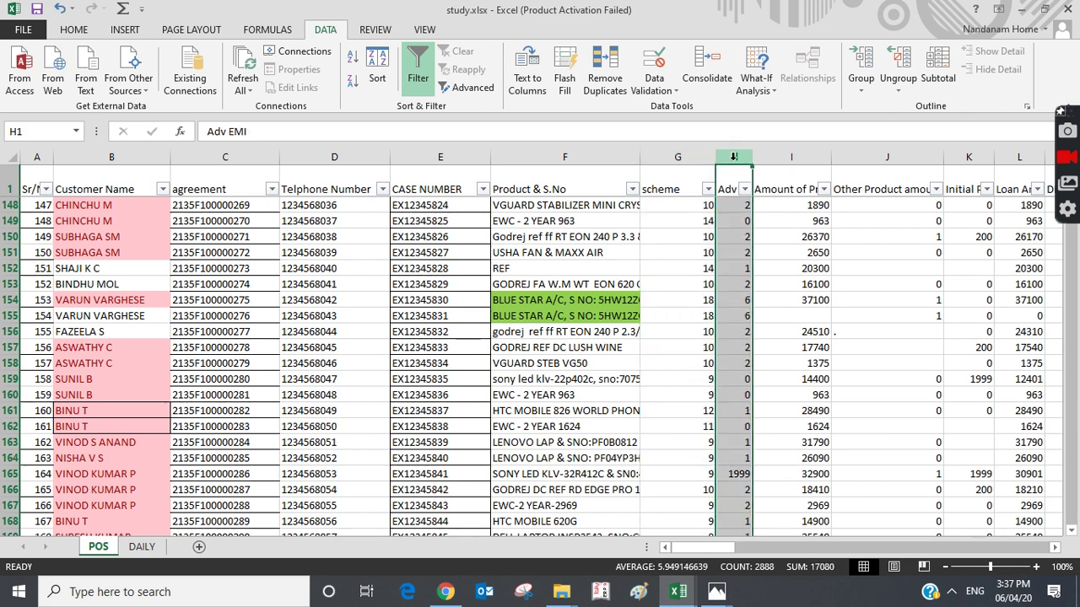
{"action": "right_click", "coordinate": [733, 156]}
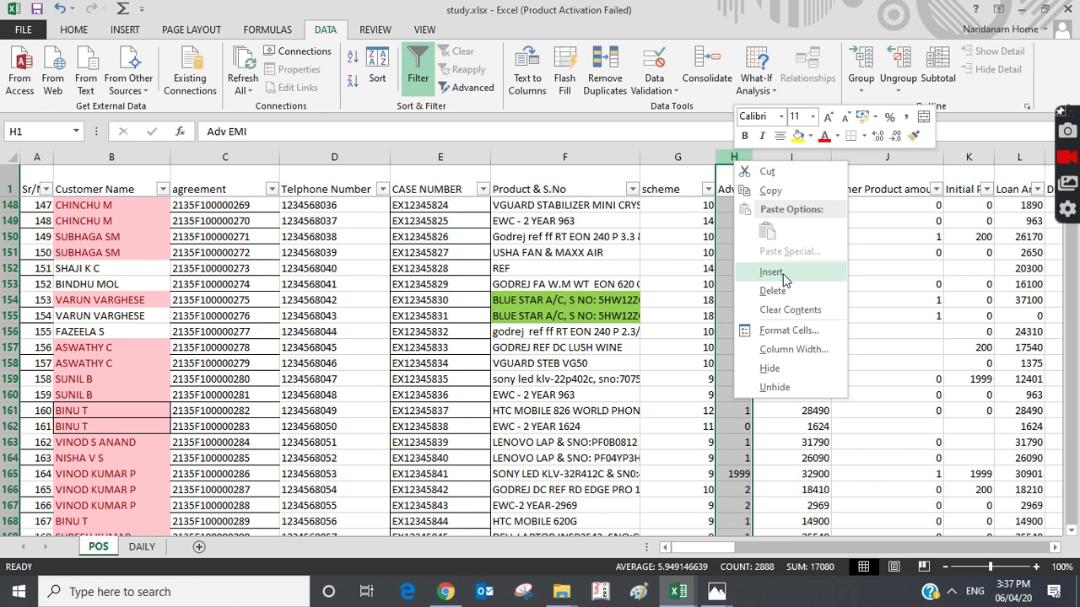
{"action": "left_click", "coordinate": [771, 272]}
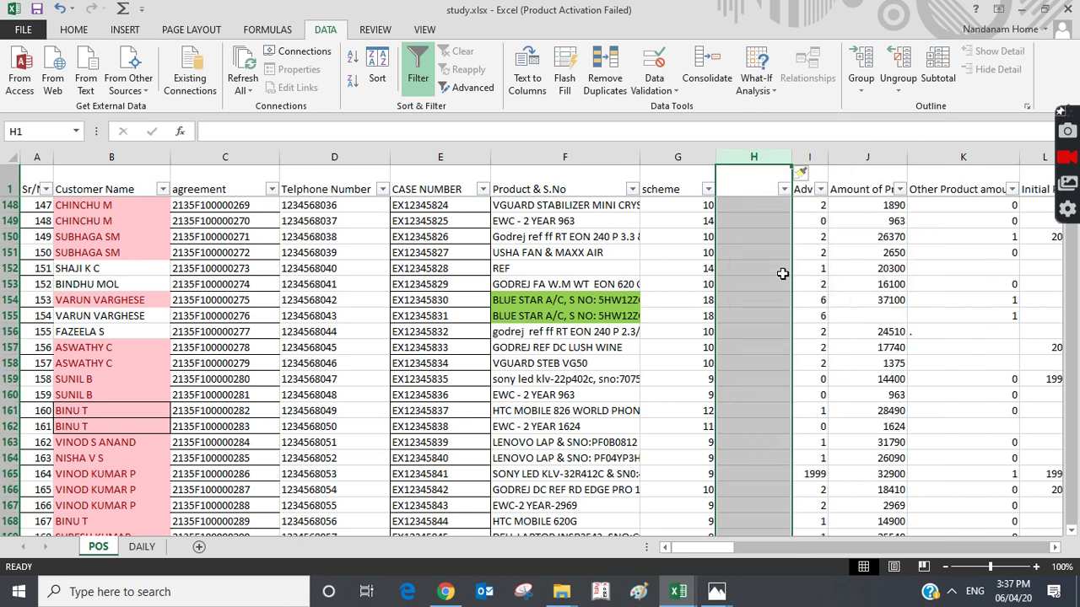
{"action": "left_click", "coordinate": [756, 177]}
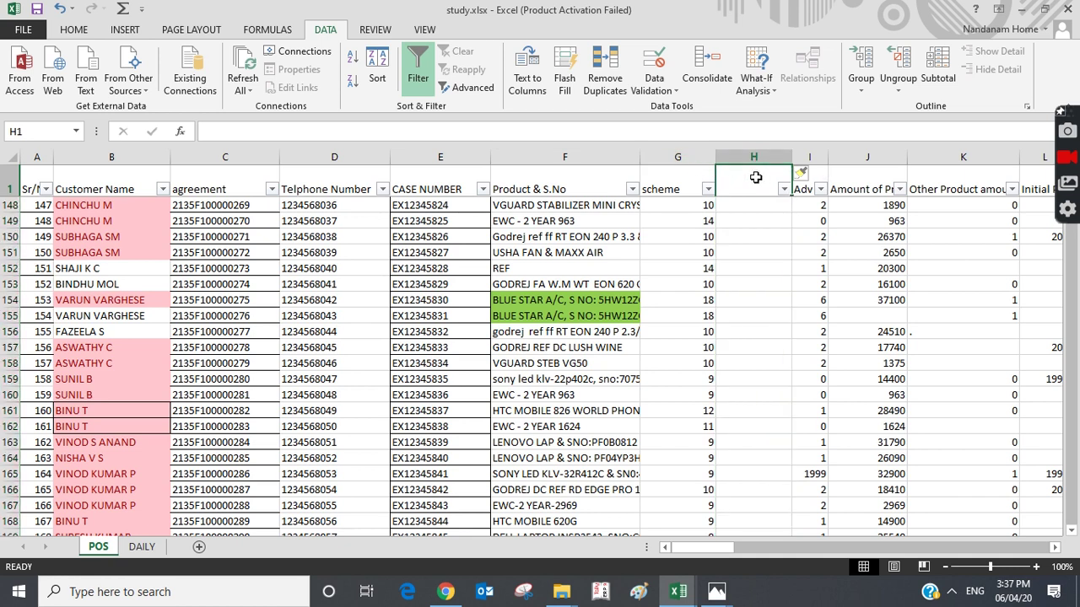
{"action": "left_click", "coordinate": [758, 223]}
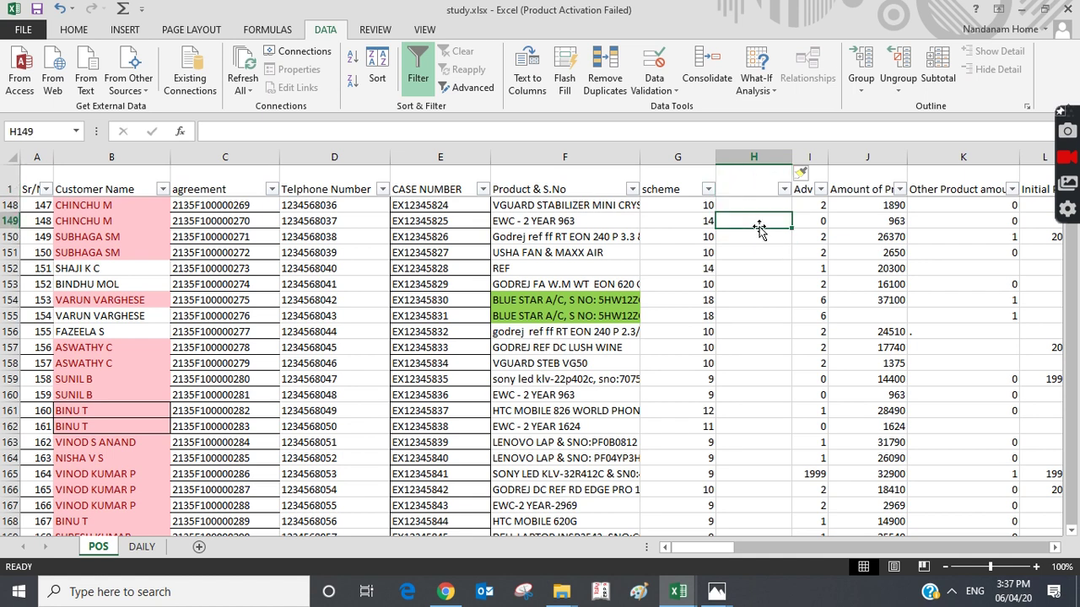
{"action": "right_click", "coordinate": [756, 158]}
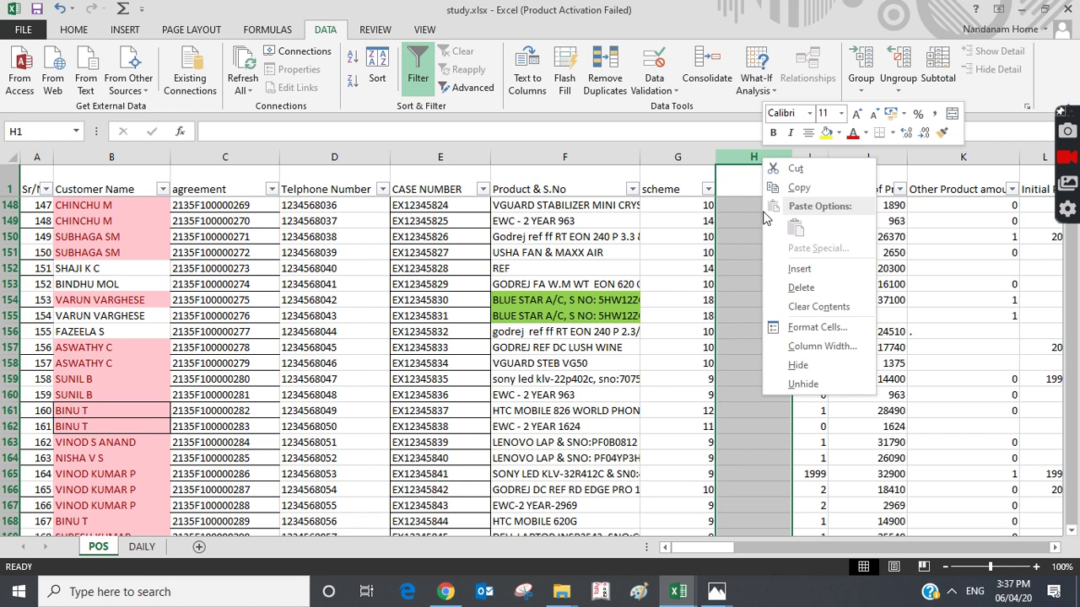
{"action": "left_click", "coordinate": [801, 287]}
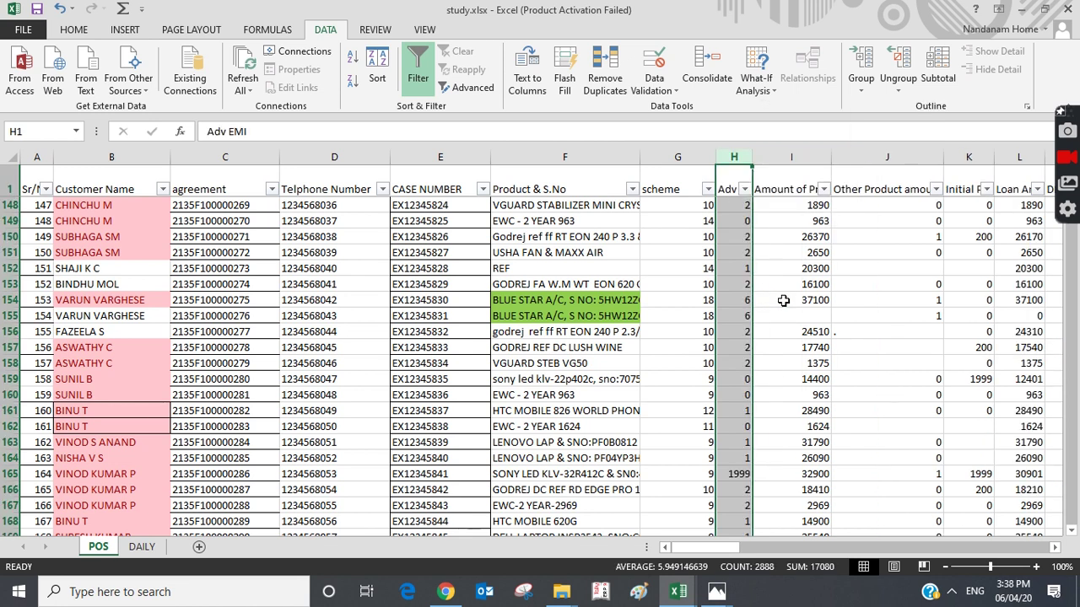
Set the Amount of Product column I to an exact width of 25
{"action": "left_click", "coordinate": [786, 235]}
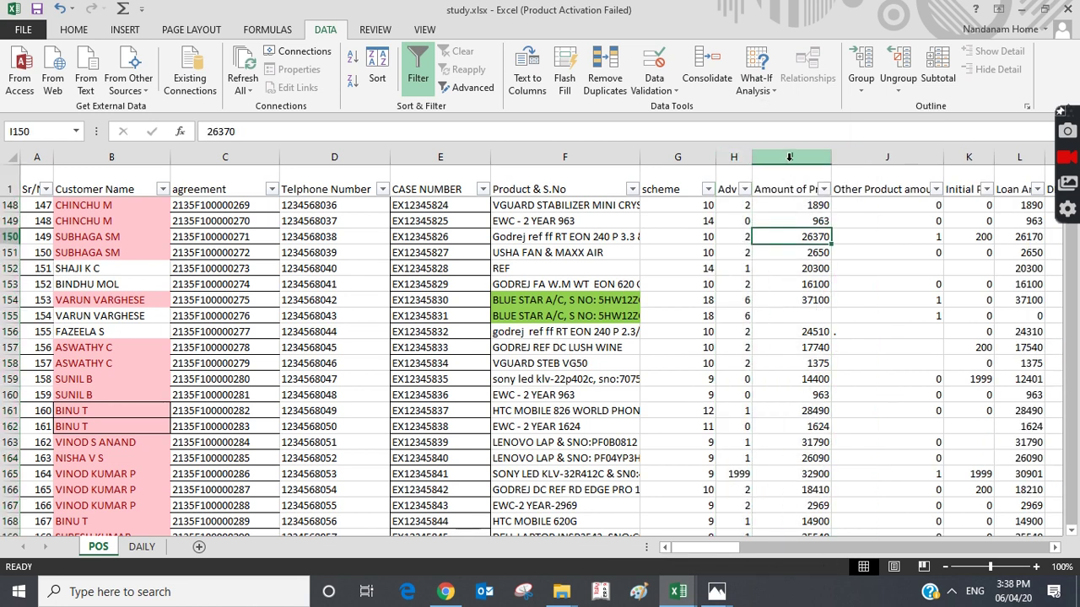
{"action": "right_click", "coordinate": [789, 157]}
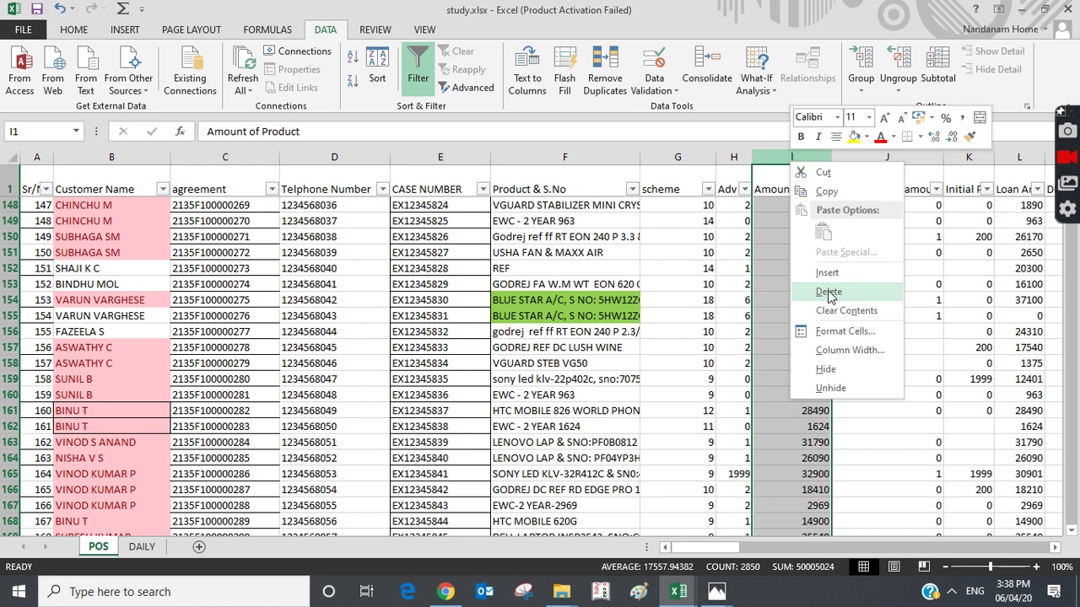
{"action": "left_click", "coordinate": [848, 350]}
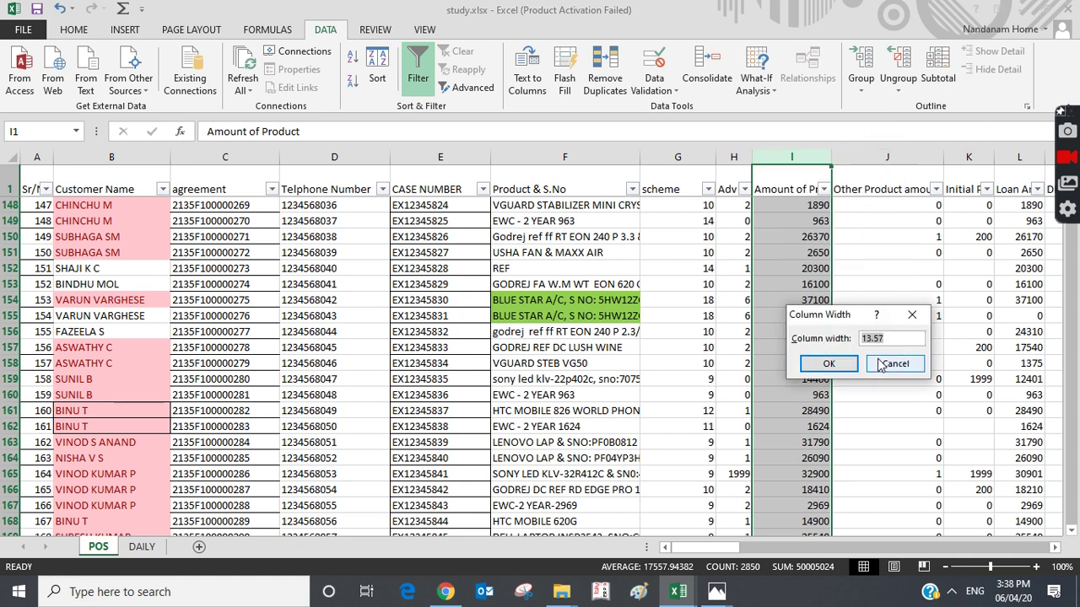
{"action": "type", "text": "25"}
{"action": "key", "text": "Return"}
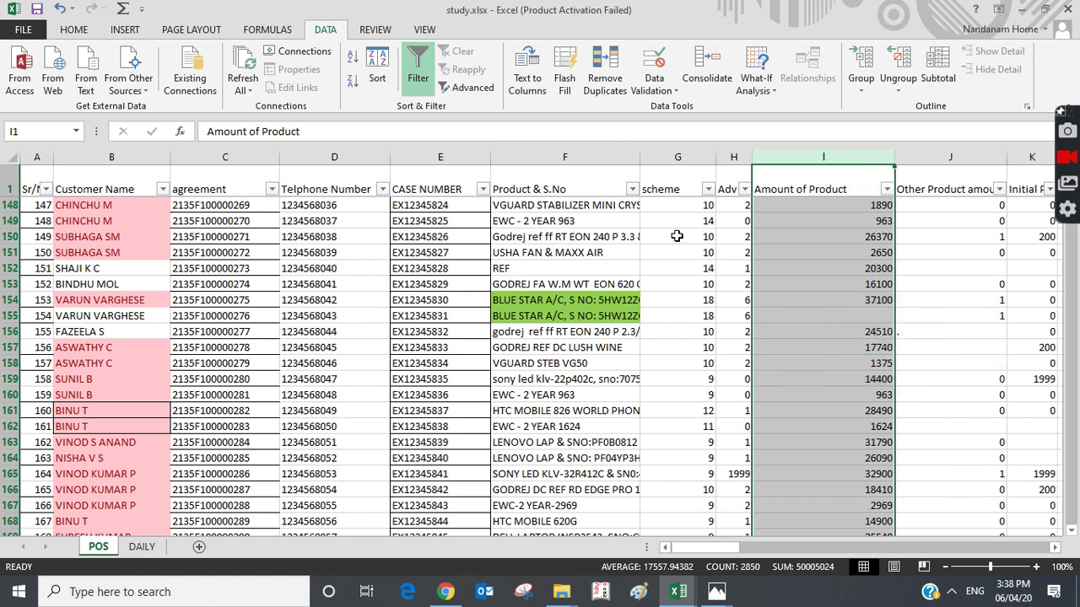
Drag column I's border to about 34.00, then narrow it and select amount 2650 in I151
{"action": "left_click", "coordinate": [869, 268]}
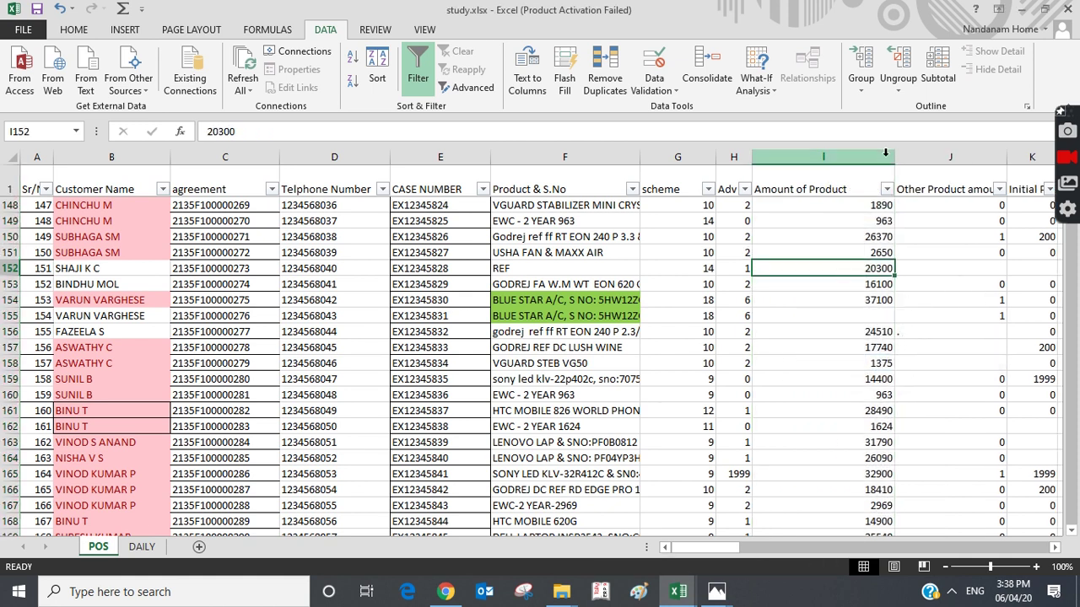
{"action": "mouse_move", "coordinate": [894, 156]}
{"action": "left_mouse_down"}
{"action": "mouse_move", "coordinate": [961, 167]}
{"action": "mouse_move", "coordinate": [843, 160]}
{"action": "mouse_move", "coordinate": [892, 161]}
{"action": "left_mouse_up"}
{"action": "left_click", "coordinate": [918, 263]}
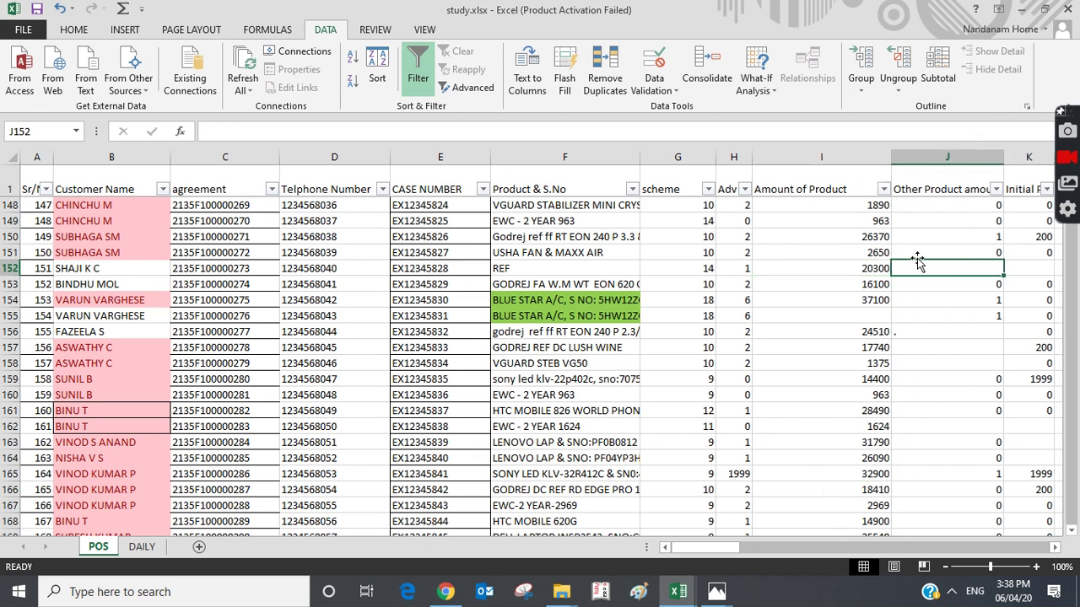
{"action": "left_click", "coordinate": [786, 253]}
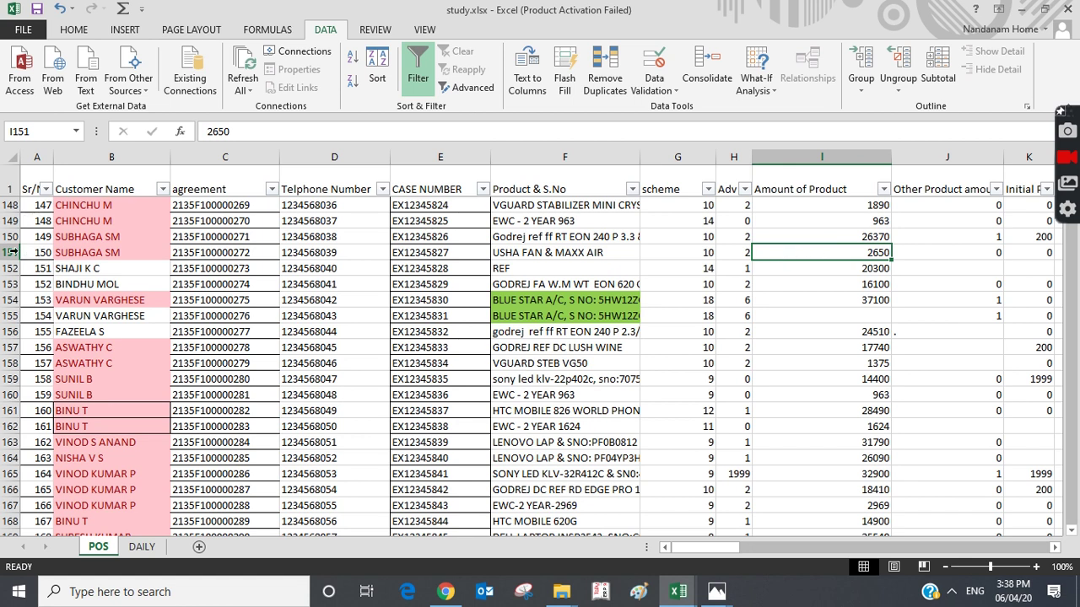
{"action": "left_click", "coordinate": [13, 252]}
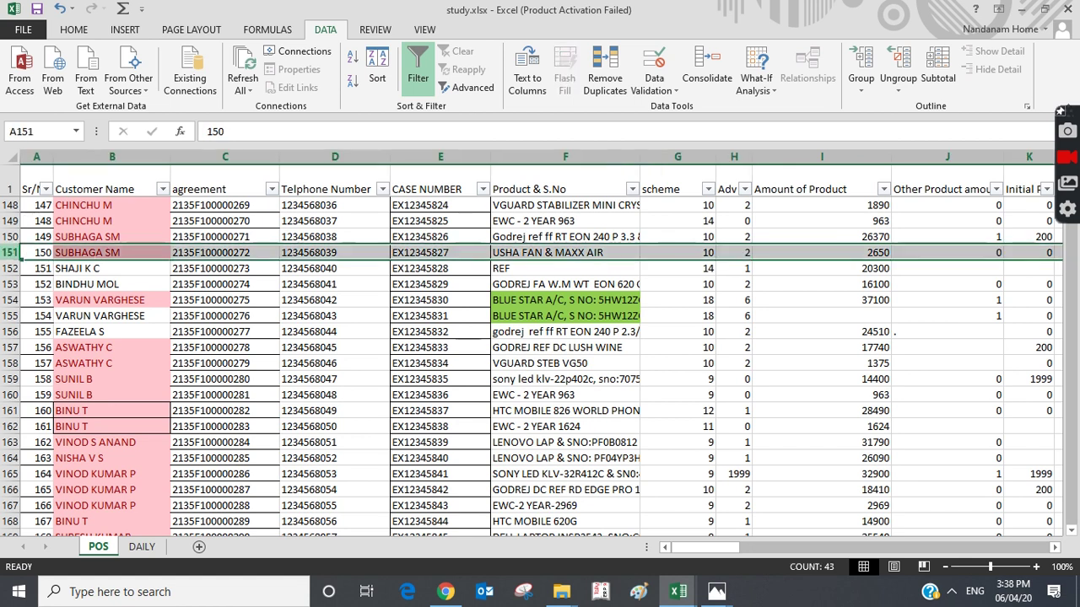
{"action": "right_click", "coordinate": [813, 253]}
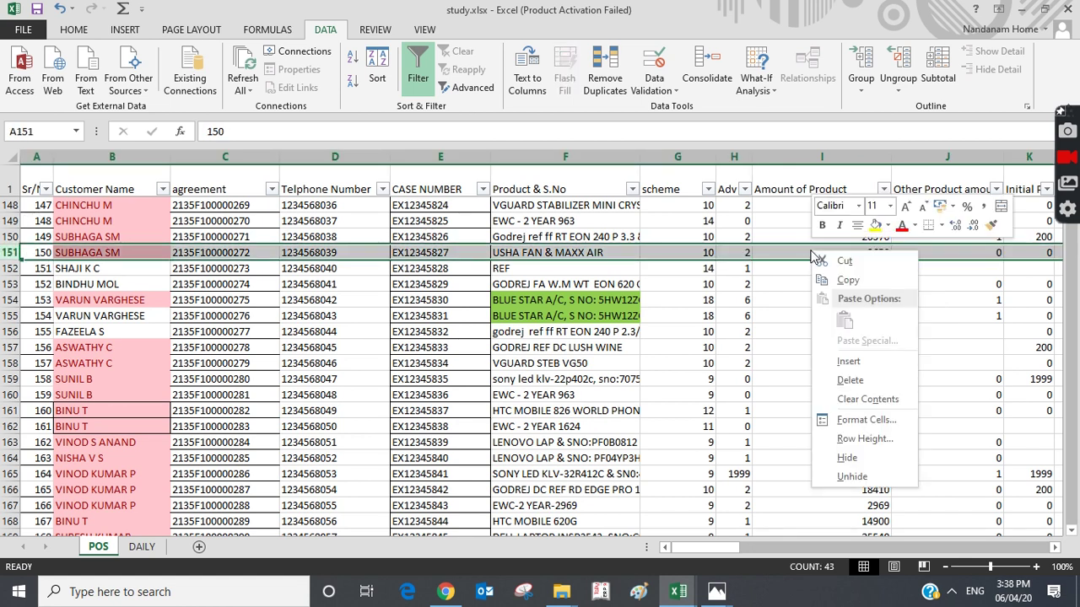
{"action": "left_click", "coordinate": [858, 440]}
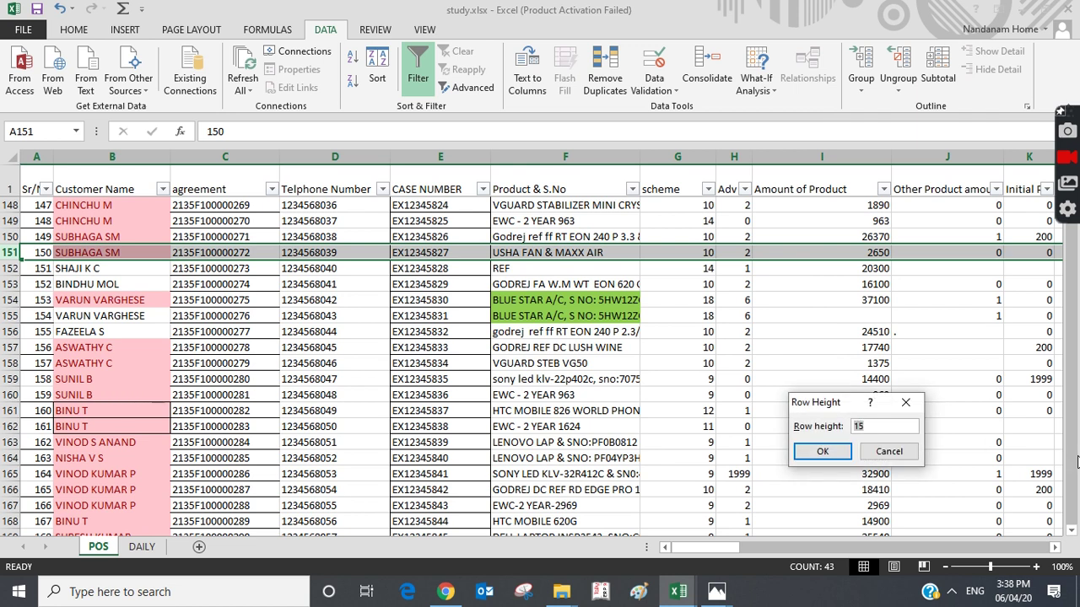
{"action": "key", "text": "Return"}
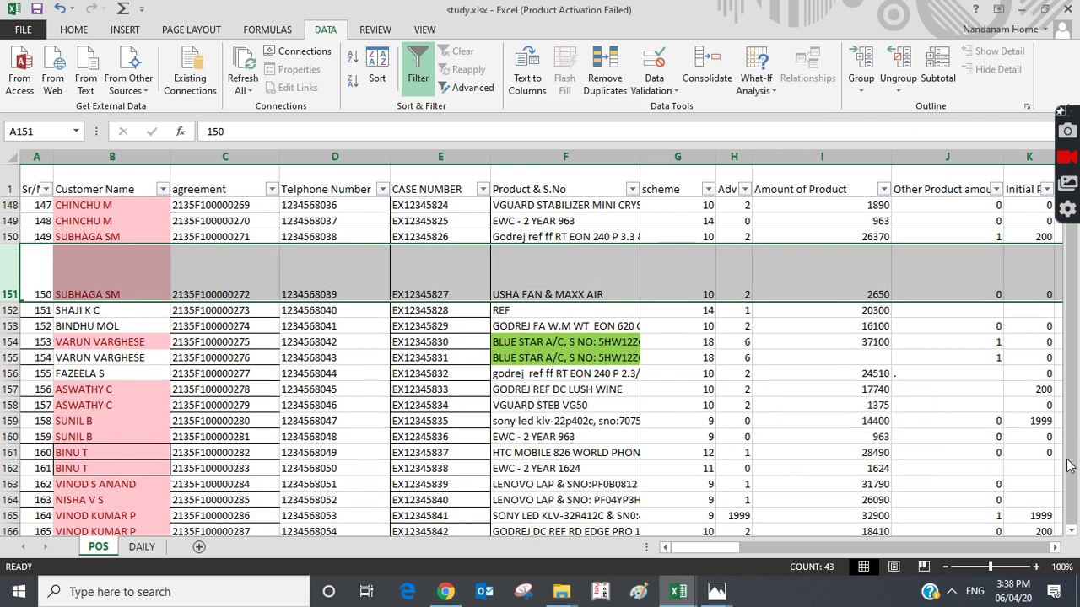
{"action": "left_click", "coordinate": [257, 279]}
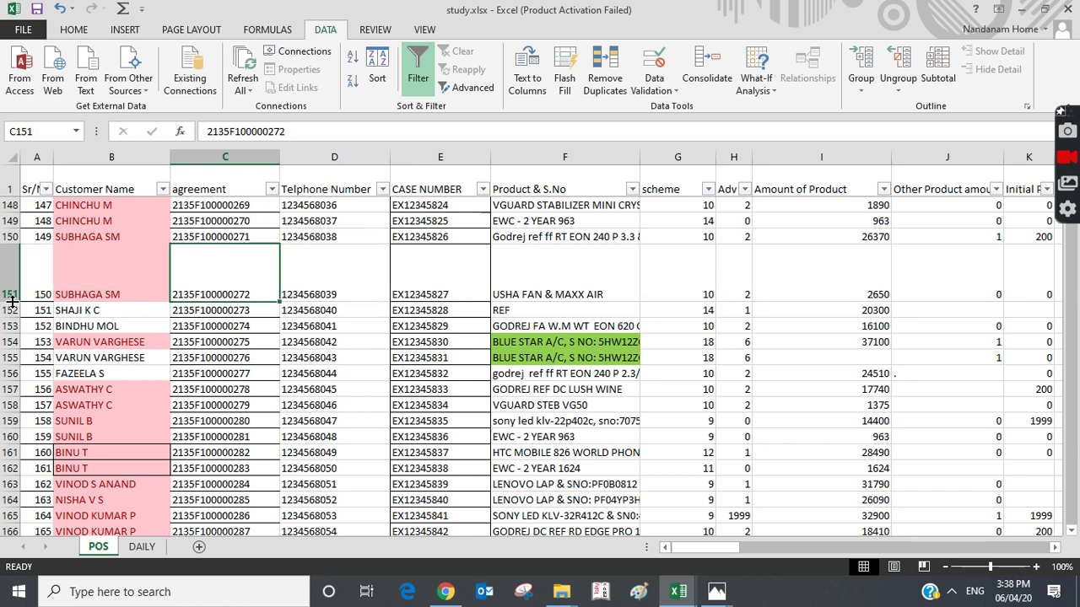
{"action": "left_click_drag", "start_coordinate": [12, 301], "coordinate": [14, 262]}
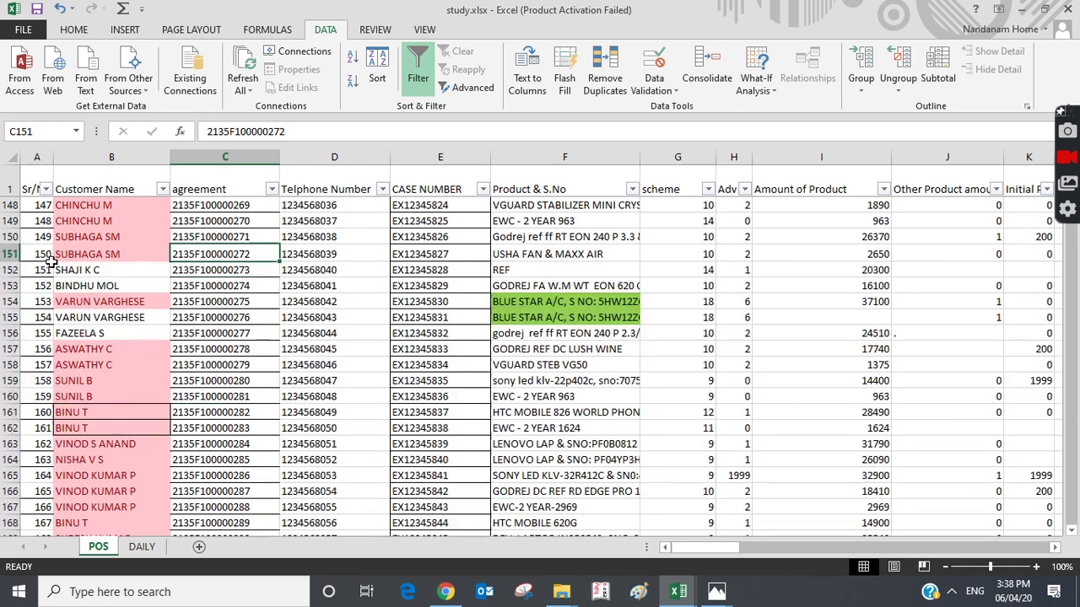
Drag rows 129, 137, 133 and 146 to make each slightly taller
{"action": "scroll", "coordinate": [219, 310], "scroll_direction": "up", "scroll_amount": 7}
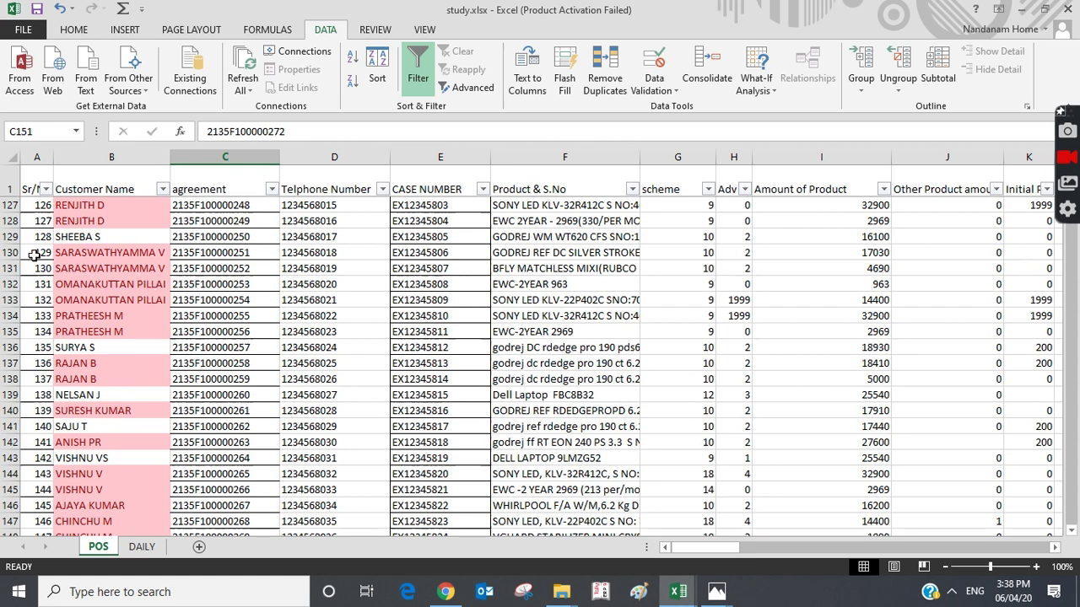
{"action": "left_click_drag", "start_coordinate": [15, 244], "coordinate": [15, 263]}
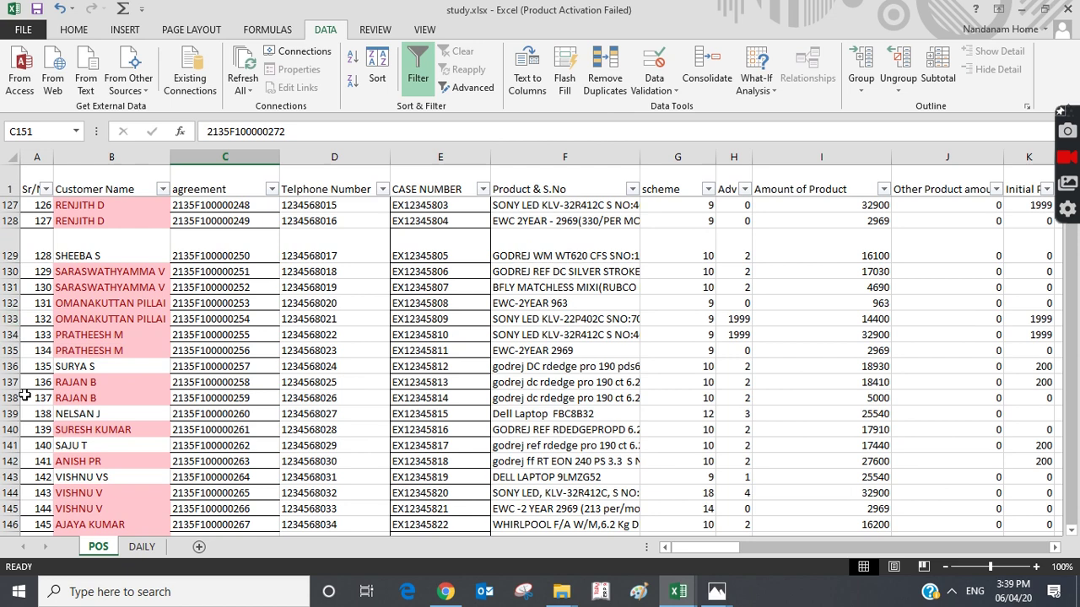
{"action": "left_click_drag", "start_coordinate": [14, 391], "coordinate": [13, 407]}
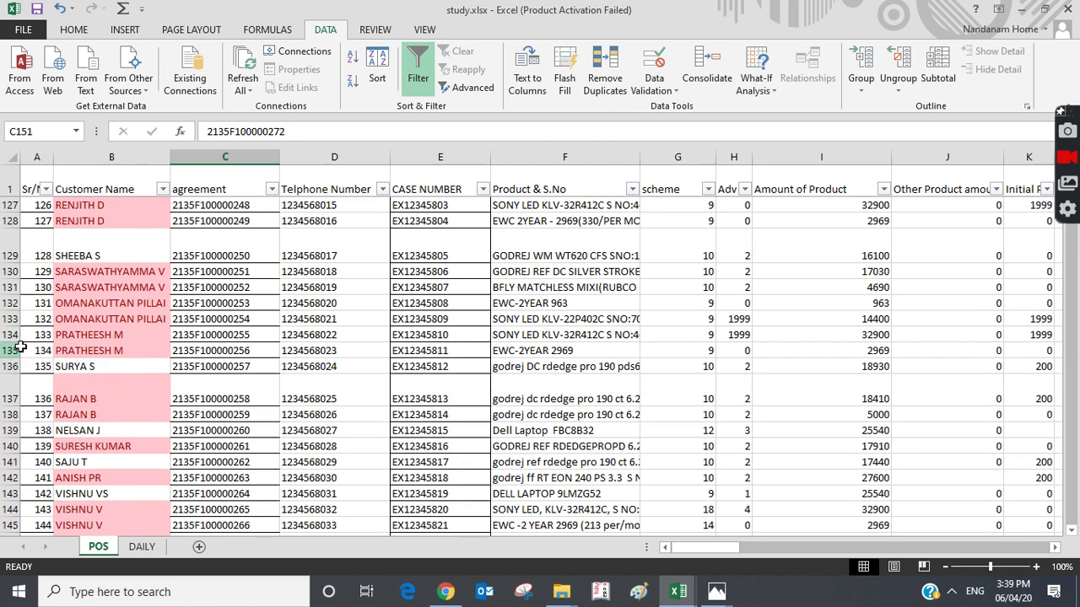
{"action": "left_click_drag", "start_coordinate": [16, 326], "coordinate": [16, 353]}
{"action": "scroll", "coordinate": [17, 355], "scroll_direction": "down", "scroll_amount": 4}
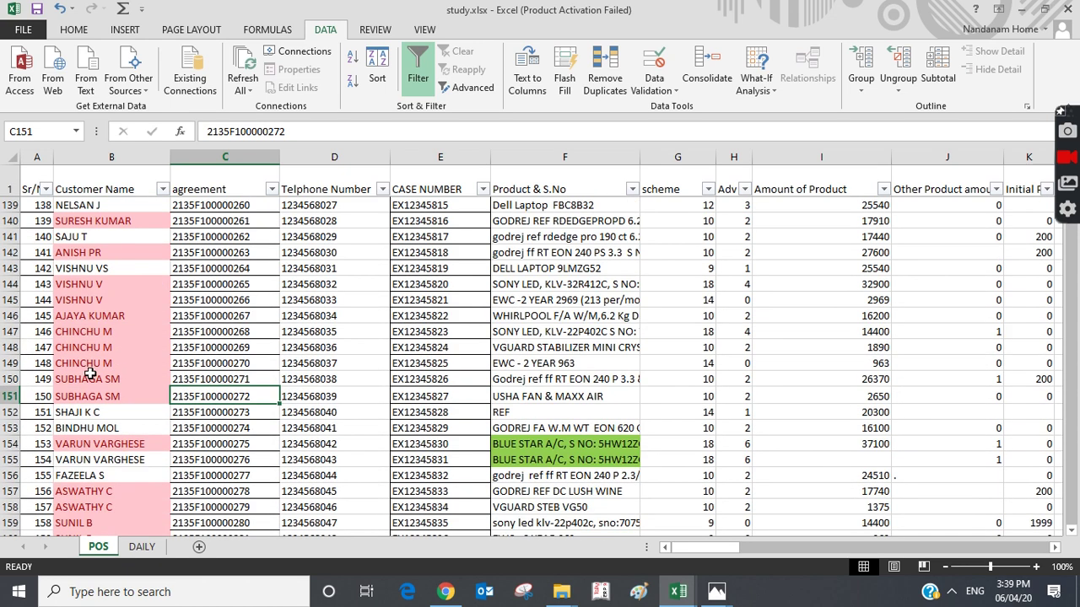
{"action": "left_click_drag", "start_coordinate": [13, 323], "coordinate": [14, 363]}
Select rows 128 to 145 and give them all a uniform height of 14.25
{"action": "scroll", "coordinate": [130, 370], "scroll_direction": "up", "scroll_amount": 5}
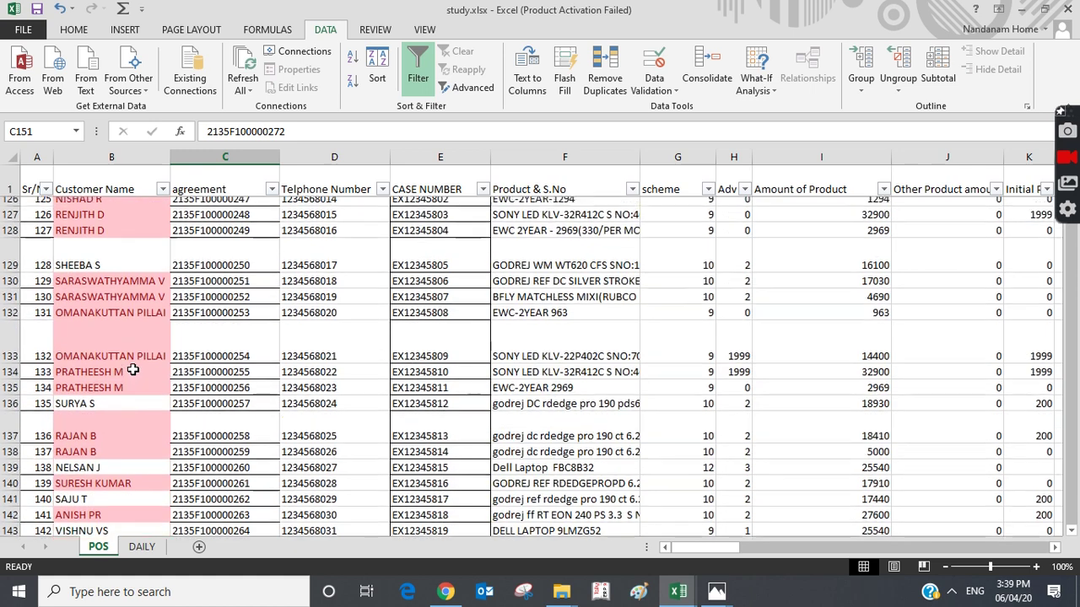
{"action": "scroll", "coordinate": [133, 369], "scroll_direction": "up", "scroll_amount": 1}
{"action": "left_click_drag", "start_coordinate": [13, 268], "coordinate": [13, 393]}
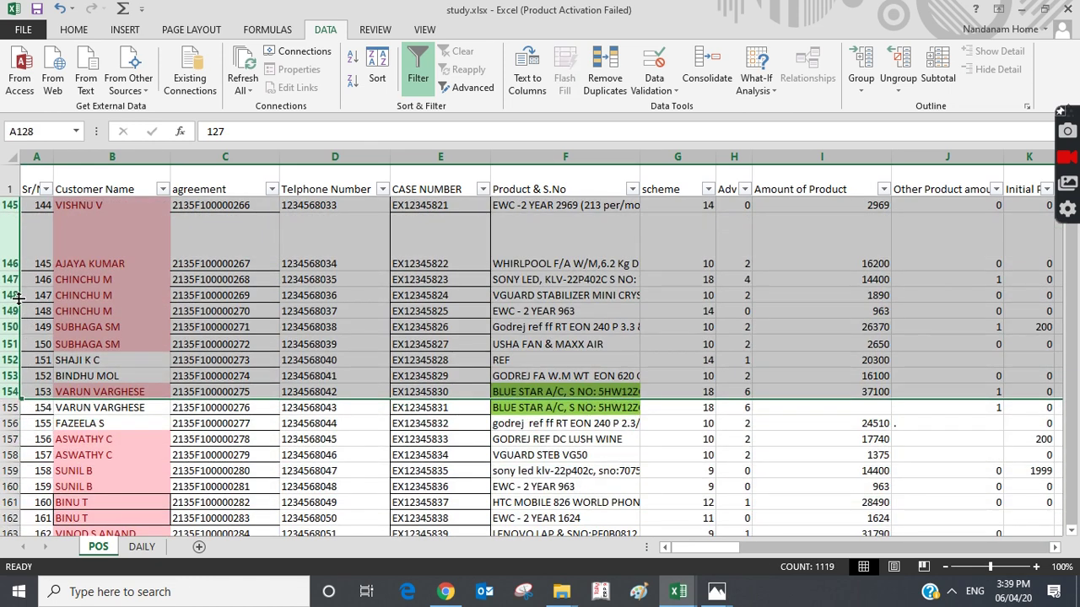
{"action": "left_click_drag", "start_coordinate": [15, 286], "coordinate": [15, 284]}
{"action": "scroll", "coordinate": [238, 315], "scroll_direction": "up", "scroll_amount": 4}
{"action": "scroll", "coordinate": [239, 315], "scroll_direction": "up", "scroll_amount": 5}
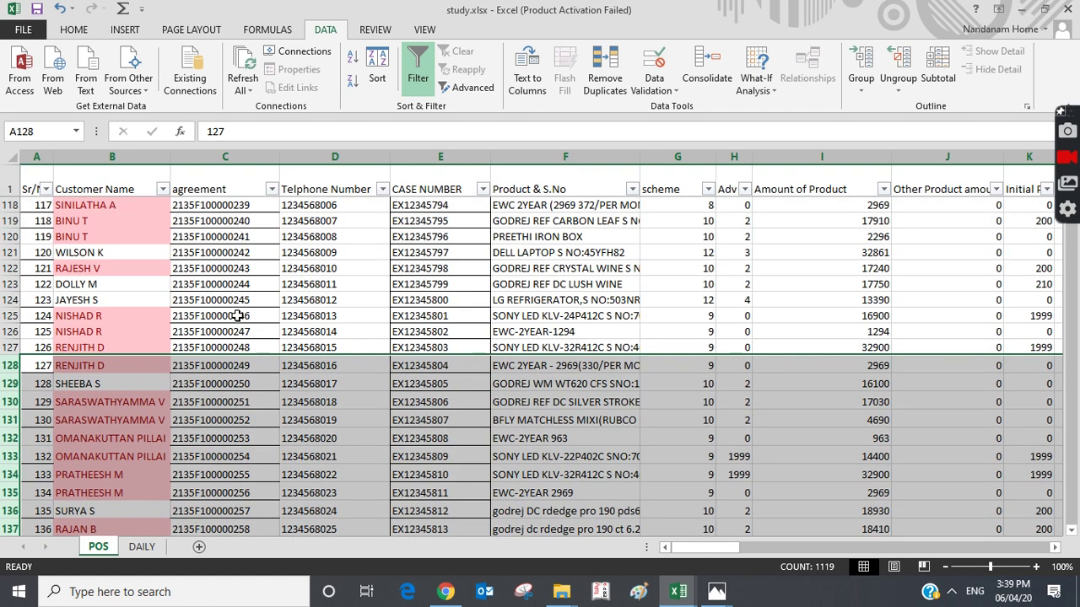
{"action": "scroll", "coordinate": [239, 315], "scroll_direction": "down", "scroll_amount": 3}
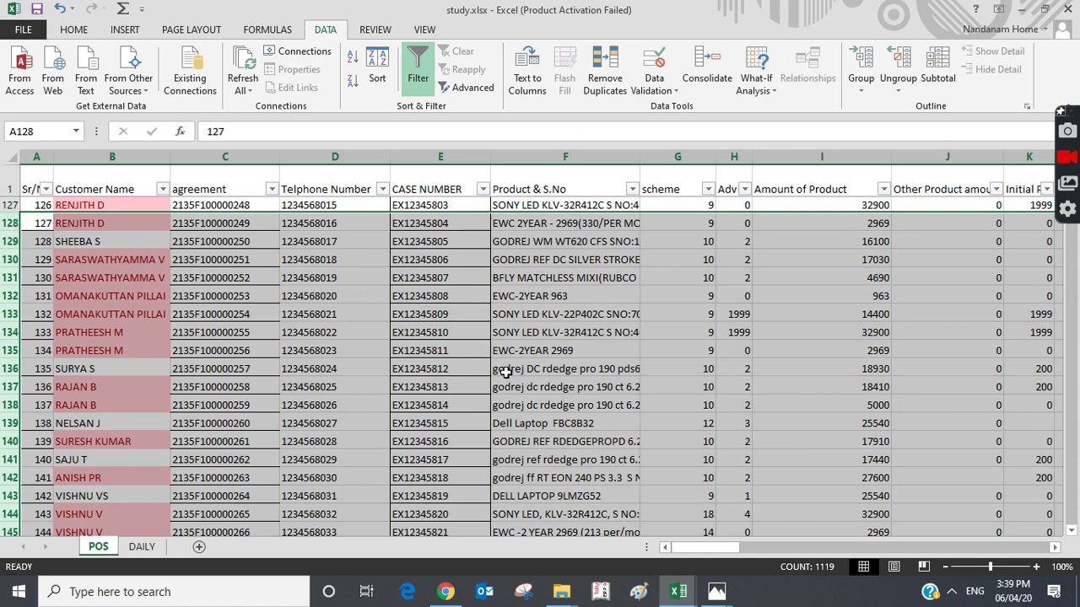
{"action": "left_click", "coordinate": [916, 347]}
{"action": "right_click", "coordinate": [621, 243]}
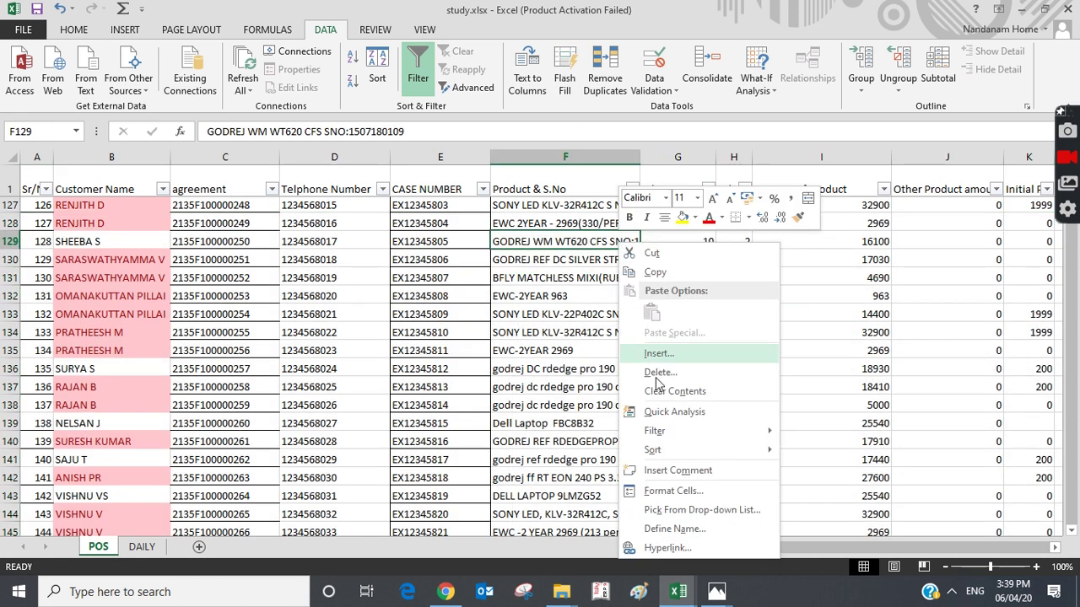
{"action": "mouse_move", "coordinate": [719, 459]}
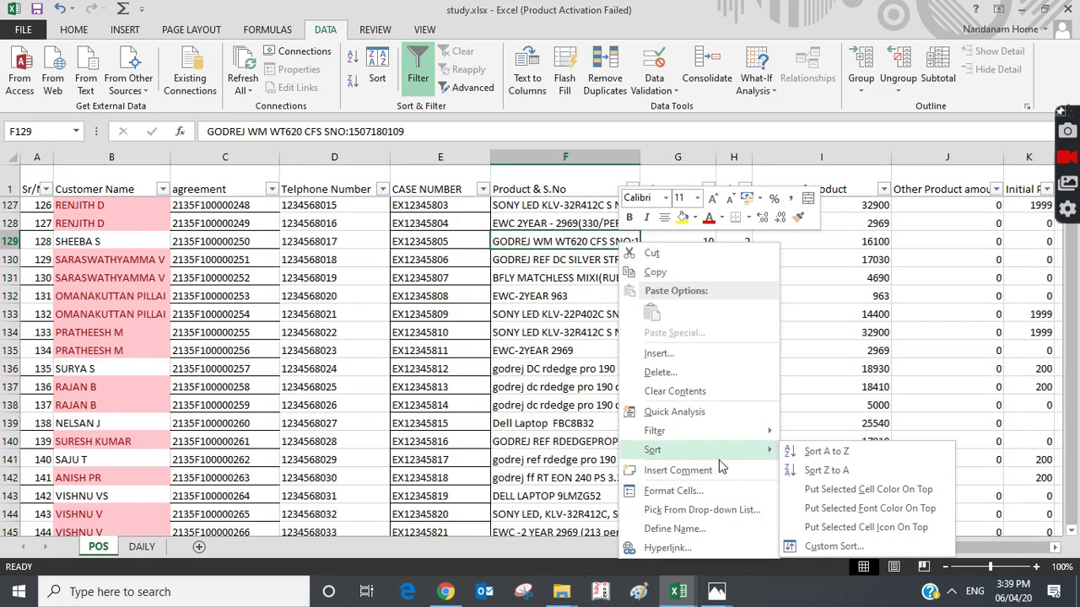
{"action": "mouse_move", "coordinate": [708, 432]}
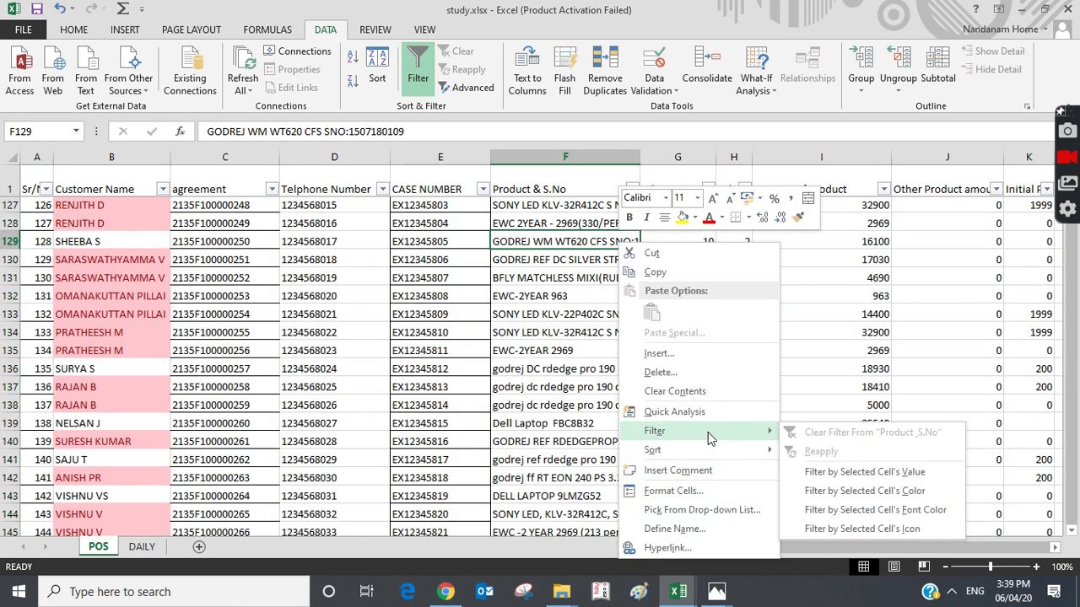
{"action": "left_click", "coordinate": [903, 483]}
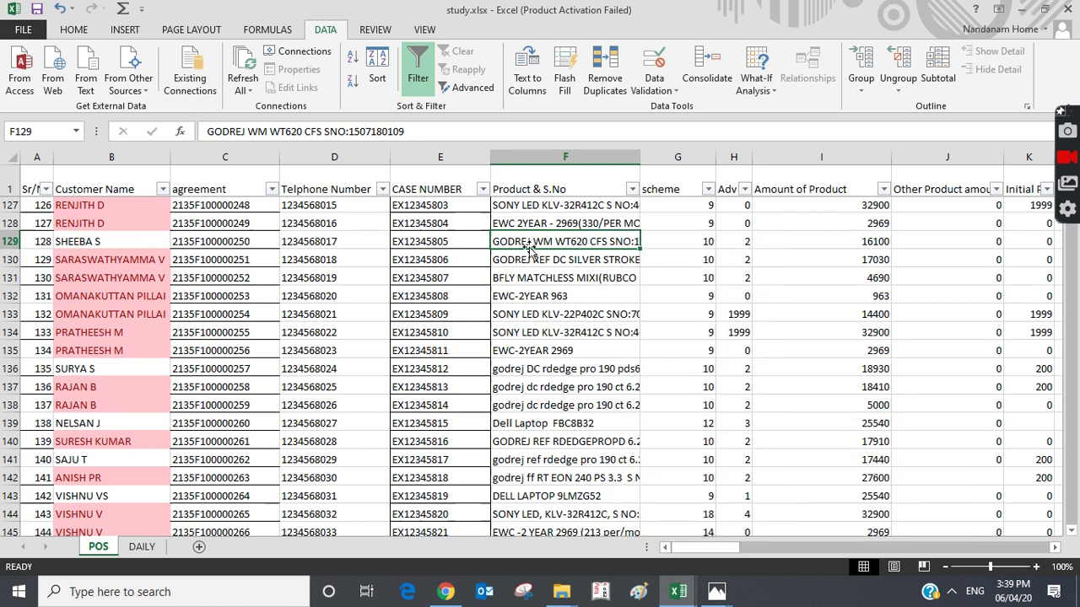
{"action": "left_click", "coordinate": [583, 221]}
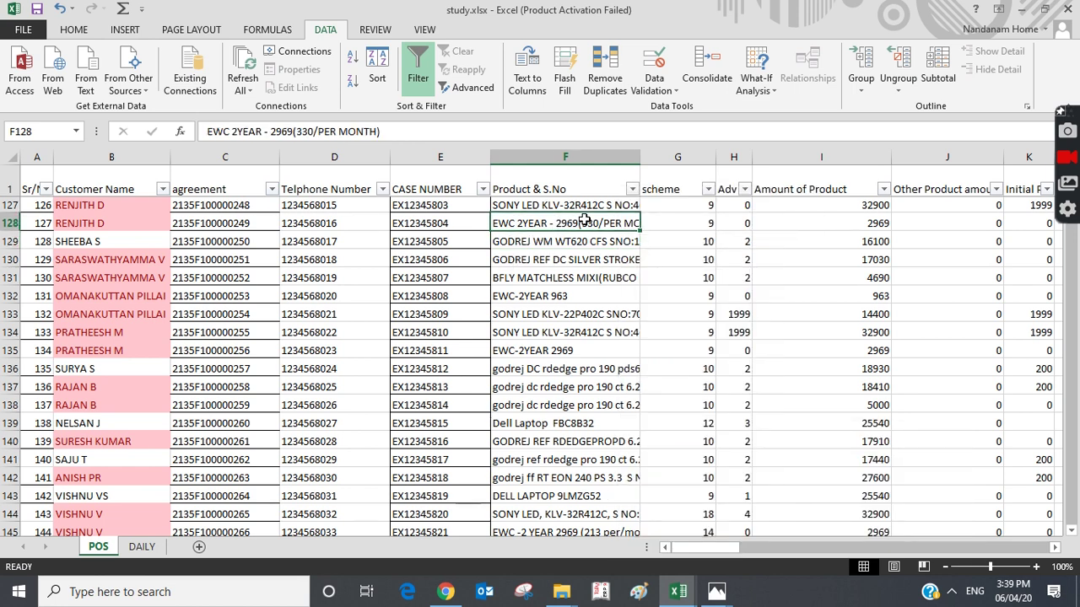
{"action": "left_click", "coordinate": [457, 221]}
{"action": "right_click", "coordinate": [458, 221]}
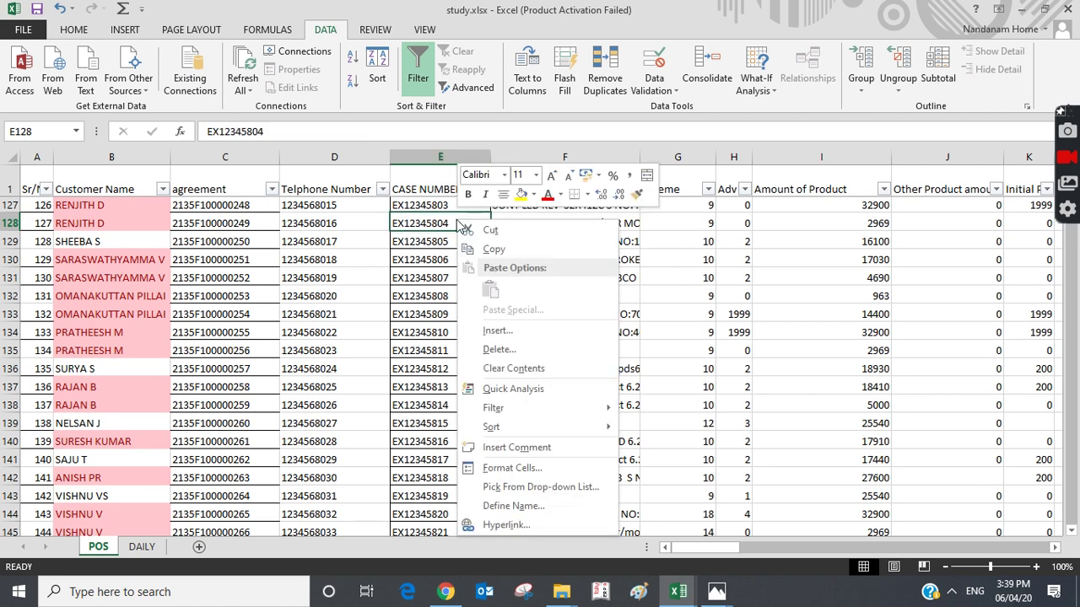
{"action": "mouse_move", "coordinate": [506, 412]}
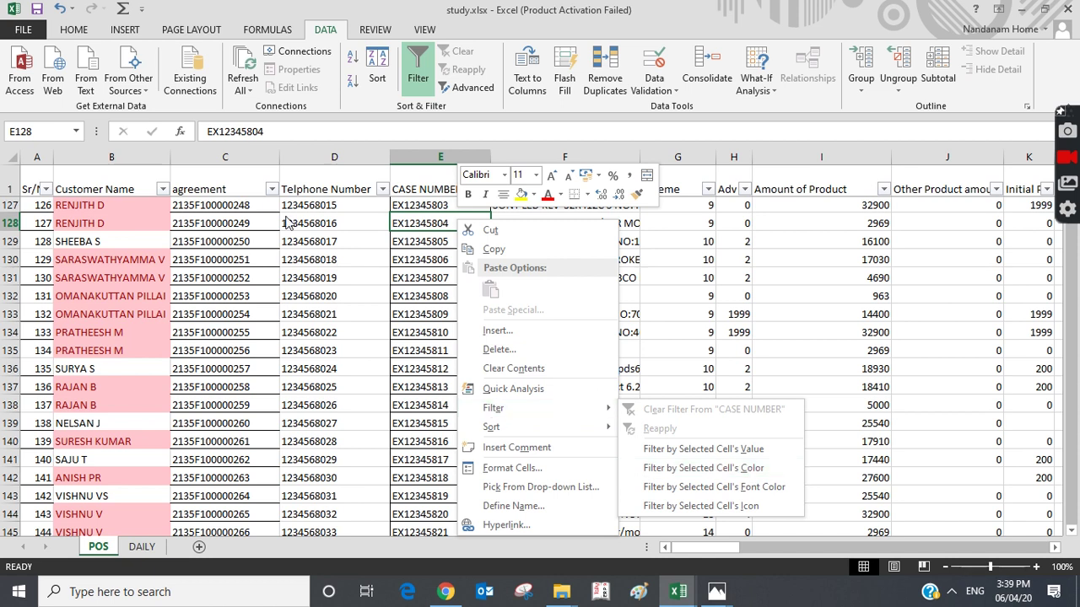
{"action": "key", "text": "Escape"}
{"action": "key", "text": "Escape"}
{"action": "right_click", "coordinate": [432, 221]}
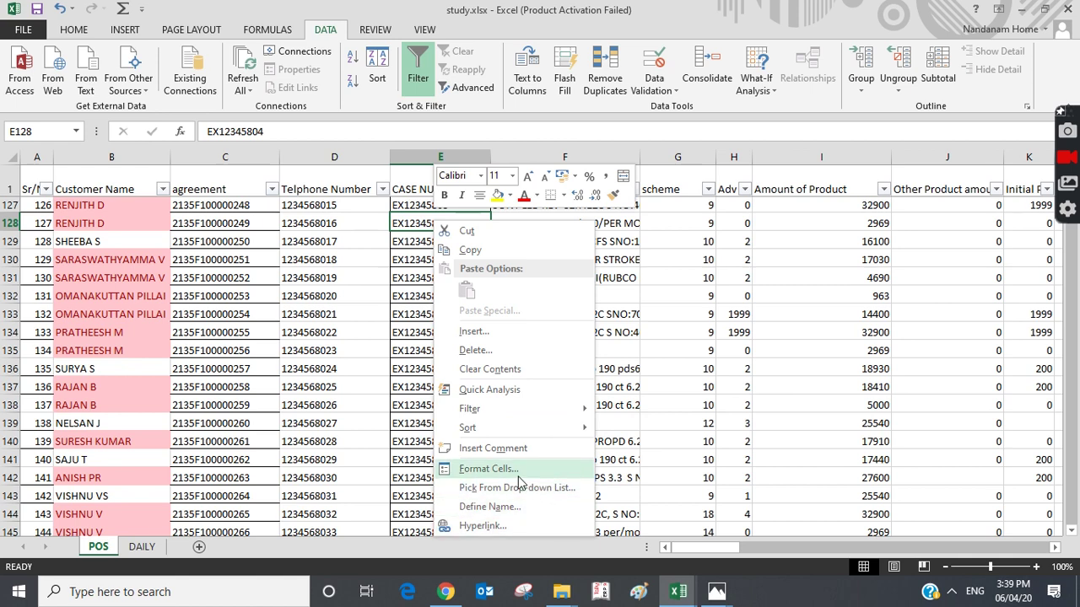
{"action": "key", "text": "Escape"}
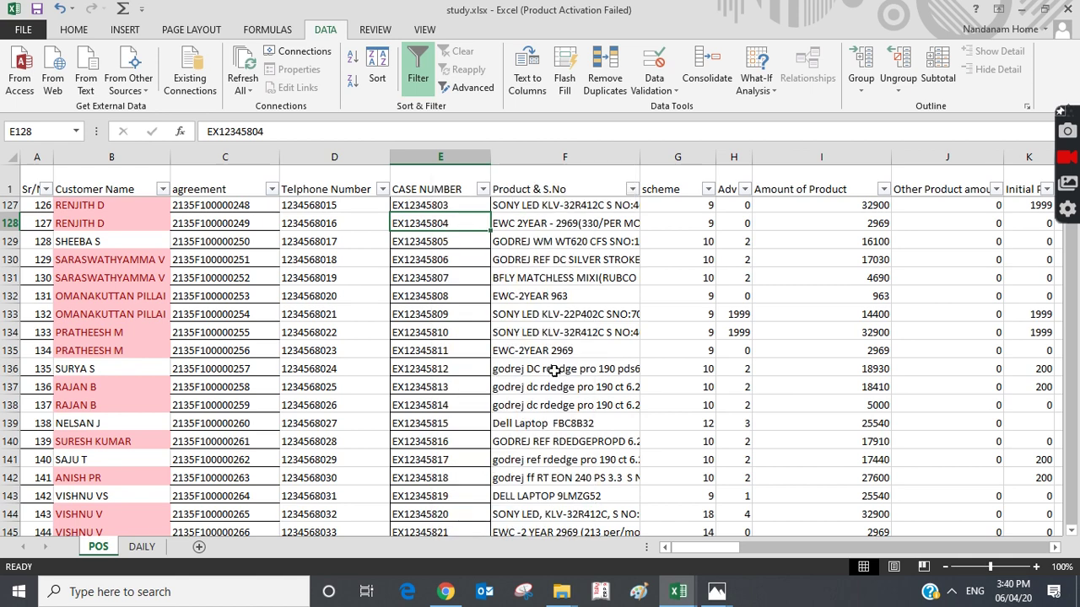
Open Format Cells for case number cell E128 with Ctrl+1 and choose the General category
{"action": "key", "text": "ctrl+1"}
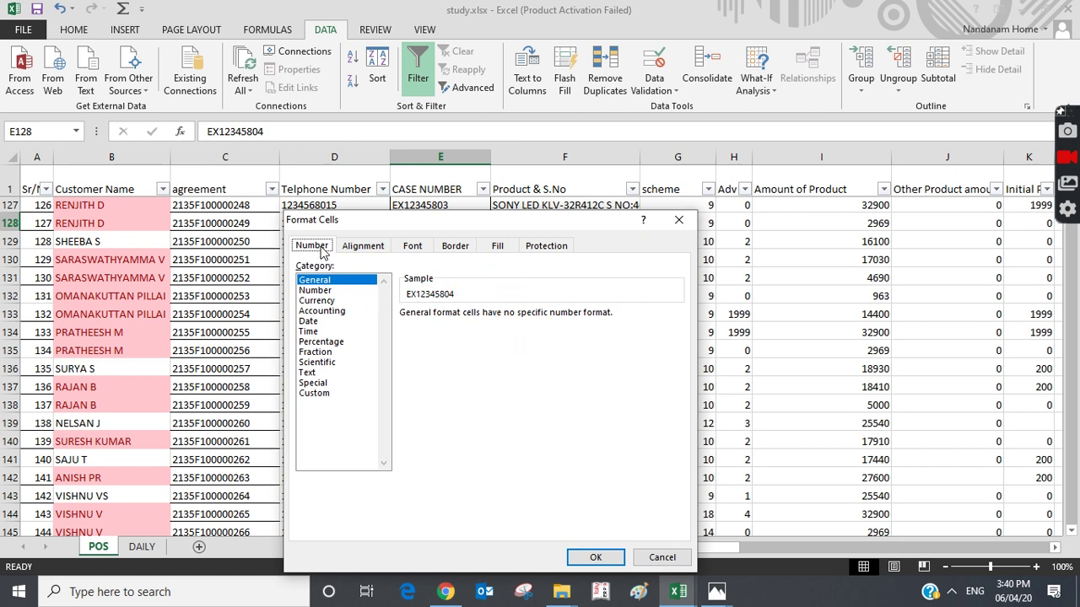
{"action": "left_click", "coordinate": [328, 281]}
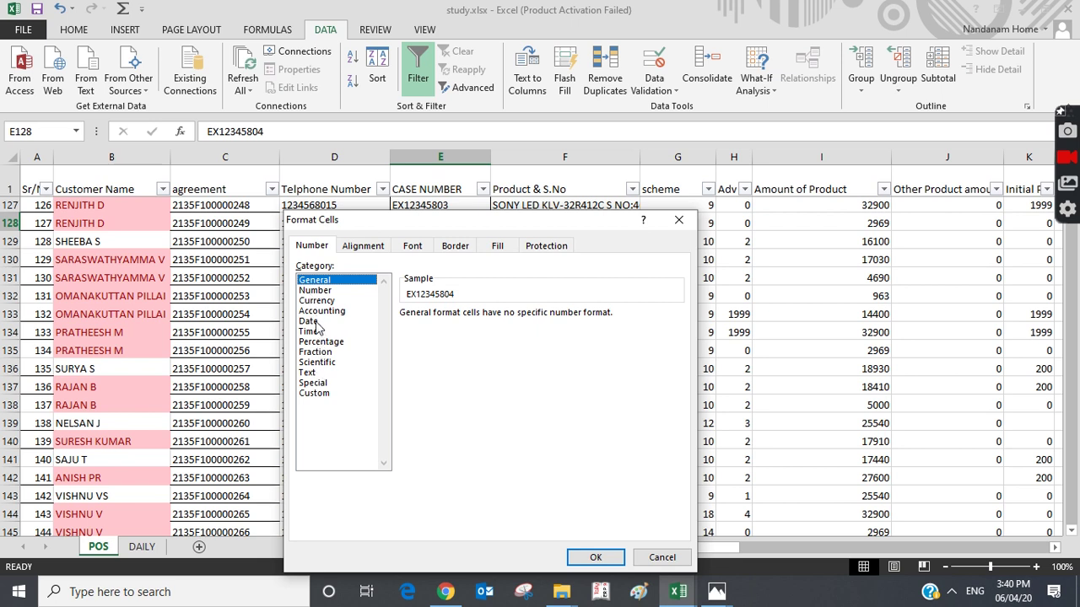
Dismiss the Format Cells dialog and add a new blank Sheet1 after the POS sheet
{"action": "left_click", "coordinate": [682, 221]}
{"action": "left_click", "coordinate": [667, 294]}
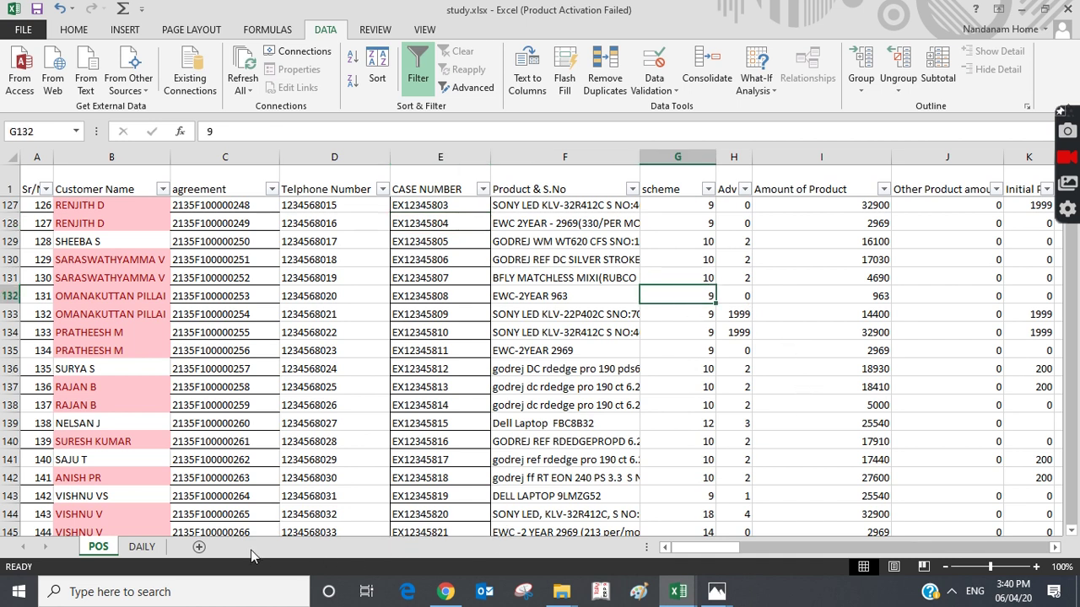
{"action": "left_click", "coordinate": [199, 547]}
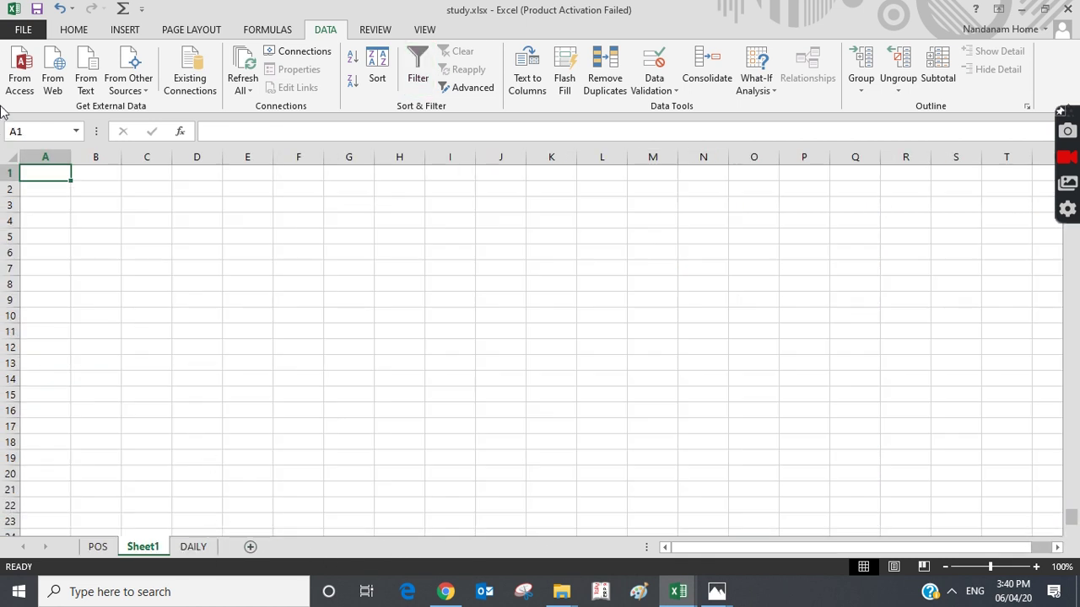
Enter abcd in cell A2 of Sheet1, replacing a trial entry of 1
{"action": "left_click", "coordinate": [46, 188]}
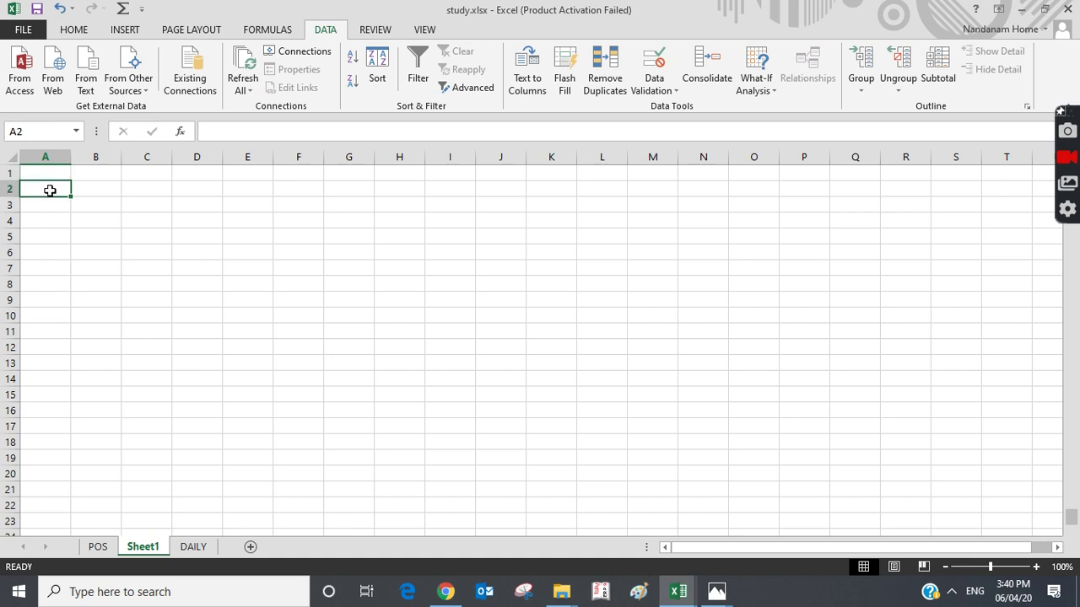
{"action": "type", "text": "1"}
{"action": "key", "text": "ctrl+Return"}
{"action": "left_click", "coordinate": [83, 229]}
{"action": "left_click", "coordinate": [42, 188]}
{"action": "type", "text": "abcd"}
{"action": "key", "text": "ctrl+Return"}
{"action": "left_click", "coordinate": [124, 267]}
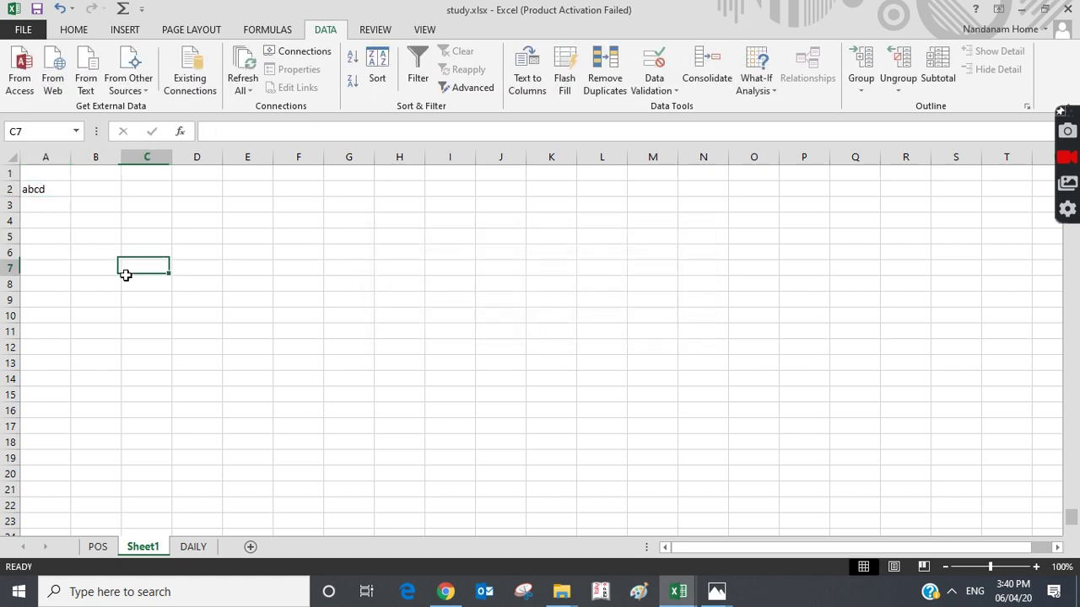
{"action": "left_click", "coordinate": [48, 192]}
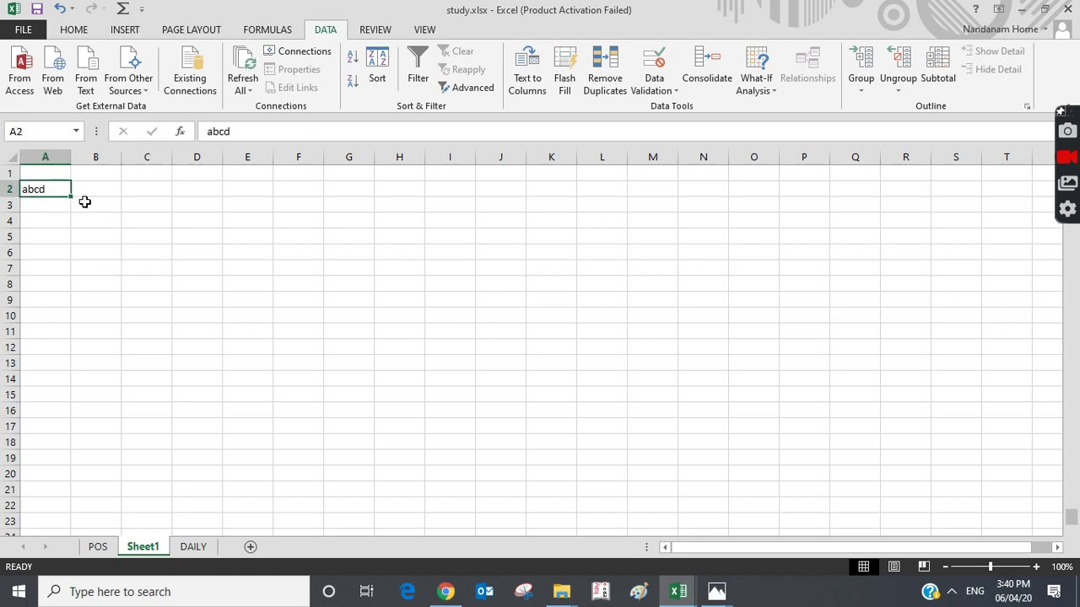
{"action": "left_click", "coordinate": [86, 202]}
{"action": "left_click", "coordinate": [92, 189]}
Format cell B2 as Number and enter 2 so it displays 2.00
{"action": "right_click", "coordinate": [92, 189]}
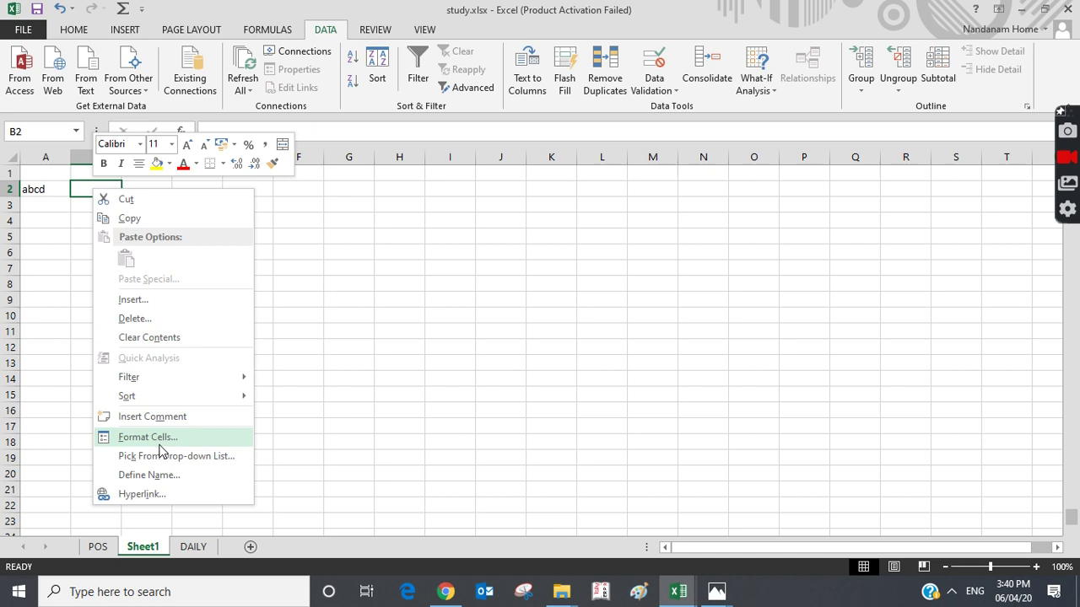
{"action": "left_click", "coordinate": [148, 437]}
{"action": "left_click", "coordinate": [36, 290]}
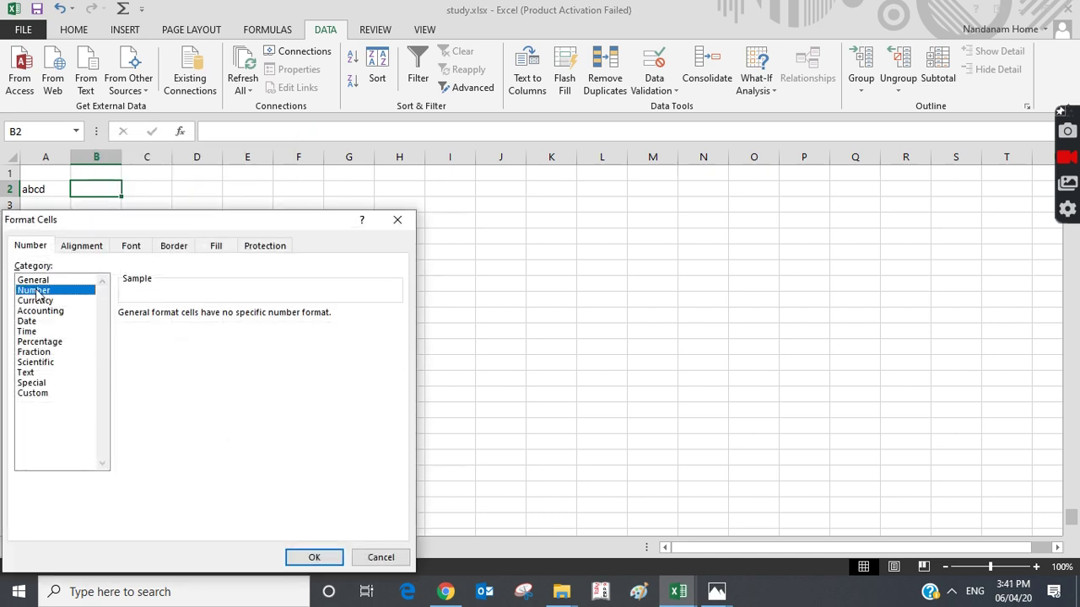
{"action": "left_click", "coordinate": [312, 558]}
{"action": "type", "text": "2"}
{"action": "key", "text": "Left"}
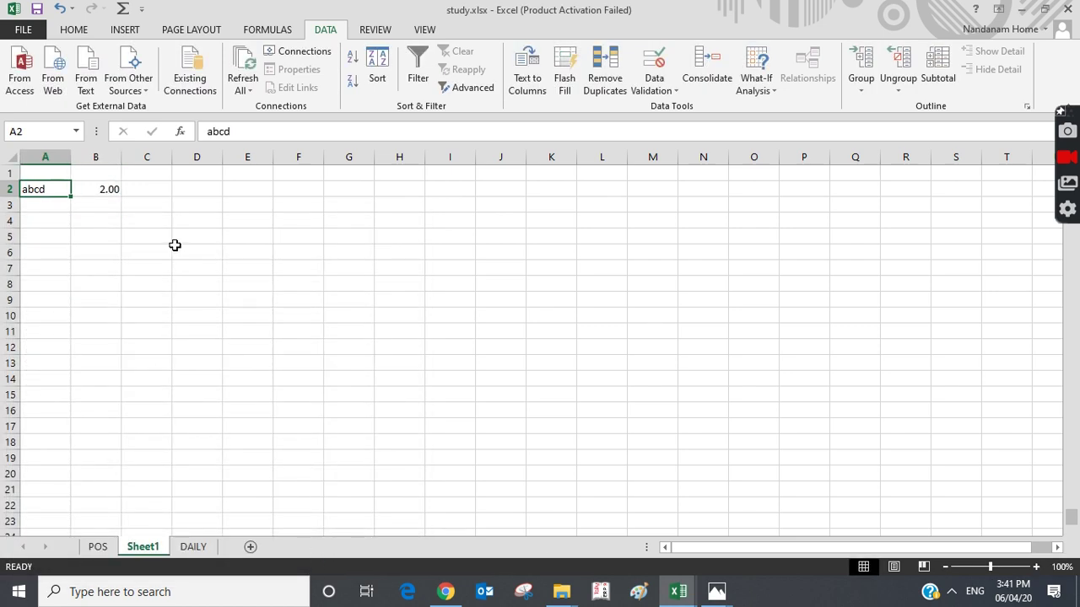
{"action": "left_click", "coordinate": [102, 197]}
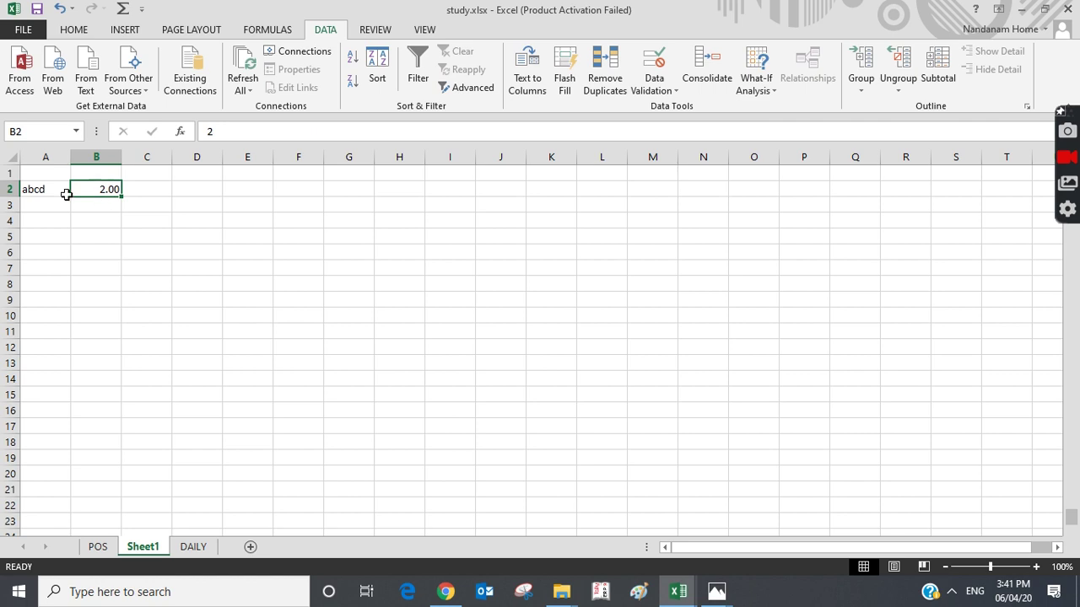
Enter 1 in cell A3 and check the values in A2 and A3
{"action": "left_click", "coordinate": [33, 190]}
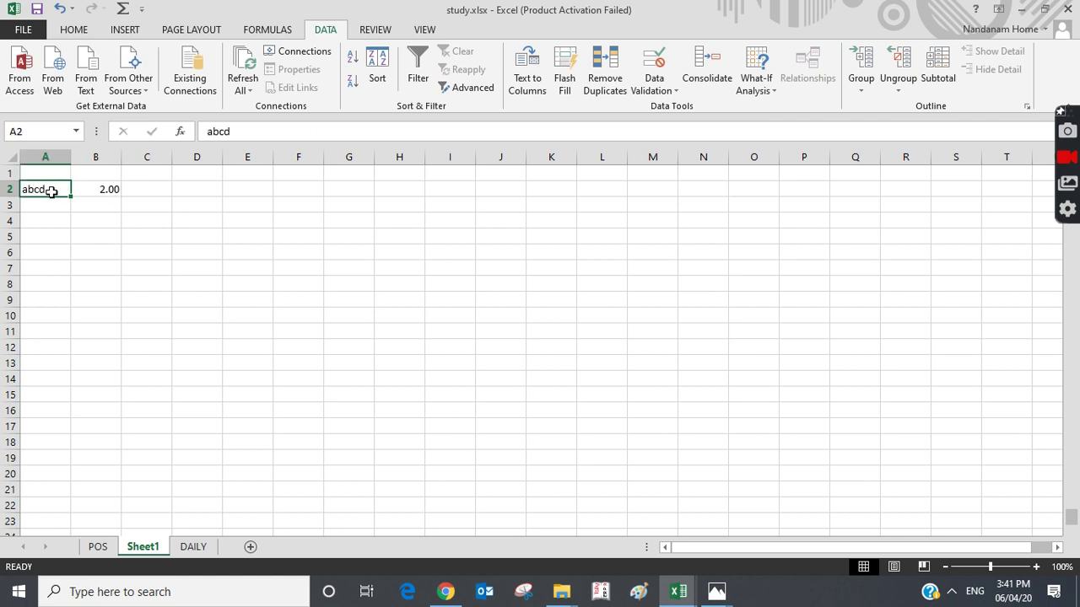
{"action": "left_click", "coordinate": [44, 206]}
{"action": "type", "text": "1"}
{"action": "key", "text": "ctrl+Return"}
{"action": "left_click", "coordinate": [50, 330]}
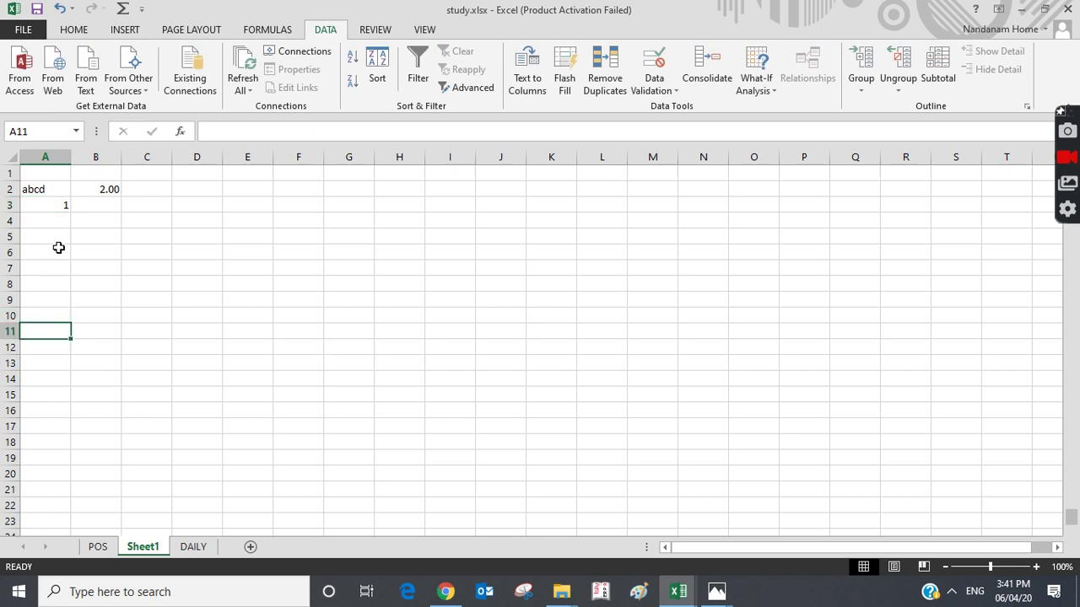
{"action": "left_click", "coordinate": [54, 206]}
{"action": "left_click", "coordinate": [53, 189]}
{"action": "left_click", "coordinate": [55, 210]}
{"action": "left_click", "coordinate": [54, 189]}
{"action": "left_click", "coordinate": [54, 206]}
{"action": "left_click", "coordinate": [54, 187]}
{"action": "left_click", "coordinate": [64, 203]}
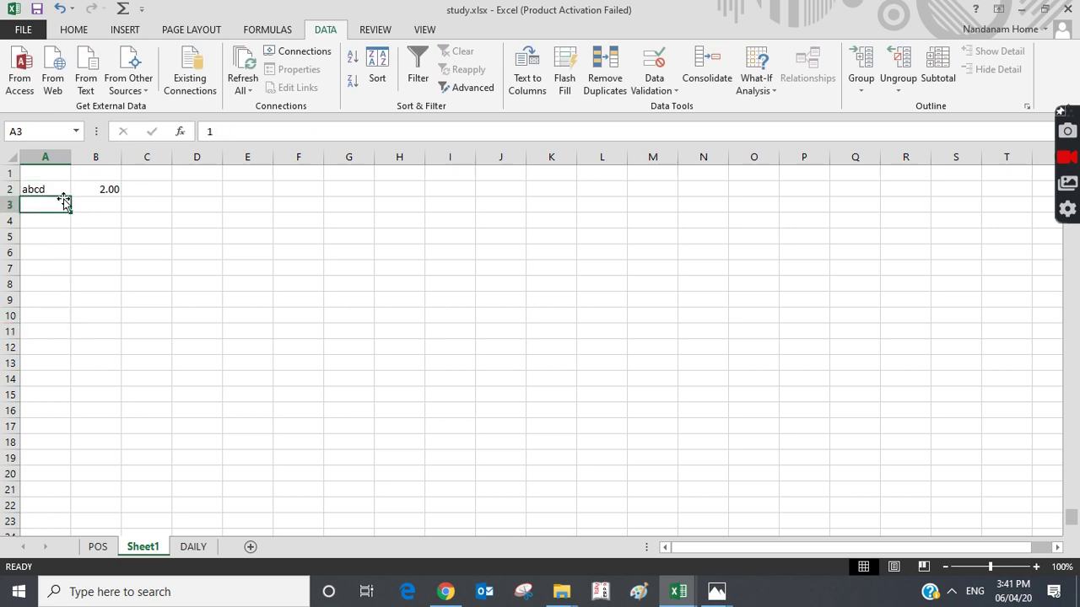
{"action": "left_click", "coordinate": [108, 188]}
{"action": "left_click", "coordinate": [145, 188]}
Give cell C2 the long '14 March 2012' Date format
{"action": "right_click", "coordinate": [146, 194]}
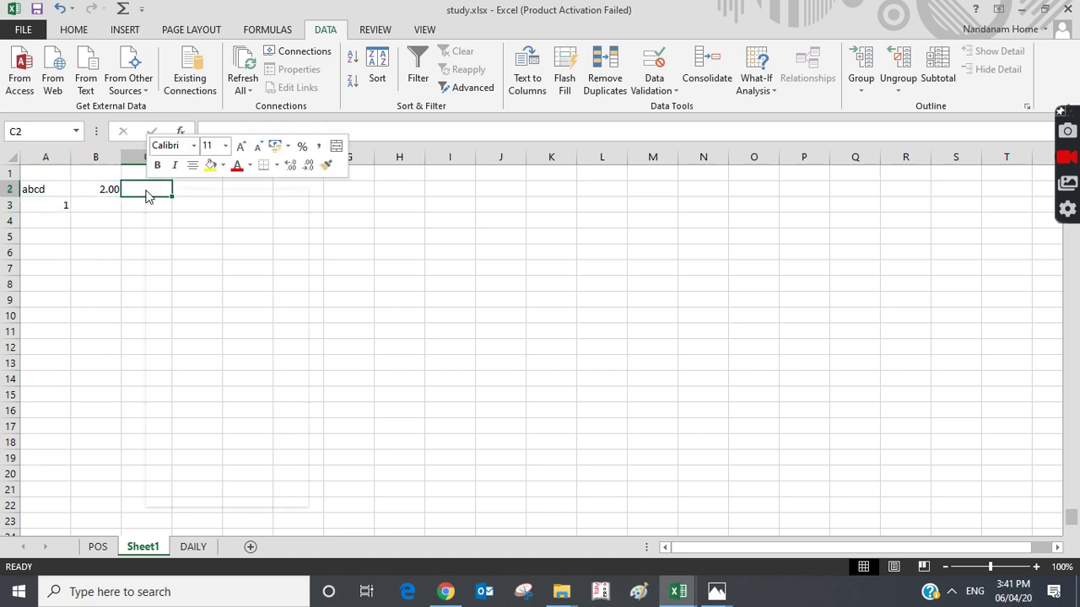
{"action": "left_click", "coordinate": [215, 436]}
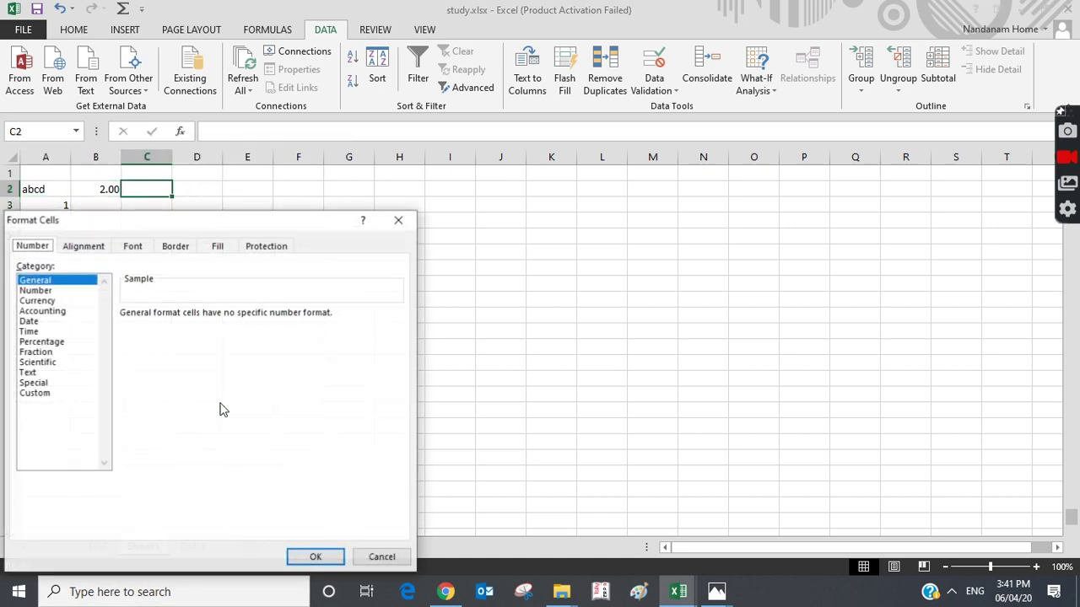
{"action": "left_click", "coordinate": [42, 322]}
{"action": "left_click_drag", "start_coordinate": [403, 356], "coordinate": [384, 341]}
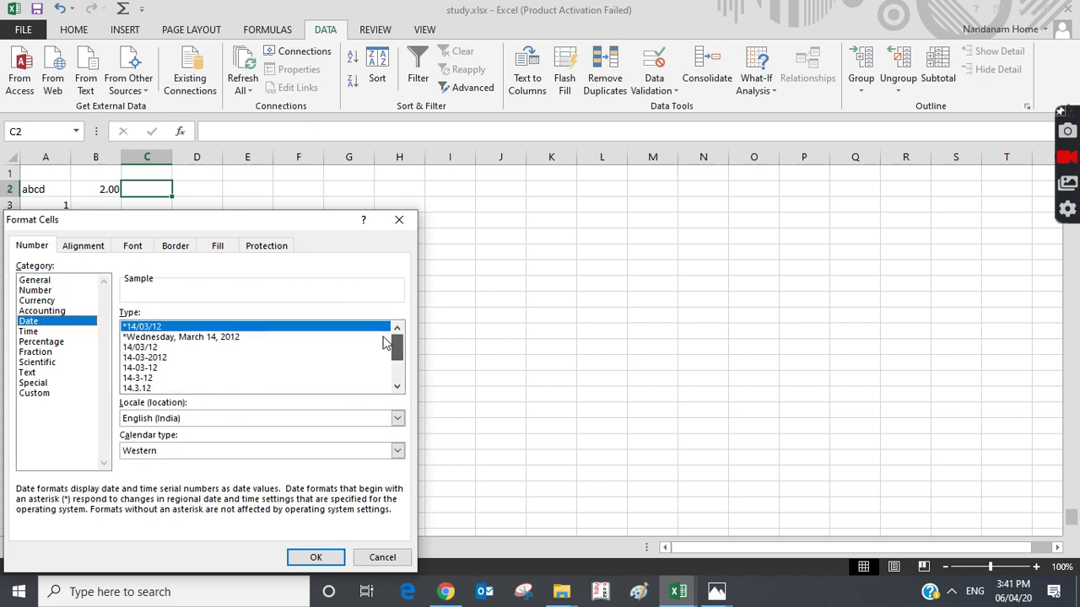
{"action": "left_click_drag", "start_coordinate": [397, 355], "coordinate": [412, 408]}
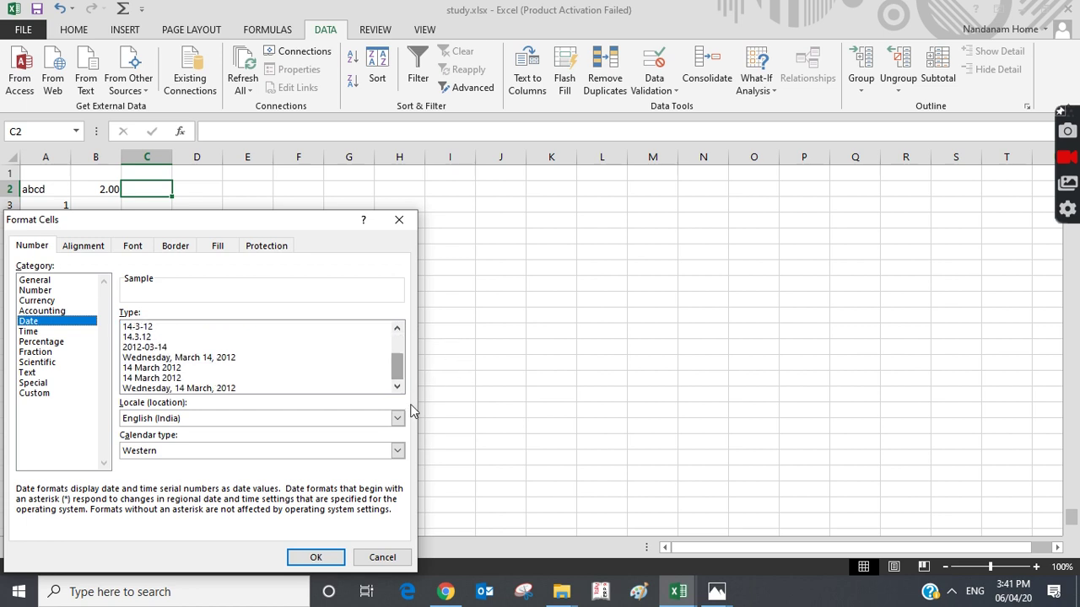
{"action": "left_click", "coordinate": [160, 370]}
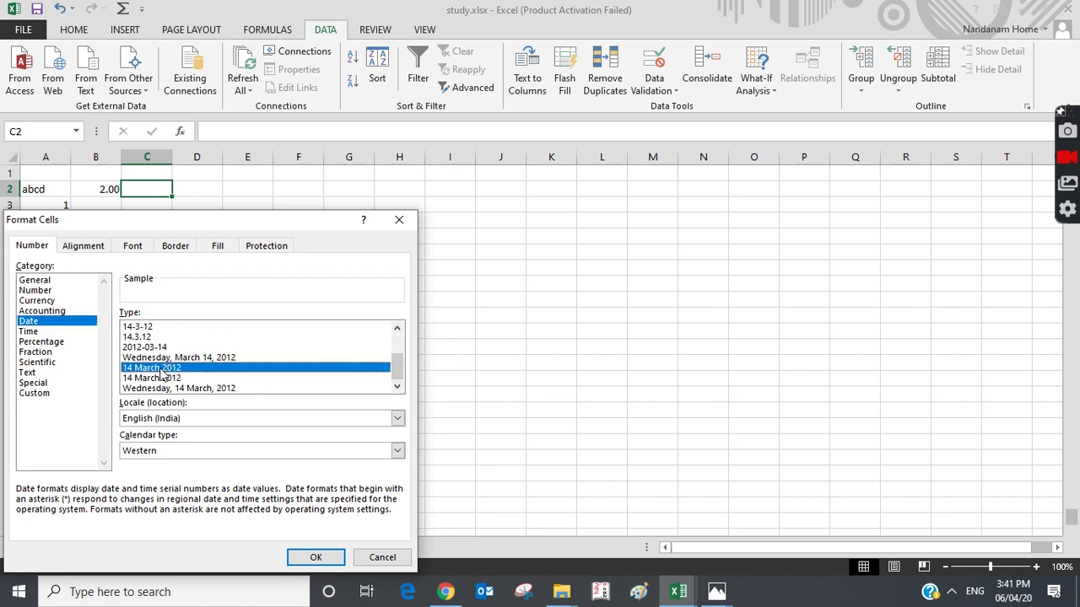
{"action": "left_click", "coordinate": [315, 560]}
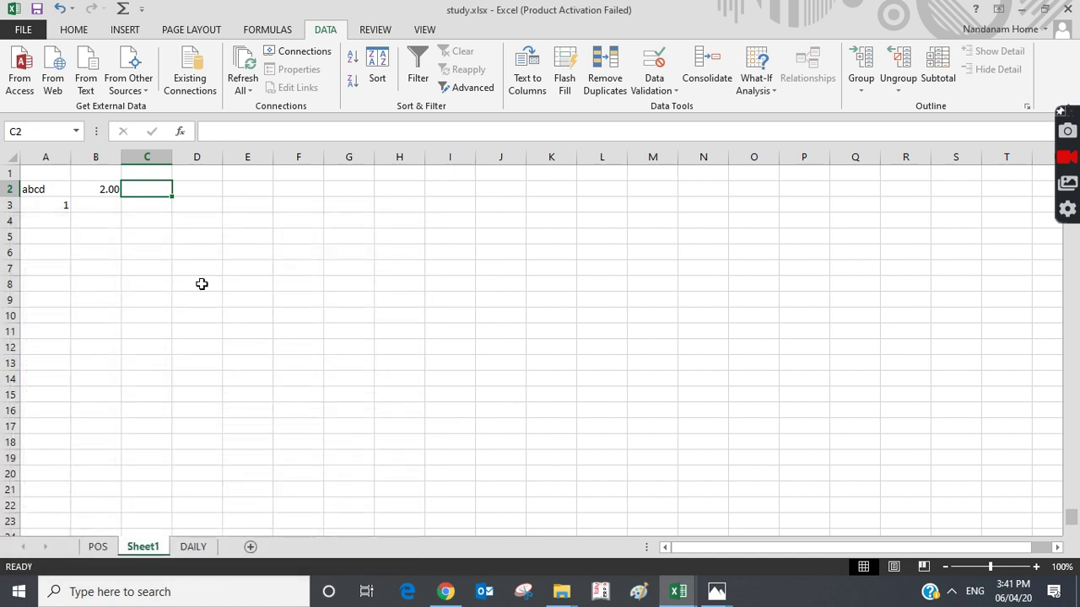
Enter 6/4 in C2 and widen column C to show 06 April 2020
{"action": "type", "text": "6/4"}
{"action": "key", "text": "Left"}
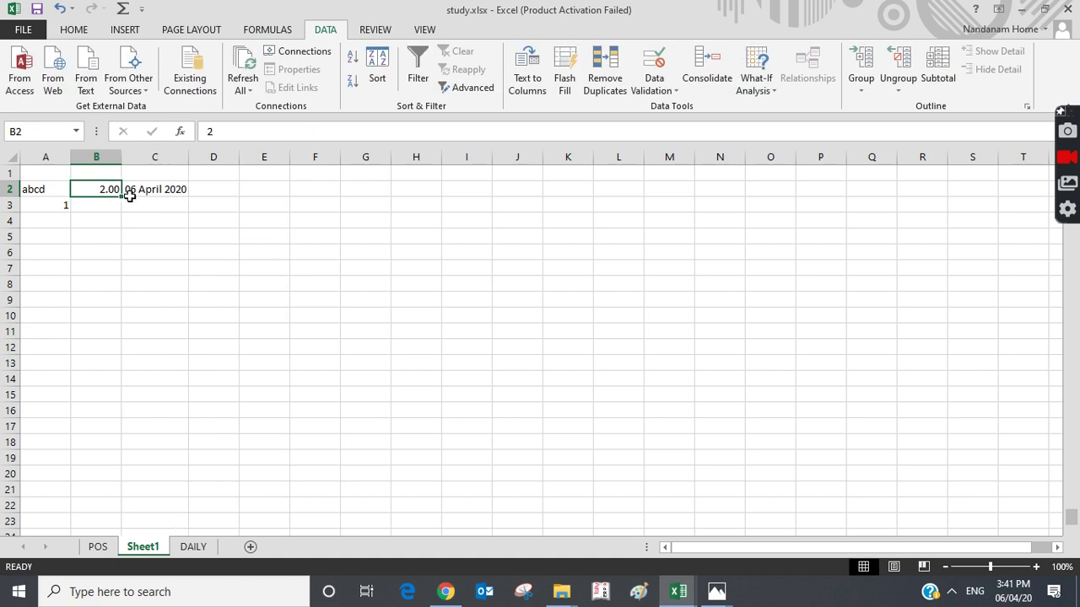
{"action": "left_click", "coordinate": [164, 196]}
{"action": "left_click_drag", "start_coordinate": [188, 157], "coordinate": [218, 163]}
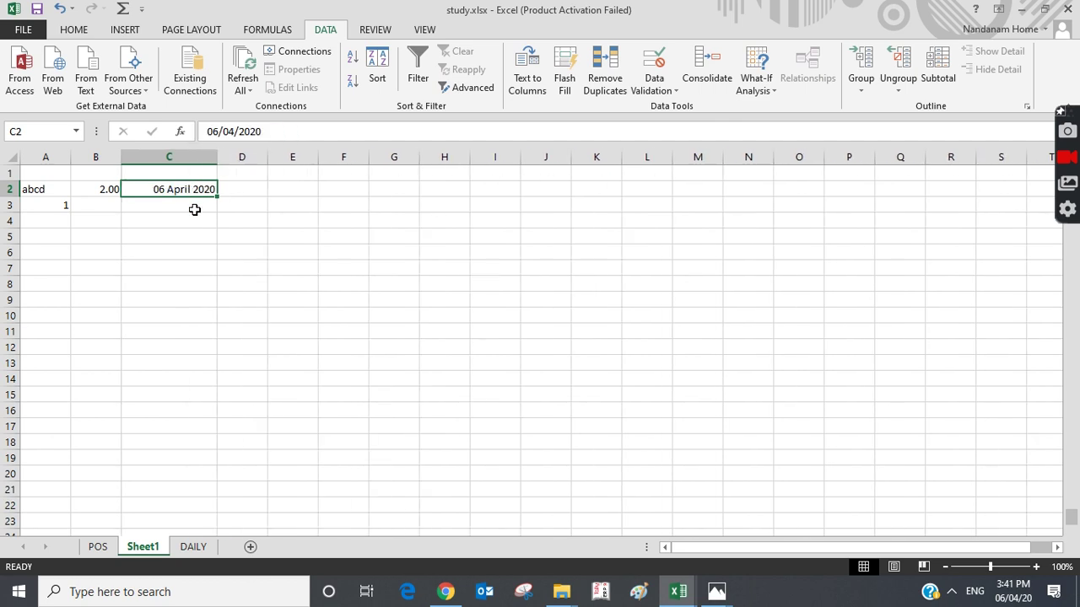
Format D2 as Time and enter 0 so it shows 12:00:00 AM
{"action": "right_click", "coordinate": [232, 188]}
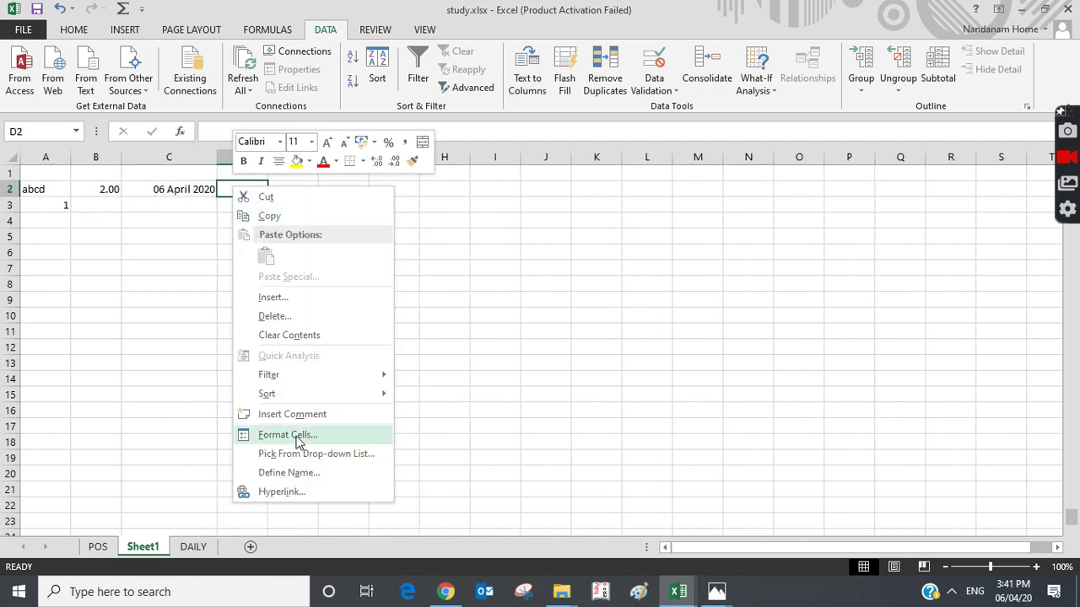
{"action": "left_click", "coordinate": [287, 433]}
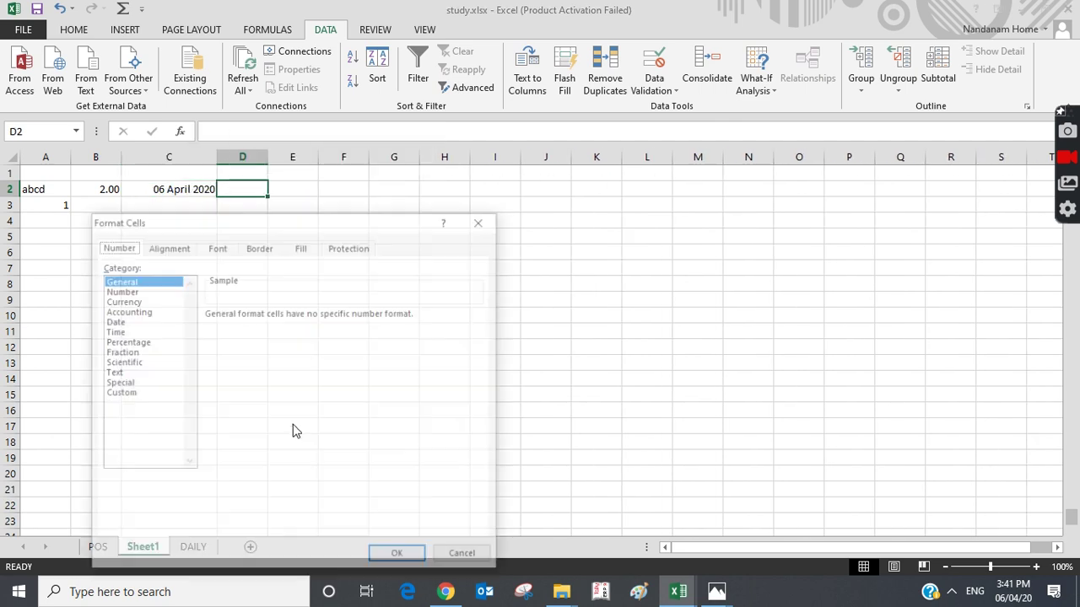
{"action": "left_click", "coordinate": [113, 331]}
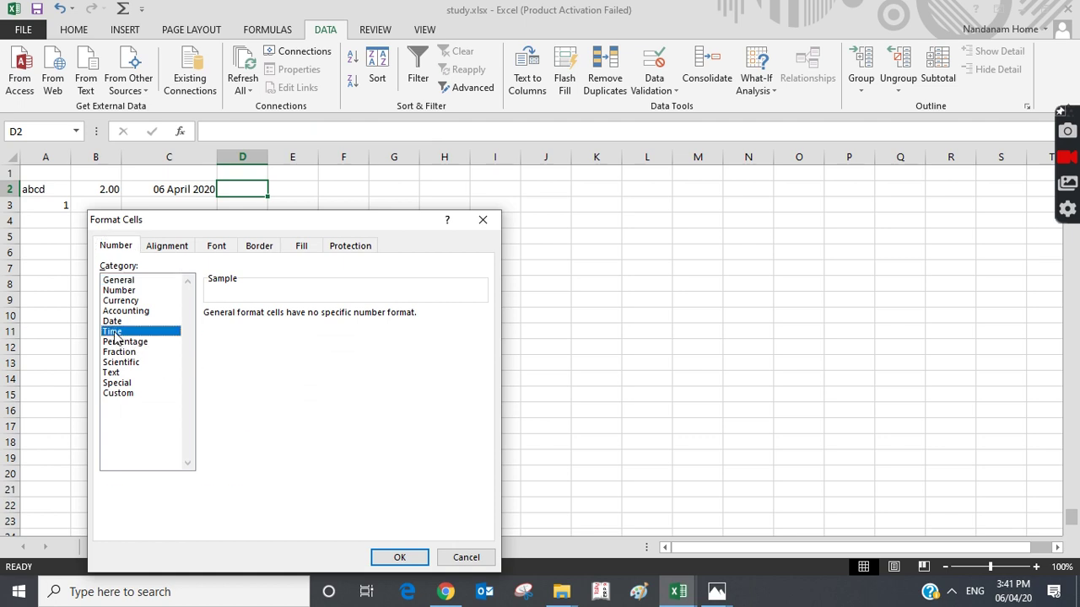
{"action": "left_click", "coordinate": [399, 559]}
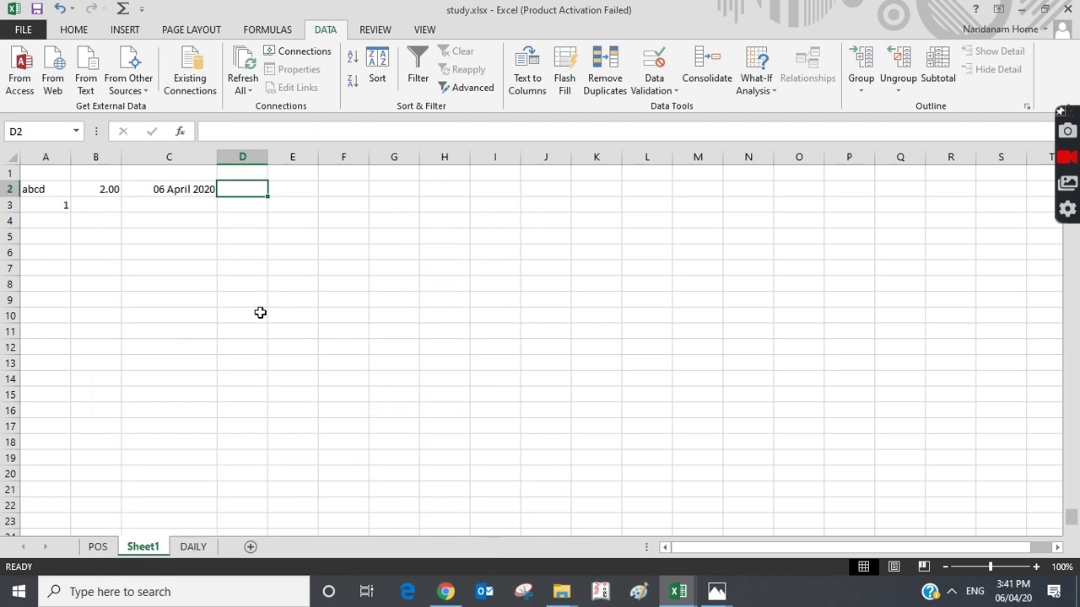
{"action": "type", "text": "0"}
{"action": "key", "text": "Left"}
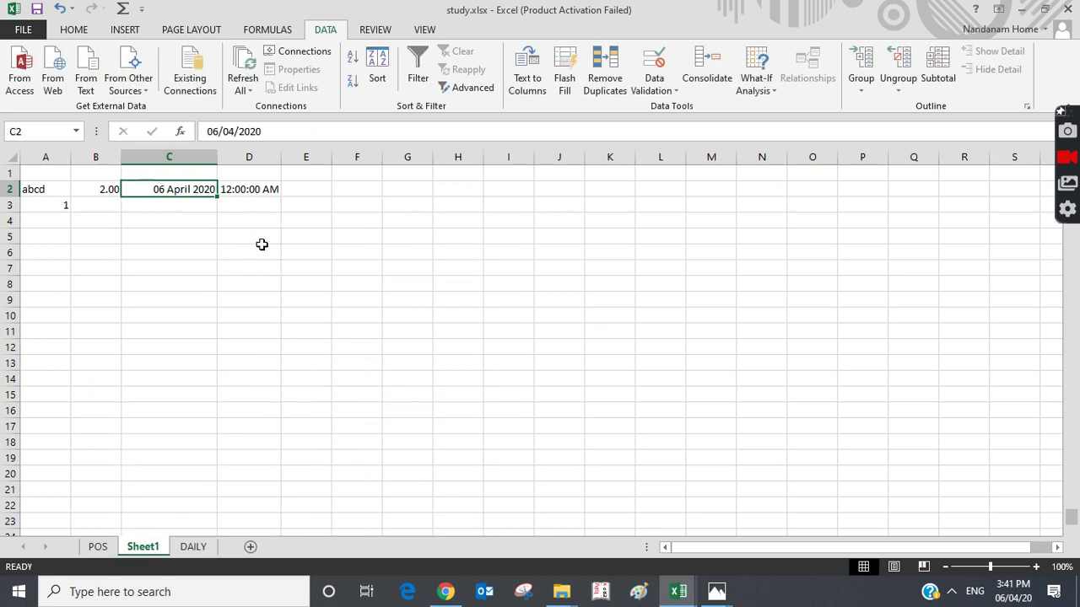
{"action": "left_click", "coordinate": [259, 192]}
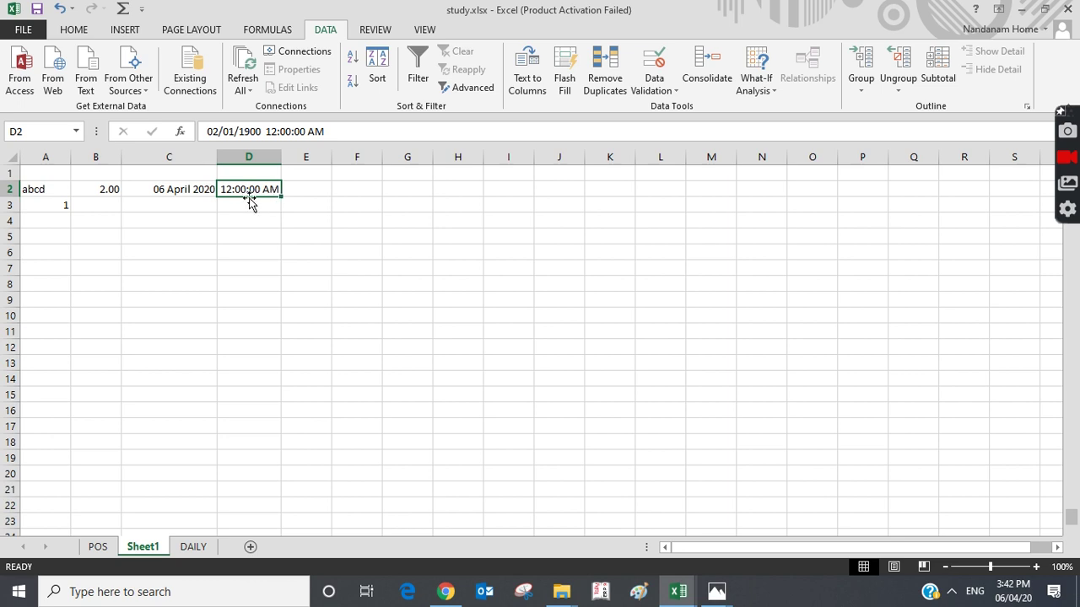
Inspect E2's Alignment settings without changes, then widen column D to fit the time
{"action": "right_click", "coordinate": [304, 192]}
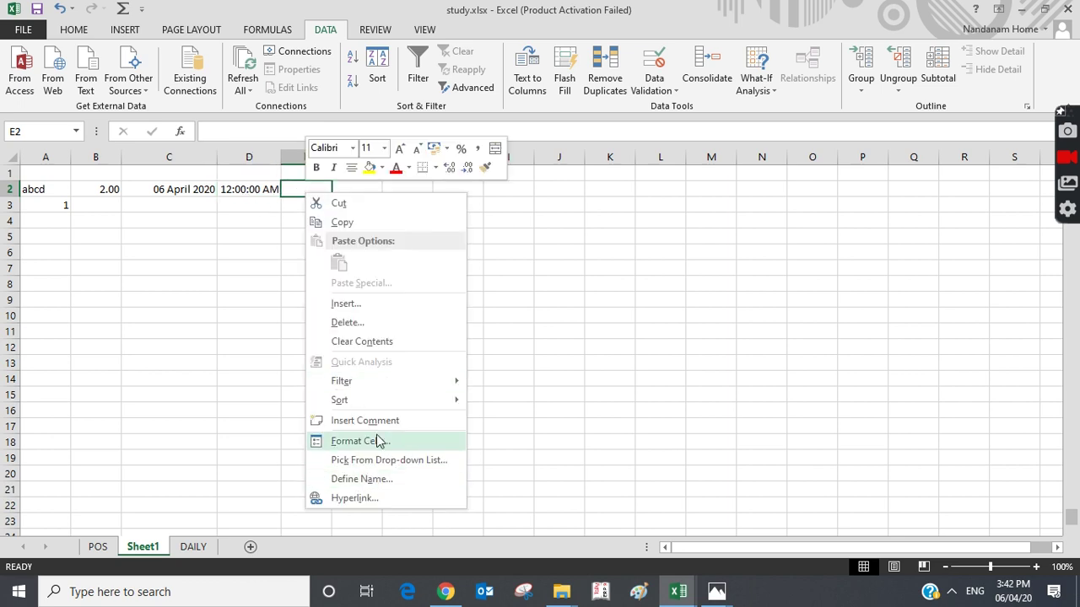
{"action": "left_click", "coordinate": [377, 442]}
{"action": "left_click", "coordinate": [246, 253]}
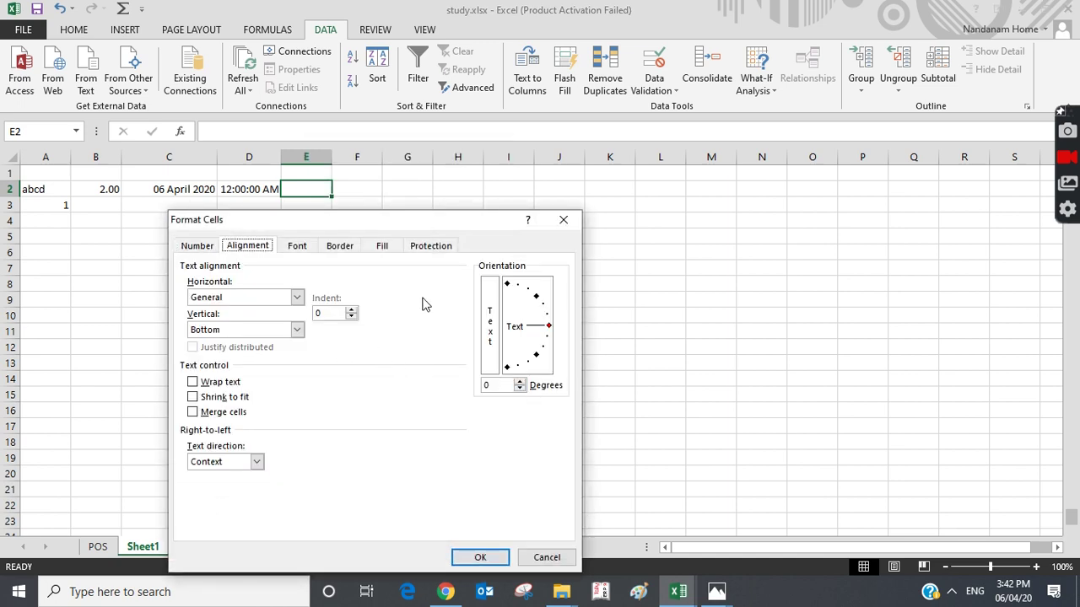
{"action": "left_click", "coordinate": [563, 219]}
{"action": "left_click", "coordinate": [255, 186]}
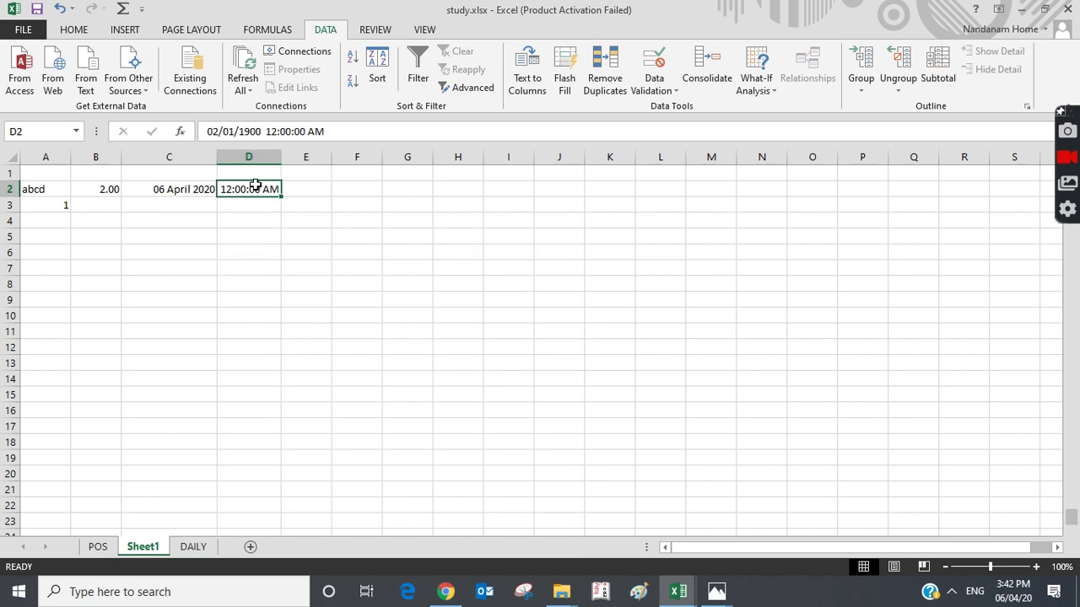
{"action": "left_click_drag", "start_coordinate": [276, 161], "coordinate": [366, 162]}
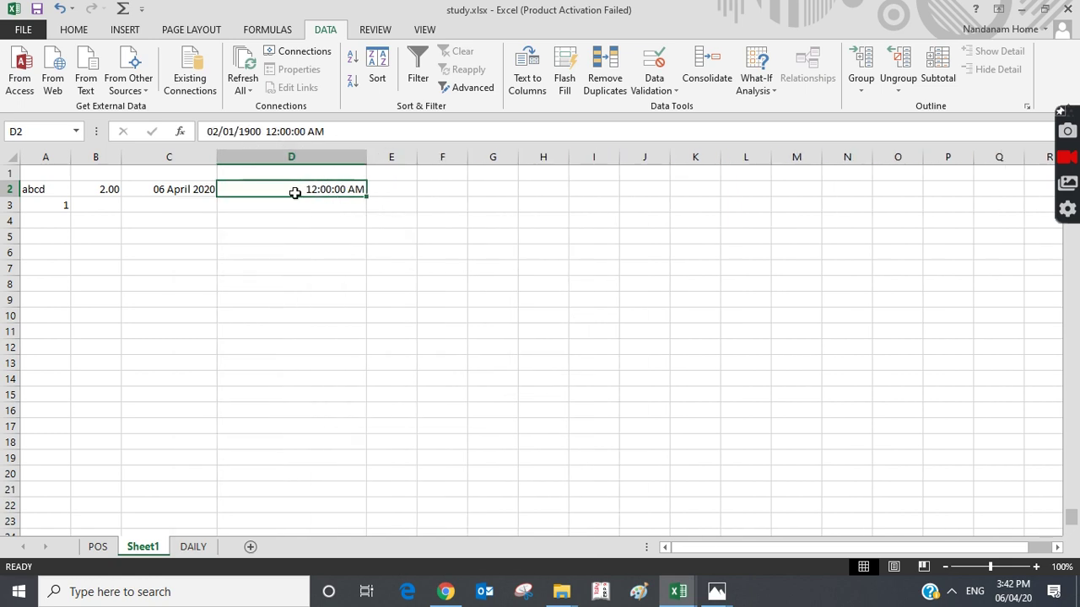
Rotate D2's time upward to 40 degrees and make row 2 much taller
{"action": "right_click", "coordinate": [295, 190]}
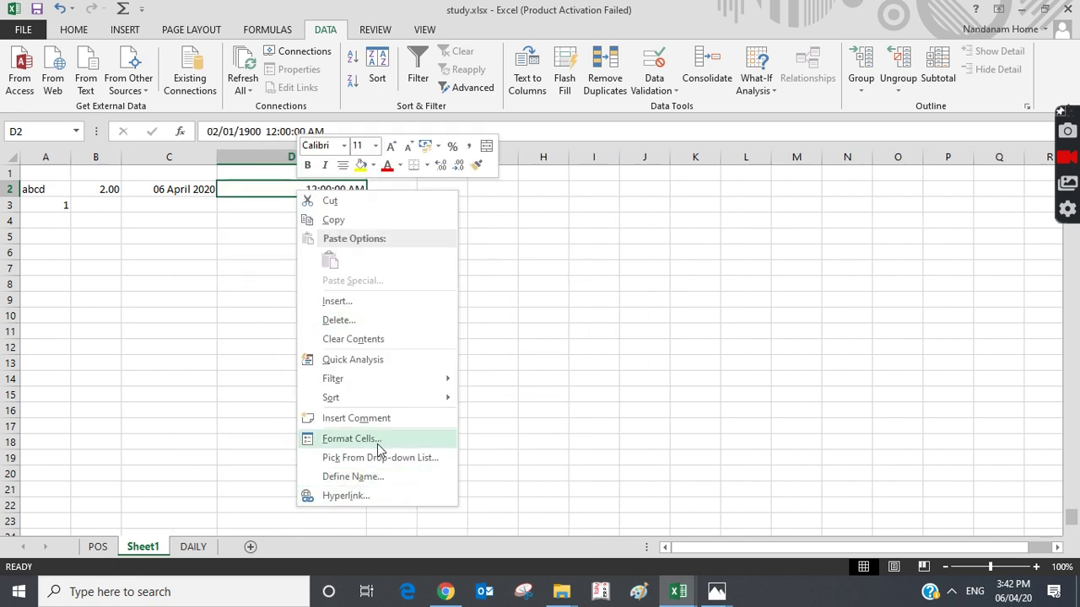
{"action": "left_click", "coordinate": [369, 440]}
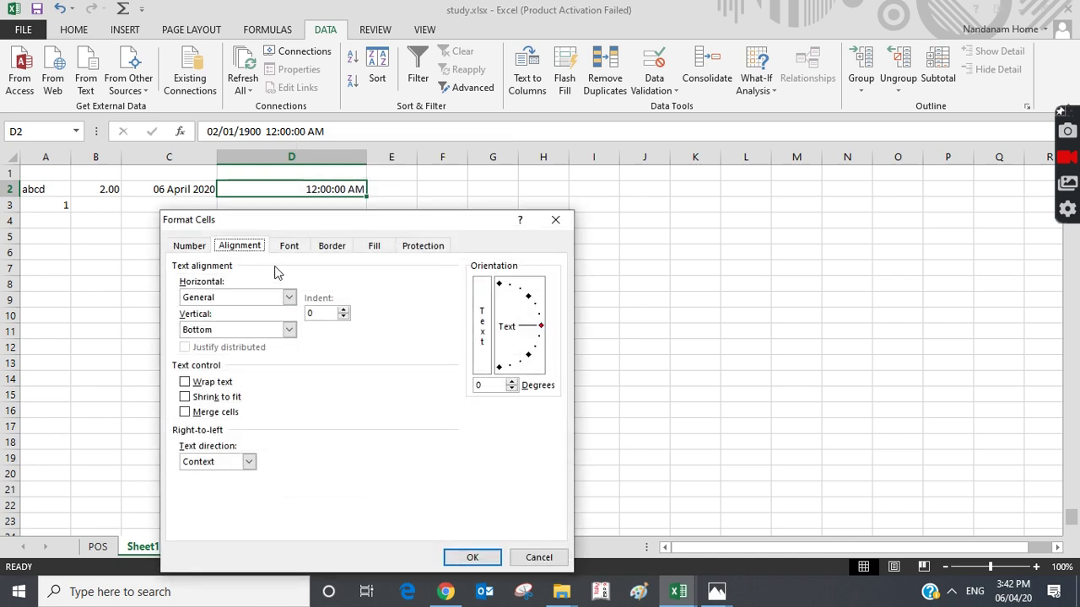
{"action": "left_click_drag", "start_coordinate": [547, 330], "coordinate": [537, 304]}
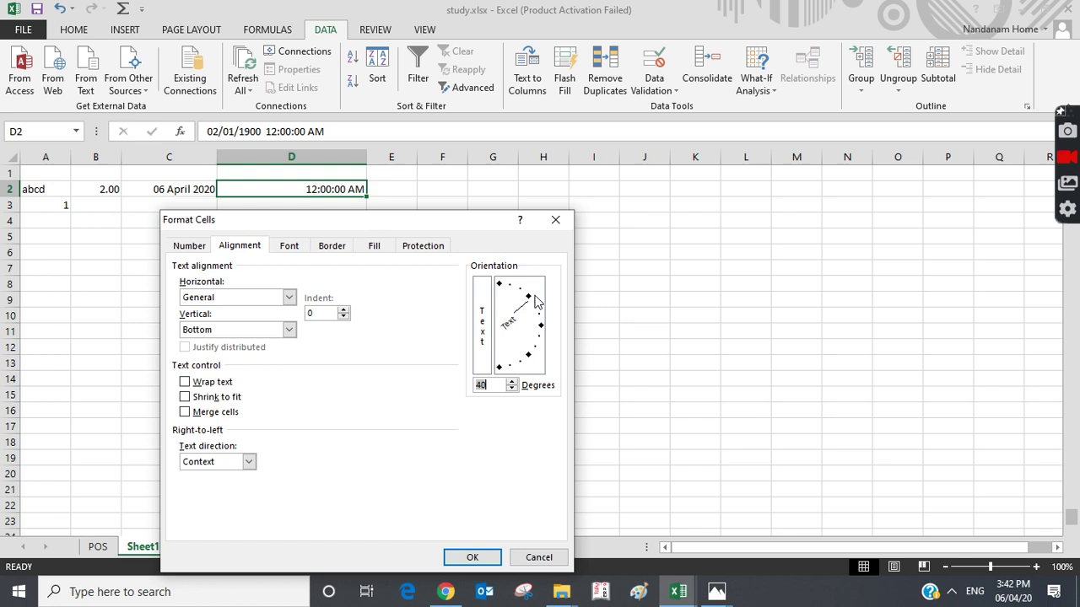
{"action": "left_click", "coordinate": [472, 558]}
{"action": "left_click", "coordinate": [350, 321]}
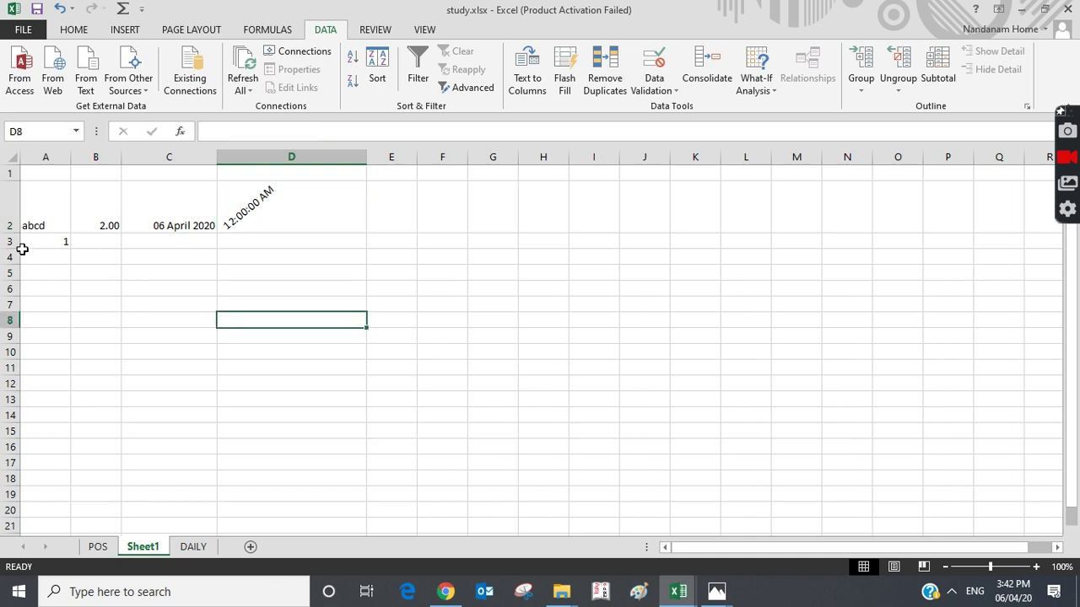
{"action": "left_click_drag", "start_coordinate": [13, 236], "coordinate": [34, 334]}
{"action": "left_click", "coordinate": [278, 323]}
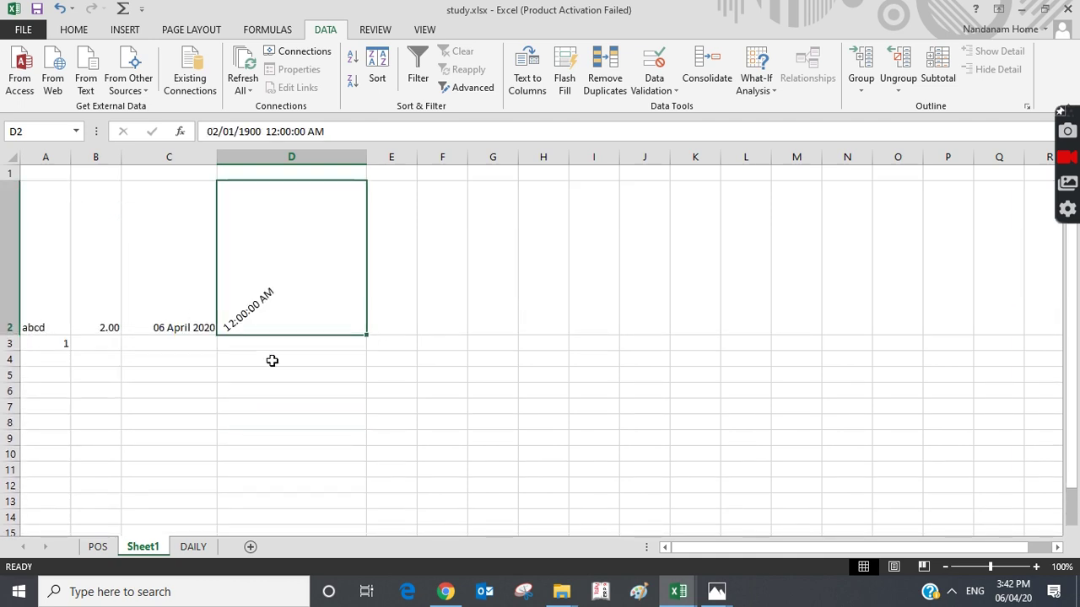
Turn D2's text vertical with a -90 degree orientation
{"action": "right_click", "coordinate": [302, 306]}
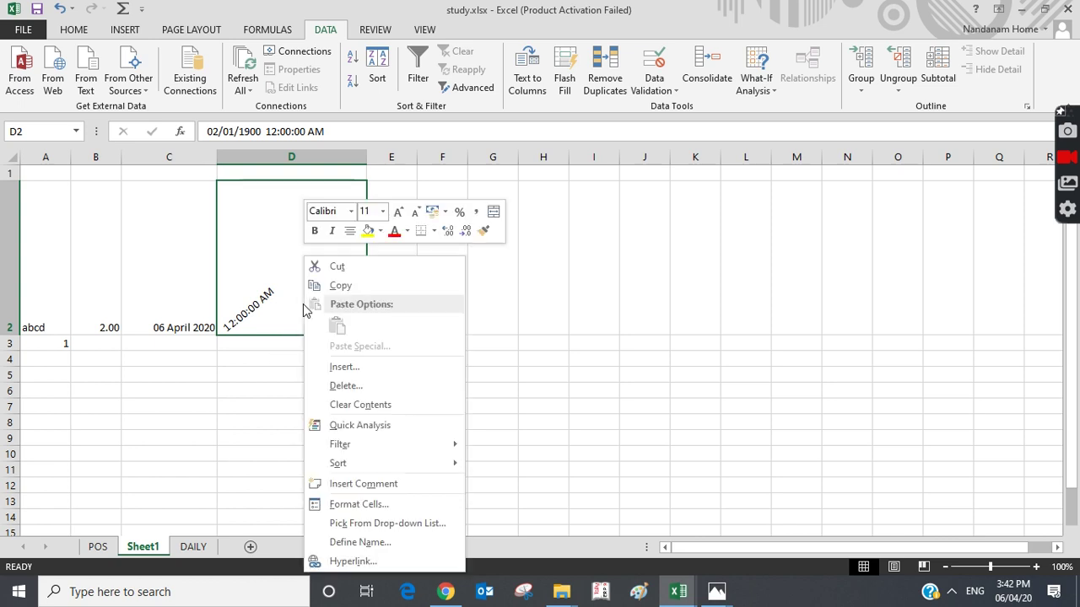
{"action": "left_click", "coordinate": [359, 504]}
{"action": "left_click_drag", "start_coordinate": [518, 340], "coordinate": [486, 375]}
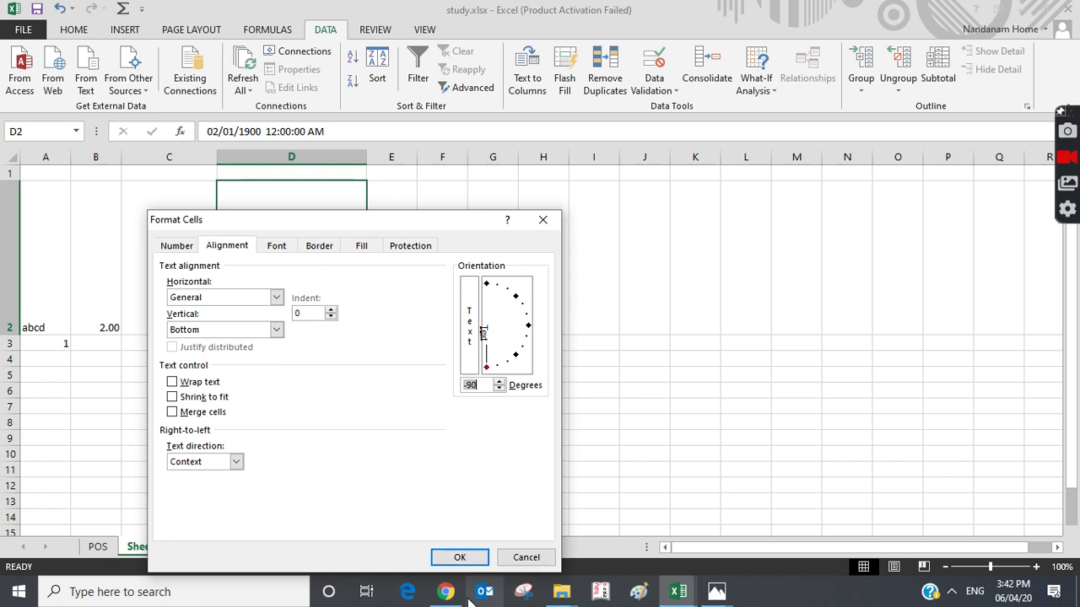
{"action": "left_click", "coordinate": [468, 558]}
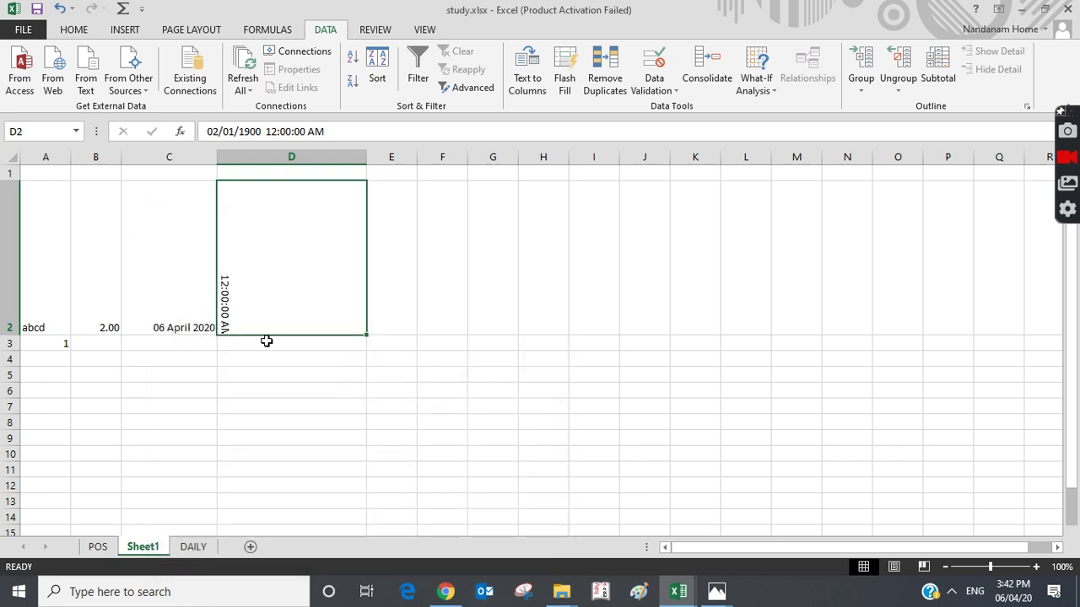
Change D2's text orientation to slant downward at -30 degrees
{"action": "right_click", "coordinate": [270, 275]}
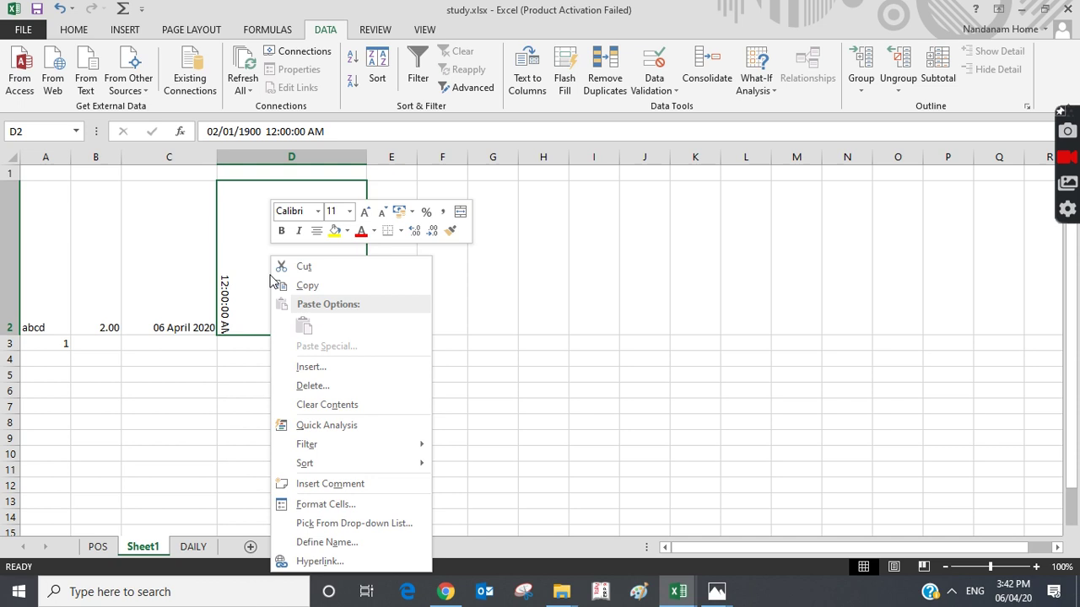
{"action": "left_click", "coordinate": [326, 505]}
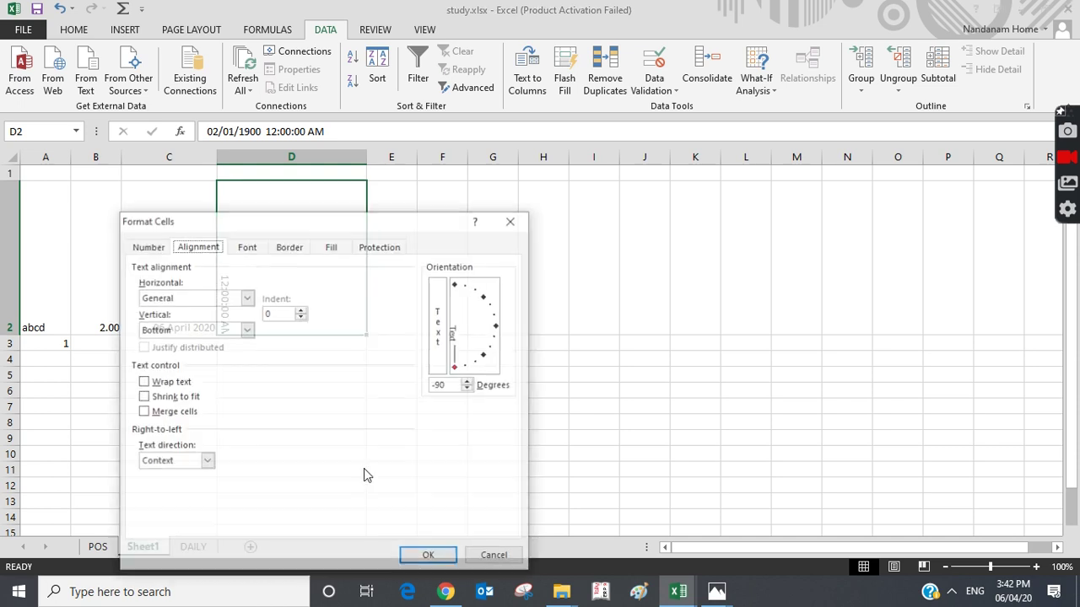
{"action": "left_click_drag", "start_coordinate": [456, 368], "coordinate": [497, 353]}
{"action": "left_click", "coordinate": [436, 561]}
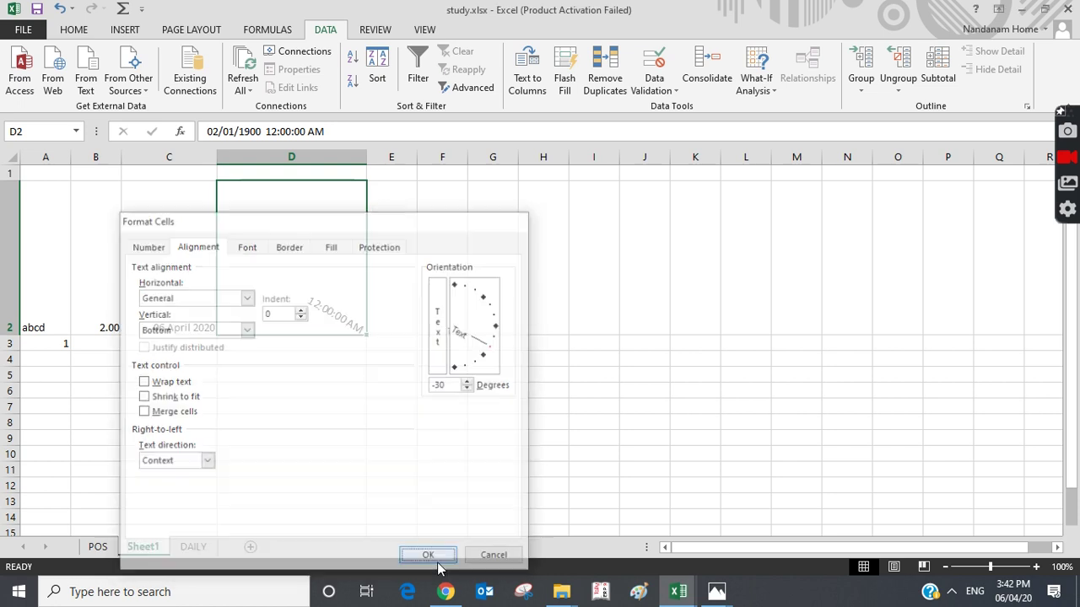
Set D2's vertical alignment to Top
{"action": "right_click", "coordinate": [318, 302]}
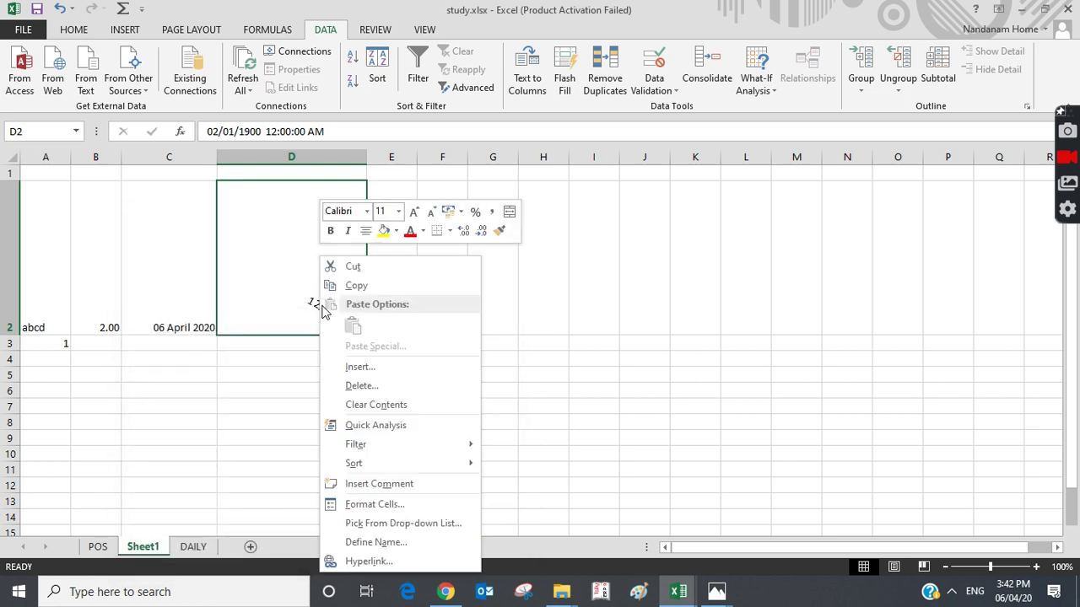
{"action": "left_click", "coordinate": [374, 505]}
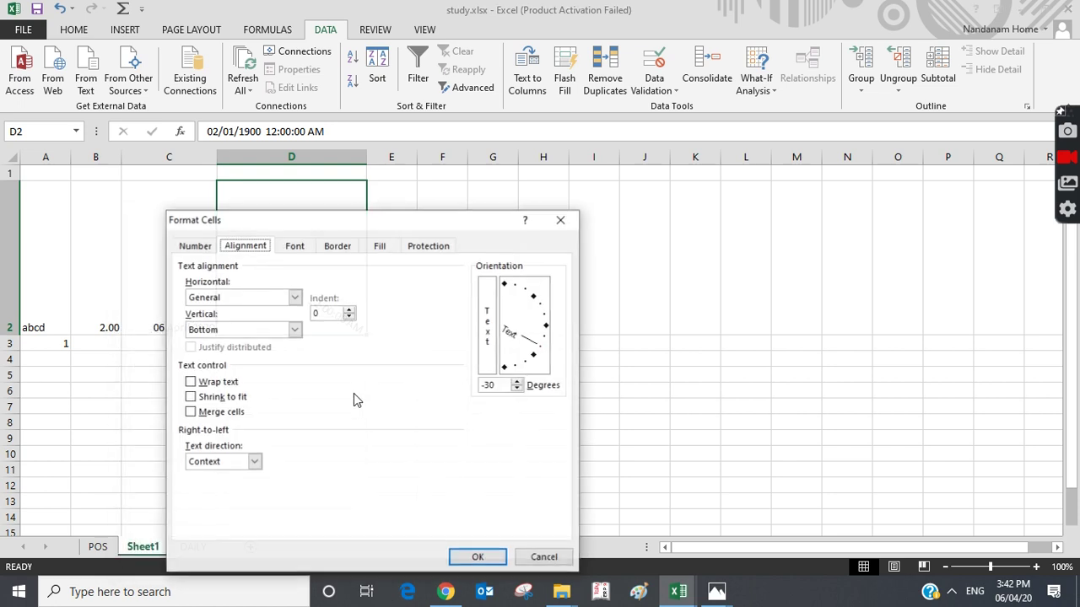
{"action": "left_click", "coordinate": [294, 330]}
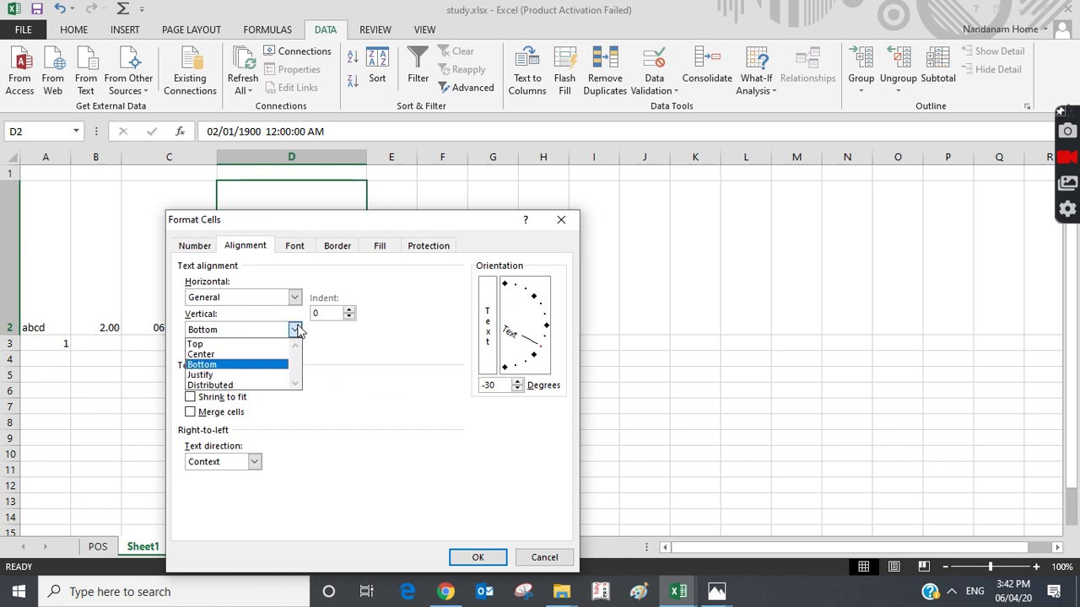
{"action": "left_click", "coordinate": [226, 346]}
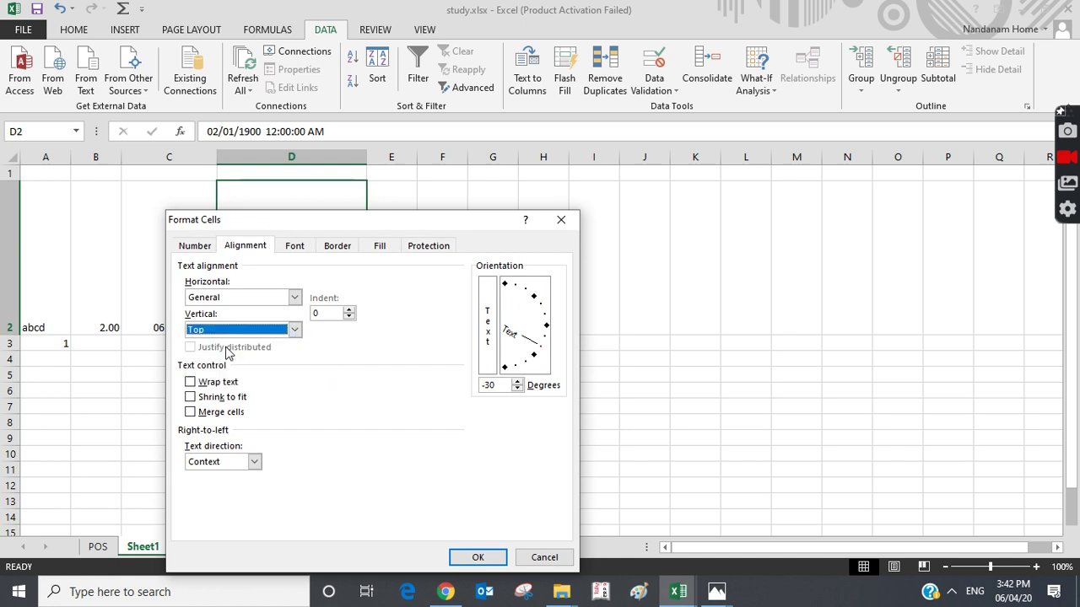
{"action": "left_click", "coordinate": [478, 557]}
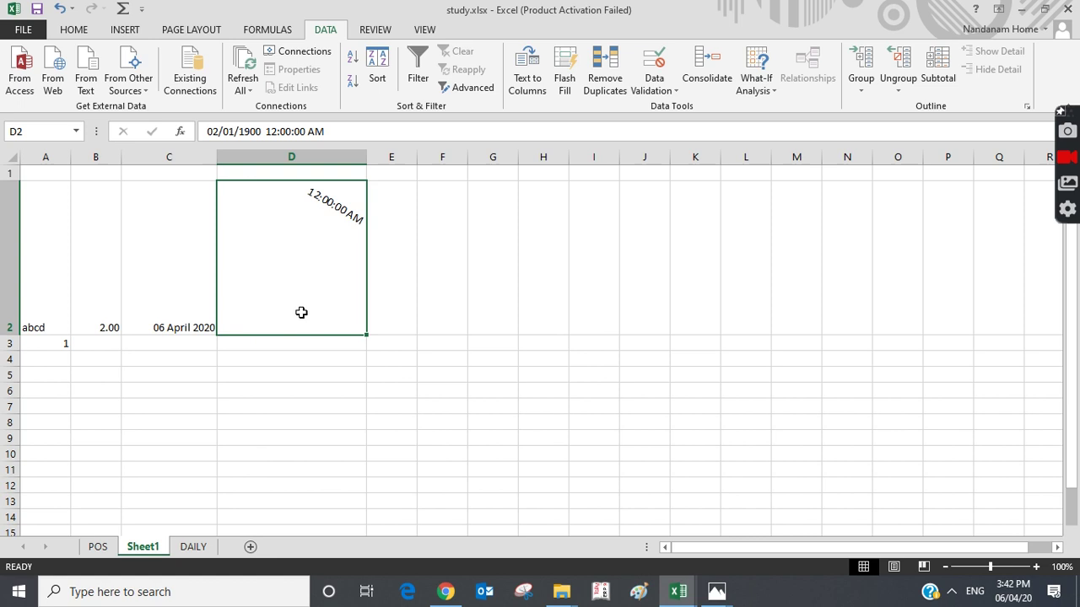
Turn on Wrap text for cell D2
{"action": "right_click", "coordinate": [323, 258]}
{"action": "left_click", "coordinate": [402, 504]}
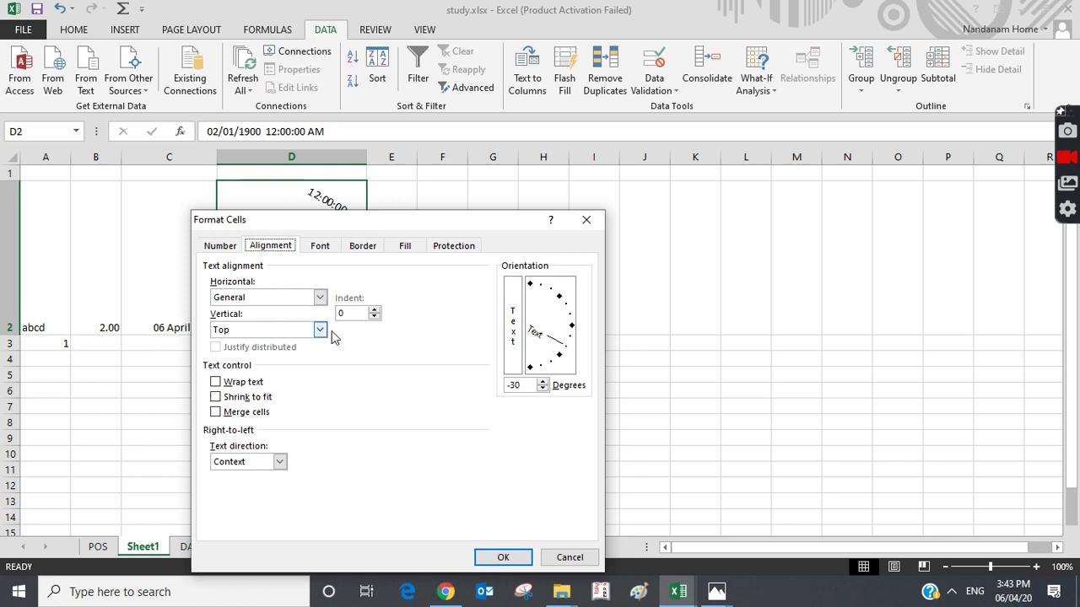
{"action": "left_click", "coordinate": [215, 382]}
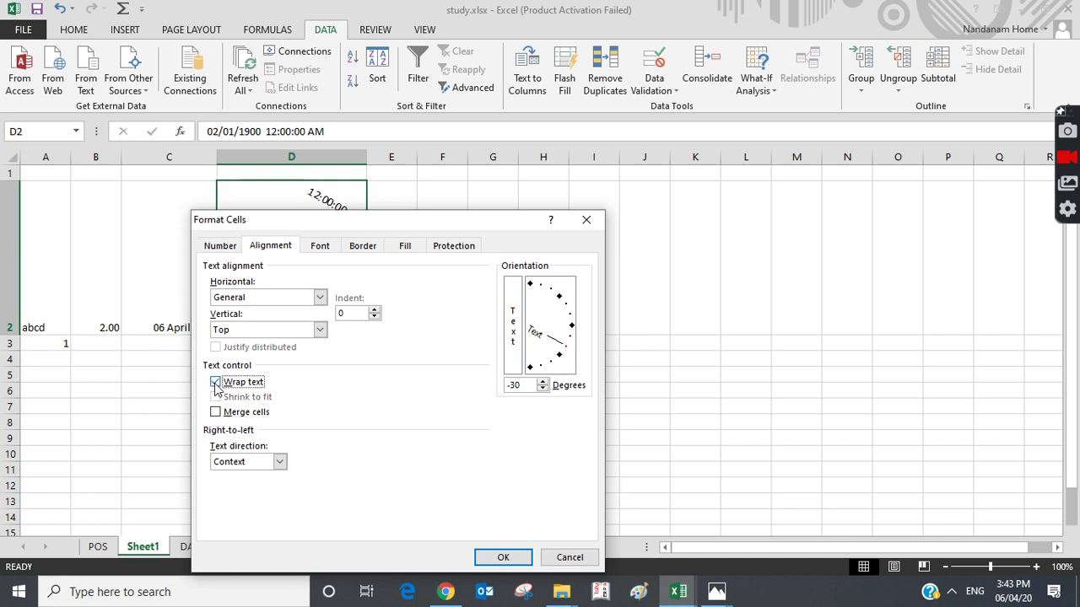
{"action": "left_click", "coordinate": [504, 559]}
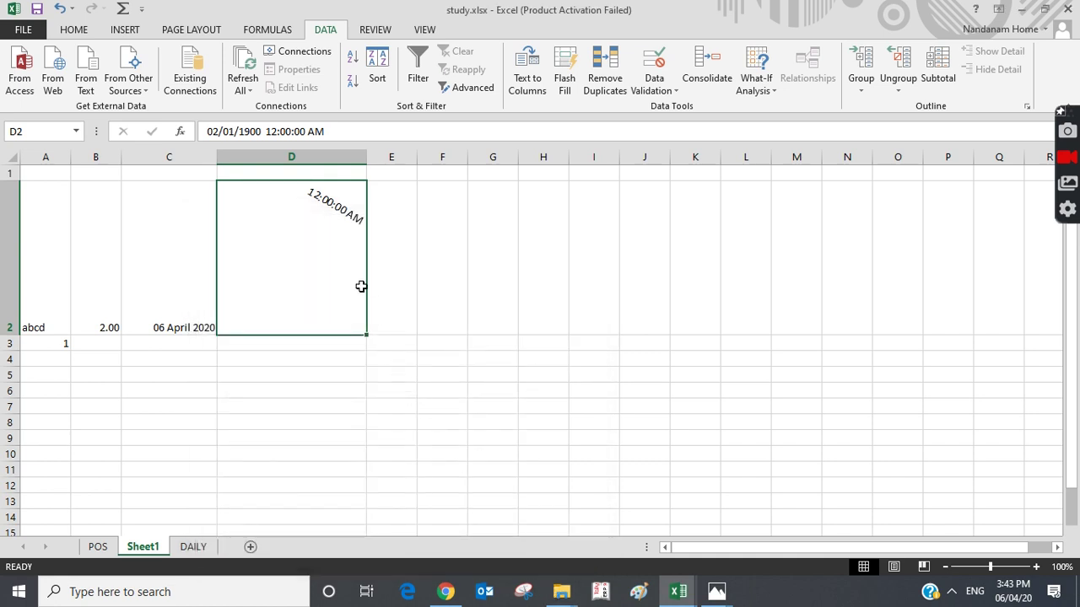
Replace D2's content with the text abcd
{"action": "right_click", "coordinate": [345, 255]}
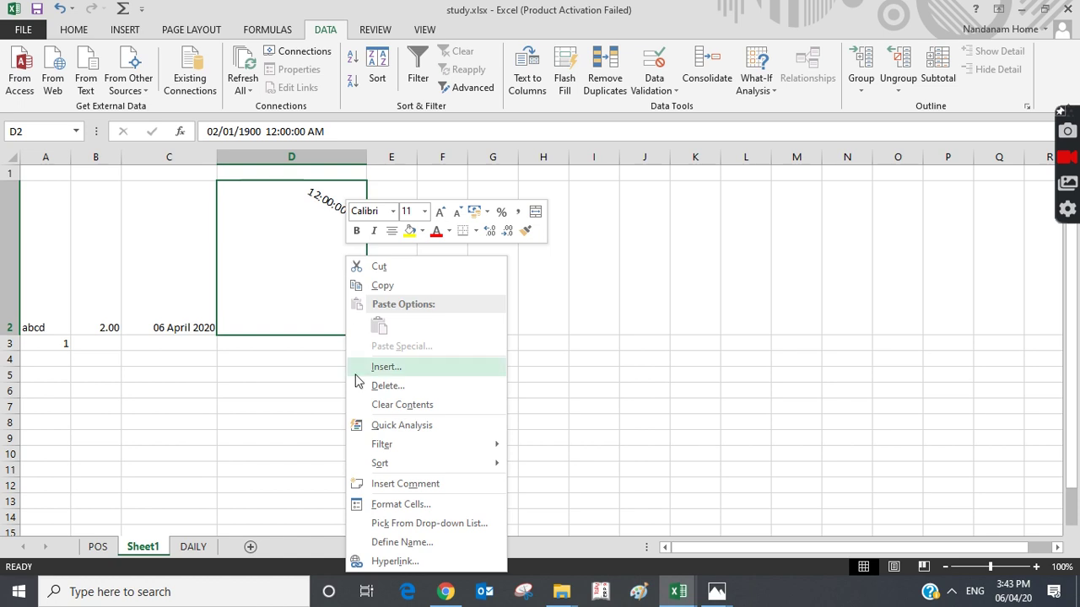
{"action": "left_click", "coordinate": [291, 310]}
{"action": "type", "text": "abcd"}
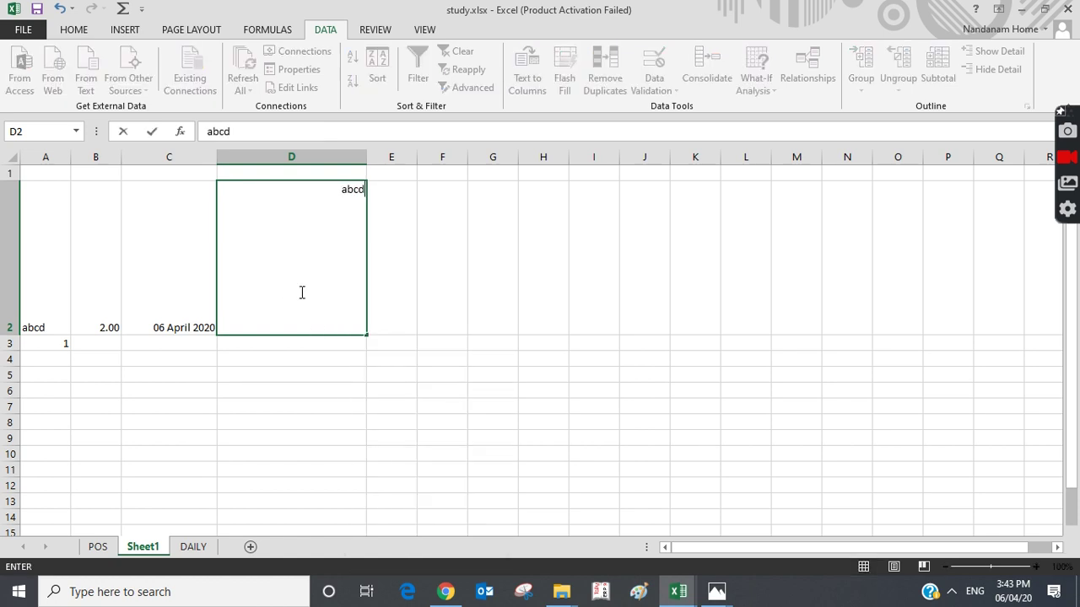
{"action": "key", "text": "Left"}
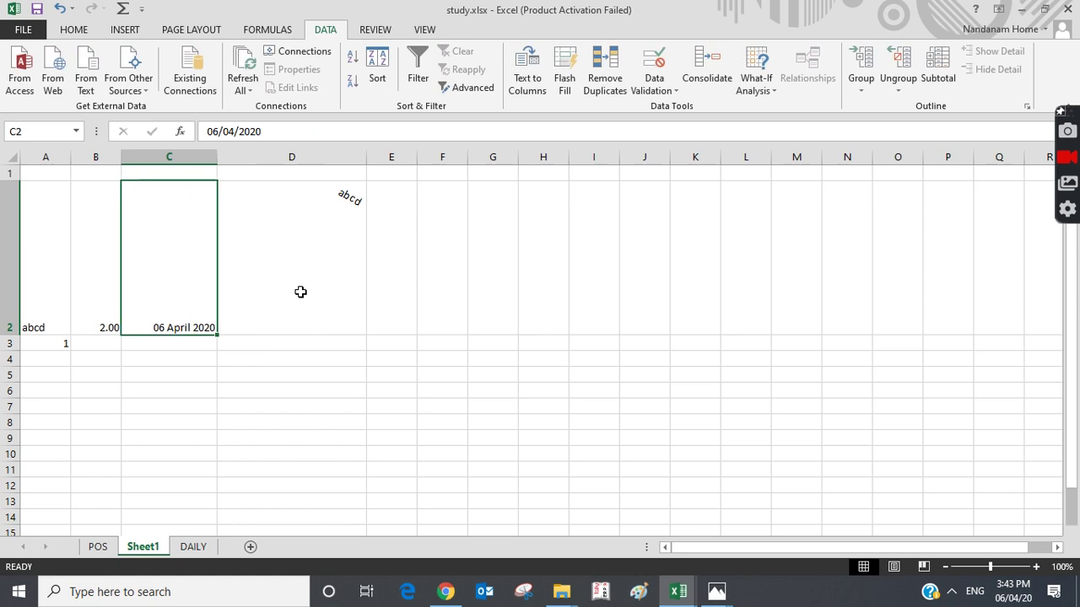
{"action": "left_click", "coordinate": [300, 271]}
Make D2's font red with strikethrough, keeping no underline
{"action": "right_click", "coordinate": [293, 267]}
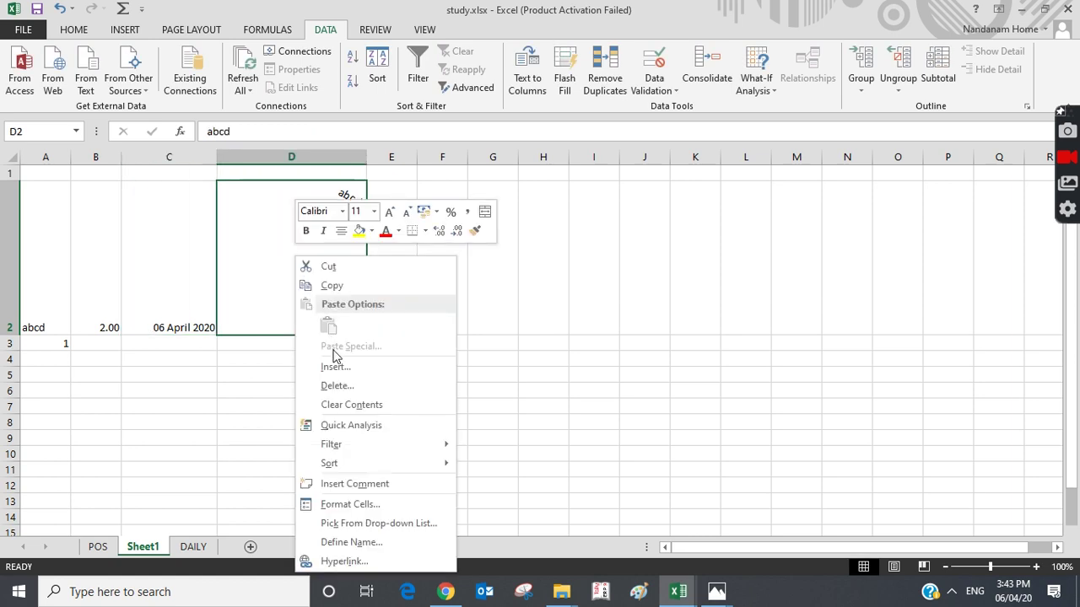
{"action": "left_click", "coordinate": [371, 509]}
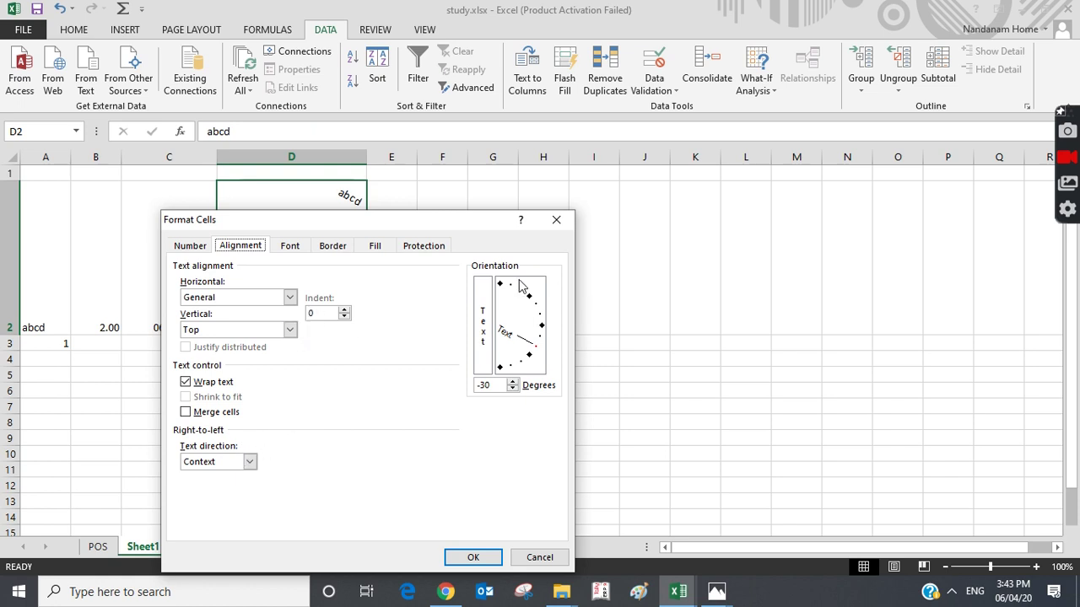
{"action": "left_click", "coordinate": [291, 247]}
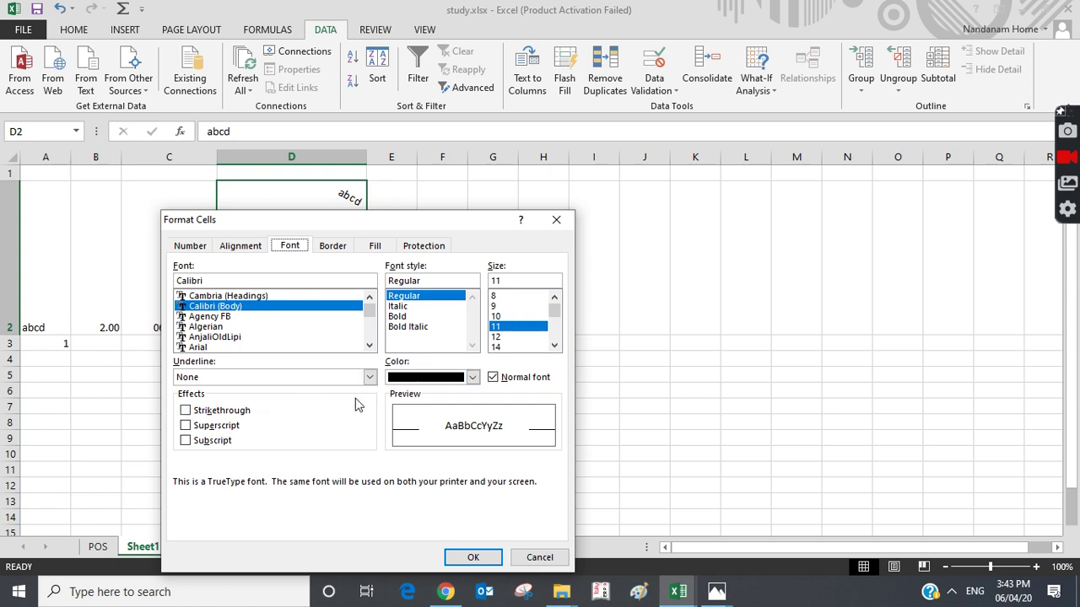
{"action": "left_click", "coordinate": [369, 378]}
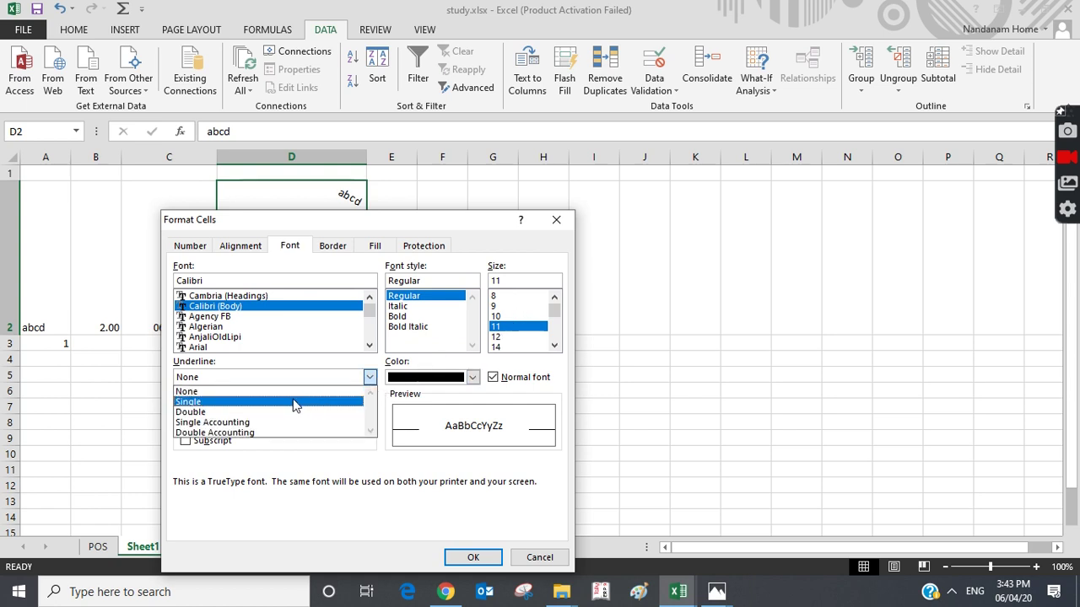
{"action": "left_click", "coordinate": [474, 378]}
{"action": "left_click", "coordinate": [474, 378]}
{"action": "left_click", "coordinate": [474, 378]}
{"action": "left_click", "coordinate": [408, 518]}
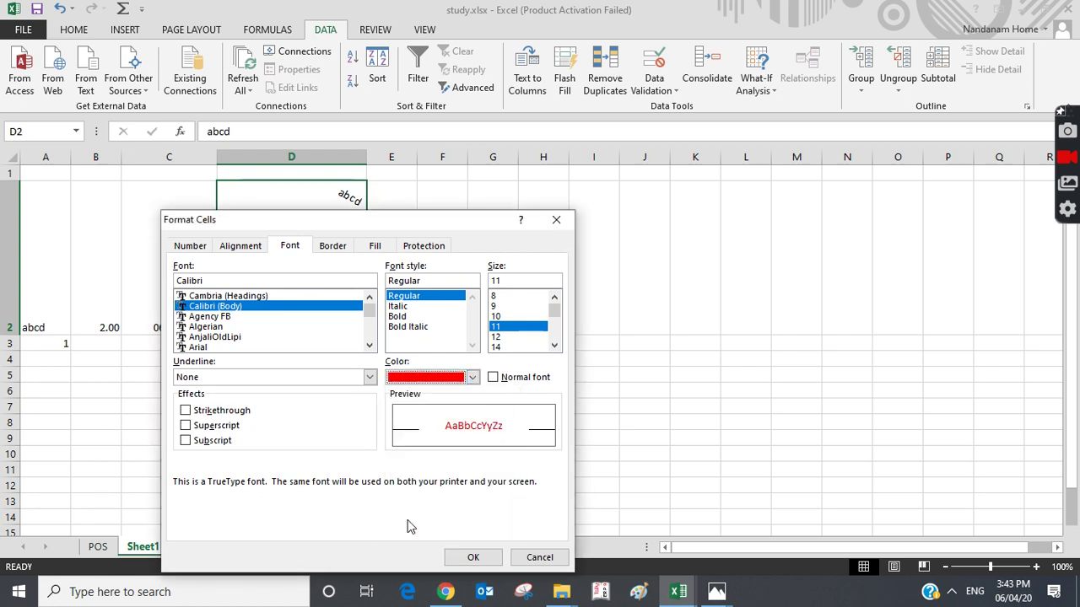
{"action": "left_click", "coordinate": [185, 411]}
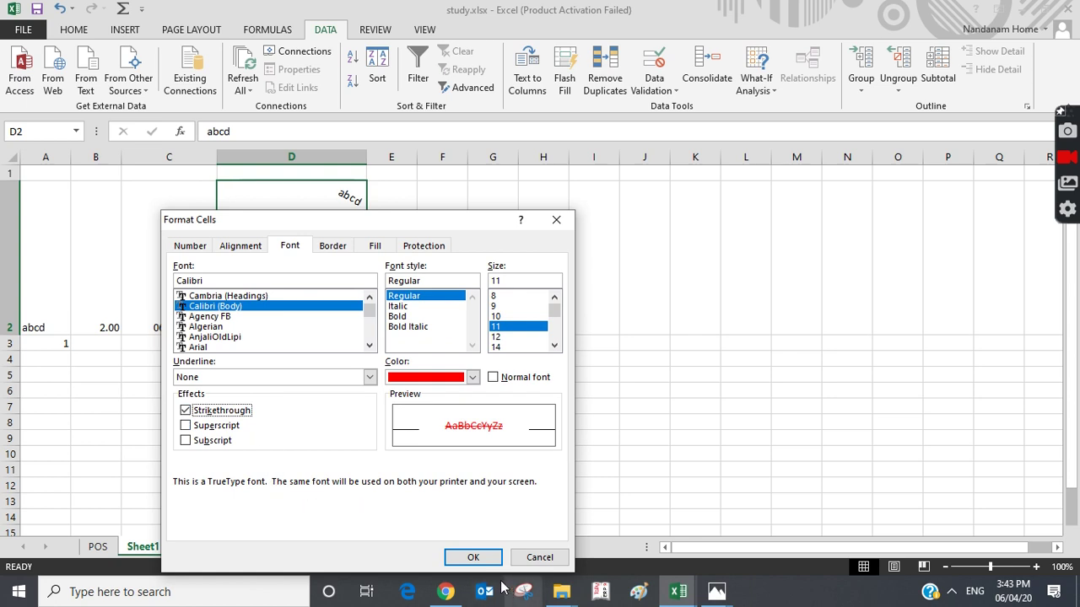
{"action": "left_click", "coordinate": [472, 558]}
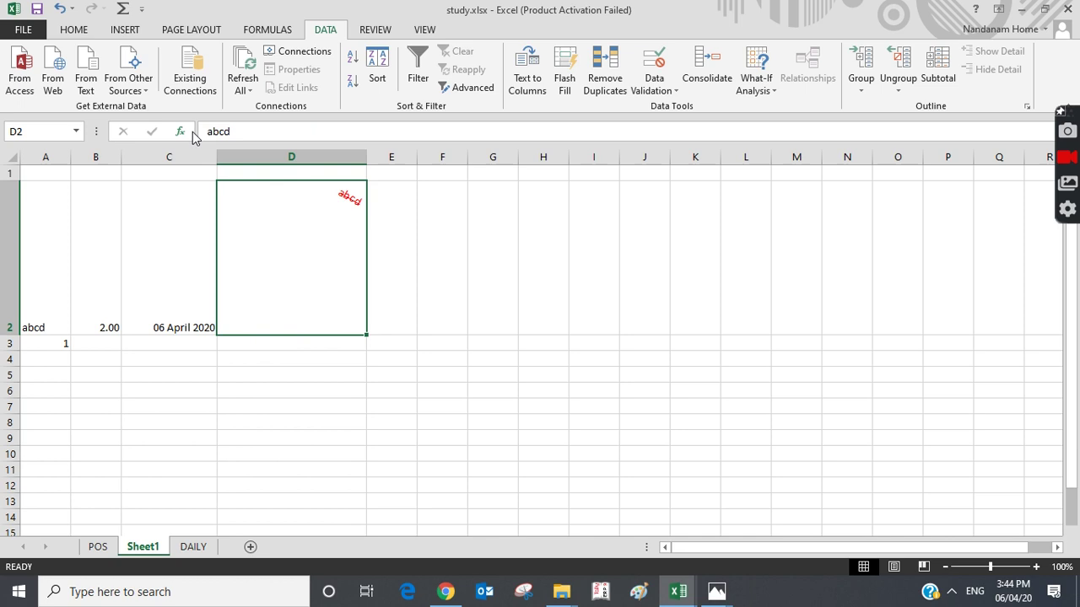
Set D2's font size to 36 pt
{"action": "right_click", "coordinate": [263, 207]}
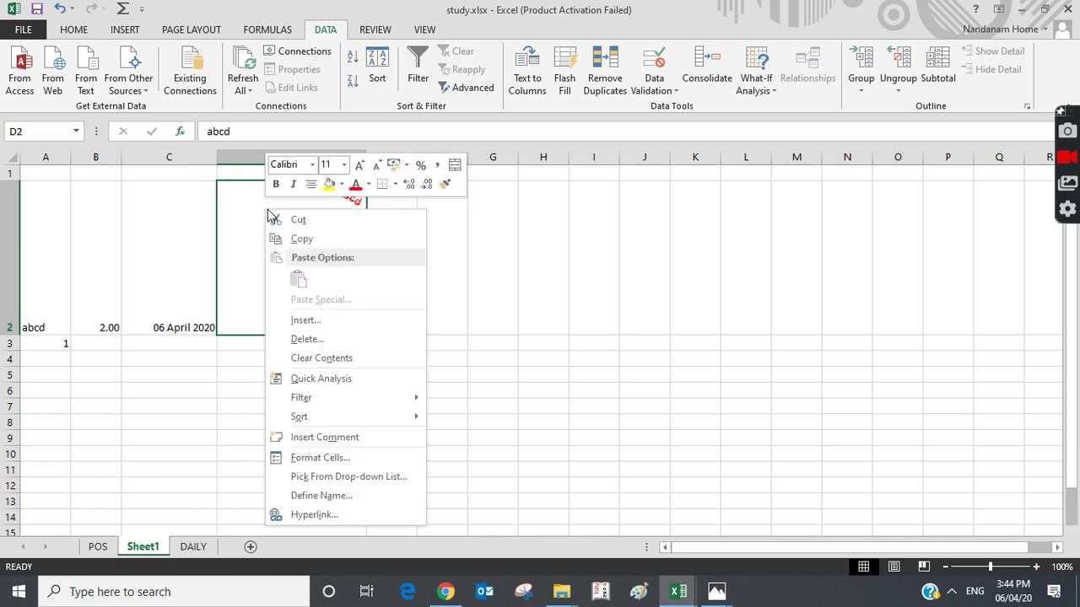
{"action": "left_click", "coordinate": [336, 459]}
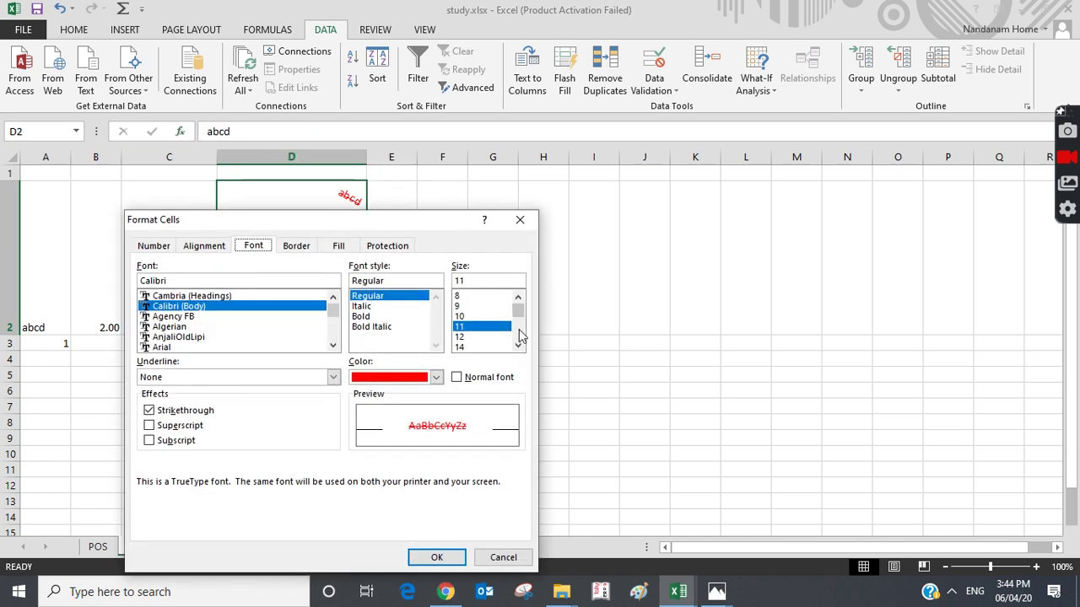
{"action": "left_click_drag", "start_coordinate": [516, 317], "coordinate": [518, 332]}
{"action": "left_click", "coordinate": [469, 336]}
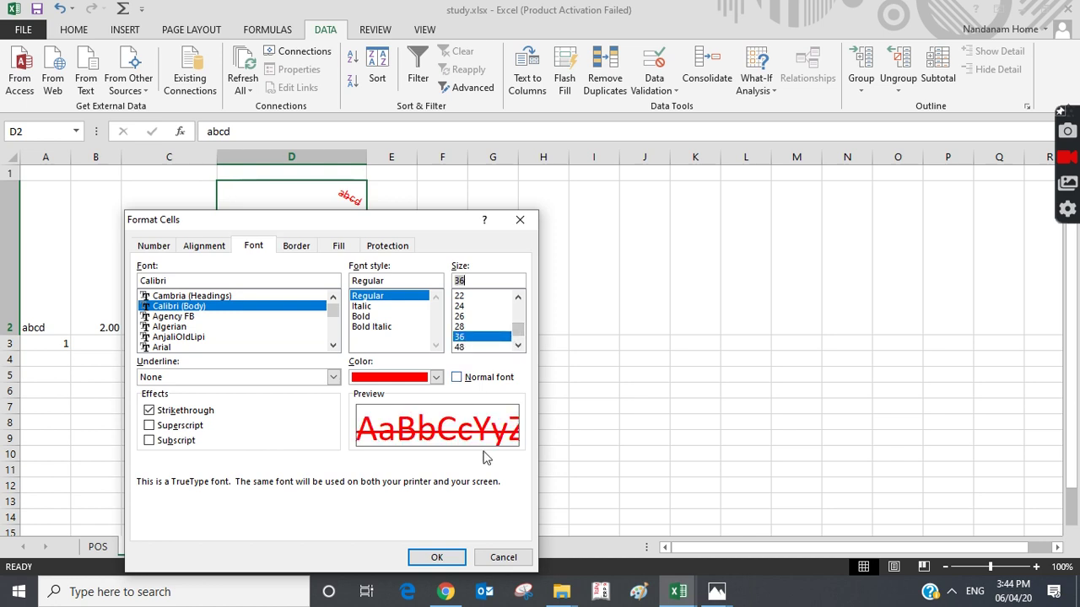
{"action": "left_click", "coordinate": [436, 558]}
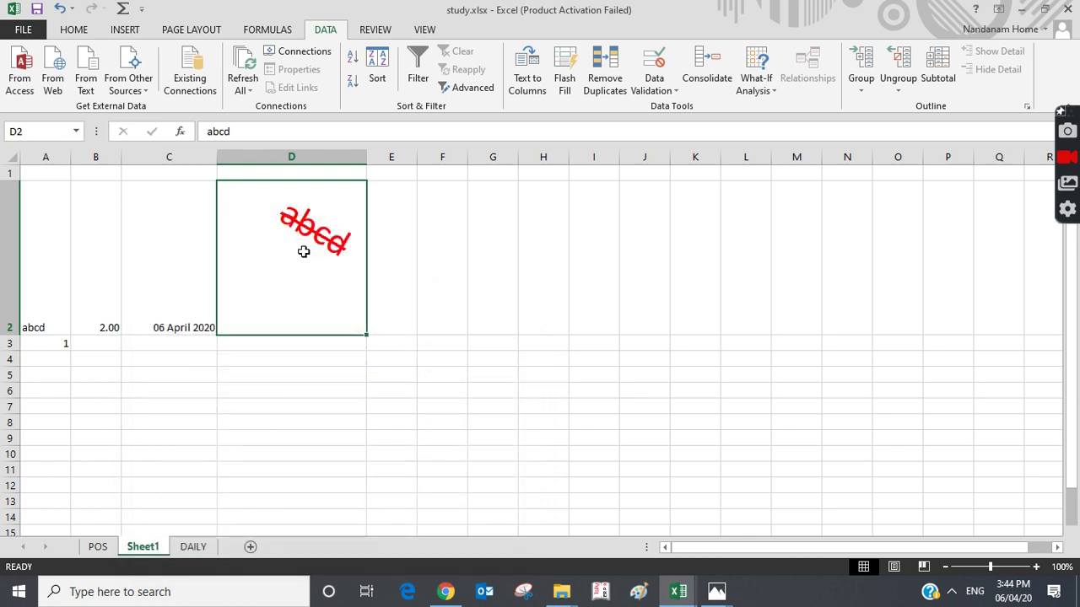
Add a thick black outline border to cell D2
{"action": "right_click", "coordinate": [304, 246]}
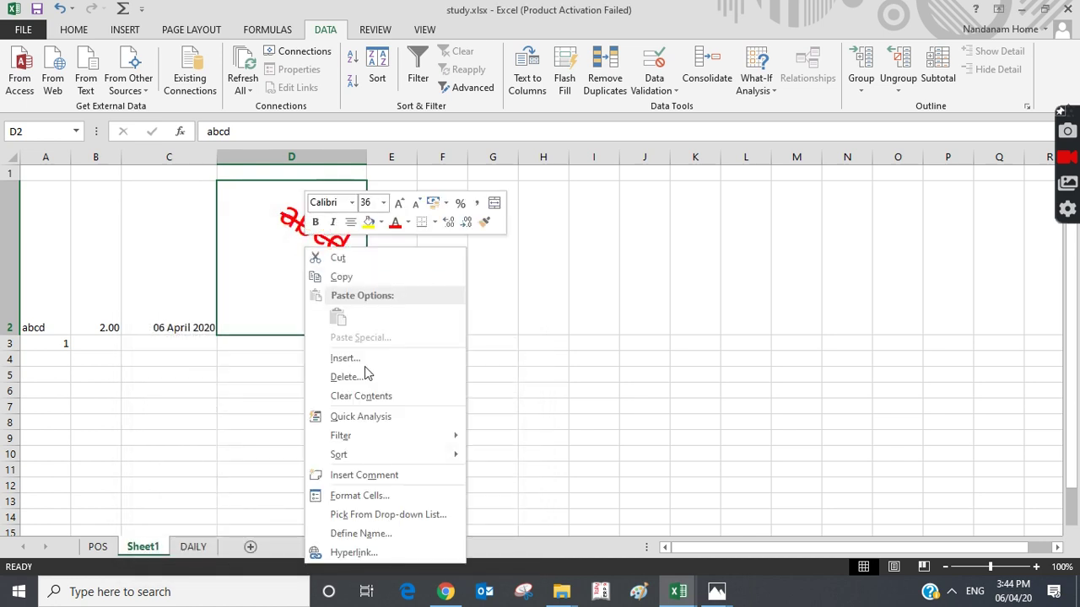
{"action": "left_click", "coordinate": [373, 496]}
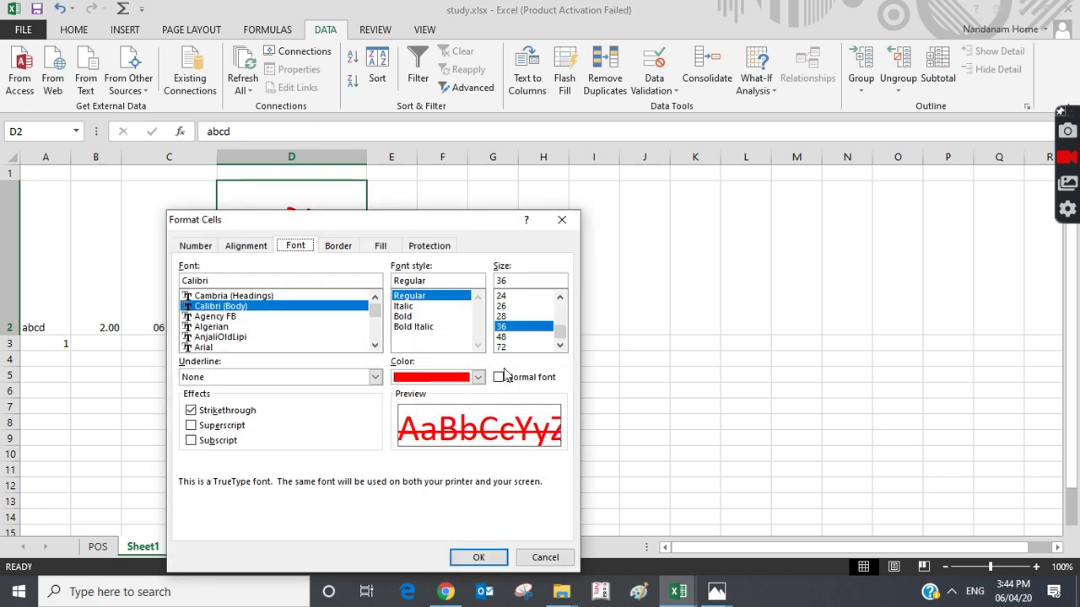
{"action": "left_click", "coordinate": [337, 246]}
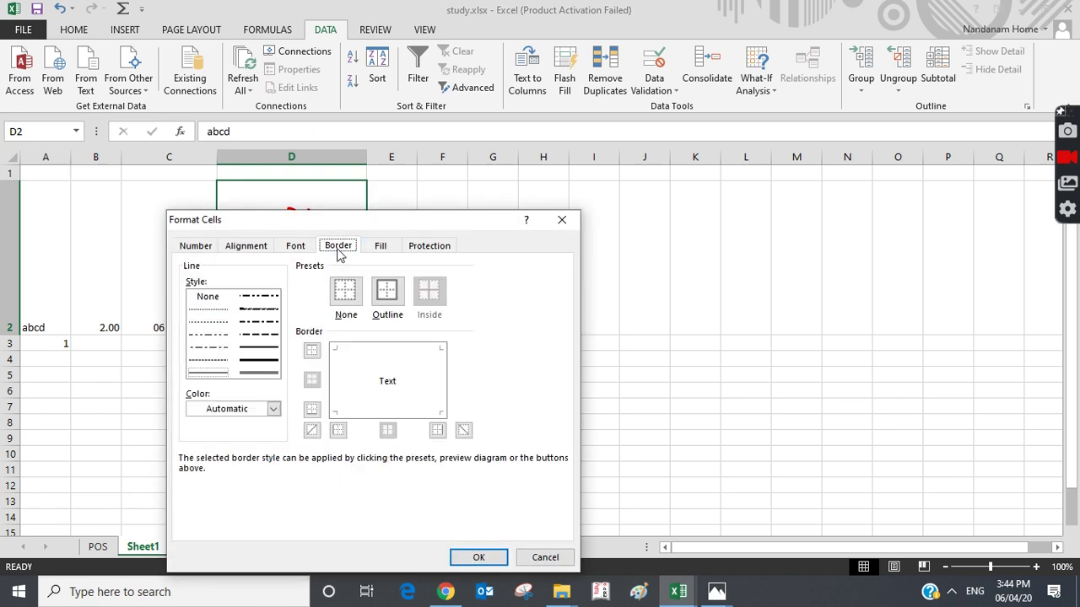
{"action": "left_click", "coordinate": [257, 362]}
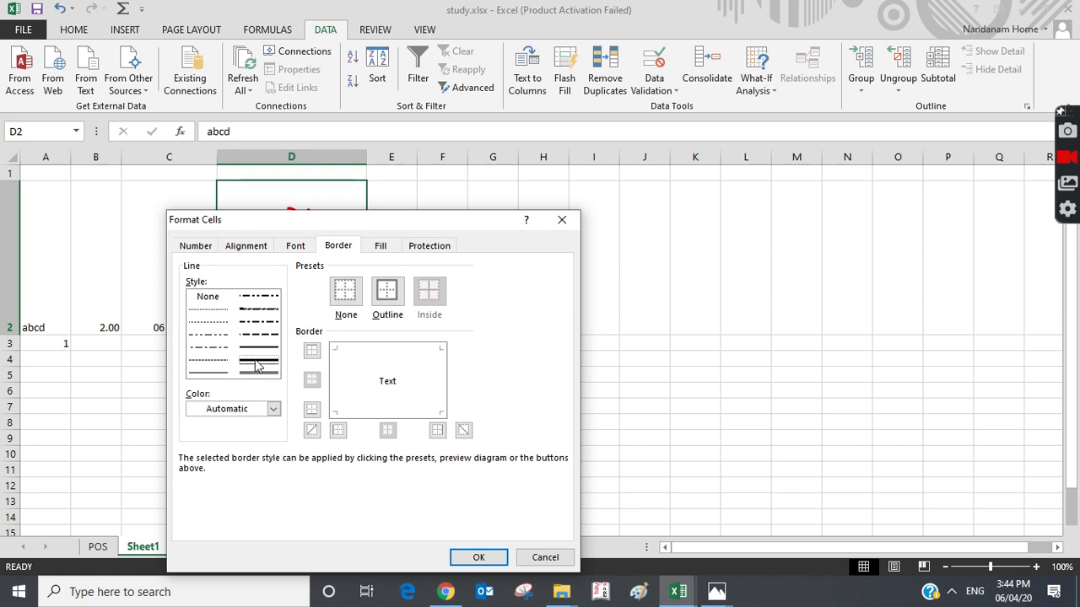
{"action": "left_click", "coordinate": [386, 290]}
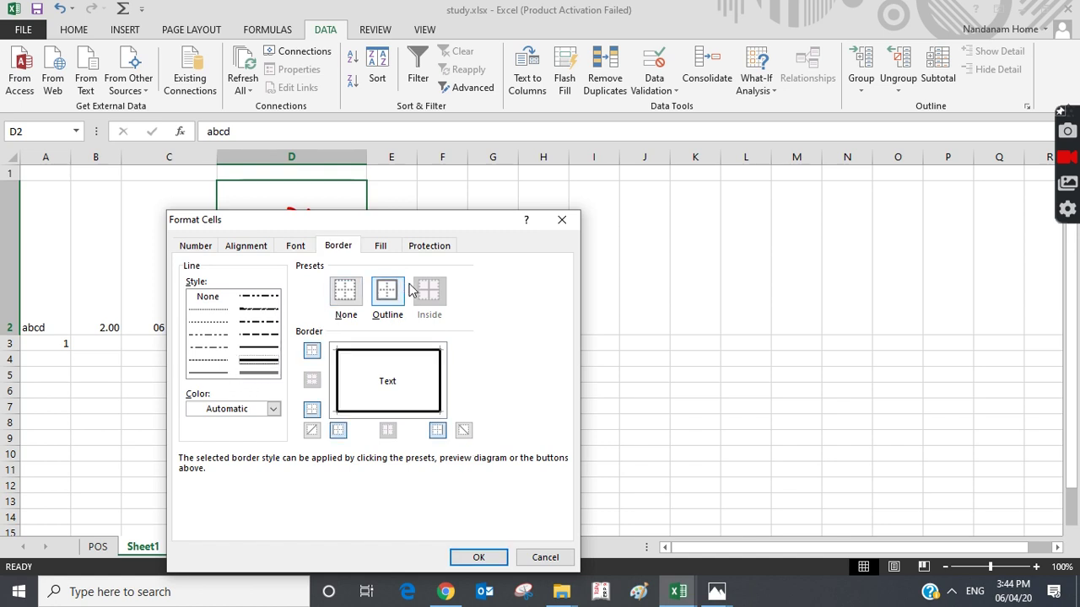
{"action": "left_click", "coordinate": [478, 558]}
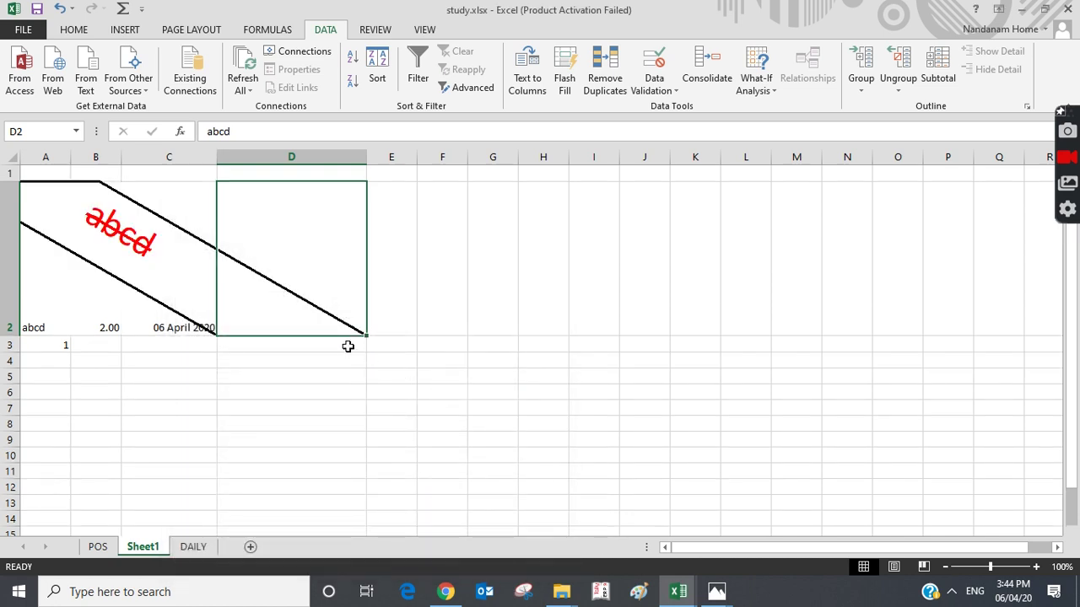
Review D2's Fill and Protection settings without changes, then return to the POS sheet
{"action": "right_click", "coordinate": [307, 301]}
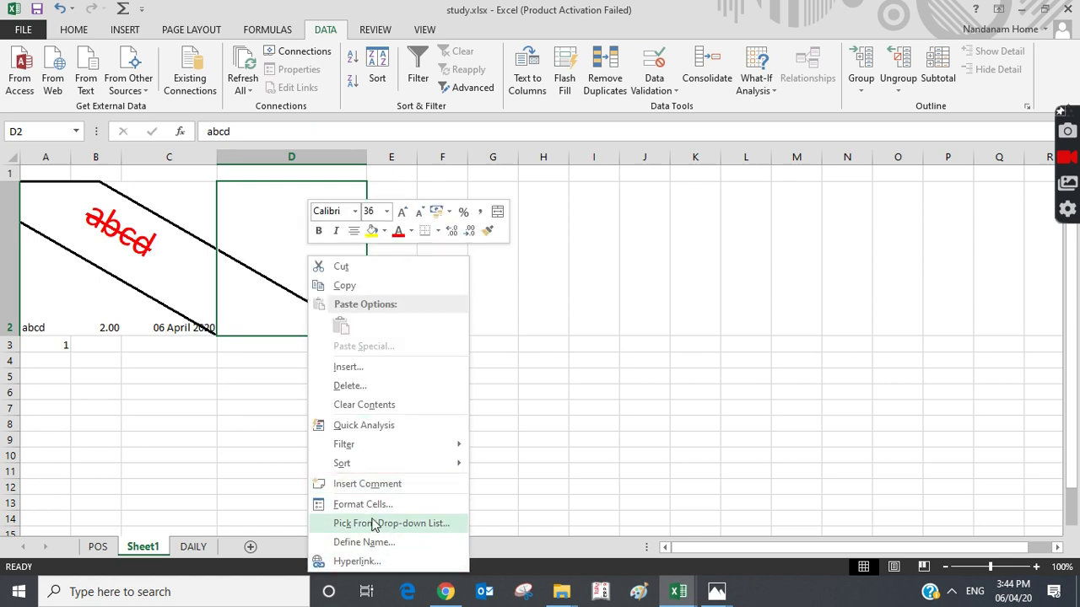
{"action": "left_click", "coordinate": [358, 503]}
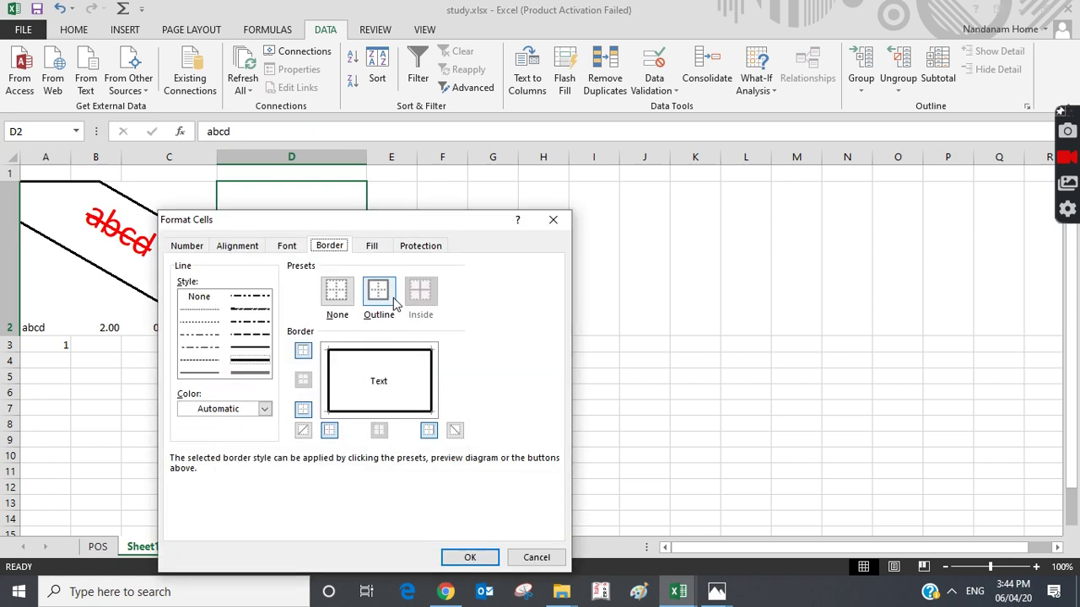
{"action": "left_click", "coordinate": [376, 246]}
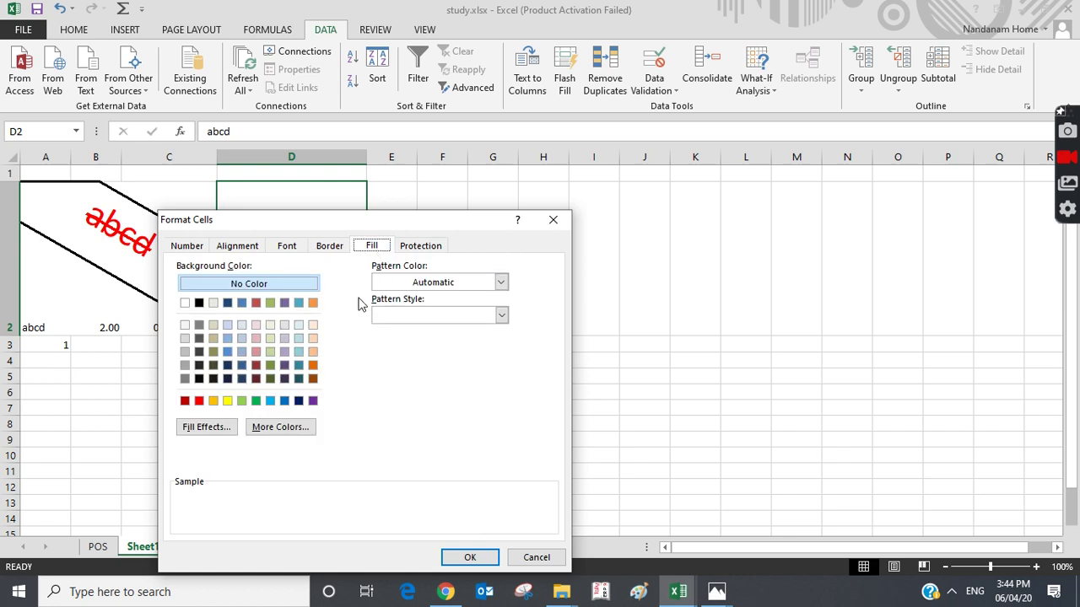
{"action": "left_click", "coordinate": [420, 246]}
{"action": "left_click", "coordinate": [379, 250]}
{"action": "left_click", "coordinate": [553, 220]}
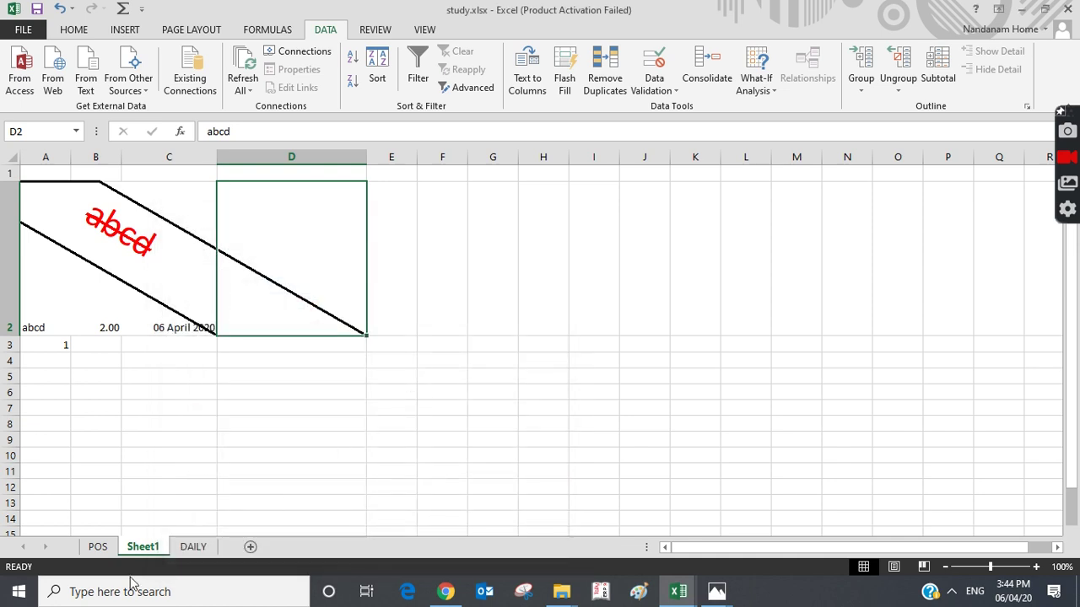
{"action": "left_click", "coordinate": [99, 546]}
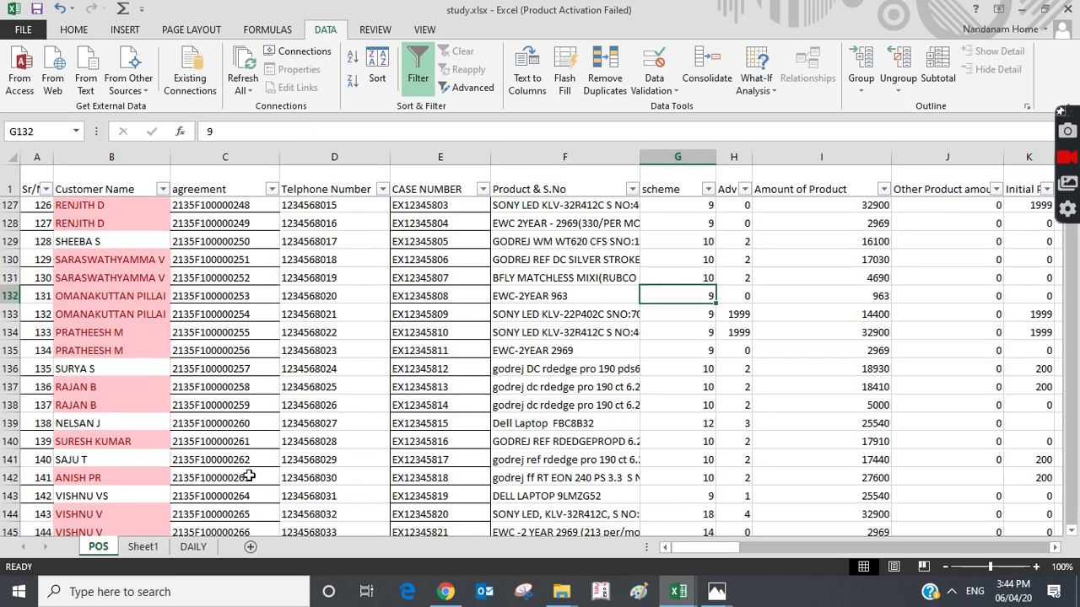
{"action": "right_click", "coordinate": [322, 423]}
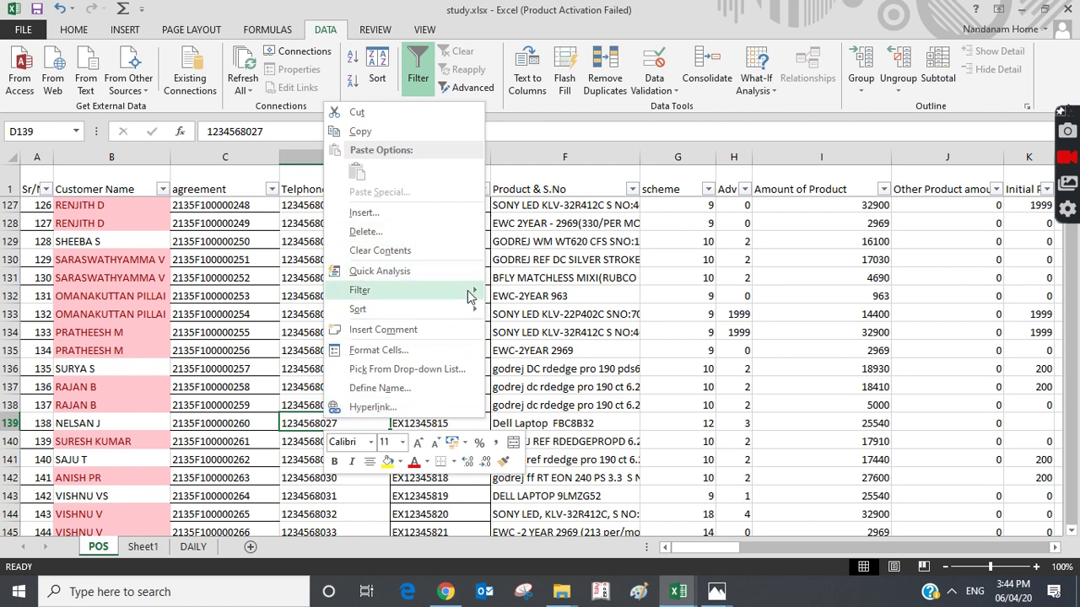
{"action": "left_click", "coordinate": [549, 284]}
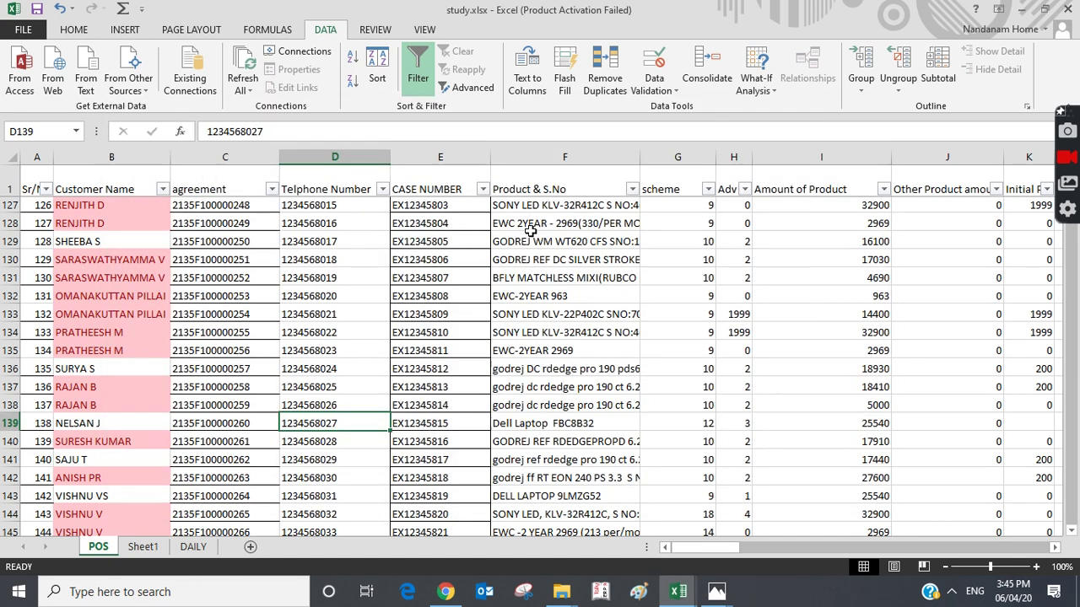
{"action": "left_click", "coordinate": [456, 333]}
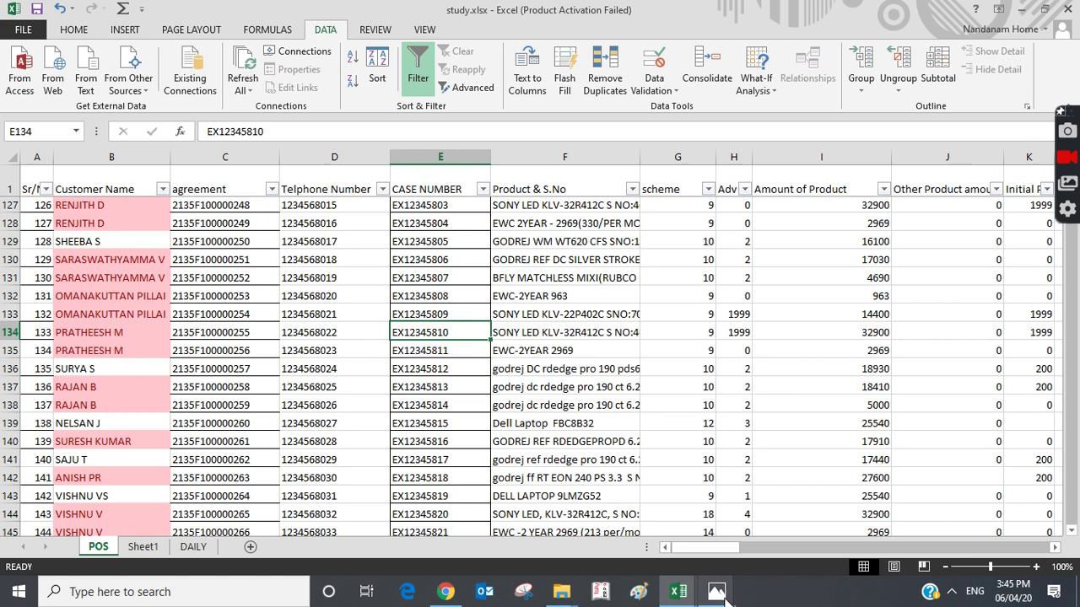
Show the chapter 7 Review & View Excel title card, then go to the YouTube page
{"action": "mouse_move", "coordinate": [727, 593]}
{"action": "left_click", "coordinate": [768, 544]}
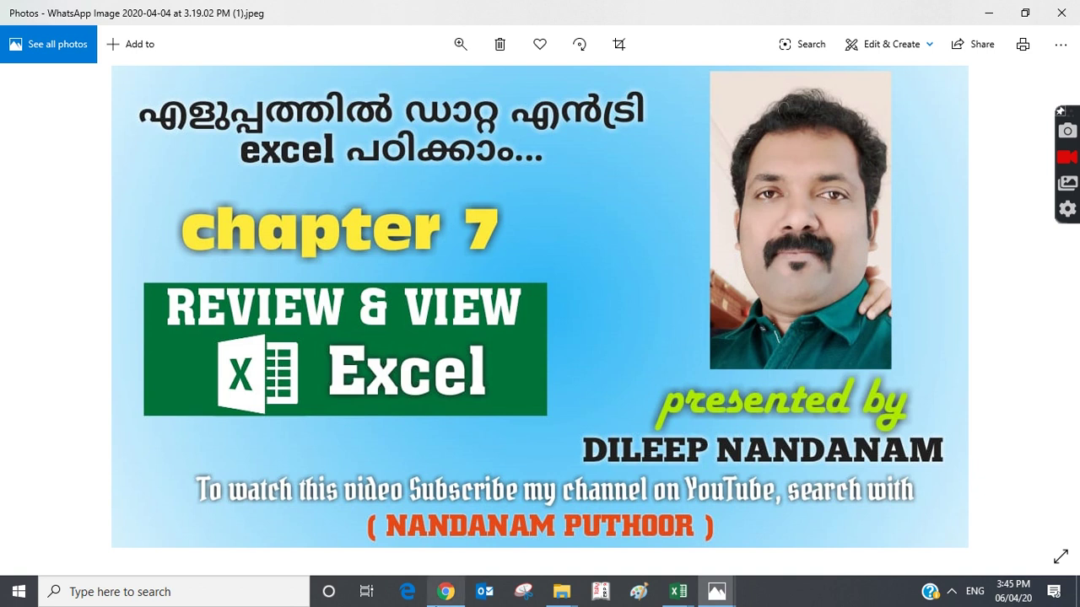
{"action": "left_click", "coordinate": [460, 594]}
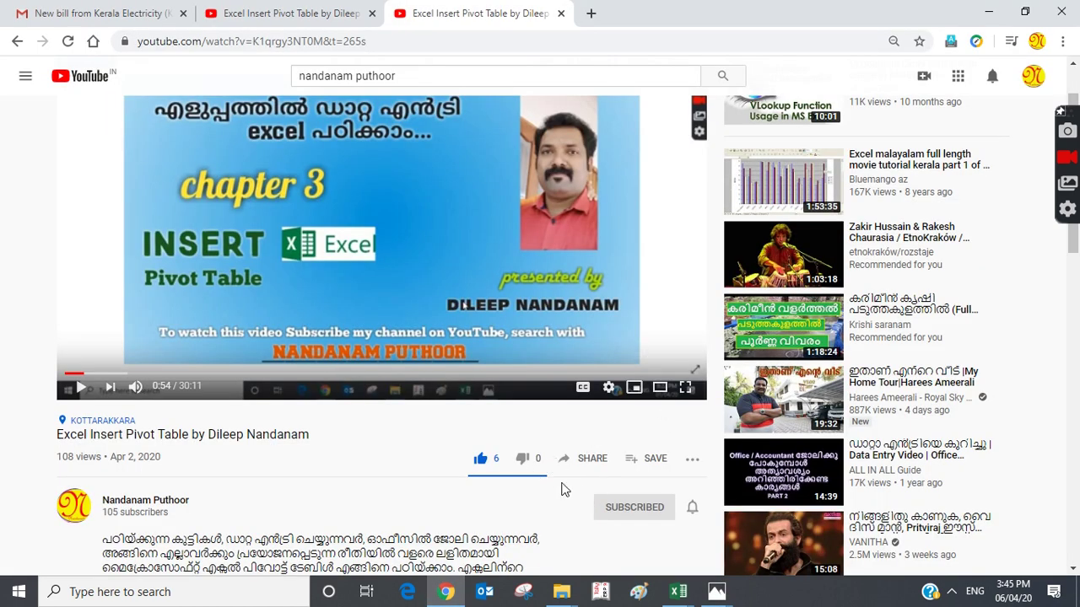
Like and subscribe on the second Insert Pivot Table YouTube tab, then return to Photos' chapter 7 title card
{"action": "left_click", "coordinate": [335, 17]}
{"action": "left_click", "coordinate": [481, 467]}
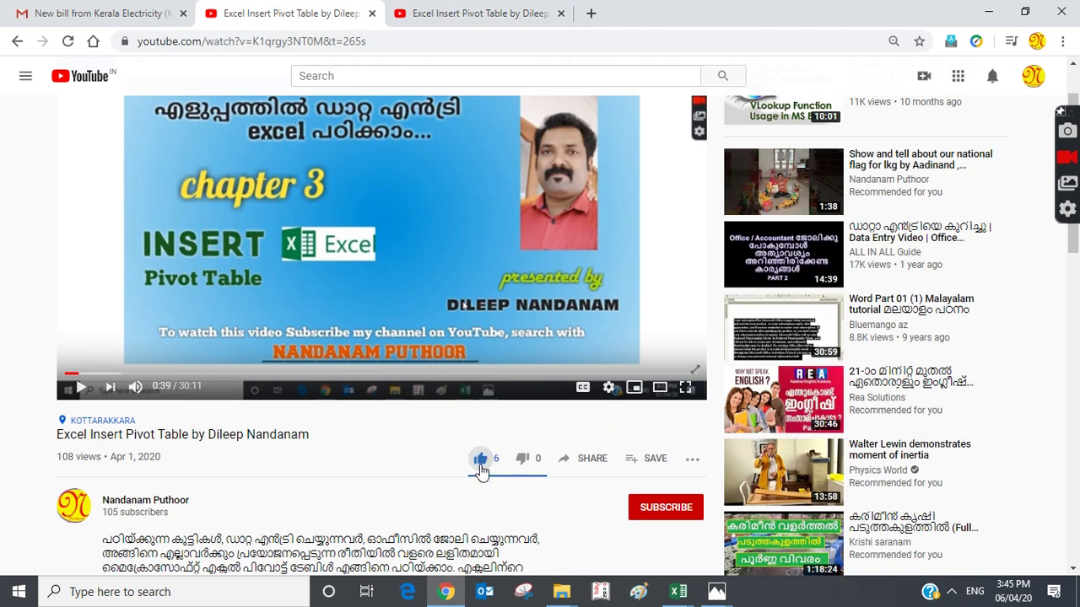
{"action": "left_click", "coordinate": [666, 510]}
{"action": "left_click", "coordinate": [717, 595]}
{"action": "left_click", "coordinate": [830, 548]}
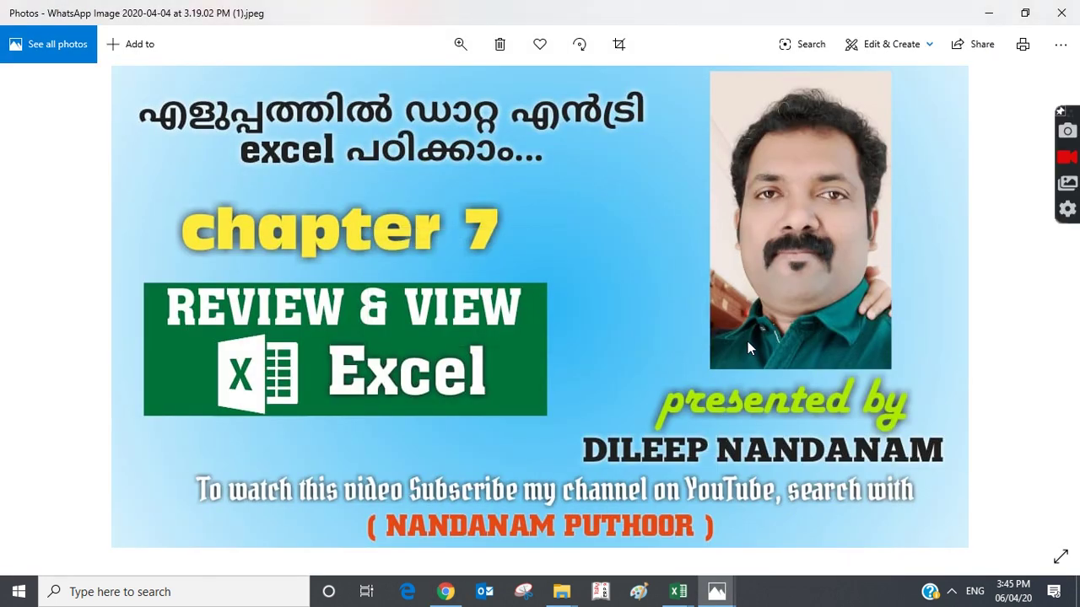